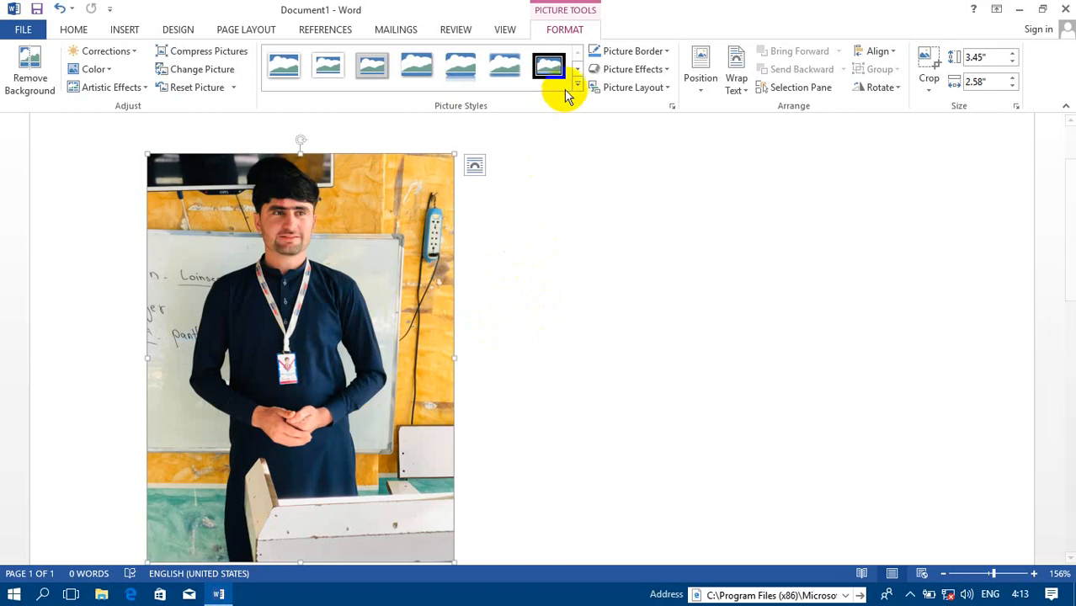
Apply the black double-frame picture style to the photo and set its border color to red.
{"action": "left_click", "coordinate": [549, 66]}
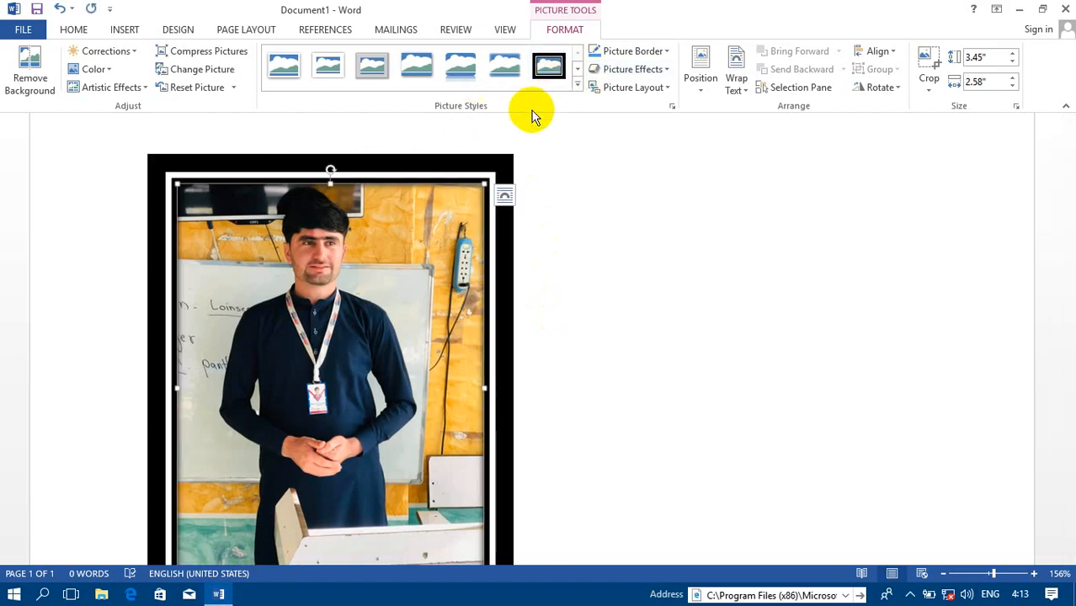
{"action": "left_click", "coordinate": [665, 52]}
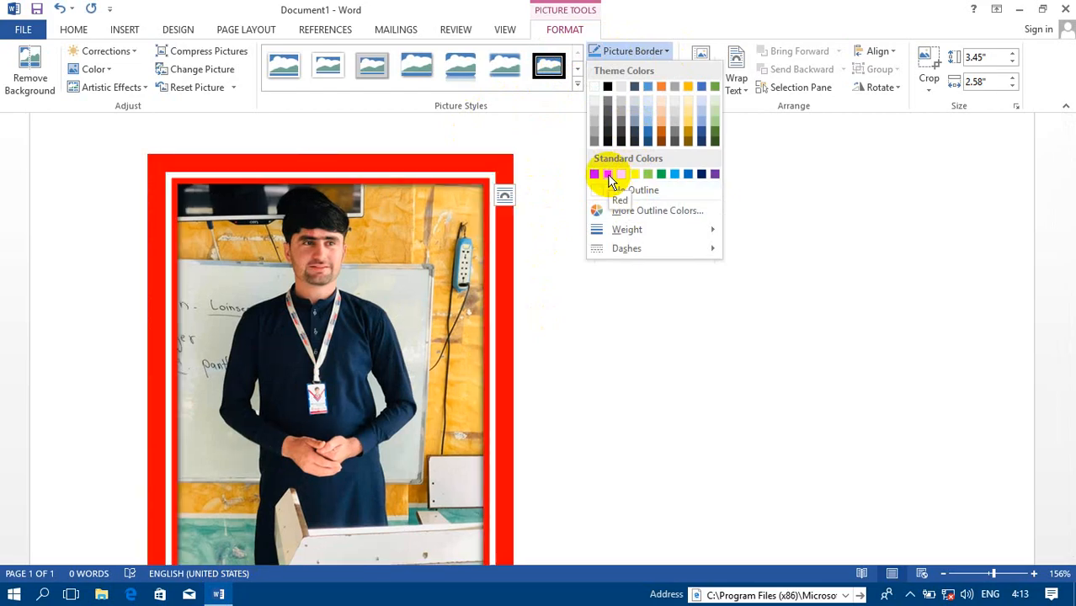
{"action": "left_click", "coordinate": [612, 180]}
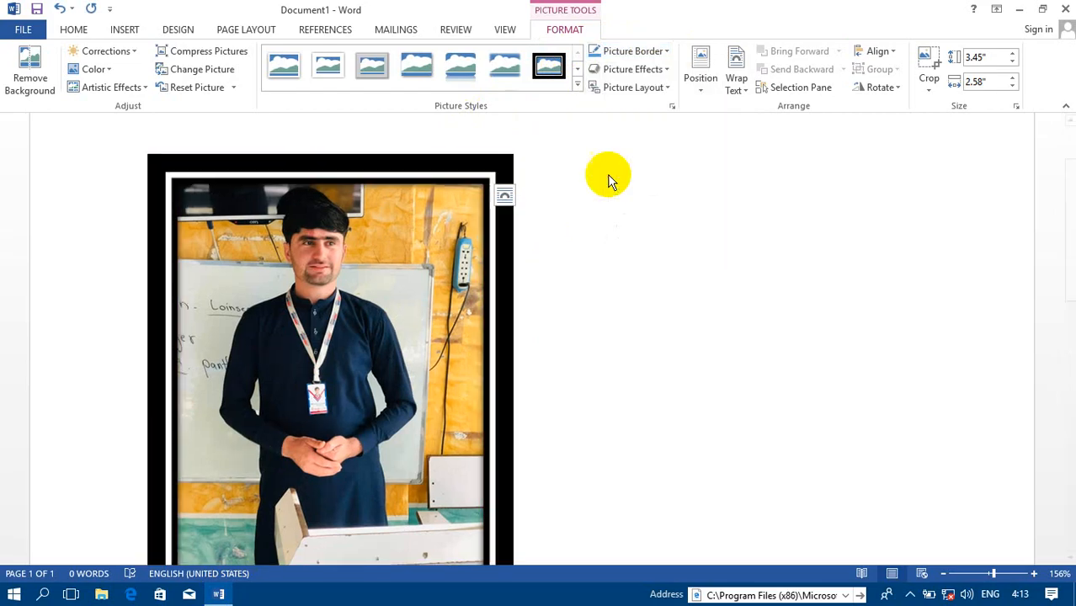
Add the largest yellow glow variation to the framed photo.
{"action": "left_click", "coordinate": [666, 90]}
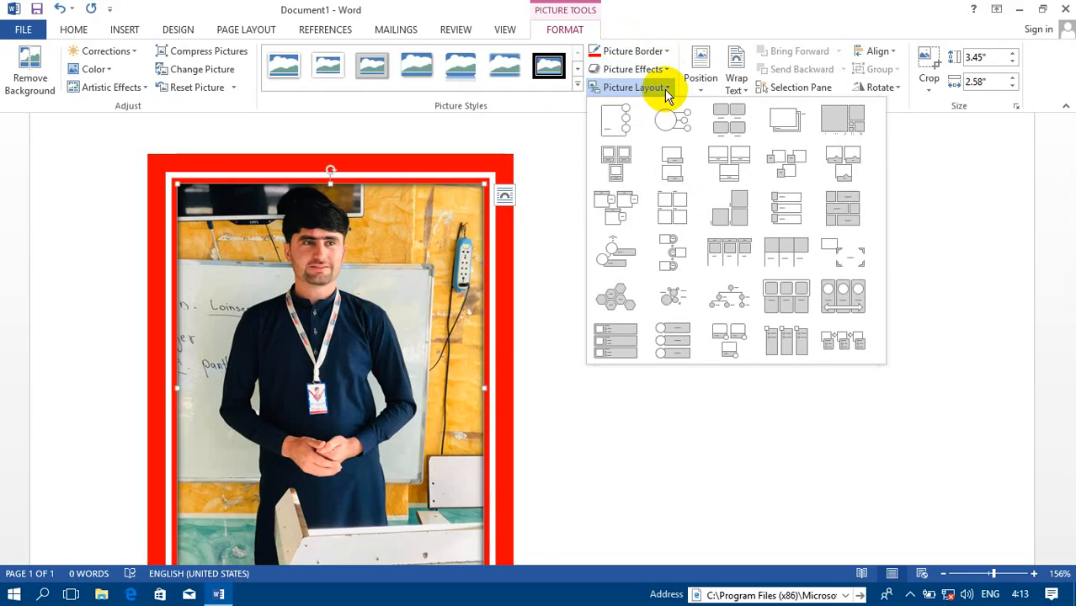
{"action": "left_click", "coordinate": [664, 72]}
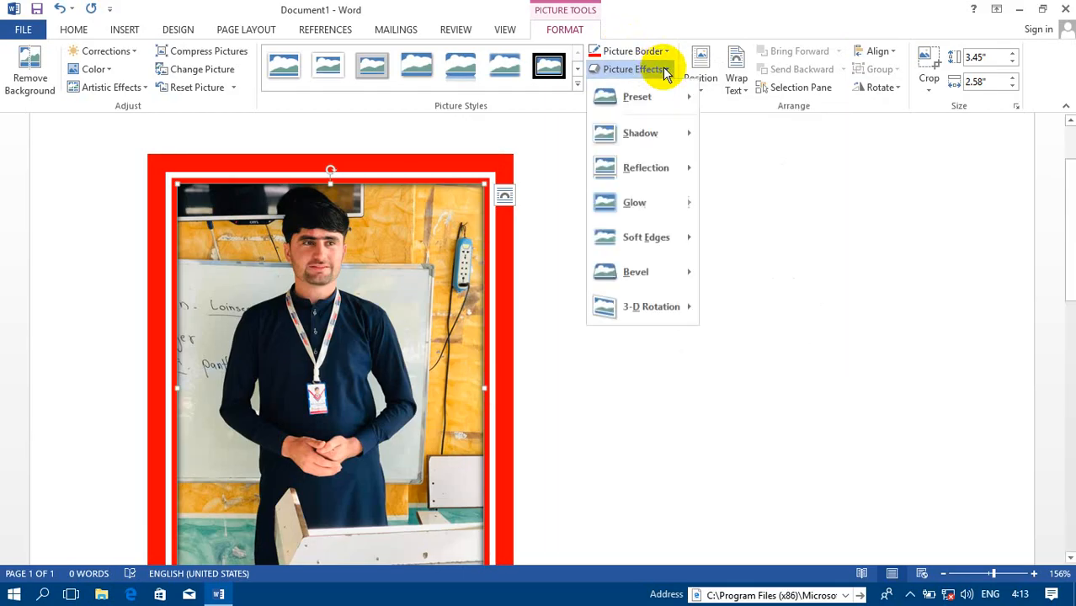
{"action": "mouse_move", "coordinate": [651, 199]}
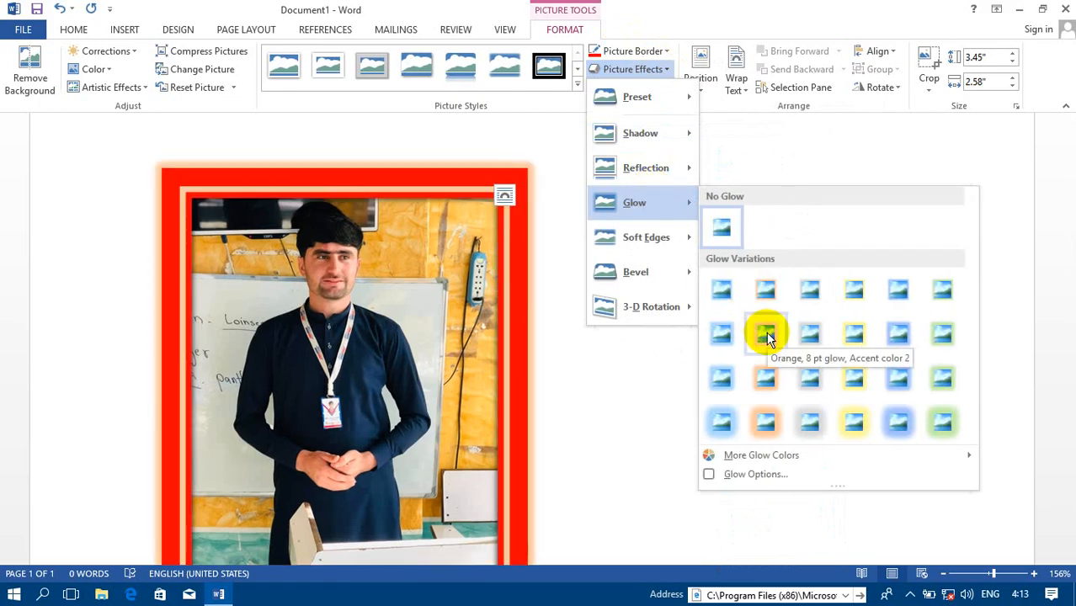
{"action": "left_click", "coordinate": [863, 423]}
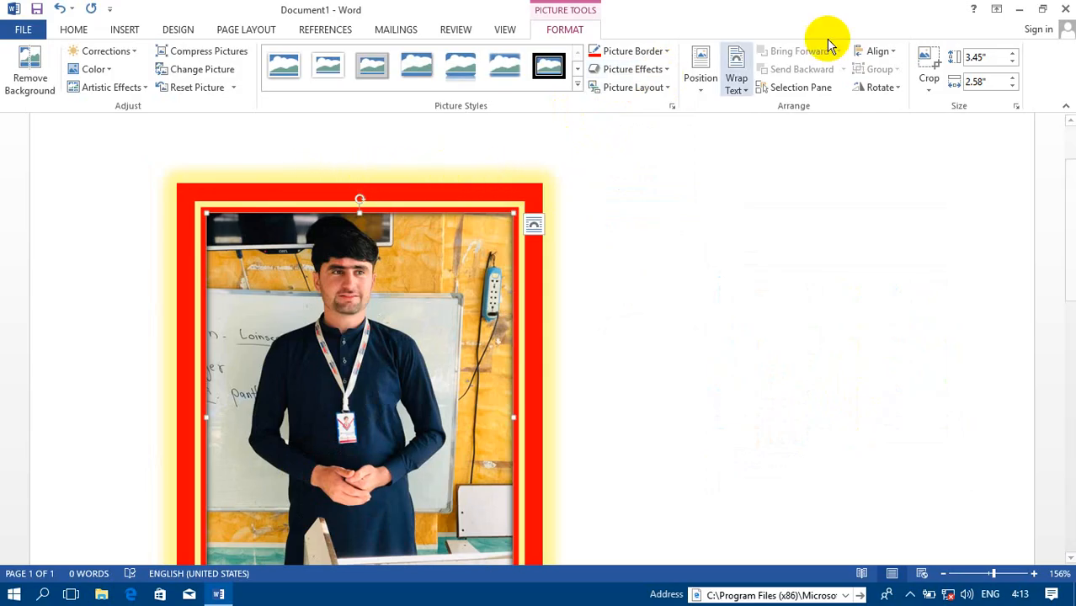
Add a reflection to the photo using the middle variation of the last row.
{"action": "left_click", "coordinate": [667, 89]}
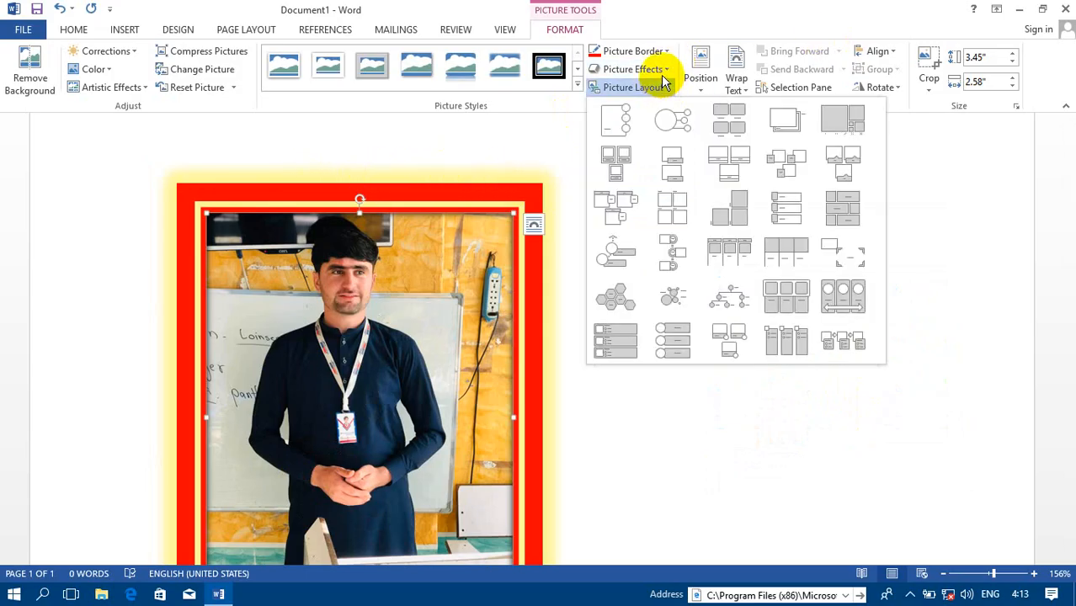
{"action": "left_click", "coordinate": [664, 72]}
{"action": "left_click", "coordinate": [664, 73]}
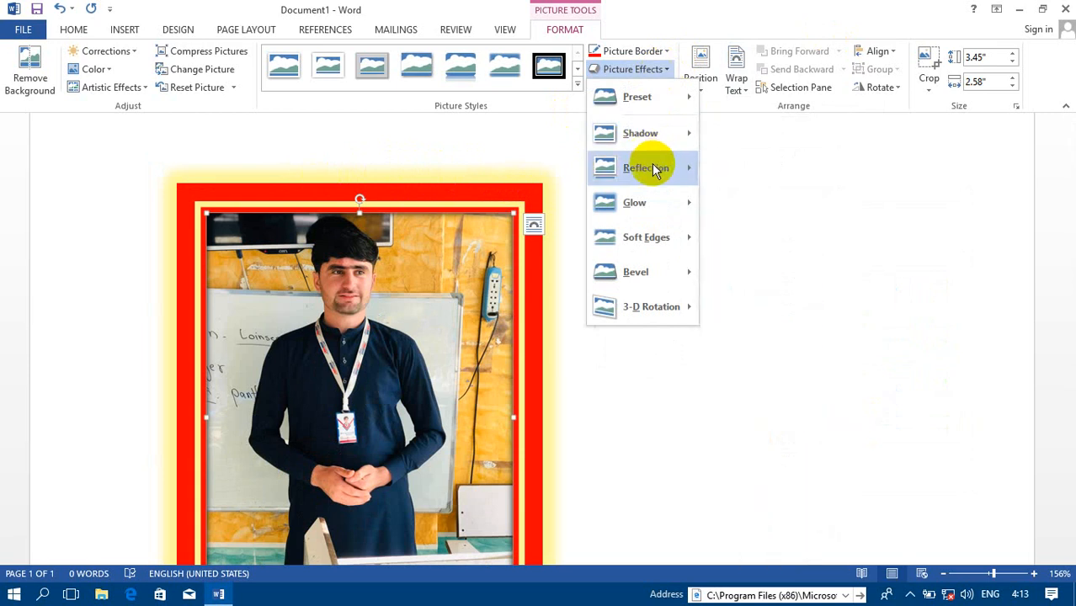
{"action": "mouse_move", "coordinate": [654, 165]}
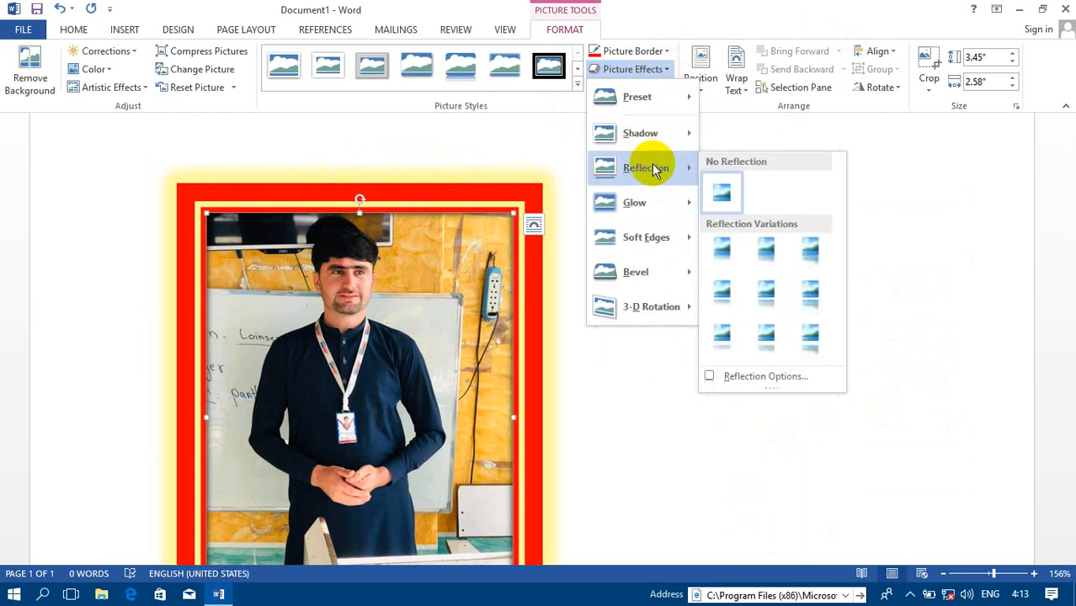
{"action": "left_click", "coordinate": [766, 337]}
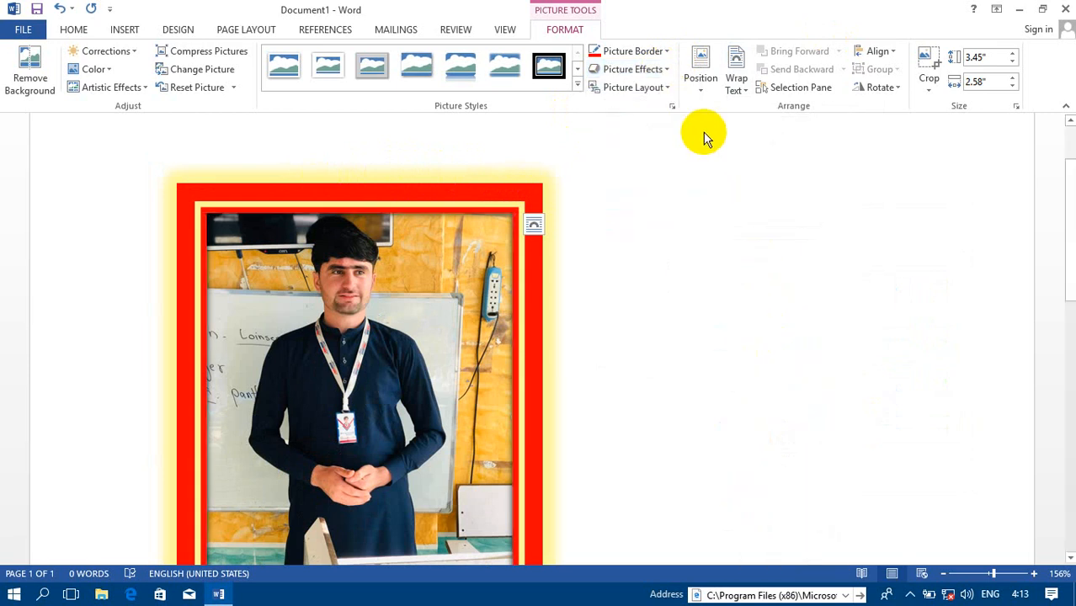
Apply the last bevel preset to the photo's frame.
{"action": "left_click", "coordinate": [667, 71]}
{"action": "mouse_move", "coordinate": [665, 242]}
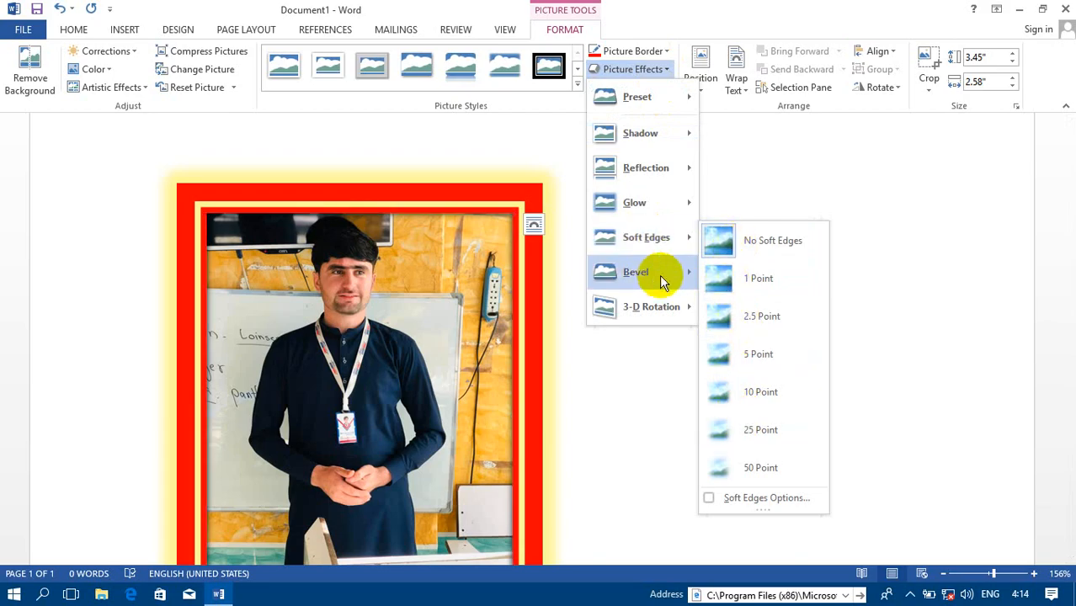
{"action": "mouse_move", "coordinate": [643, 280]}
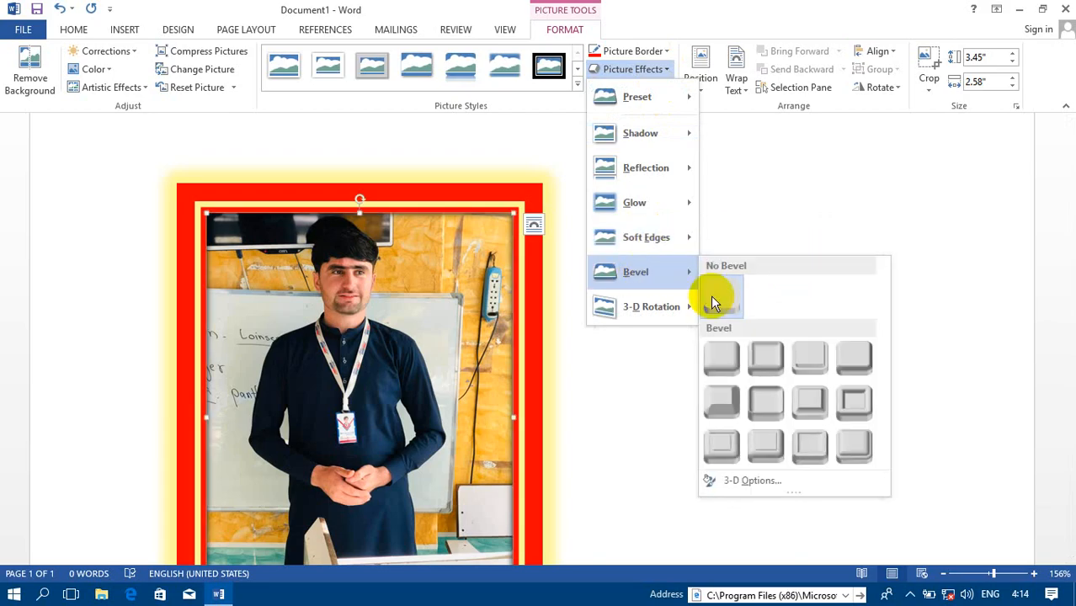
{"action": "left_click", "coordinate": [856, 446]}
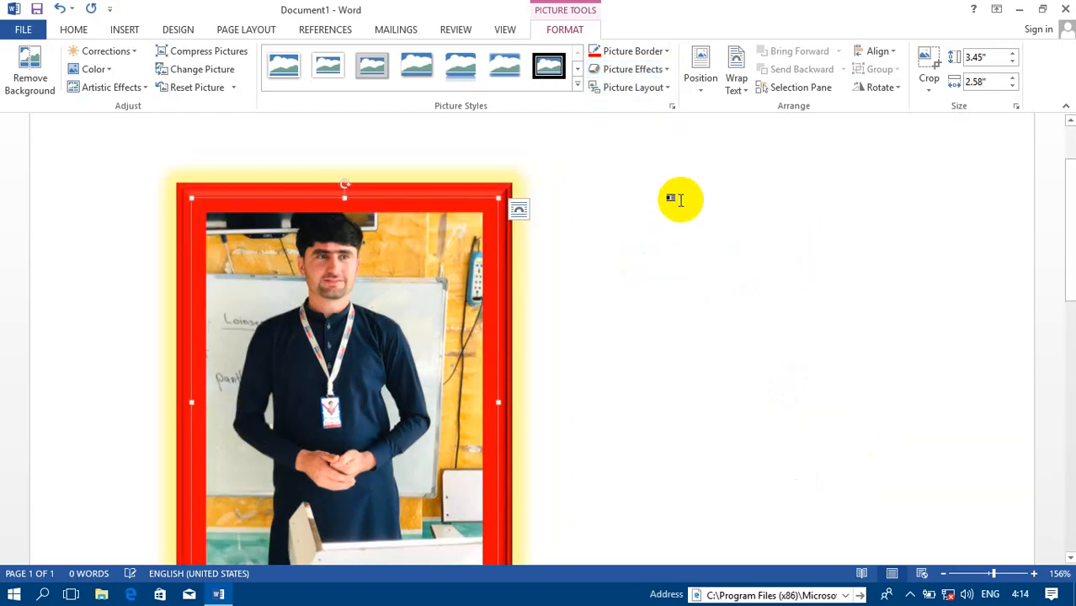
Apply the Off Axis 2 Right 3-D rotation to the photo and view it with its reflection at 80% zoom.
{"action": "left_click", "coordinate": [661, 69]}
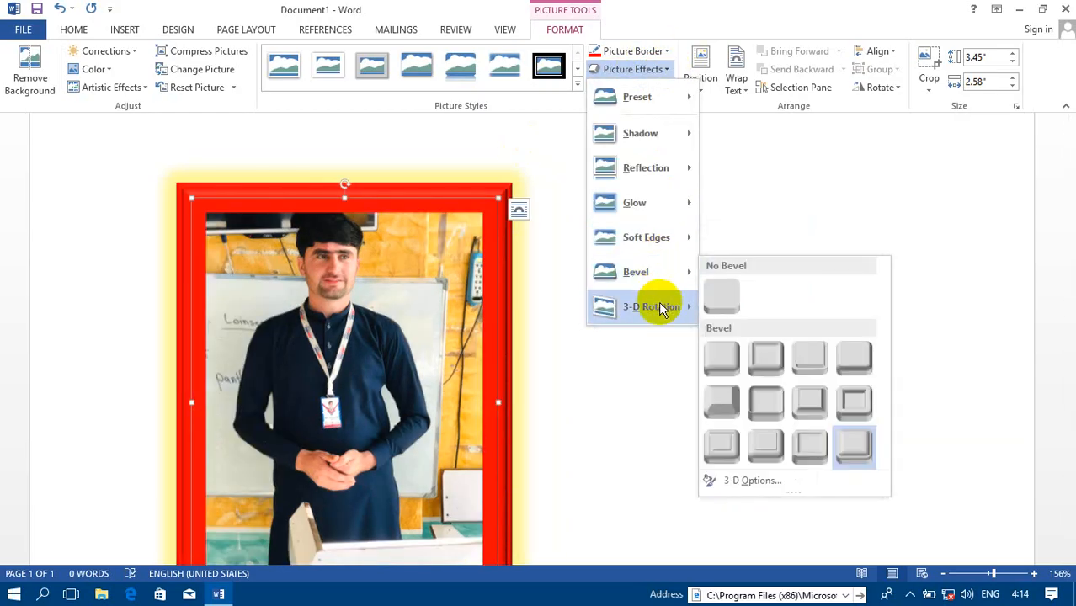
{"action": "mouse_move", "coordinate": [663, 311]}
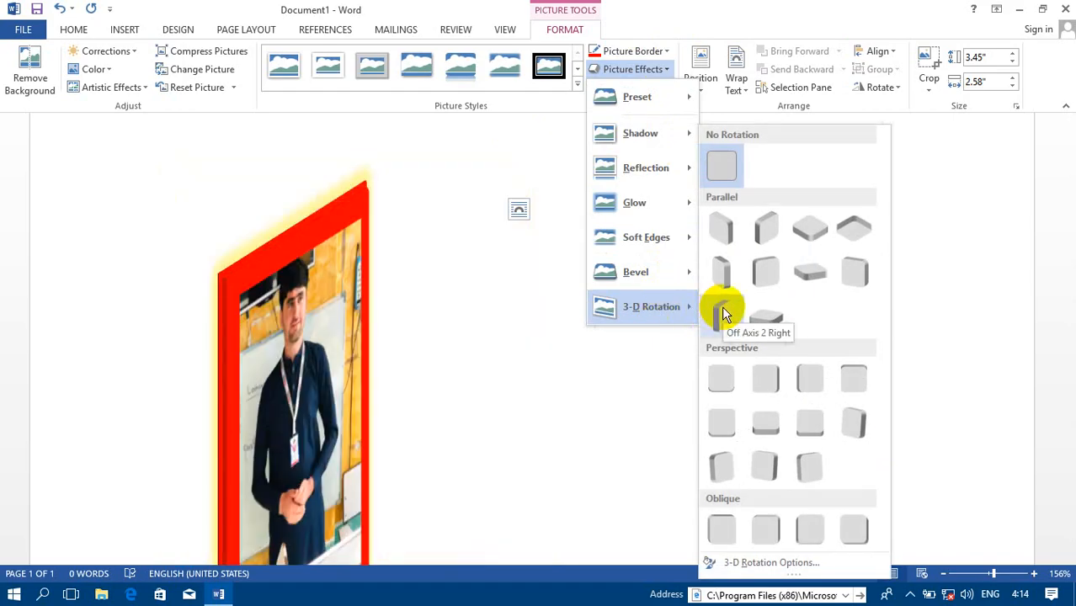
{"action": "left_click", "coordinate": [722, 305]}
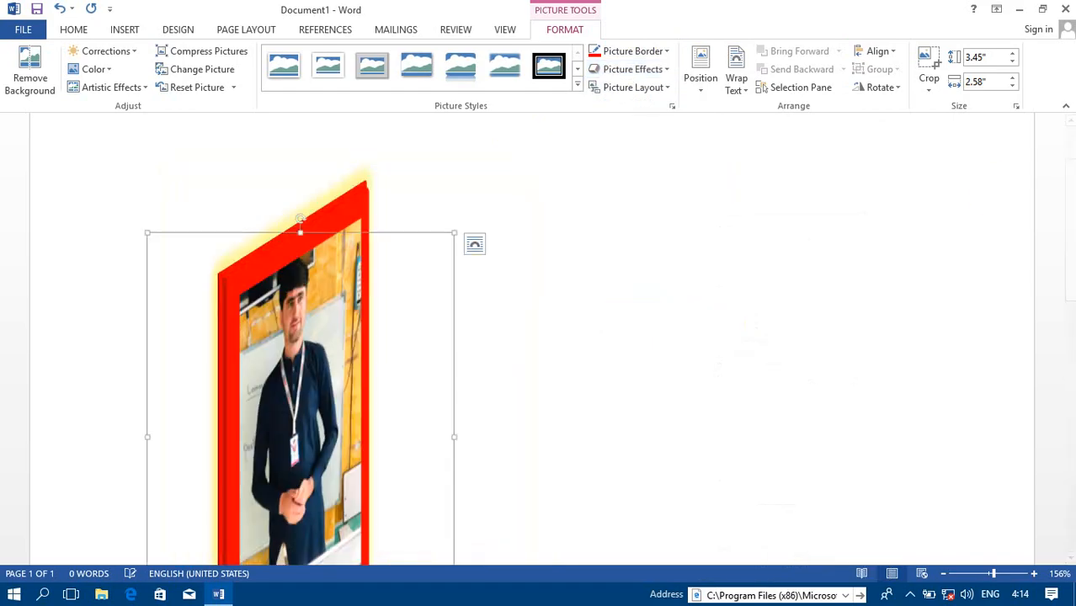
{"action": "left_click_drag", "start_coordinate": [1072, 203], "coordinate": [1072, 299]}
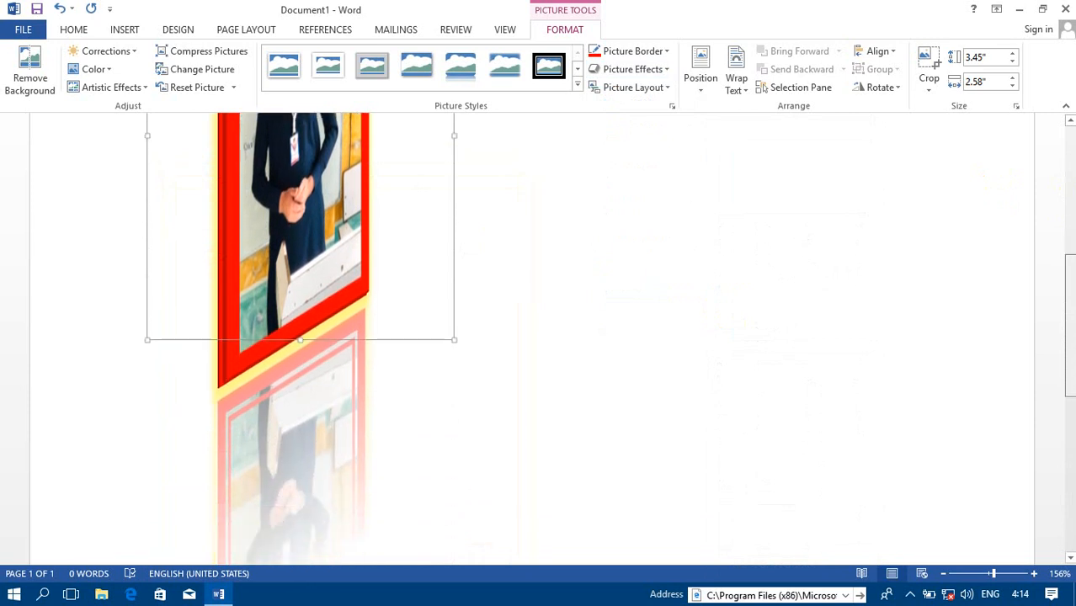
{"action": "left_click", "coordinate": [980, 574]}
{"action": "left_click_drag", "start_coordinate": [1065, 352], "coordinate": [1069, 233]}
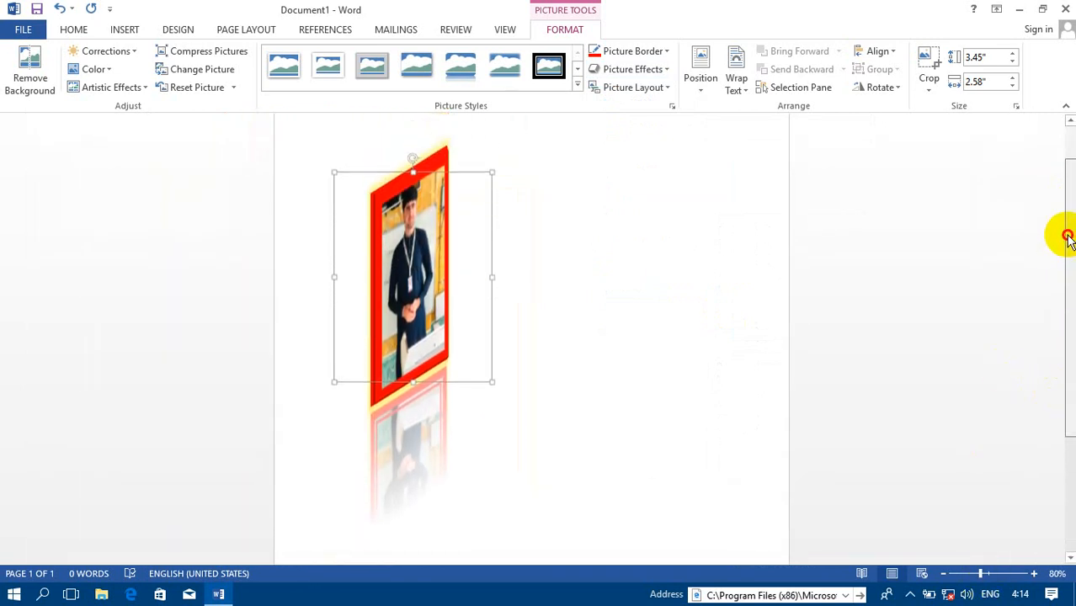
{"action": "left_click", "coordinate": [754, 296]}
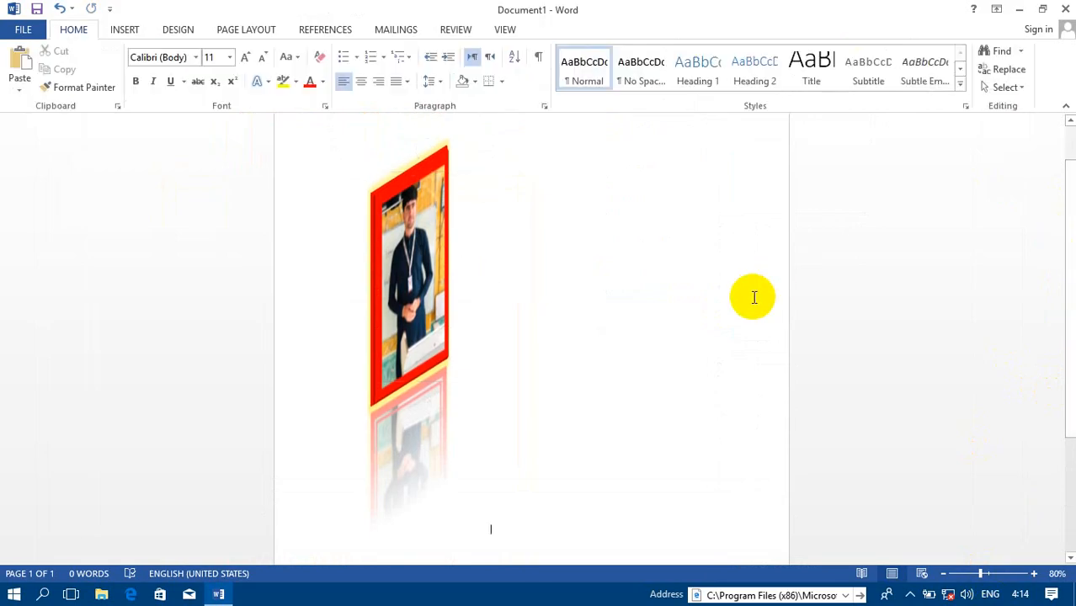
Duplicate the rotated photo so that the copy sits beside the original.
{"action": "left_click", "coordinate": [415, 284]}
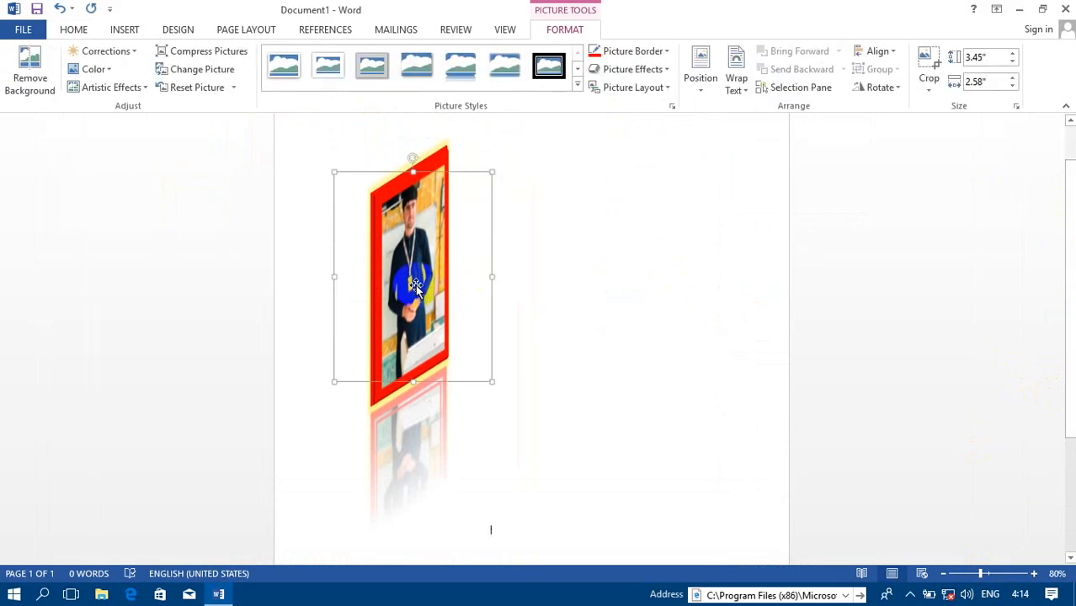
{"action": "key", "text": "ctrl+v"}
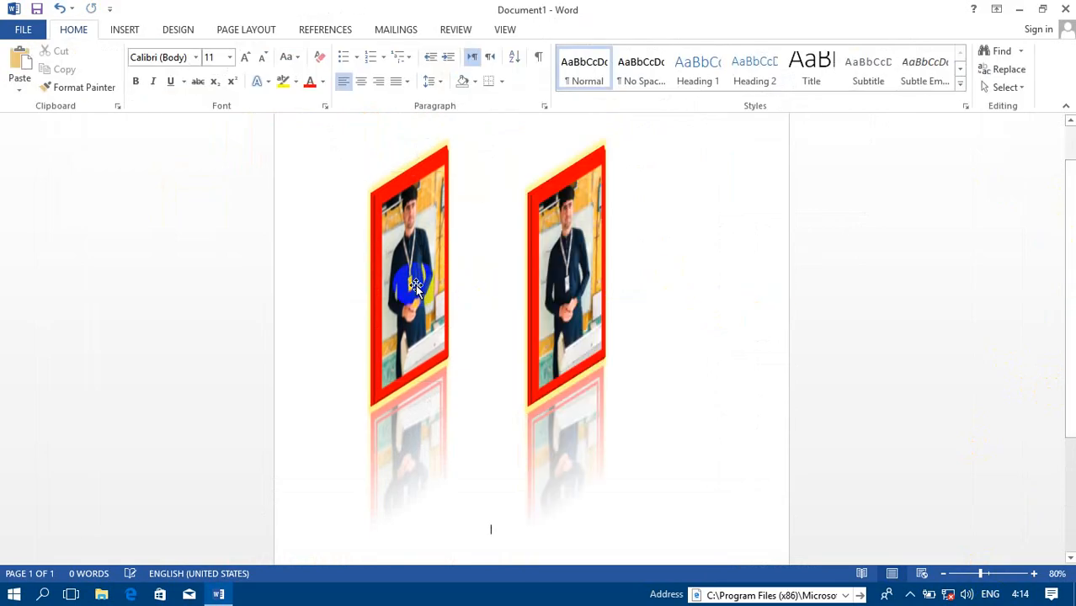
{"action": "left_click", "coordinate": [538, 263]}
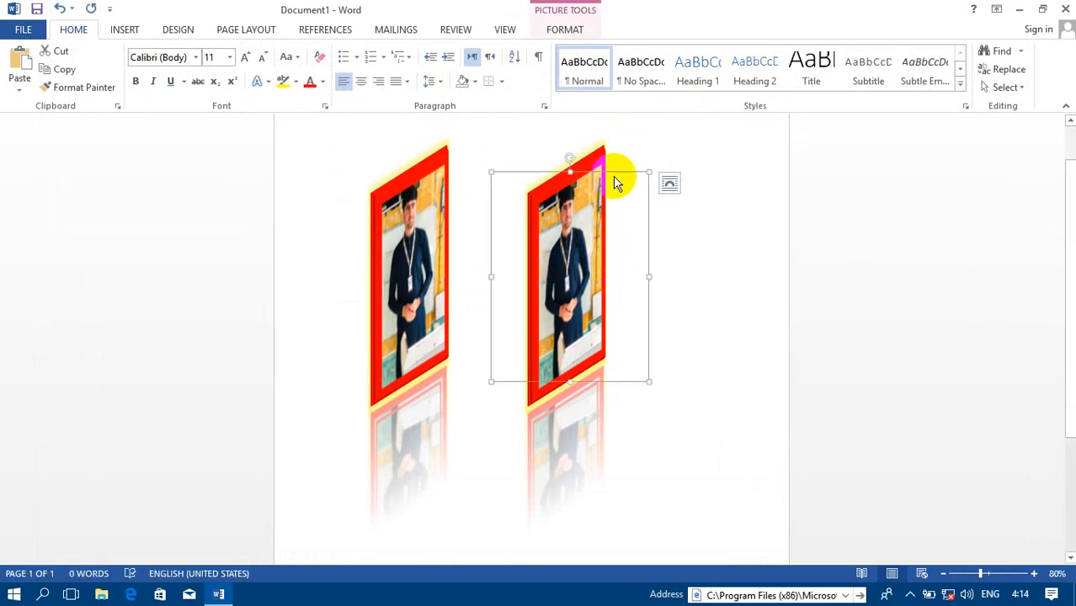
{"action": "left_click", "coordinate": [697, 257]}
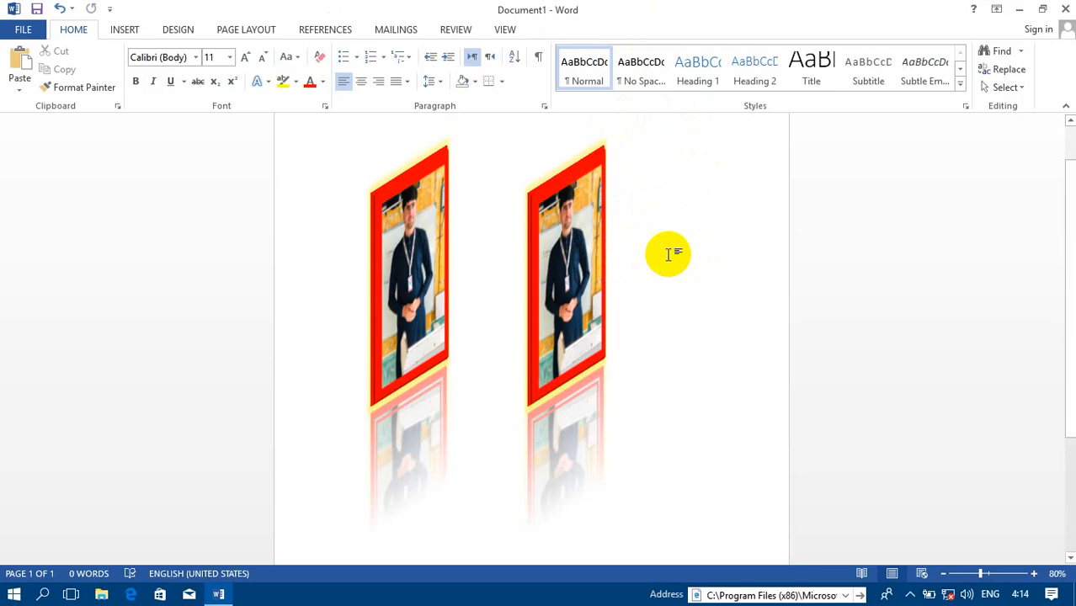
Apply the last preset in the second row of Perspective 3-D rotations to the copied photo.
{"action": "double_click", "coordinate": [605, 247]}
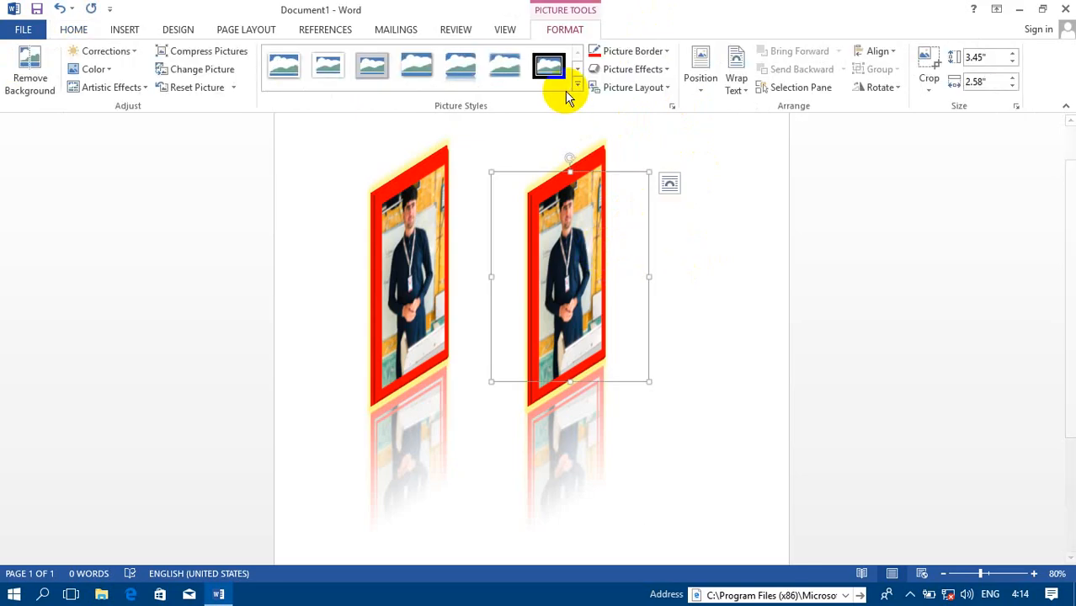
{"action": "left_click", "coordinate": [661, 69]}
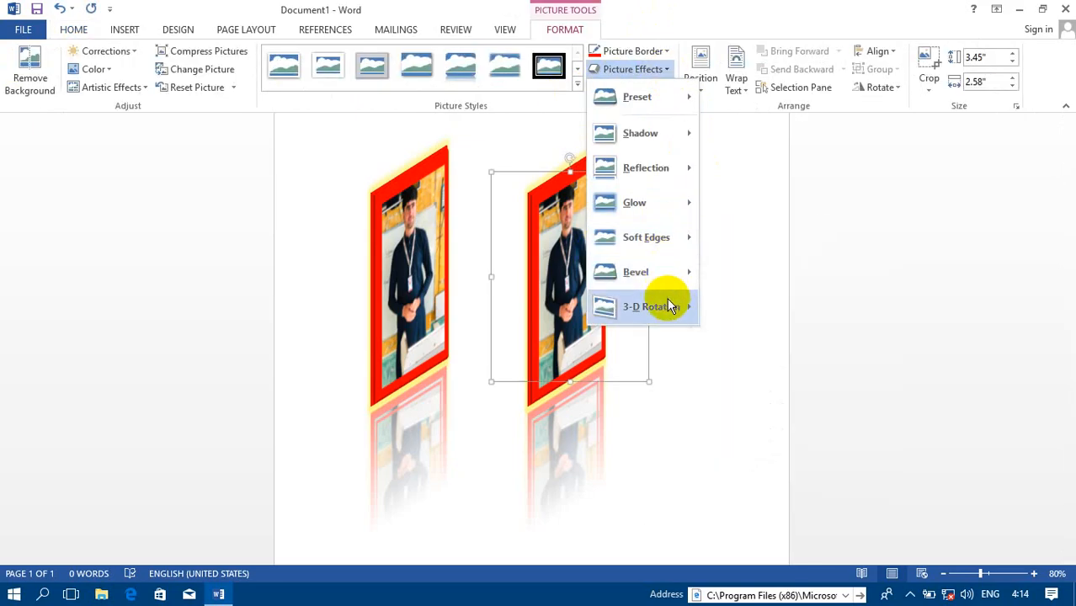
{"action": "mouse_move", "coordinate": [667, 302]}
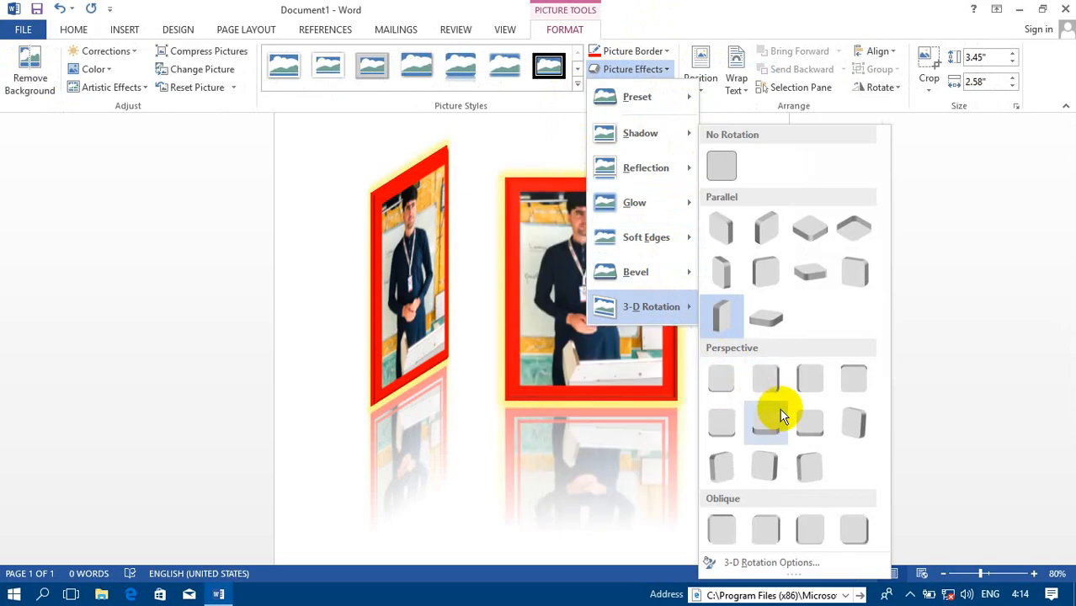
{"action": "left_click", "coordinate": [847, 425]}
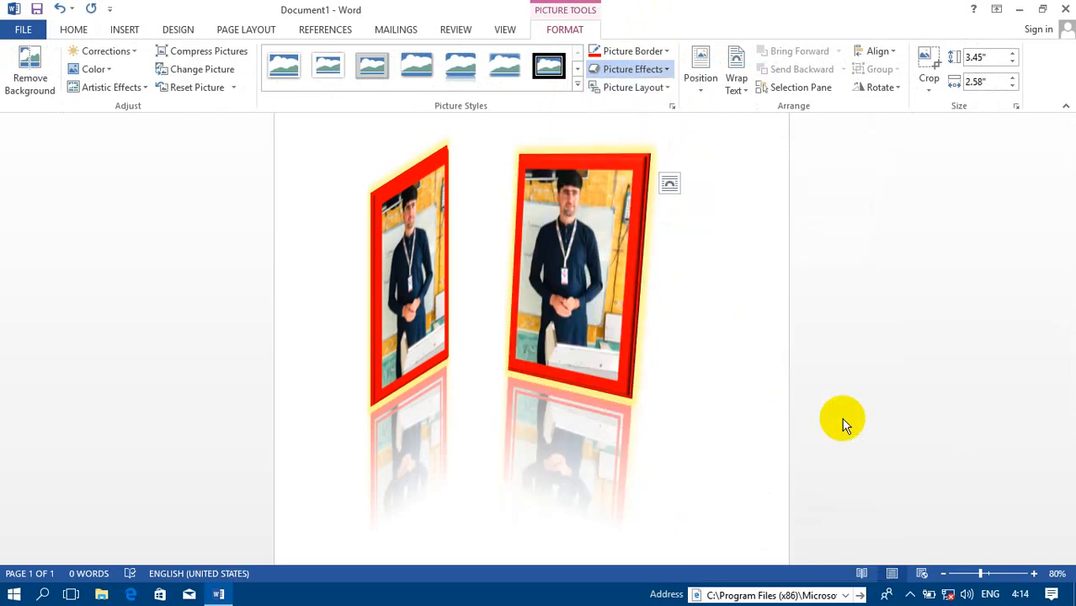
{"action": "left_click", "coordinate": [764, 462]}
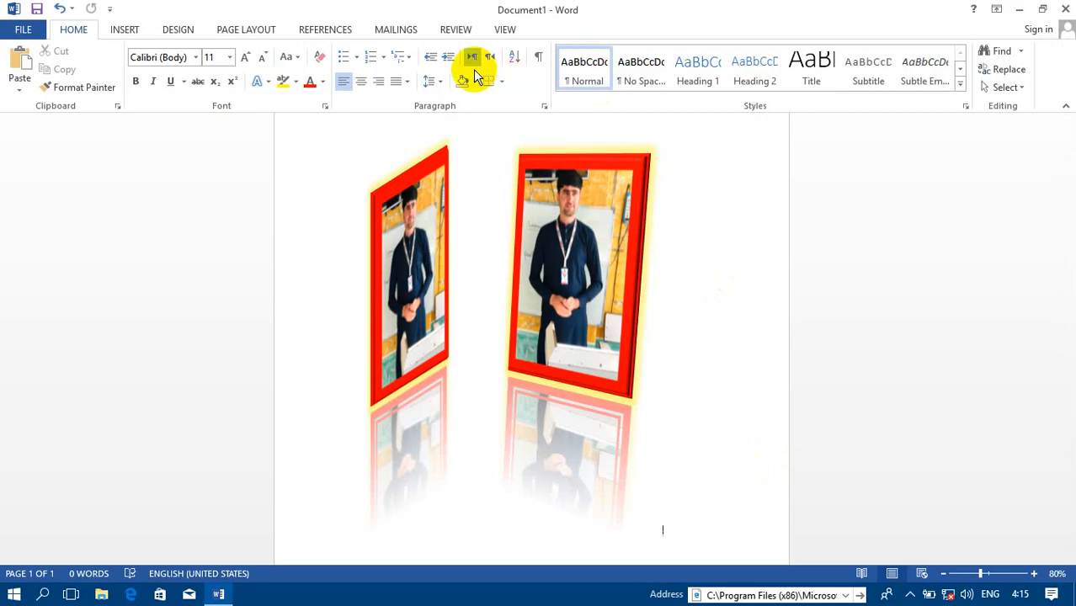
Change the copied photo's 3-D rotation to the last Parallel preset, which lays the picture flat.
{"action": "left_click", "coordinate": [578, 187]}
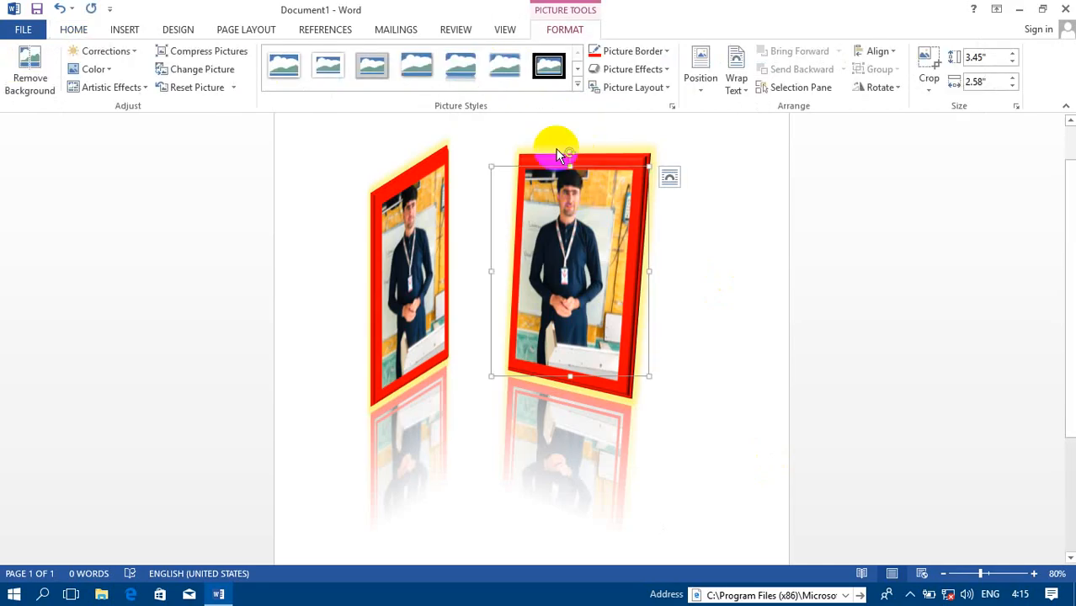
{"action": "left_click", "coordinate": [668, 73]}
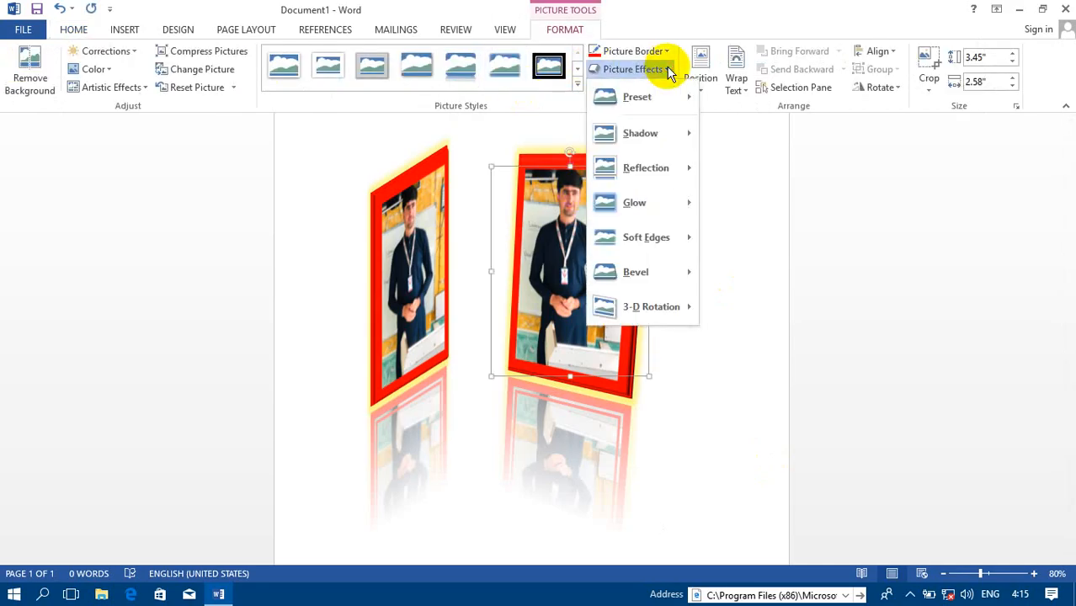
{"action": "mouse_move", "coordinate": [654, 300]}
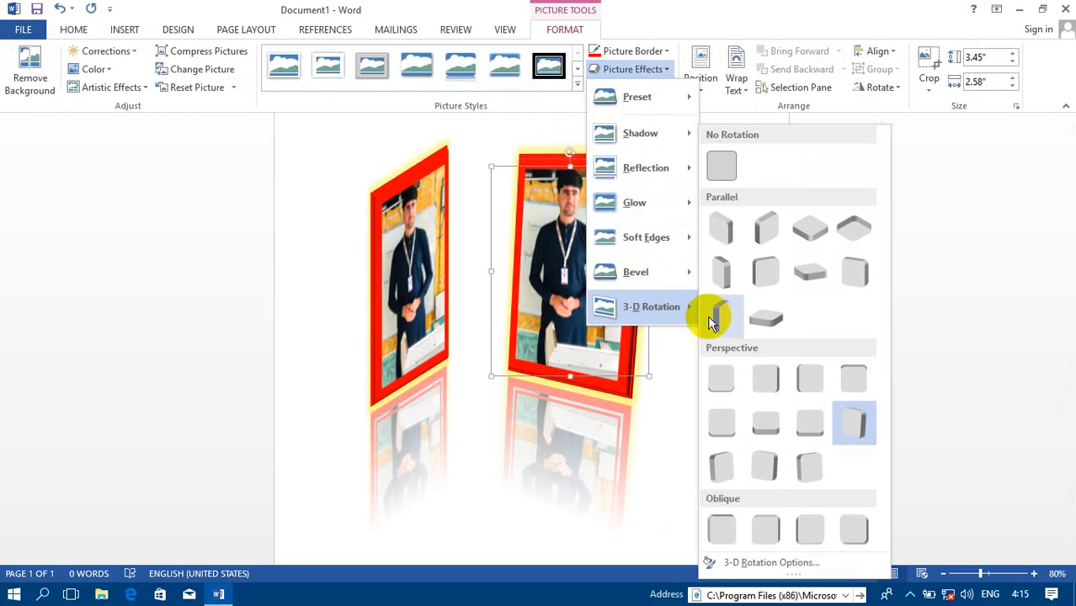
{"action": "left_click", "coordinate": [758, 320]}
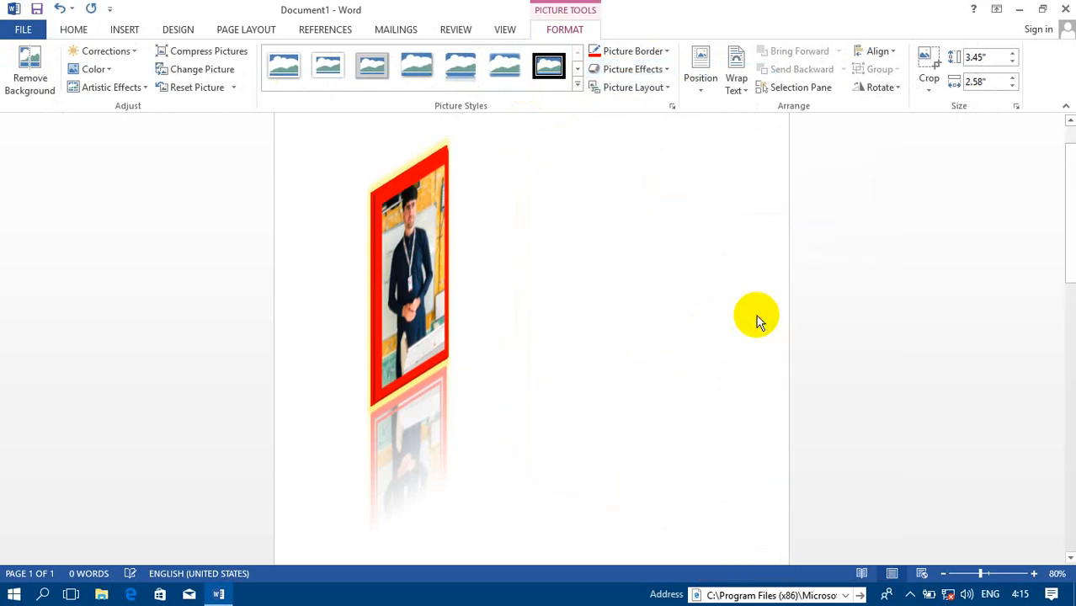
{"action": "left_click_drag", "start_coordinate": [1065, 231], "coordinate": [1070, 404]}
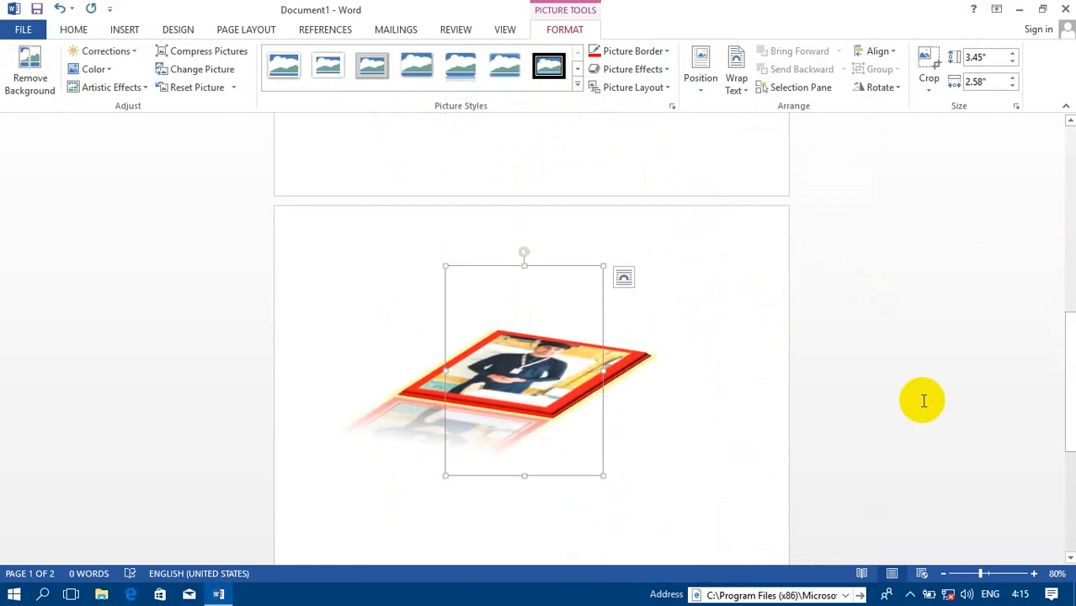
{"action": "left_click", "coordinate": [651, 498]}
{"action": "left_click", "coordinate": [525, 387]}
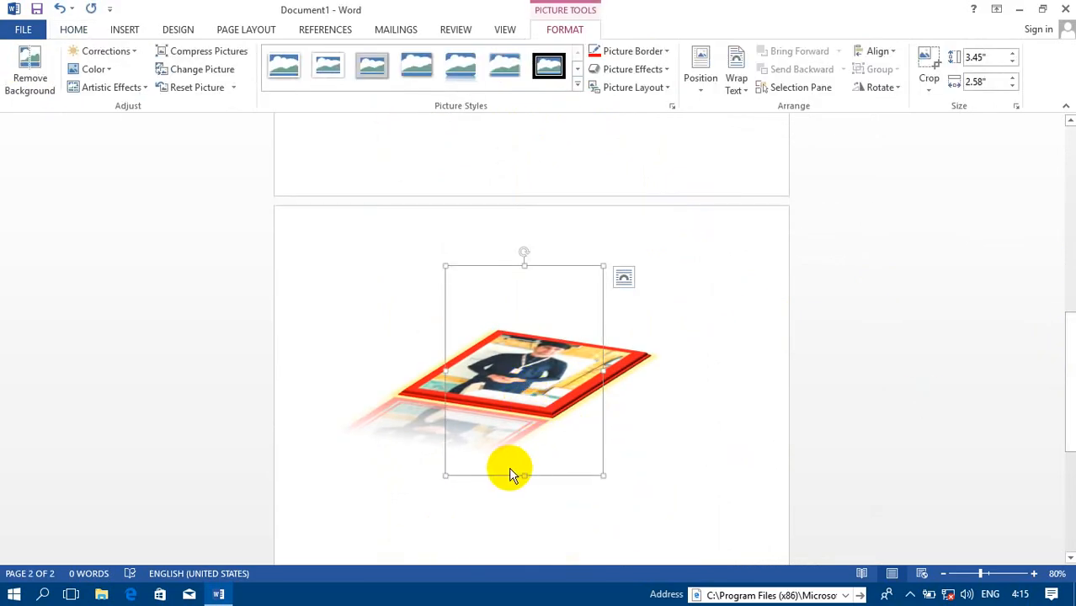
Stretch the copied photo to 5.29" high, try widening it to 4.36", and undo the widening.
{"action": "left_click_drag", "start_coordinate": [523, 477], "coordinate": [459, 566]}
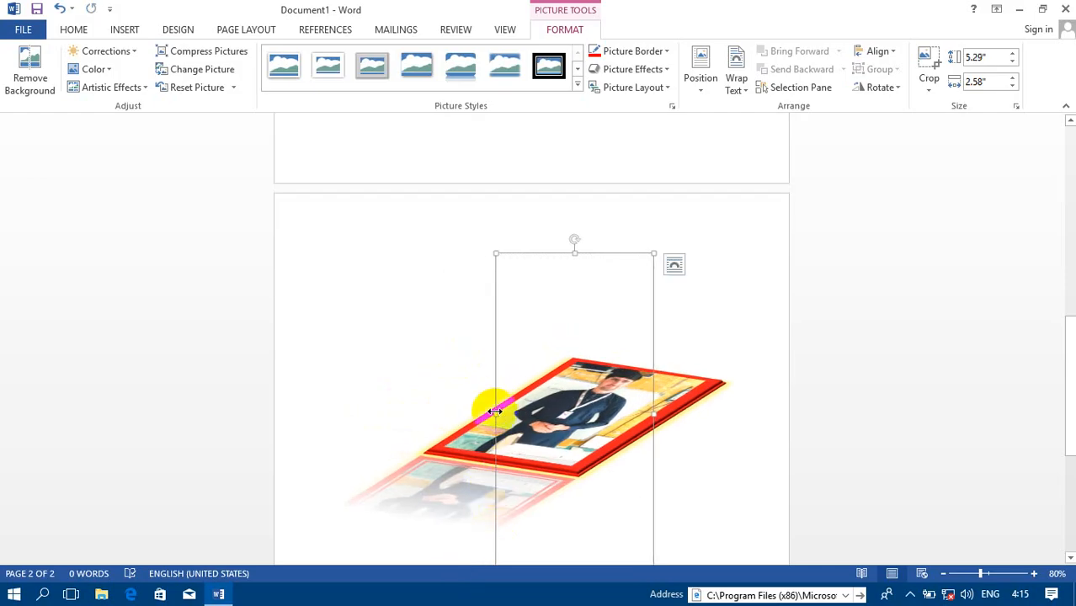
{"action": "left_click_drag", "start_coordinate": [492, 413], "coordinate": [385, 435]}
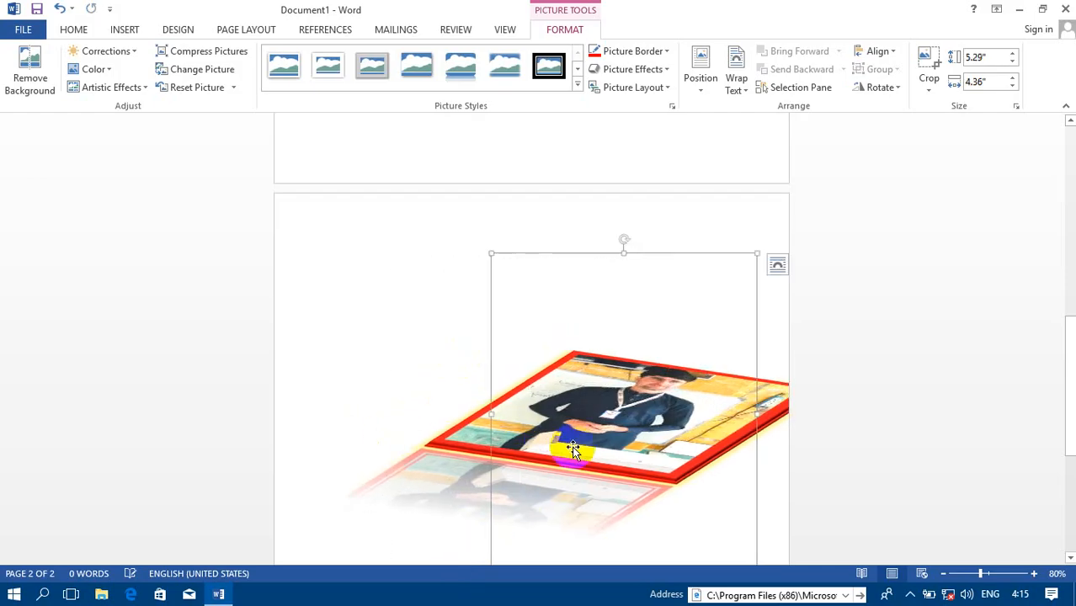
{"action": "key", "text": "ctrl+z"}
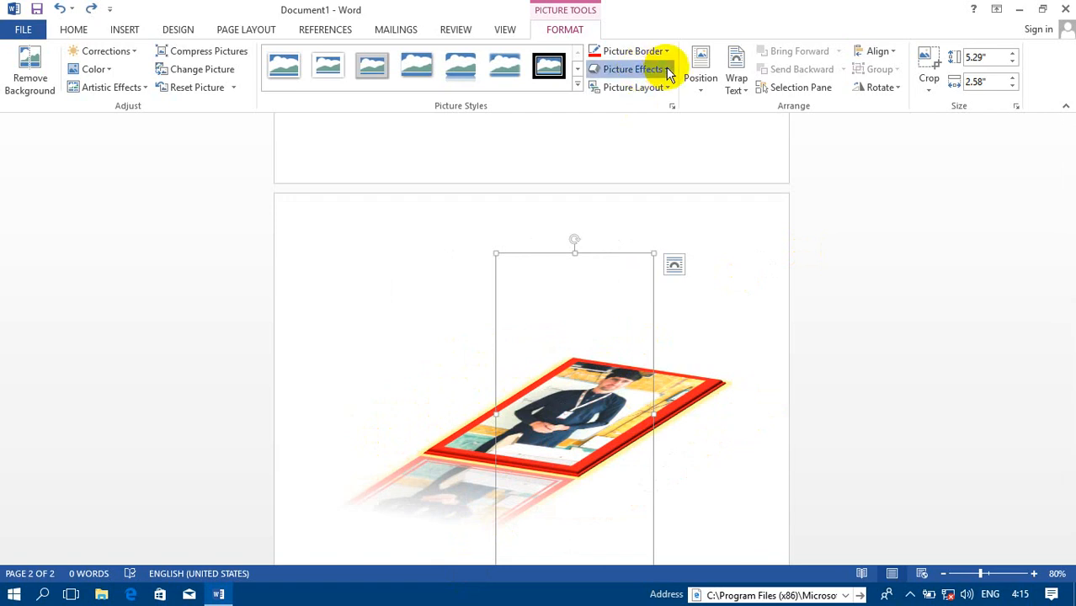
Apply the third preset in the second row of Parallel 3-D rotations to the stretched photo copy.
{"action": "left_click", "coordinate": [636, 69]}
{"action": "mouse_move", "coordinate": [658, 299]}
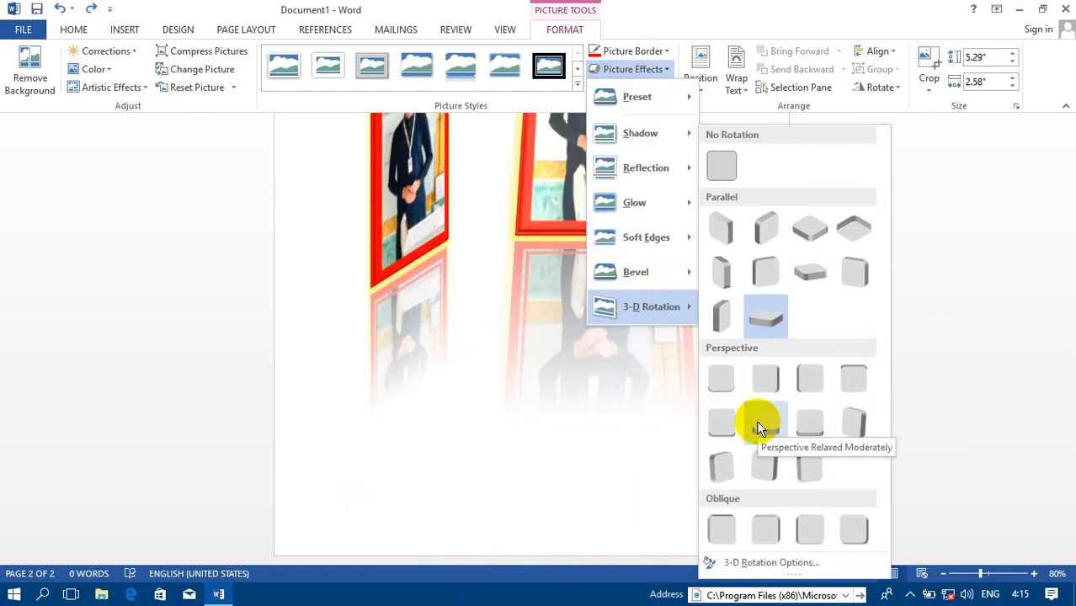
{"action": "left_click", "coordinate": [816, 281]}
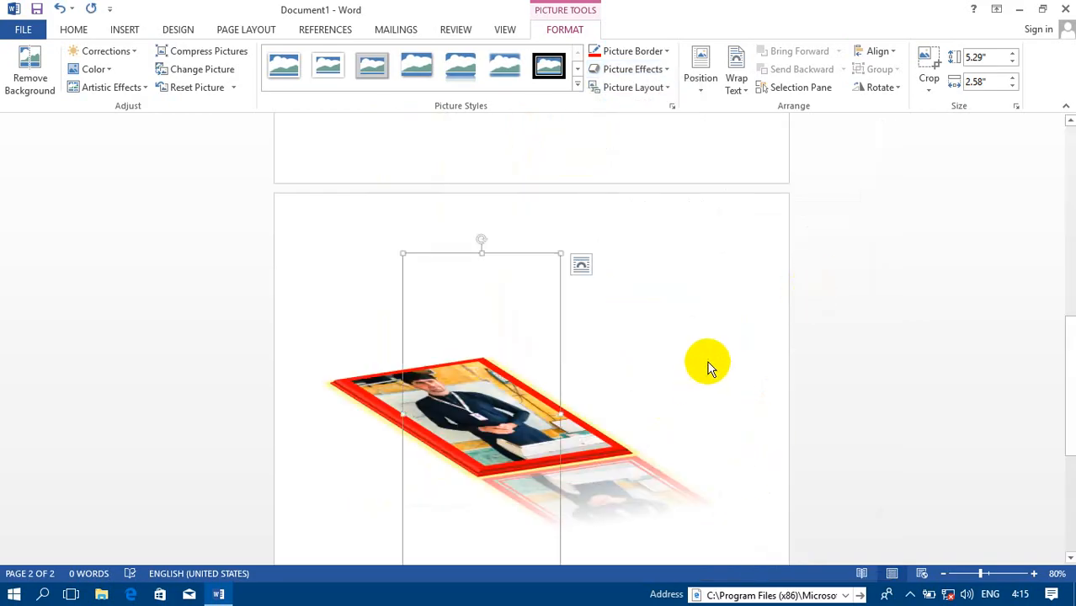
{"action": "left_click", "coordinate": [708, 365]}
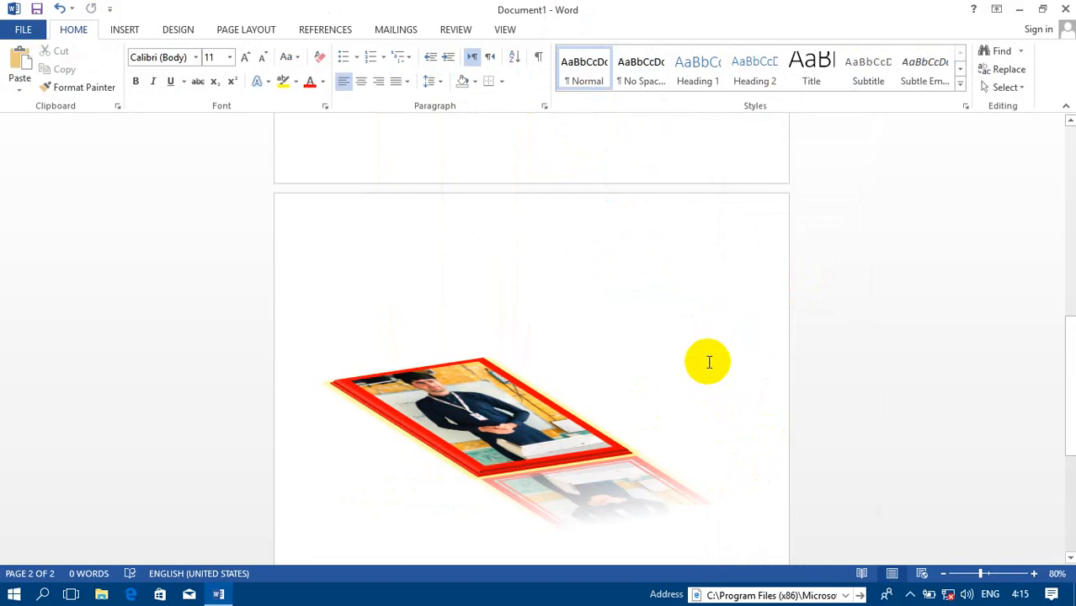
Insert blue reflected WordArt, place it over the copied photo and make it read "computer".
{"action": "left_click", "coordinate": [122, 34]}
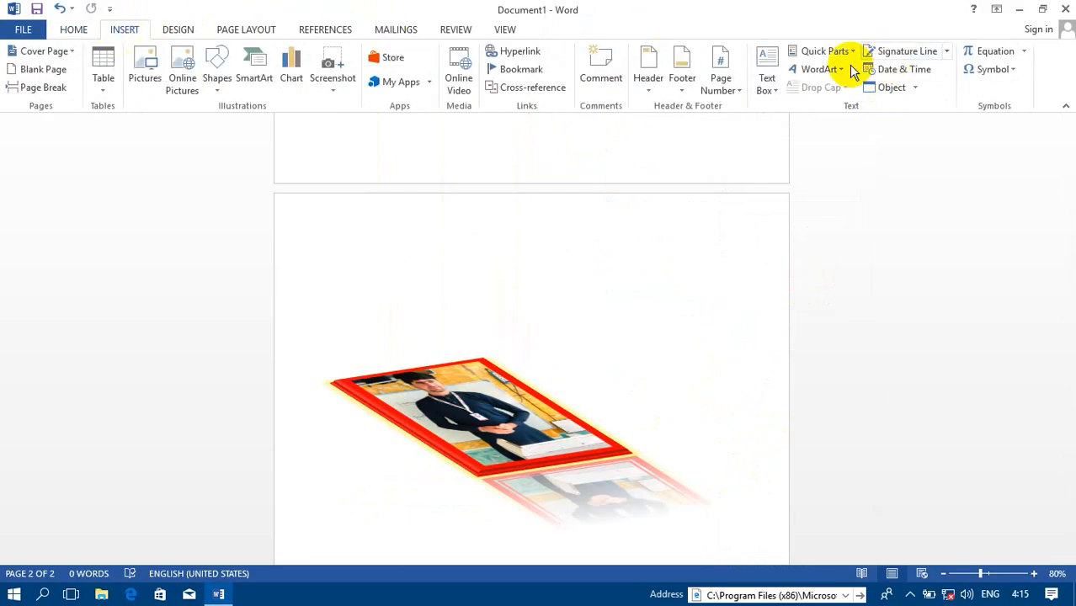
{"action": "left_click", "coordinate": [819, 69]}
{"action": "left_click", "coordinate": [847, 150]}
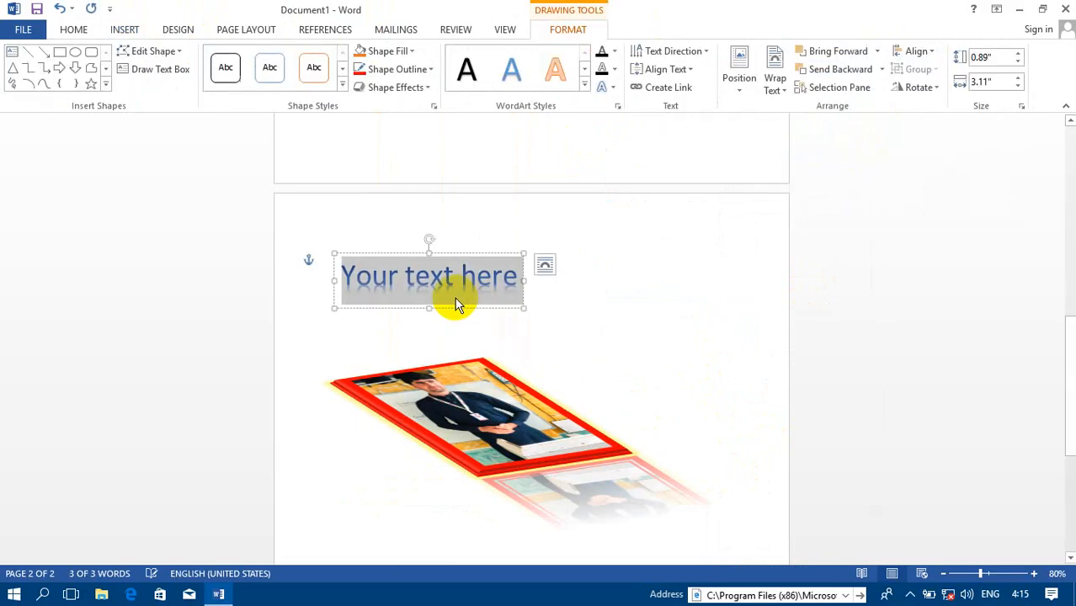
{"action": "left_click_drag", "start_coordinate": [448, 251], "coordinate": [308, 400]}
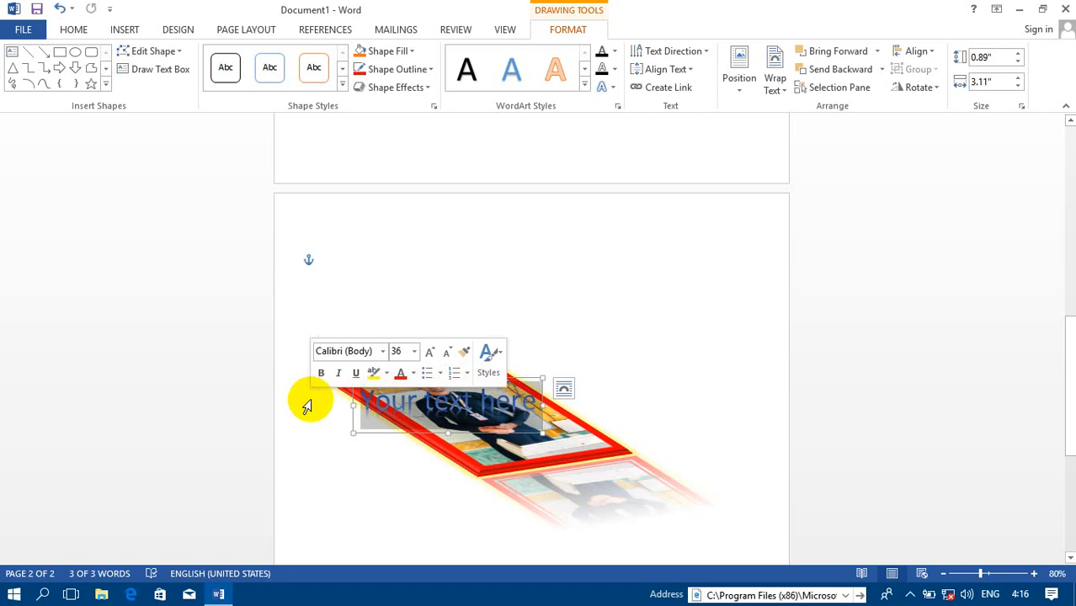
{"action": "type", "text": "computer"}
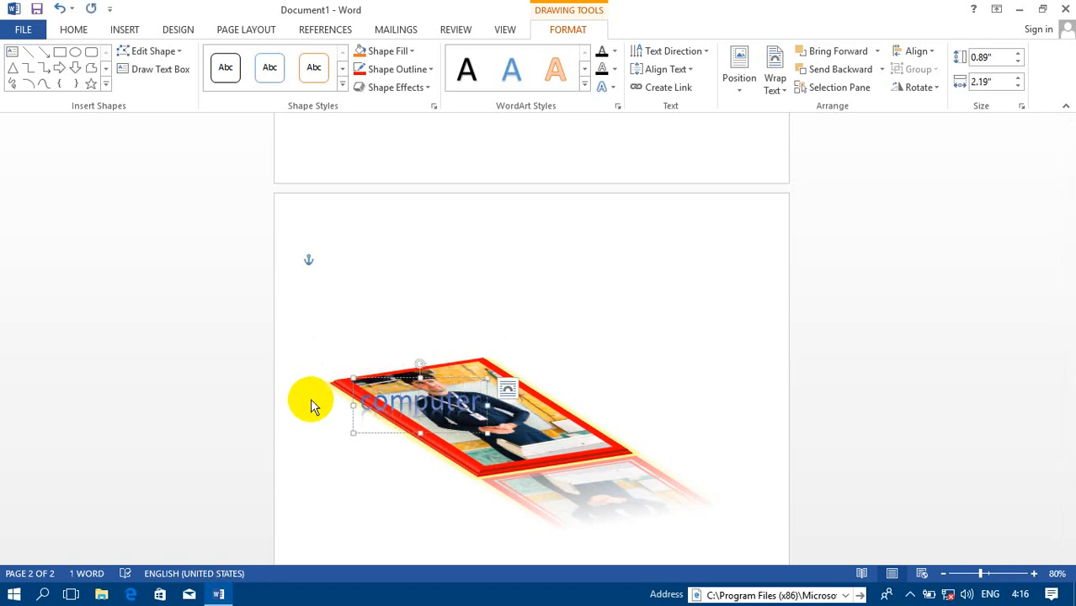
Make the WordArt word "computer" bold, and try a yellow highlight on it before clearing the highlight with No Color.
{"action": "key", "text": "ctrl+a"}
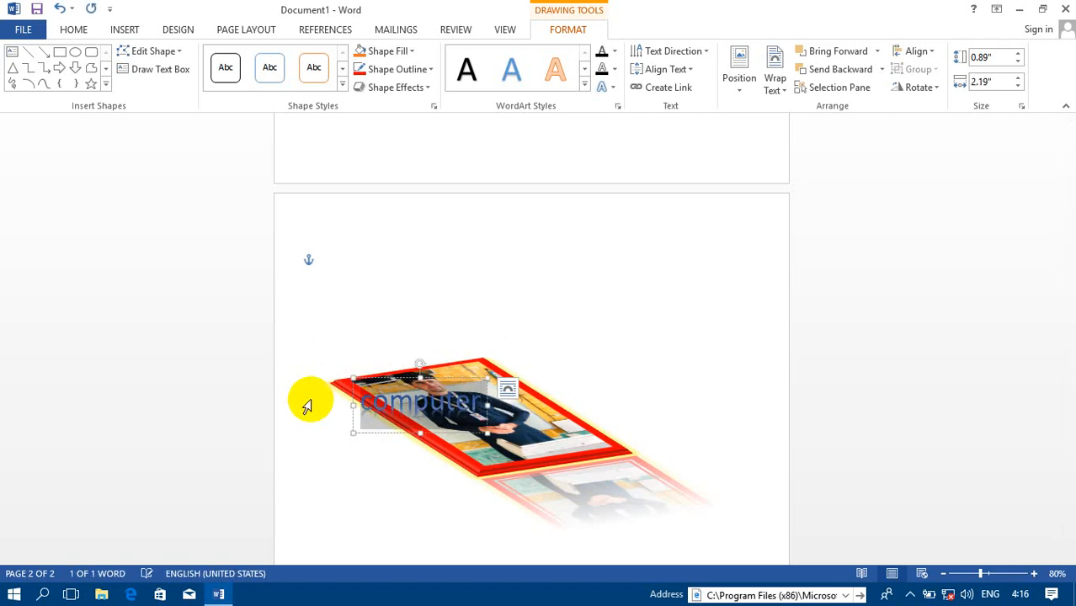
{"action": "right_click", "coordinate": [395, 401]}
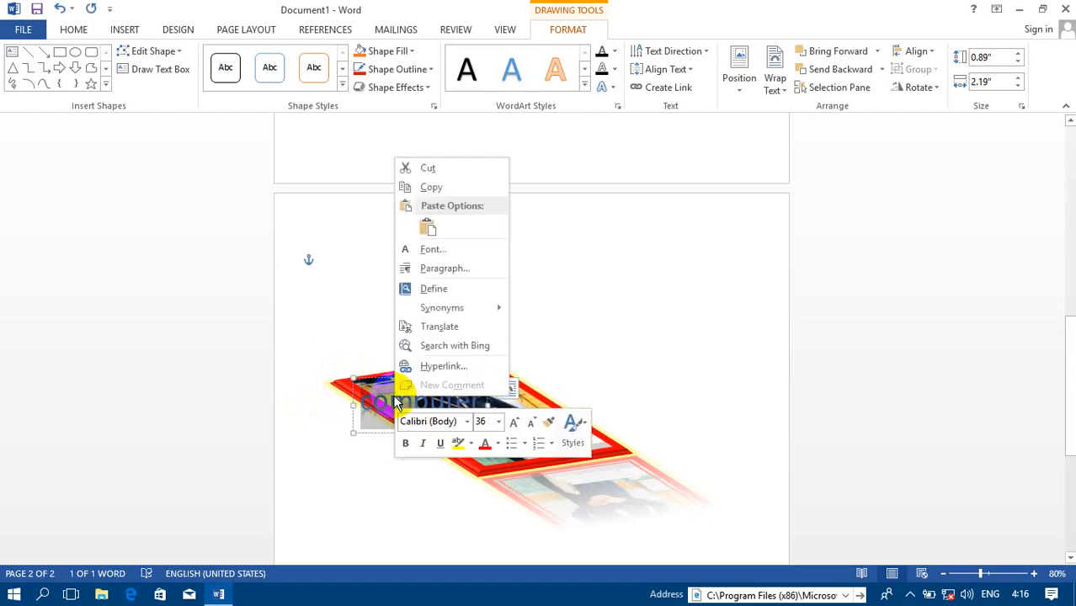
{"action": "left_click", "coordinate": [405, 443]}
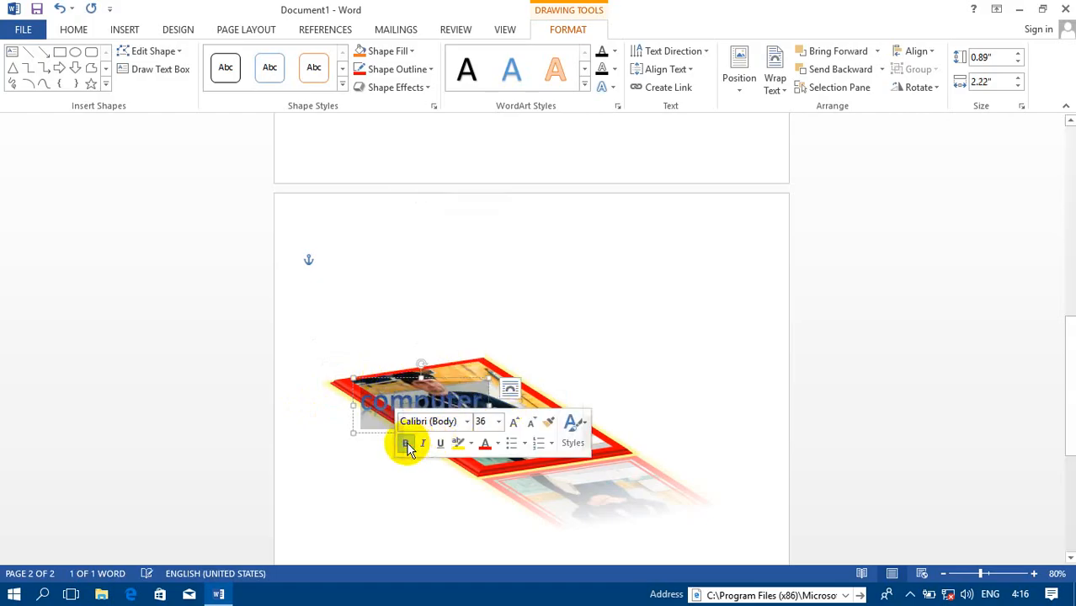
{"action": "left_click", "coordinate": [459, 447]}
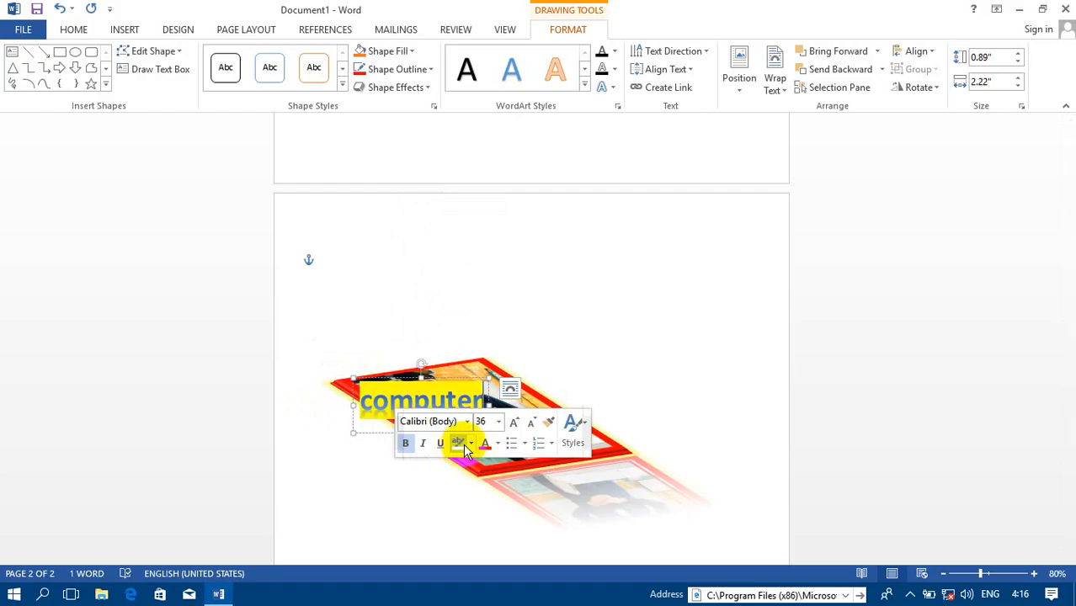
{"action": "left_click", "coordinate": [471, 447]}
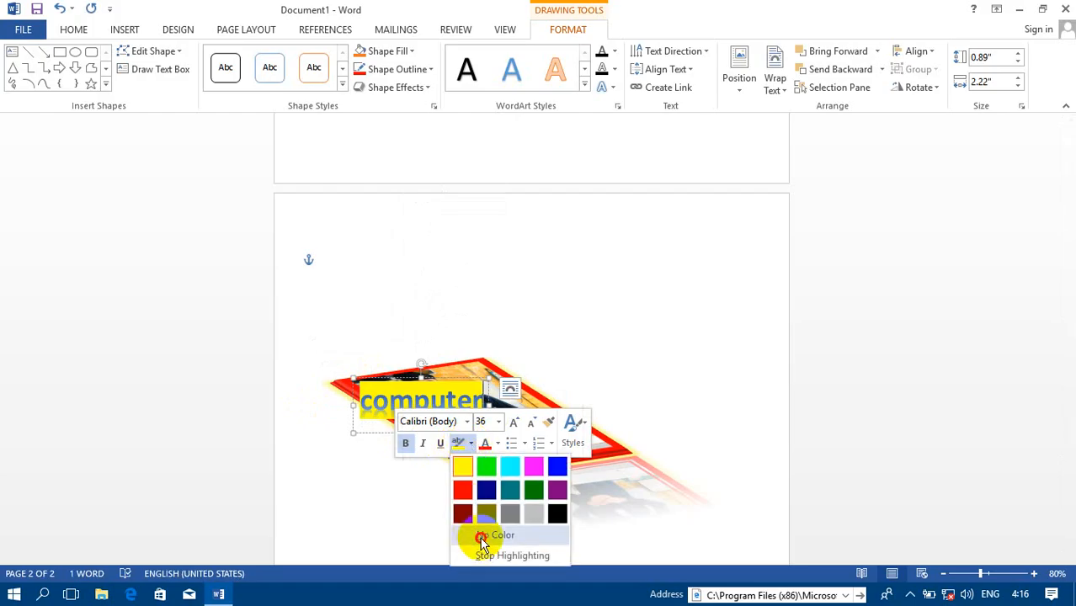
{"action": "left_click", "coordinate": [482, 539]}
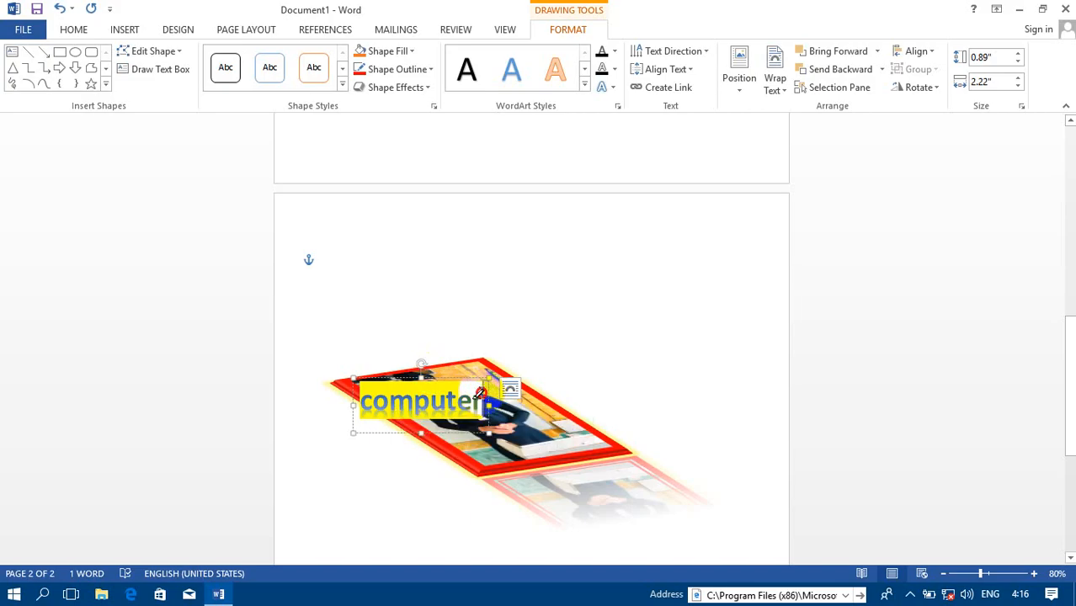
{"action": "left_click", "coordinate": [419, 304]}
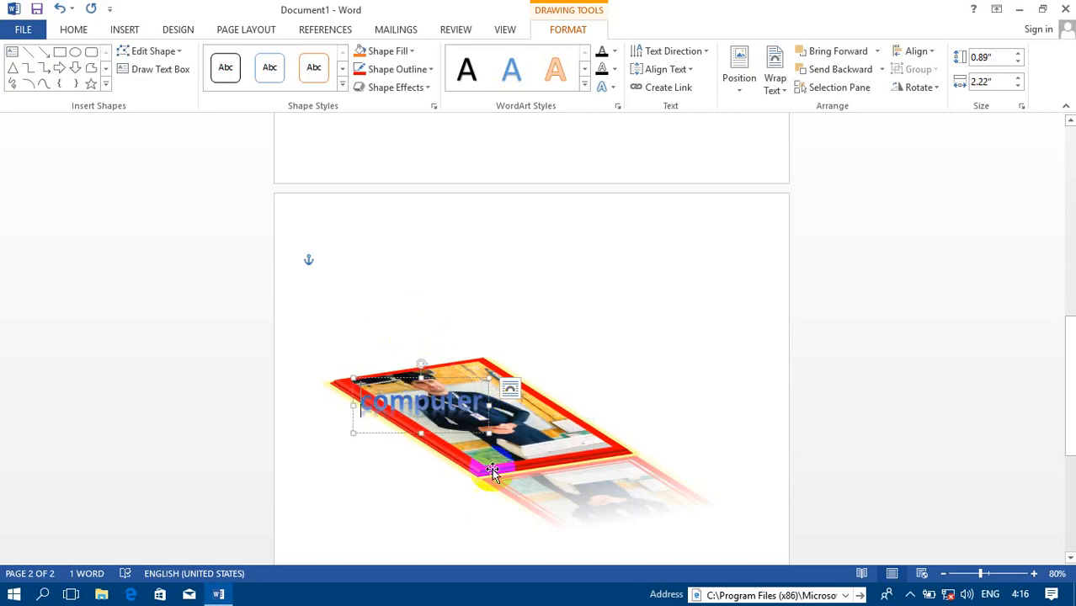
Select the WordArt word "computer" and set its font color to the gold theme color.
{"action": "left_click", "coordinate": [478, 401]}
{"action": "left_click_drag", "start_coordinate": [478, 404], "coordinate": [339, 398]}
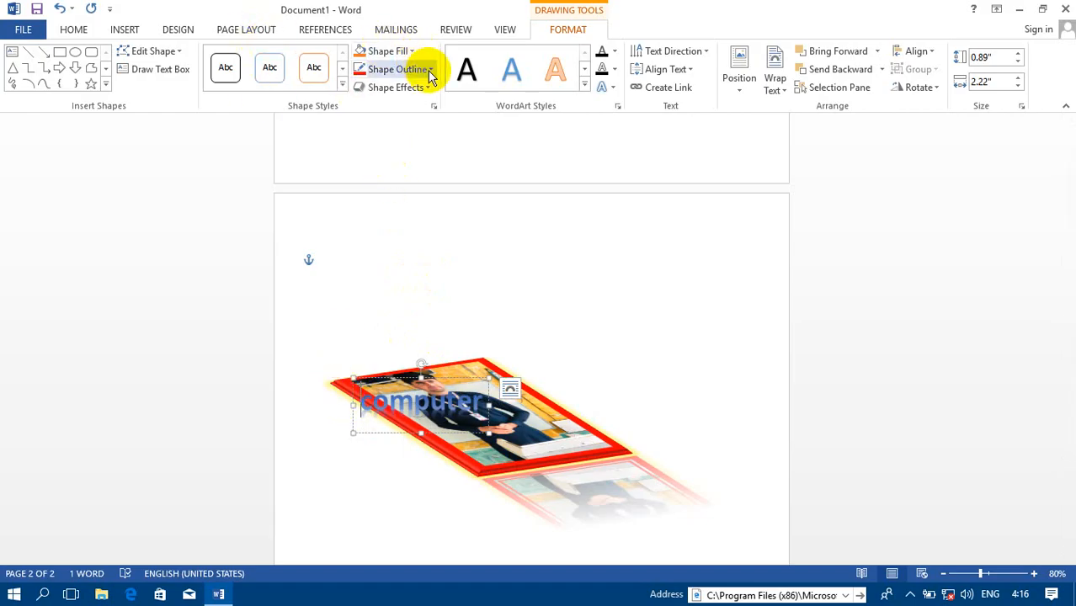
{"action": "left_click", "coordinate": [80, 30]}
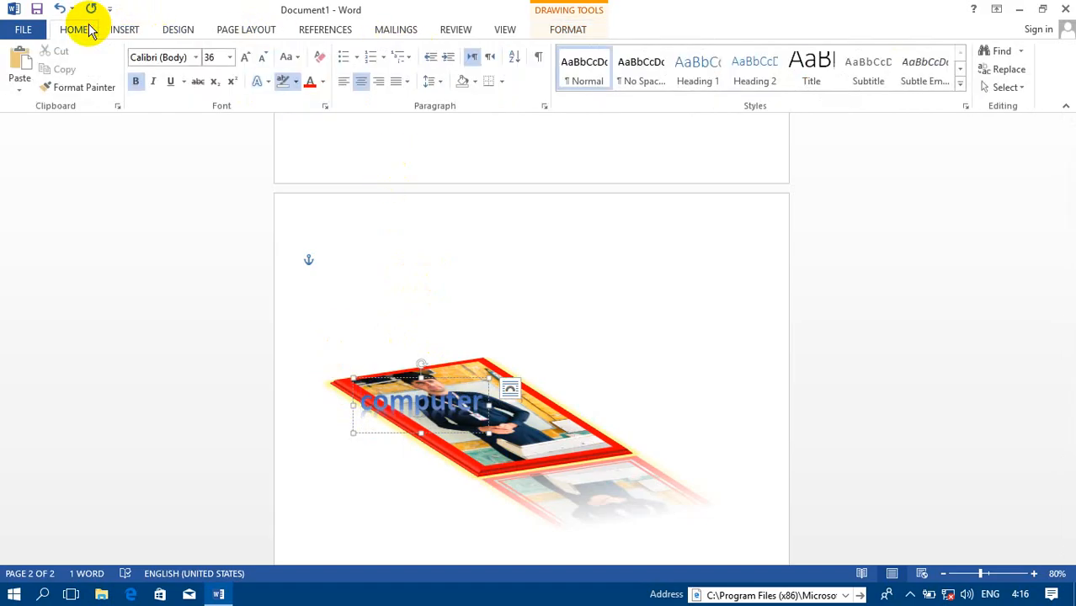
{"action": "left_click", "coordinate": [323, 83]}
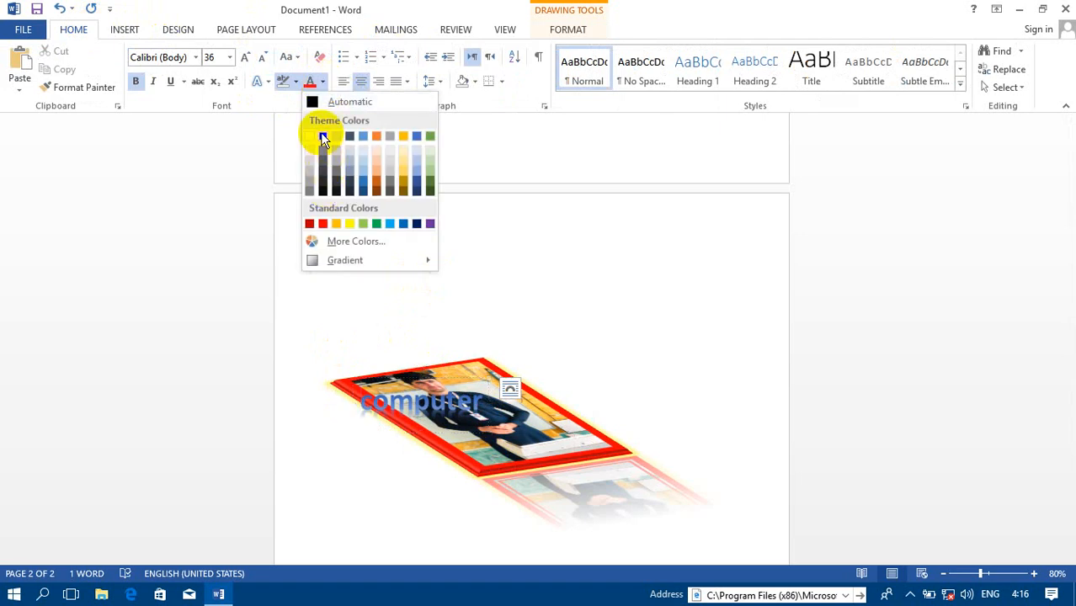
{"action": "left_click", "coordinate": [469, 386]}
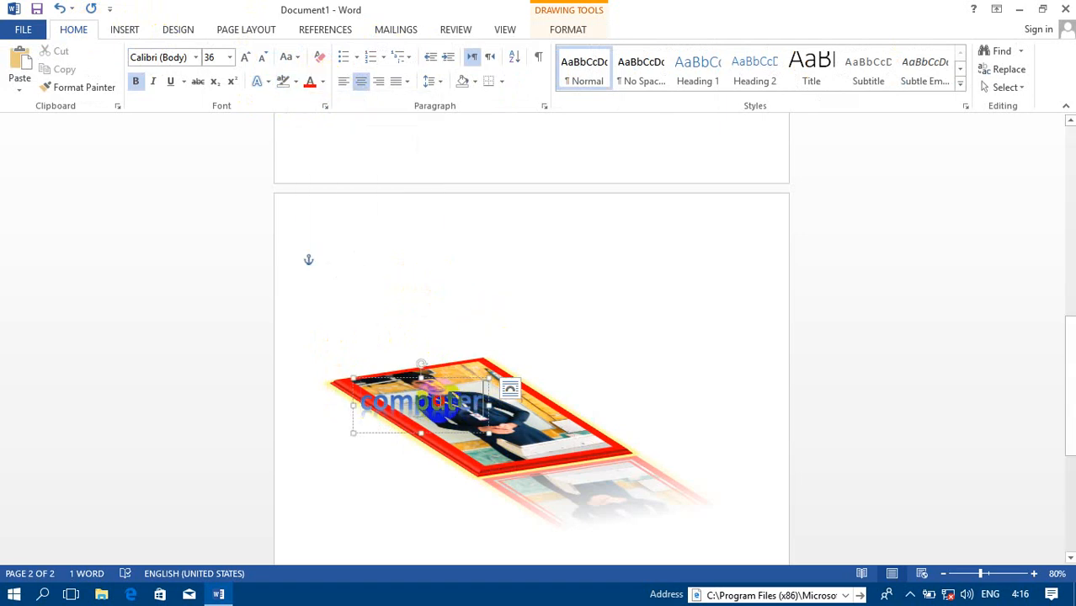
{"action": "double_click", "coordinate": [364, 404]}
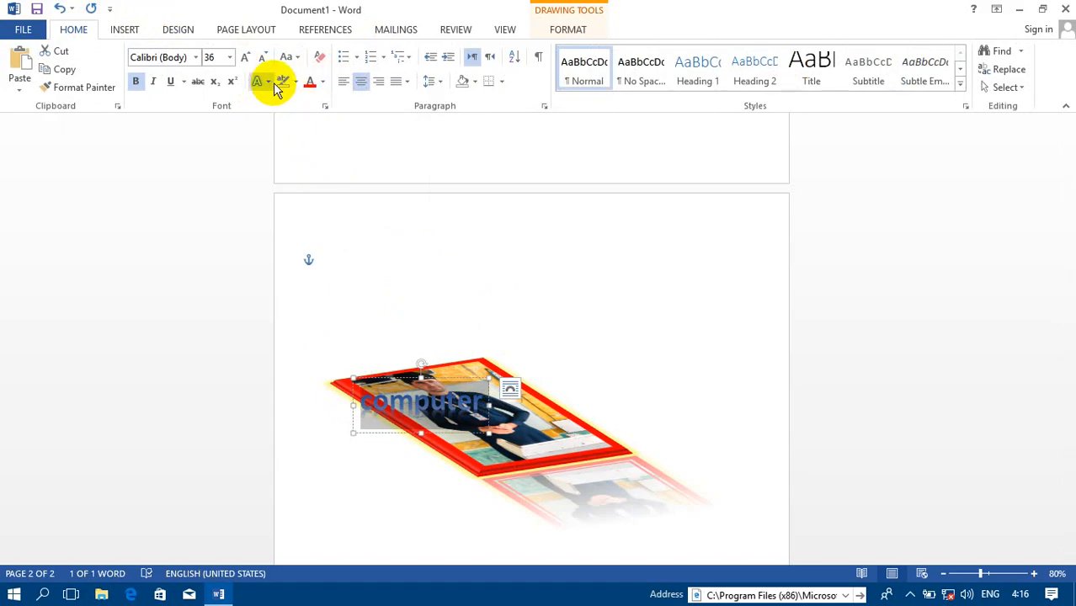
{"action": "left_click", "coordinate": [323, 83]}
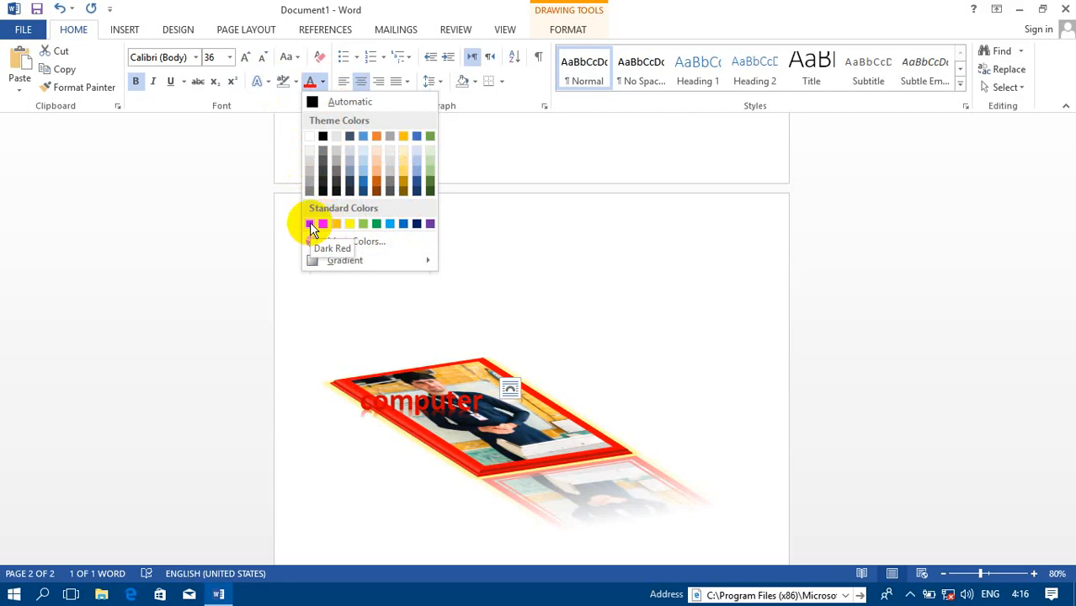
{"action": "left_click", "coordinate": [403, 137]}
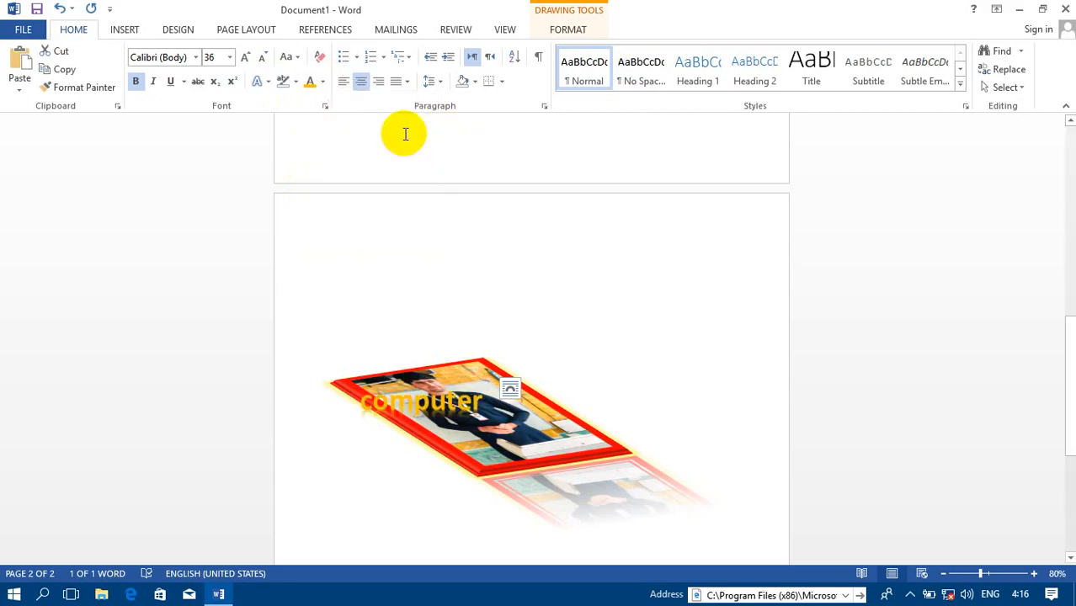
Move the "computer" WordArt closer to the middle of the photo copy, and delete it.
{"action": "left_click_drag", "start_coordinate": [451, 382], "coordinate": [488, 375]}
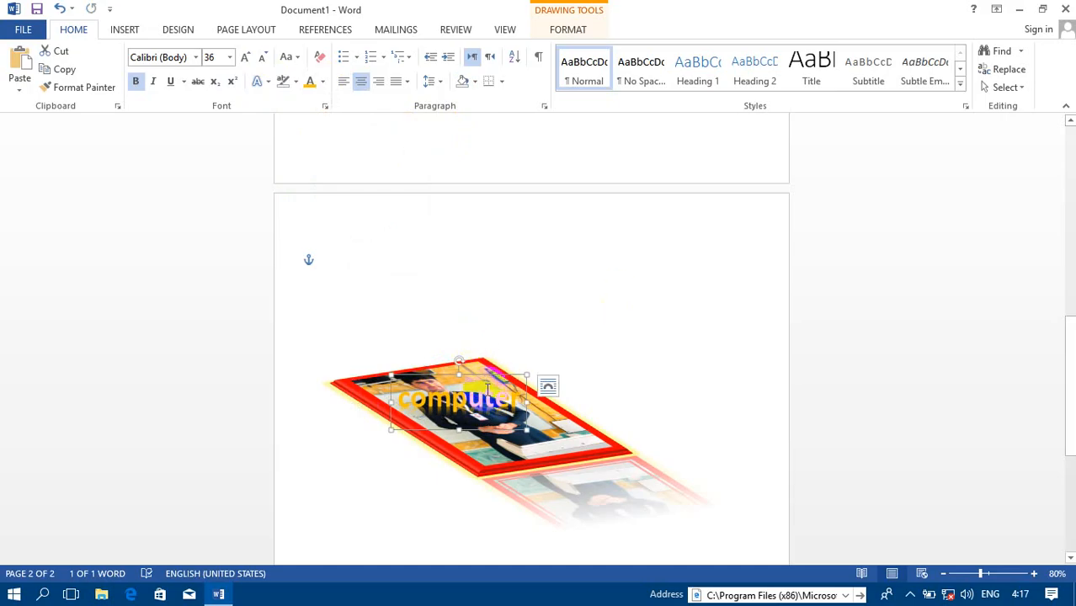
{"action": "left_click", "coordinate": [566, 30]}
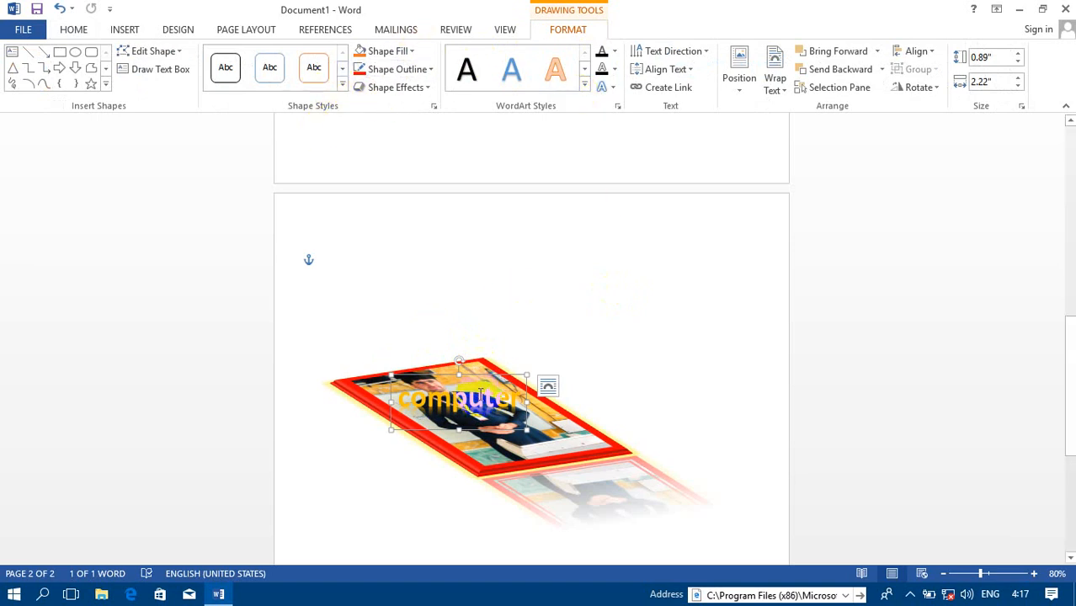
{"action": "key", "text": "Delete"}
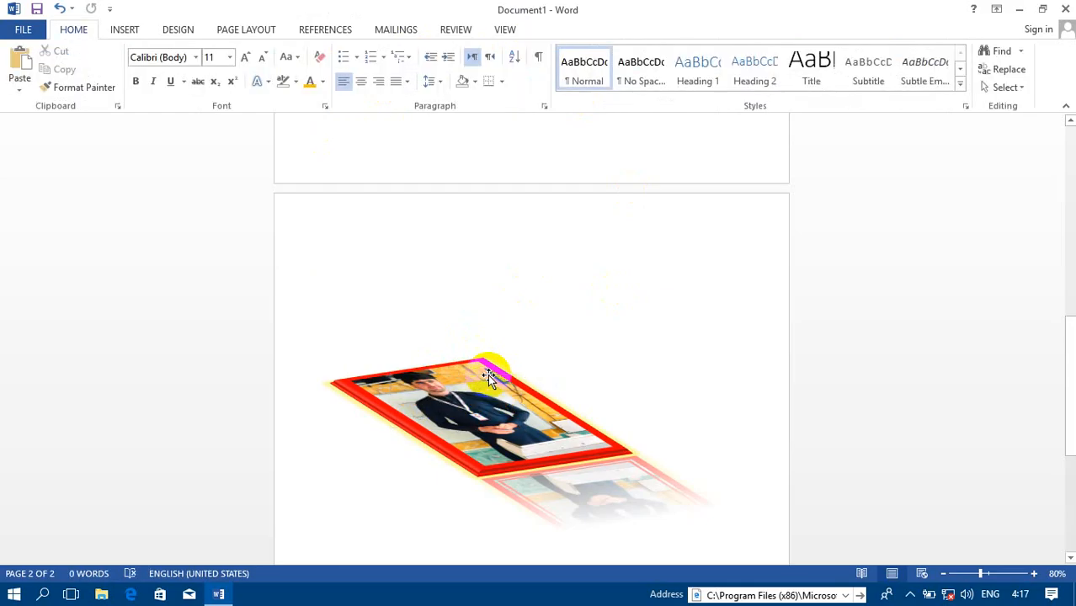
Return to the first page and select the rotated original photo for picture formatting.
{"action": "left_click_drag", "start_coordinate": [1073, 398], "coordinate": [1071, 111]}
{"action": "left_click", "coordinate": [395, 276]}
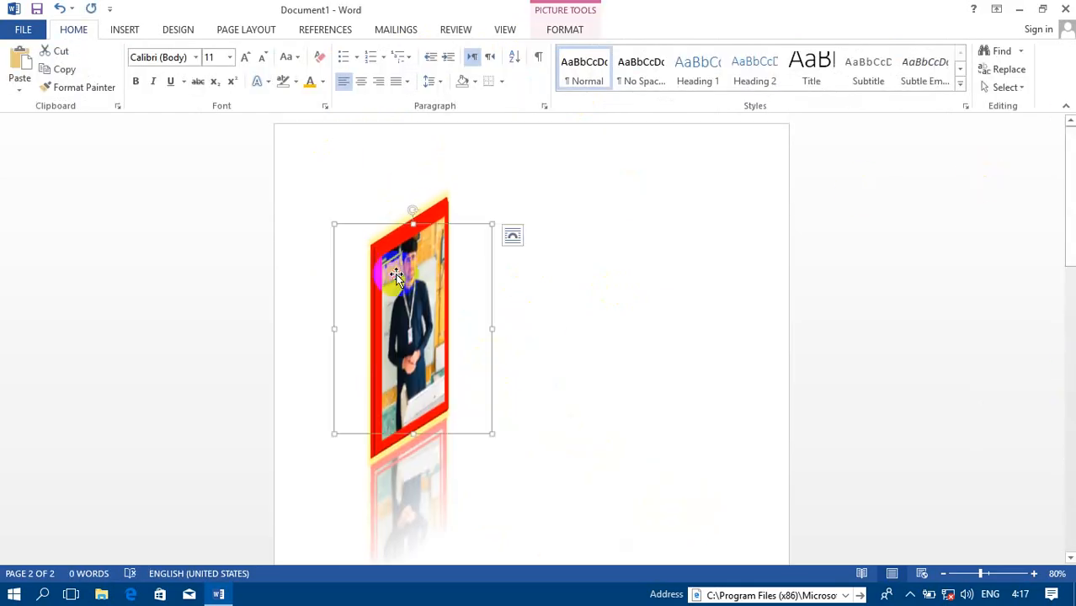
{"action": "left_click", "coordinate": [546, 37]}
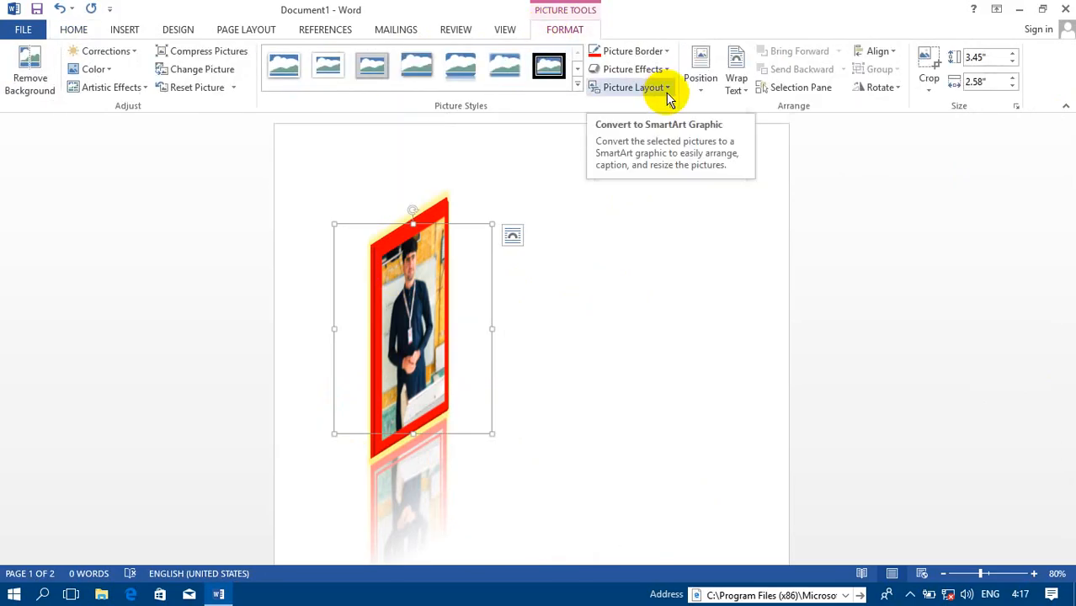
Undo the WordArt, photo copy, 3-D rotation and bevel edits, back to the unrotated photo with red frame, glow and reflection.
{"action": "key", "text": "ctrl+z"}
{"action": "key", "text": "ctrl+z"}
{"action": "key", "text": "ctrl+z"}
{"action": "key", "text": "ctrl+z"}
{"action": "key", "text": "ctrl+z"}
{"action": "key", "text": "ctrl+z"}
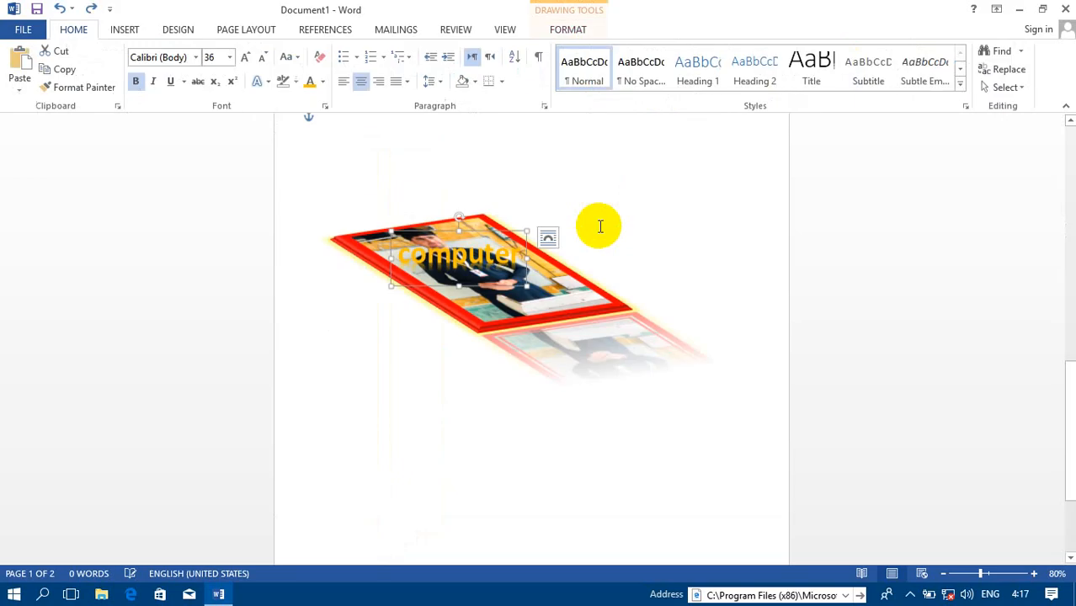
{"action": "key", "text": "ctrl+z"}
{"action": "key", "text": "ctrl+z"}
{"action": "key", "text": "ctrl+z"}
{"action": "key", "text": "ctrl+z"}
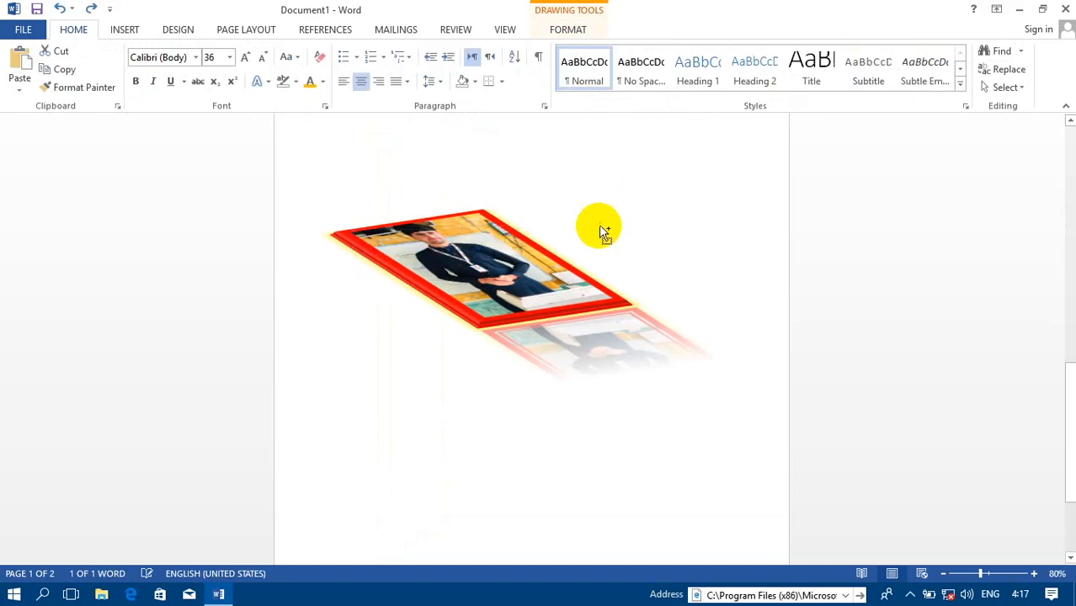
{"action": "key", "text": "ctrl+z"}
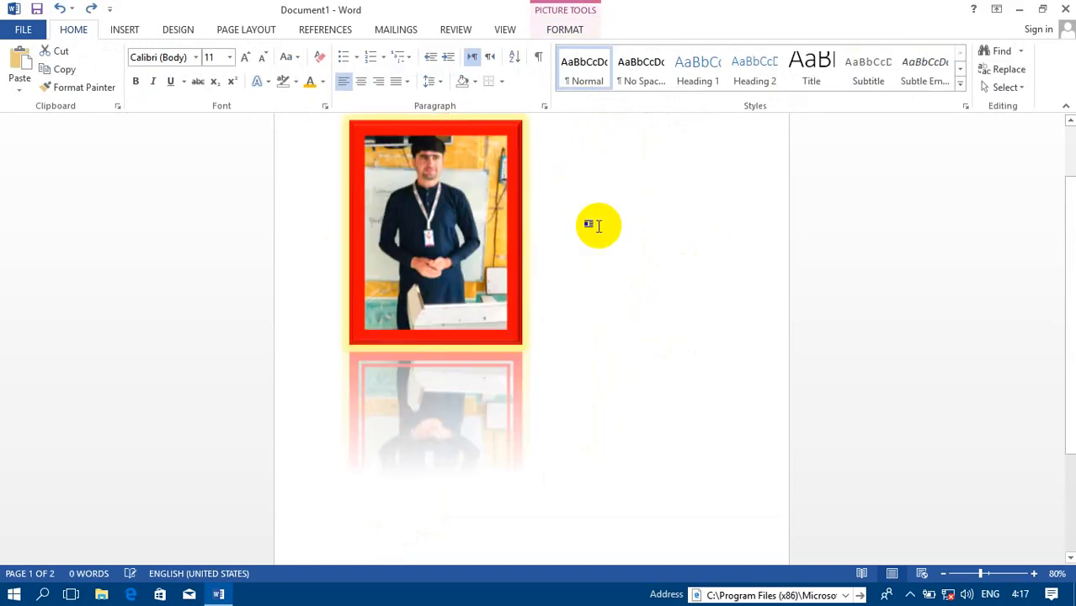
{"action": "key", "text": "ctrl+z"}
Select the framed photo and convert it to the Circular Picture Callout picture layout.
{"action": "left_click", "coordinate": [463, 218]}
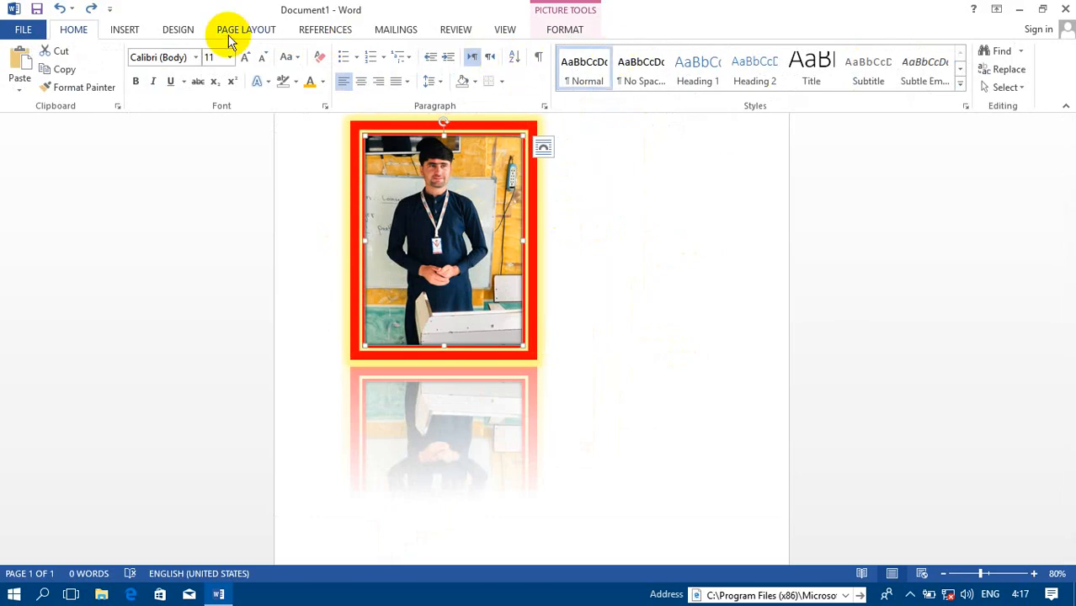
{"action": "left_click", "coordinate": [562, 30]}
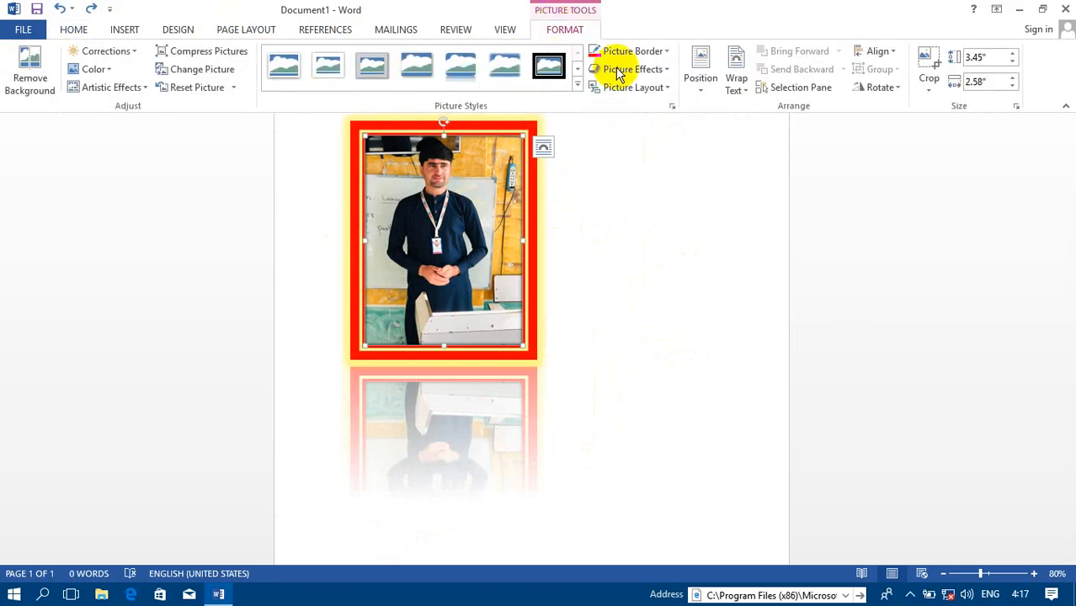
{"action": "left_click", "coordinate": [666, 88]}
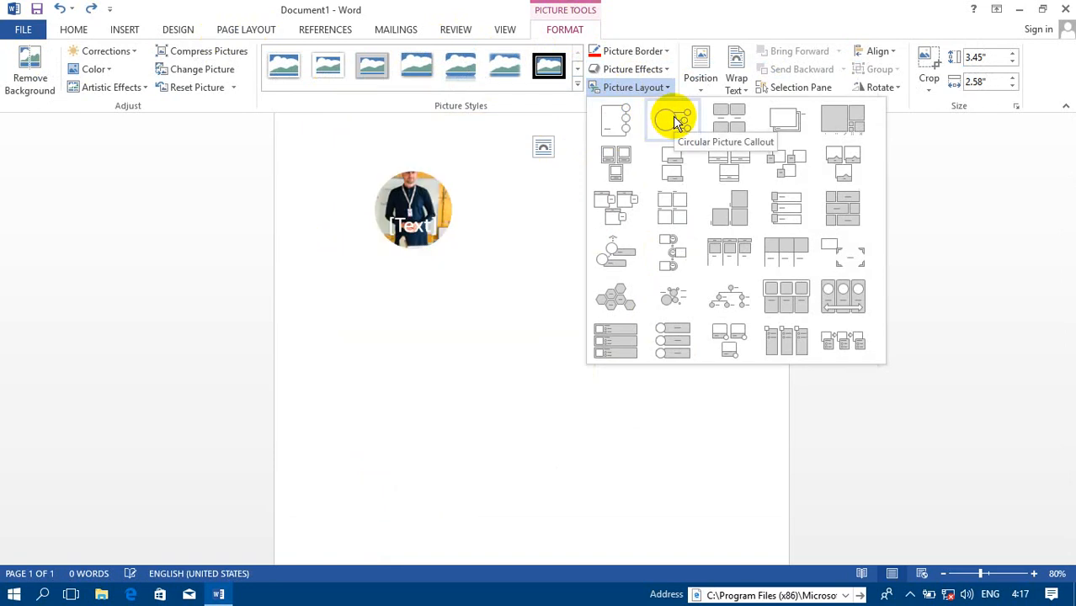
{"action": "left_click", "coordinate": [674, 122]}
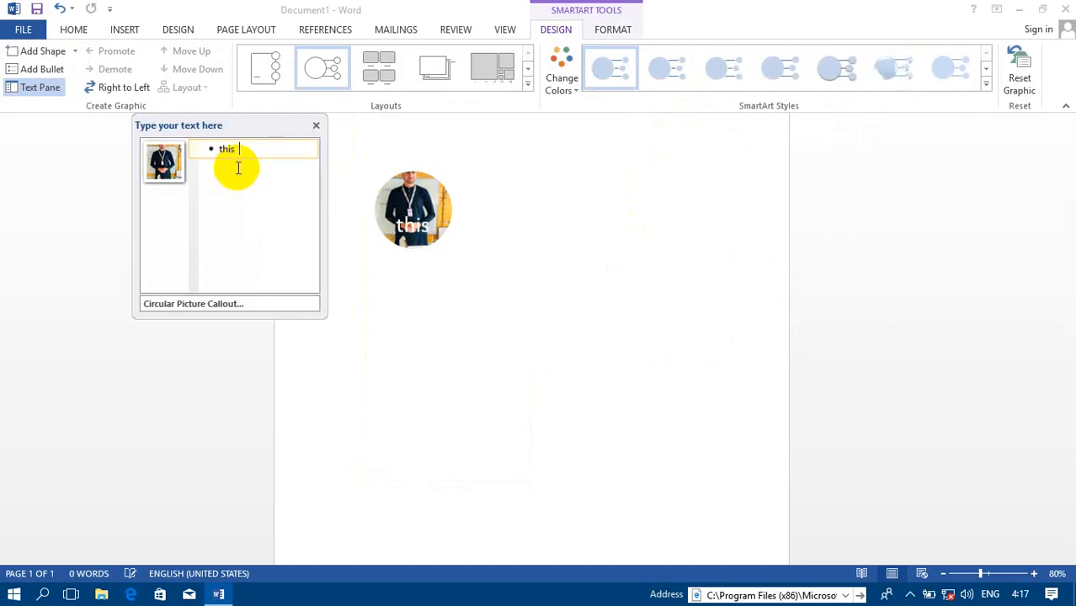
Caption the circular photo "teacher" and enlarge the SmartArt frame in height and width.
{"action": "type", "text": "this is"}
{"action": "type", "text": "her"}
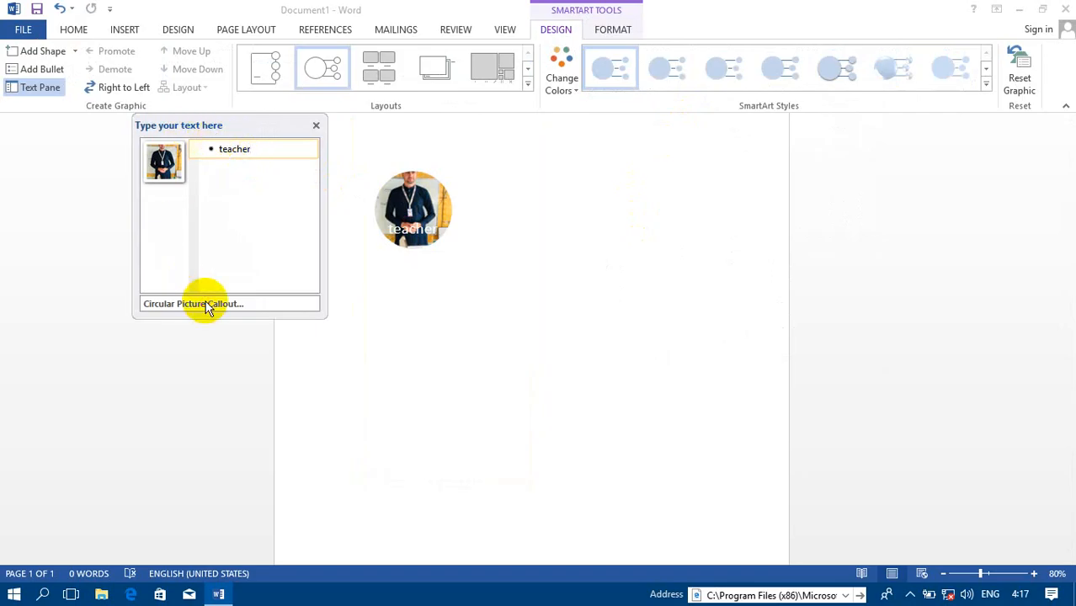
{"action": "left_click", "coordinate": [316, 127]}
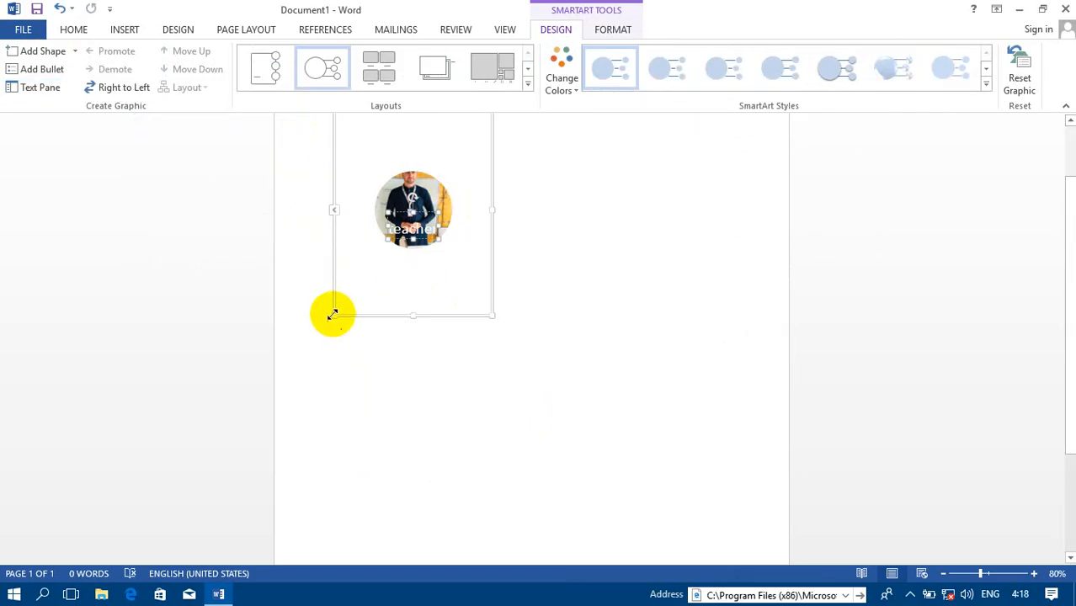
{"action": "left_click_drag", "start_coordinate": [331, 314], "coordinate": [294, 537]}
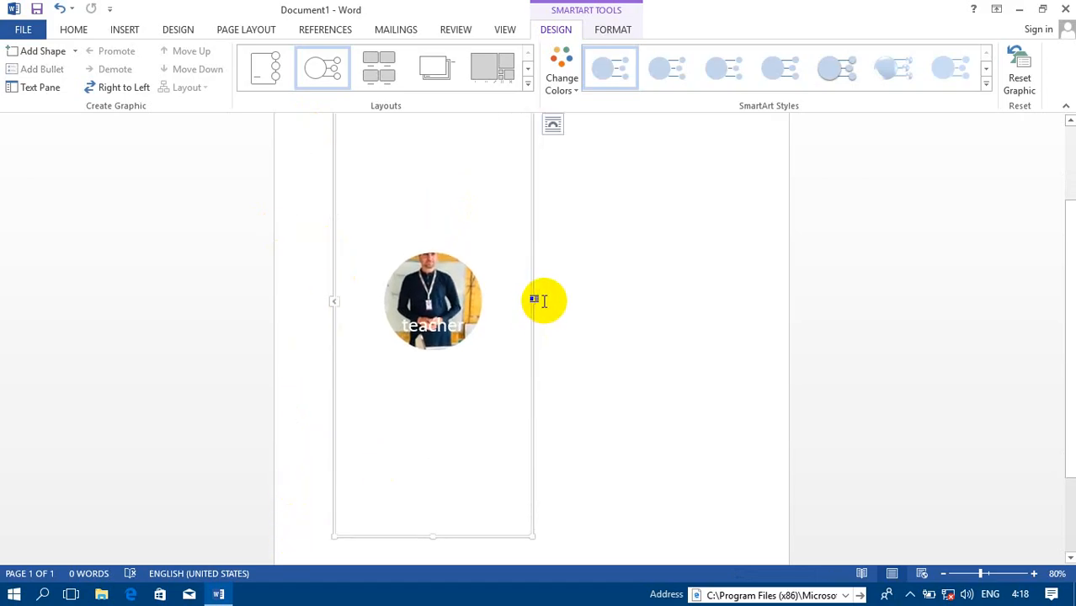
{"action": "left_click_drag", "start_coordinate": [533, 300], "coordinate": [627, 304]}
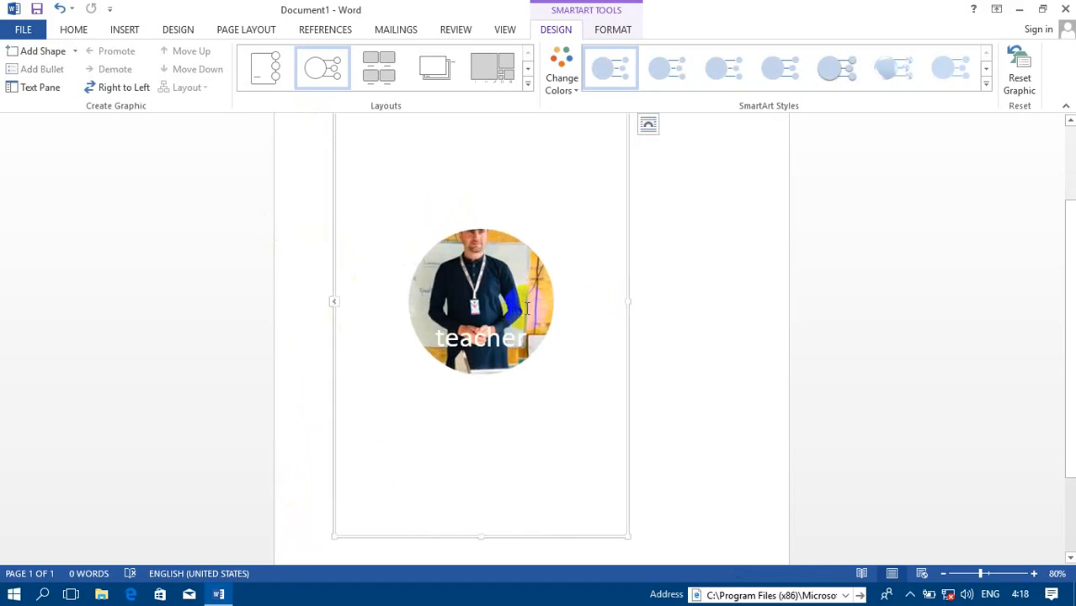
Select the "teacher" caption text on the circular photo and set its font color to red.
{"action": "left_click_drag", "start_coordinate": [524, 337], "coordinate": [439, 343]}
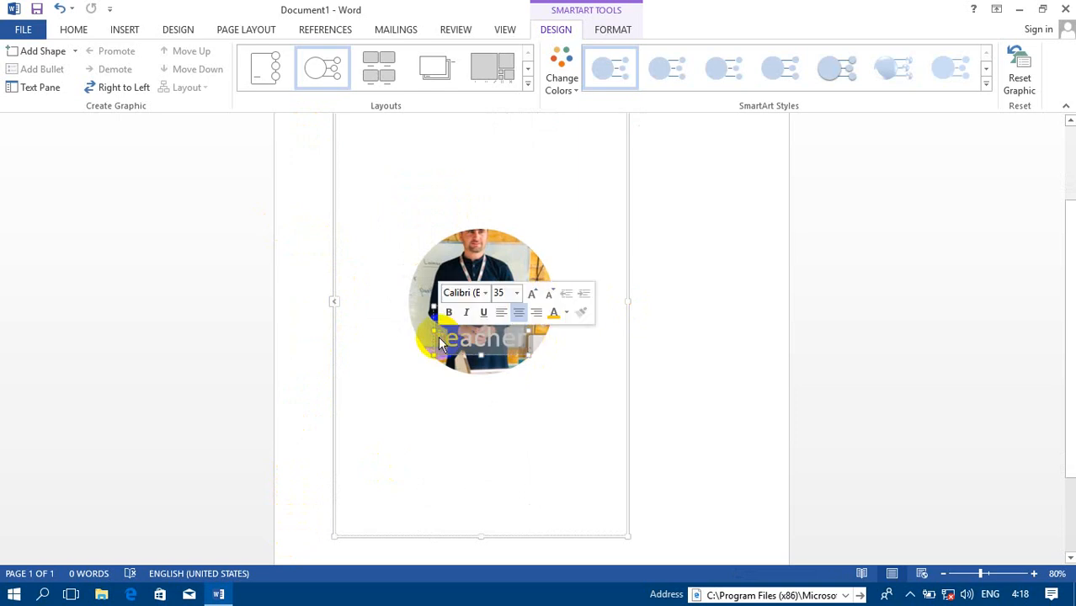
{"action": "left_click", "coordinate": [565, 314]}
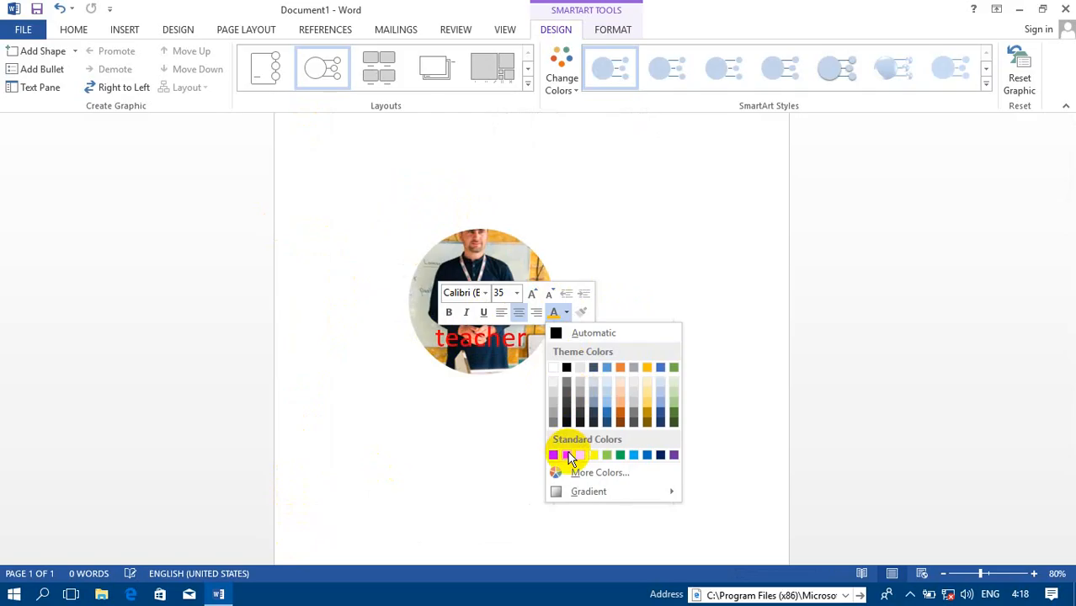
{"action": "left_click", "coordinate": [569, 454]}
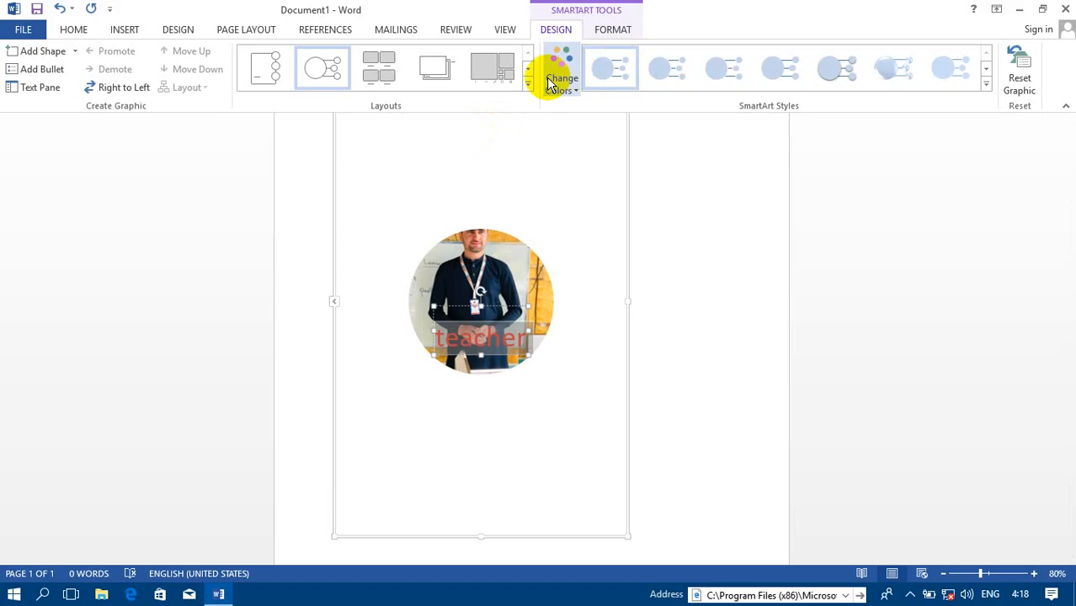
Add a shape after the teacher photo and fill its circle with the picture 20210221_232655.jpg.
{"action": "left_click", "coordinate": [74, 50]}
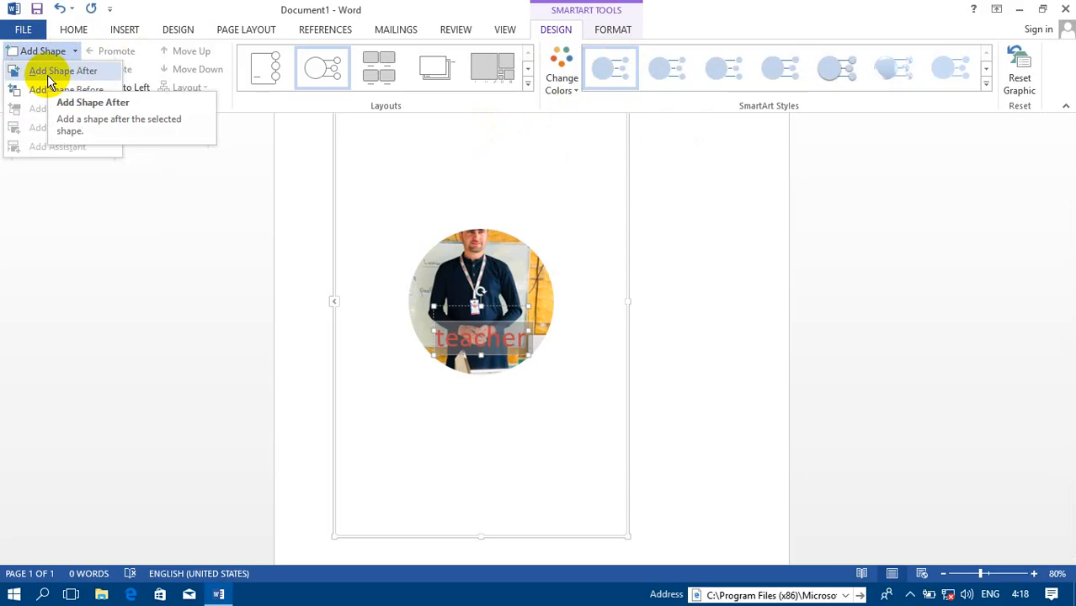
{"action": "left_click", "coordinate": [50, 74]}
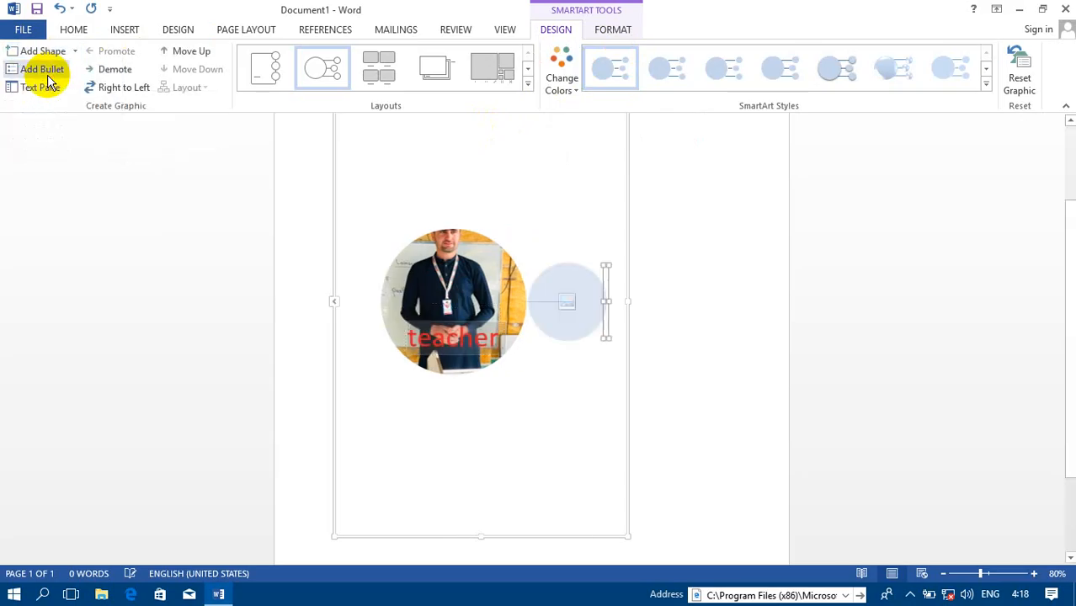
{"action": "left_click", "coordinate": [570, 308]}
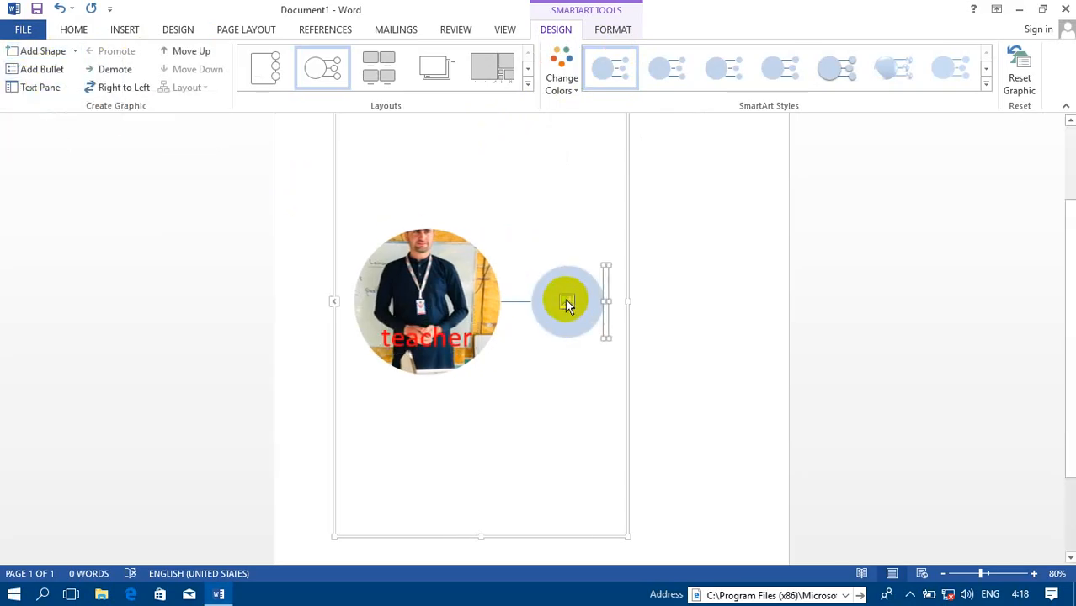
{"action": "left_click", "coordinate": [539, 334]}
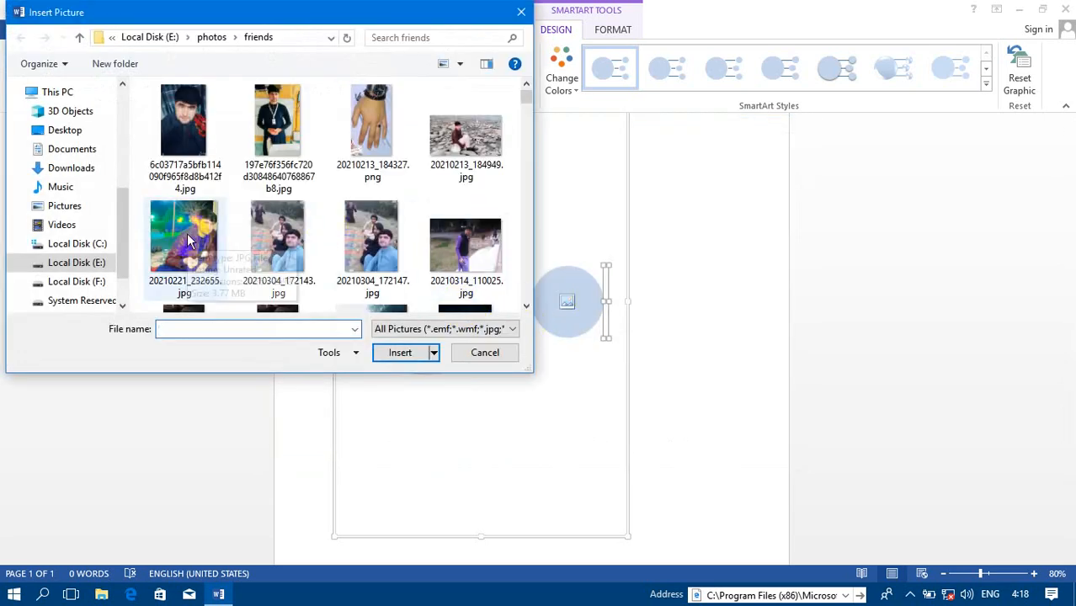
{"action": "double_click", "coordinate": [188, 226]}
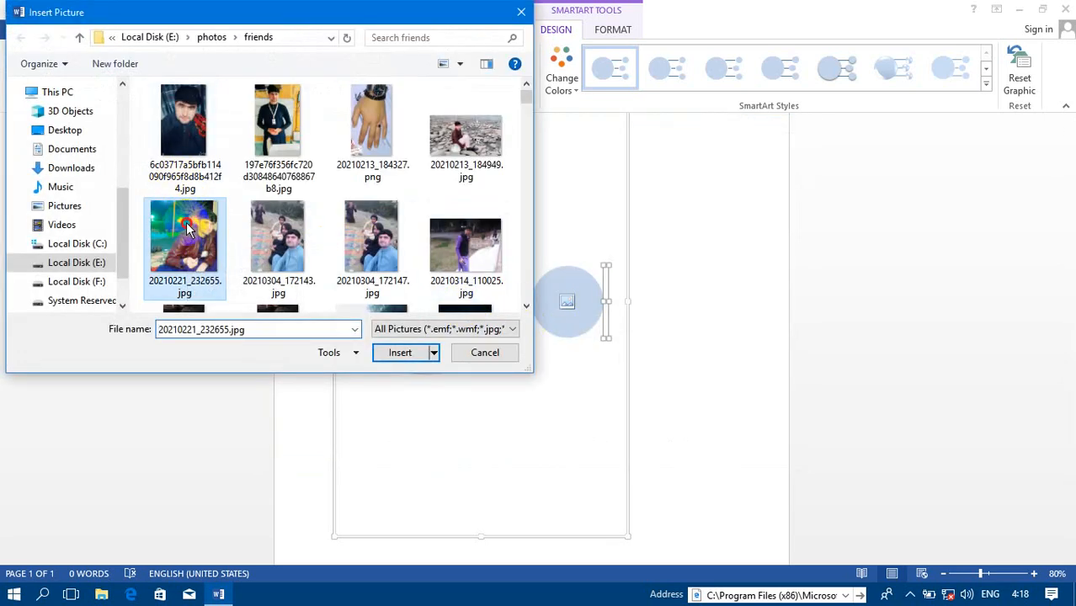
Widen the SmartArt frame to the page's edge and select the small second picture.
{"action": "left_click", "coordinate": [607, 305]}
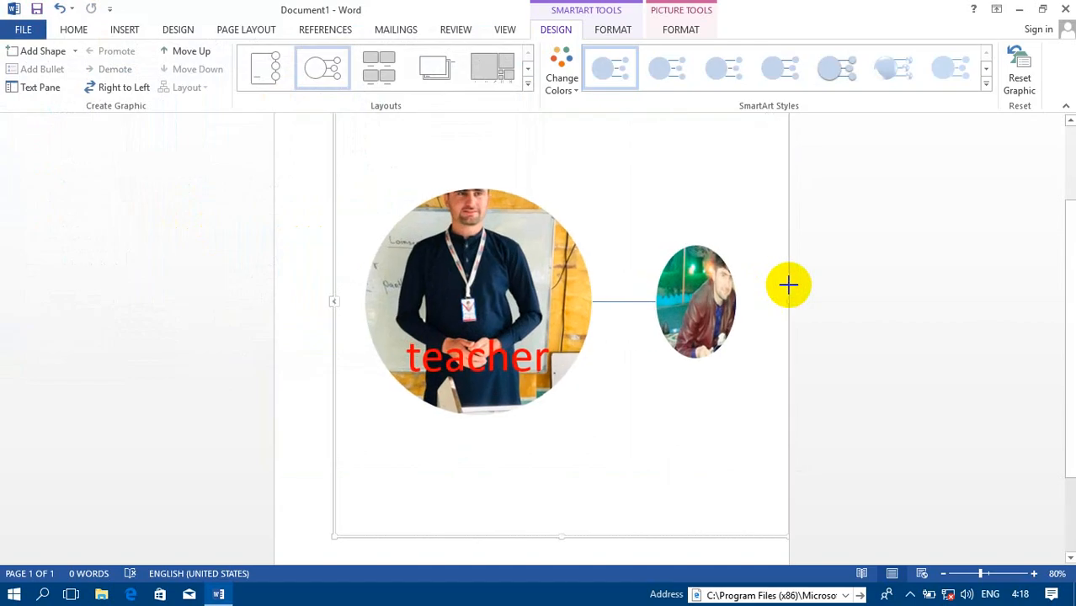
{"action": "left_click", "coordinate": [720, 302]}
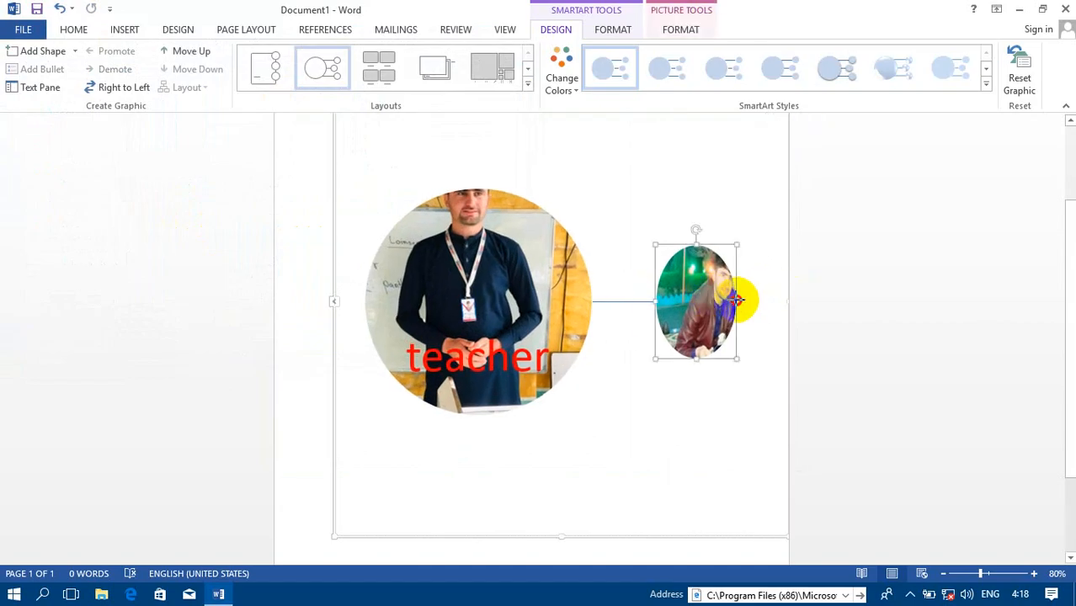
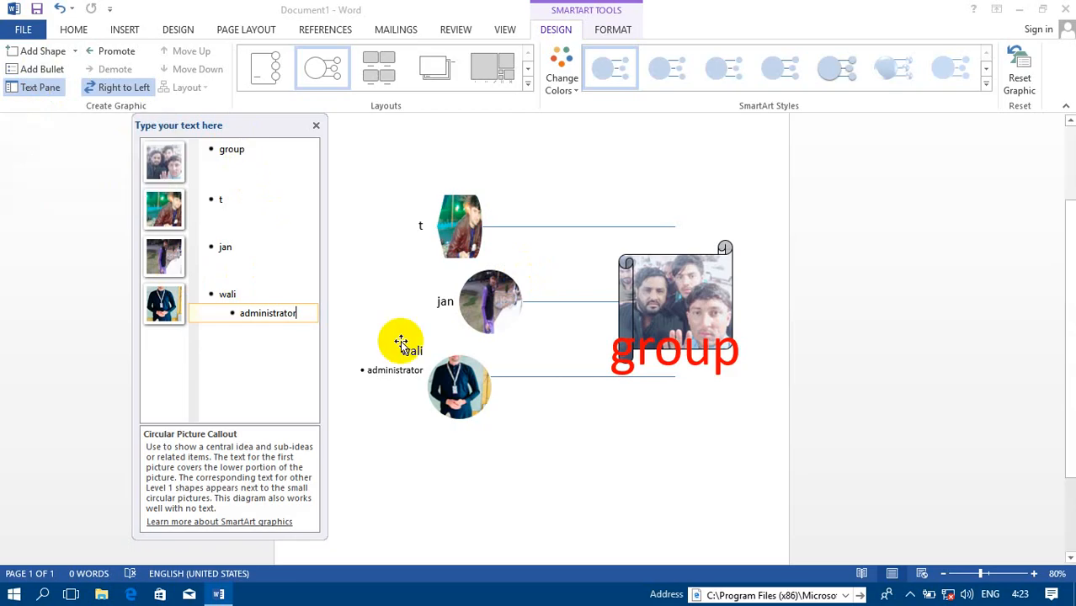
Finish the text entry and change the SmartArt graphic's layout to Vertical Picture List.
{"action": "left_click", "coordinate": [312, 126]}
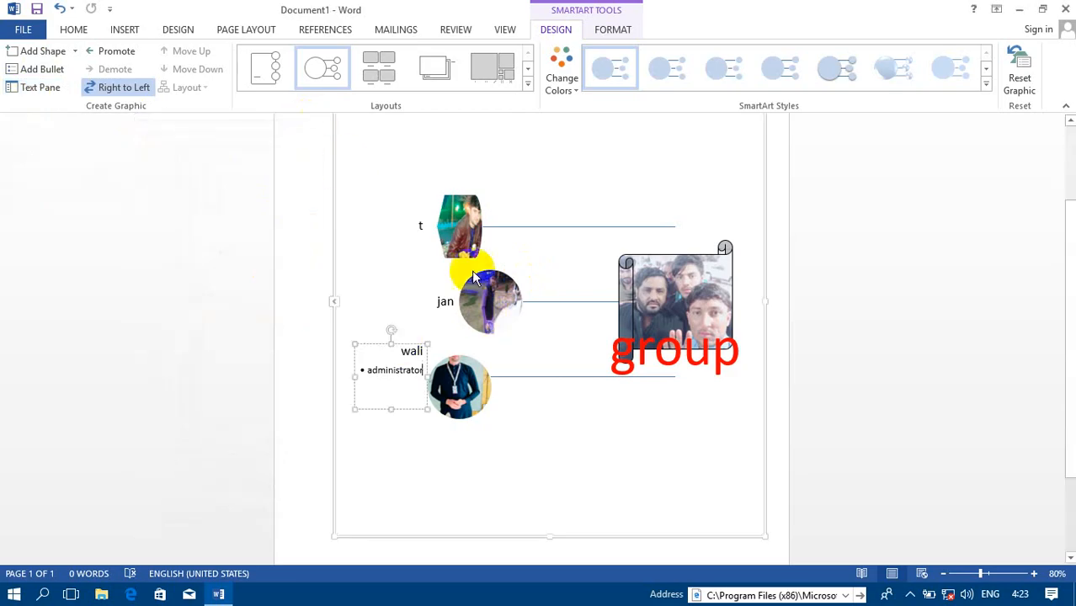
{"action": "left_click", "coordinate": [665, 285]}
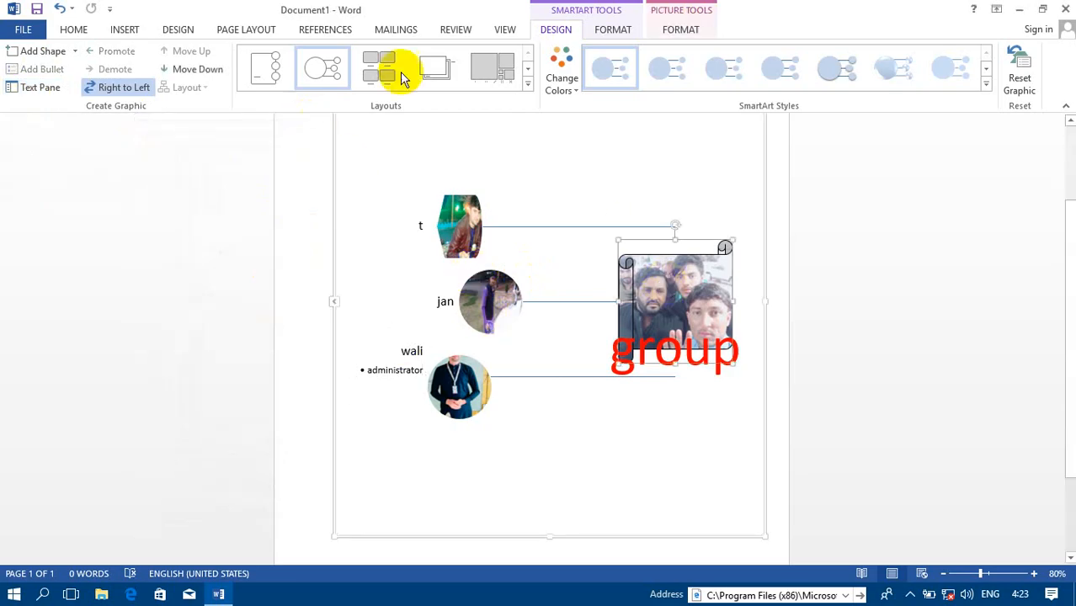
{"action": "left_click", "coordinate": [529, 84]}
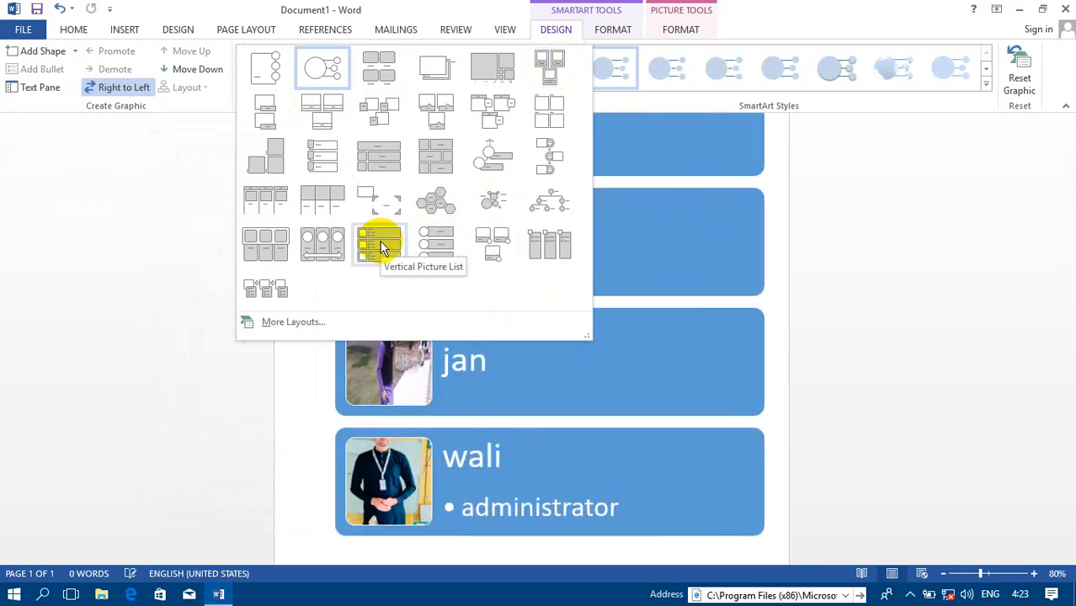
{"action": "left_click", "coordinate": [379, 244]}
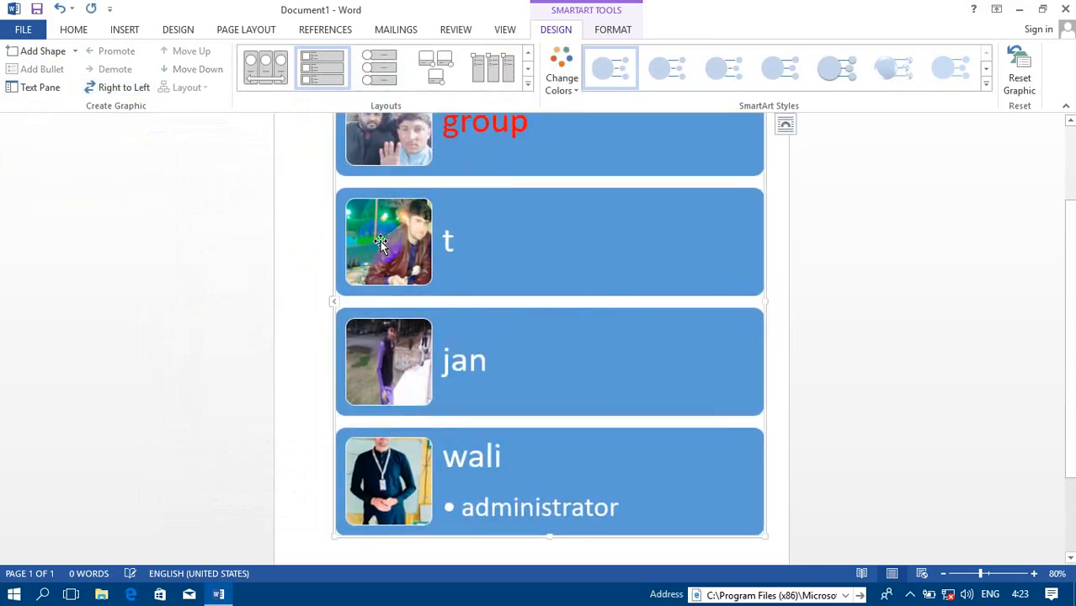
Replace the "t" entry beside the second picture with the person's first name, and finish the text editing.
{"action": "left_click", "coordinate": [551, 246]}
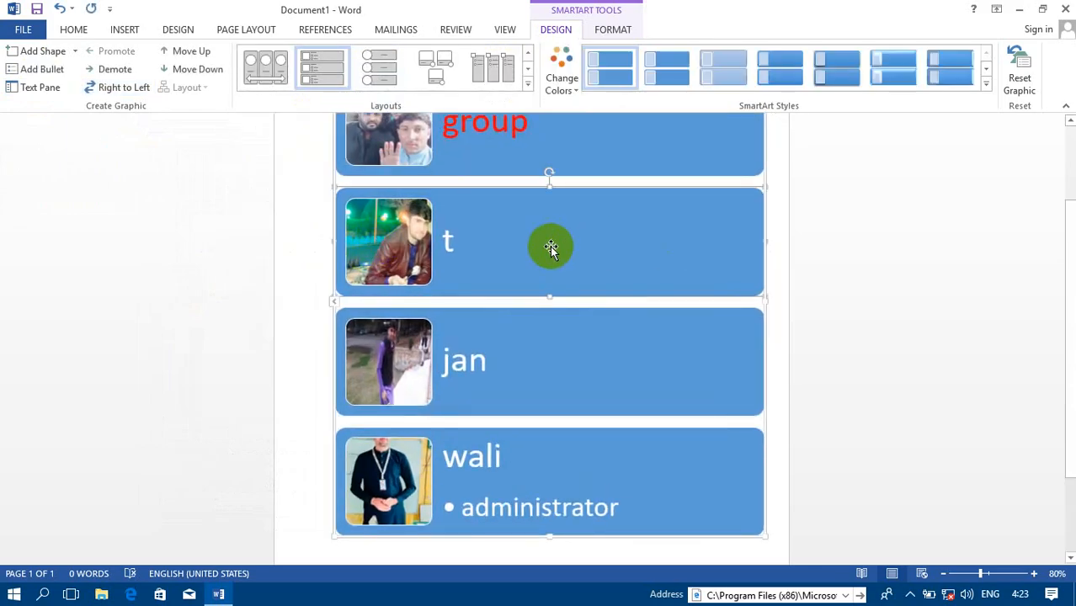
{"action": "left_click", "coordinate": [34, 87]}
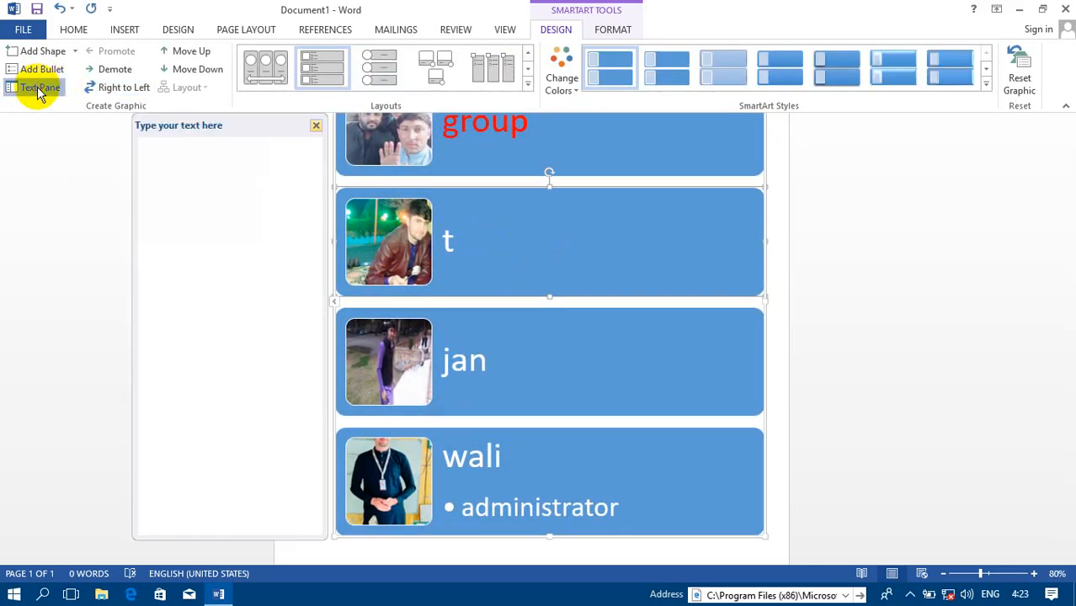
{"action": "left_click", "coordinate": [248, 211]}
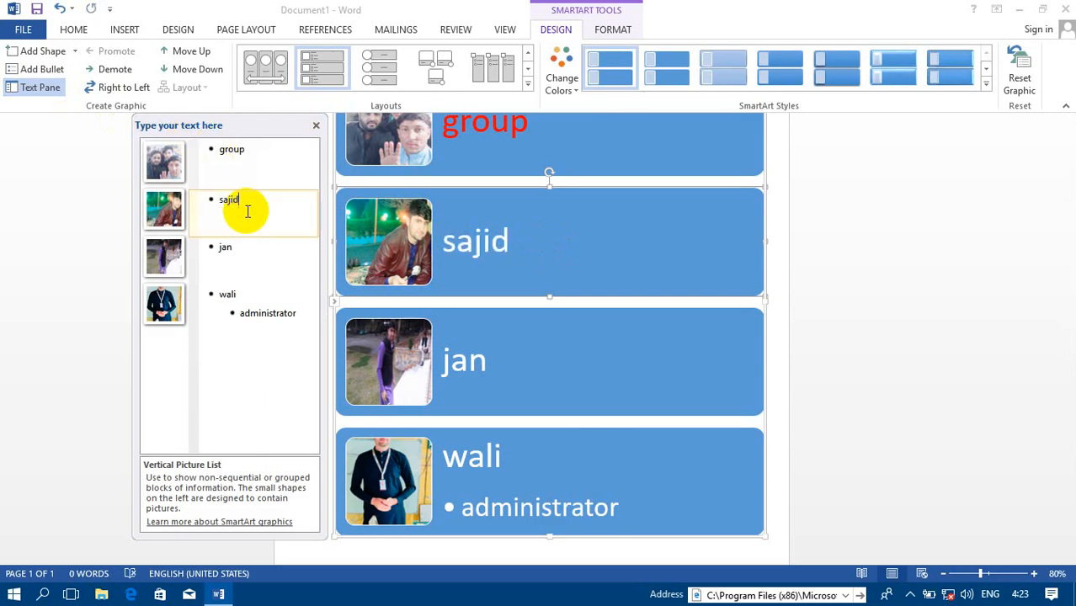
{"action": "left_click", "coordinate": [248, 247]}
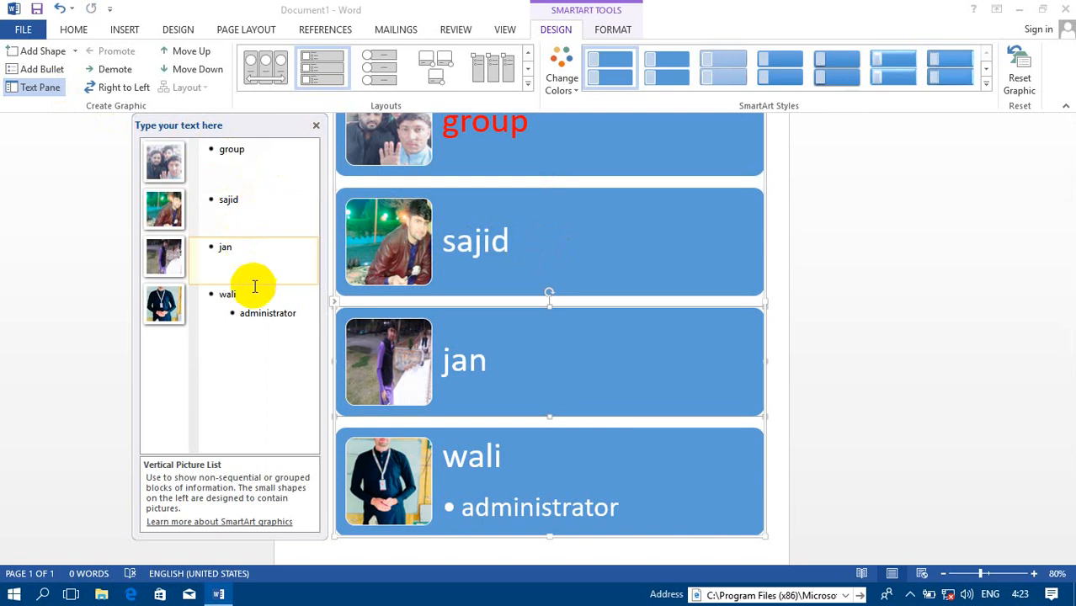
{"action": "left_click", "coordinate": [900, 205]}
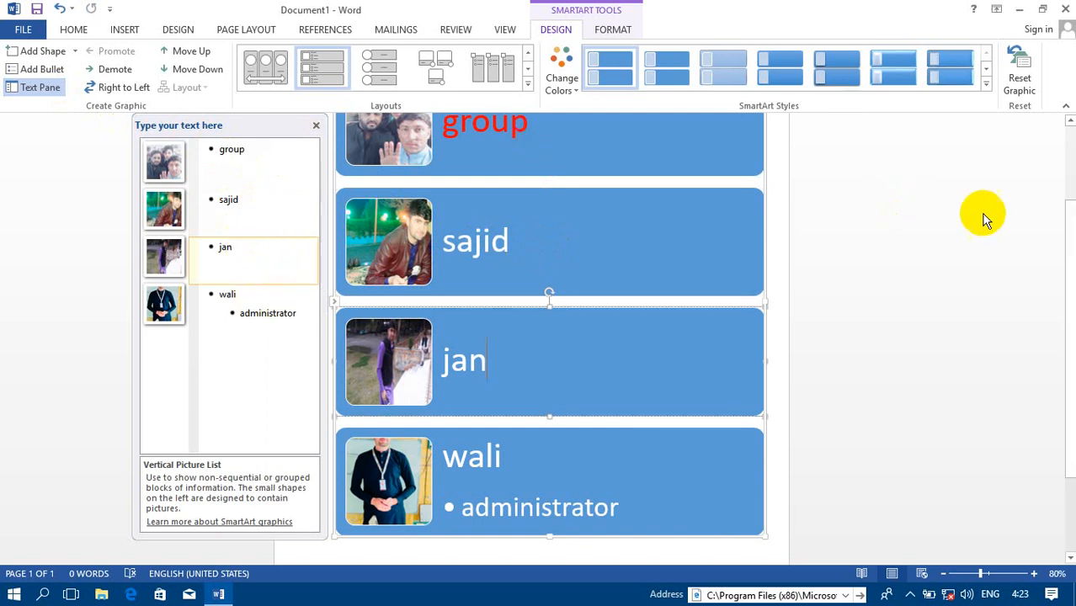
{"action": "left_click_drag", "start_coordinate": [1069, 248], "coordinate": [1069, 139]}
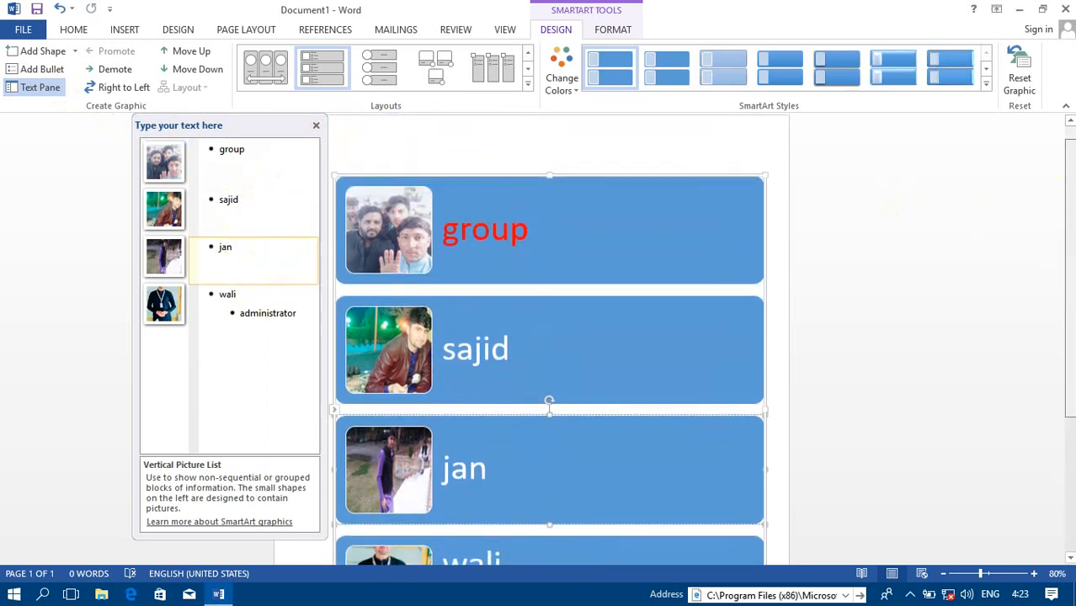
{"action": "scroll", "coordinate": [549, 337], "scroll_direction": "down", "scroll_amount": 1}
{"action": "left_click", "coordinate": [315, 128]}
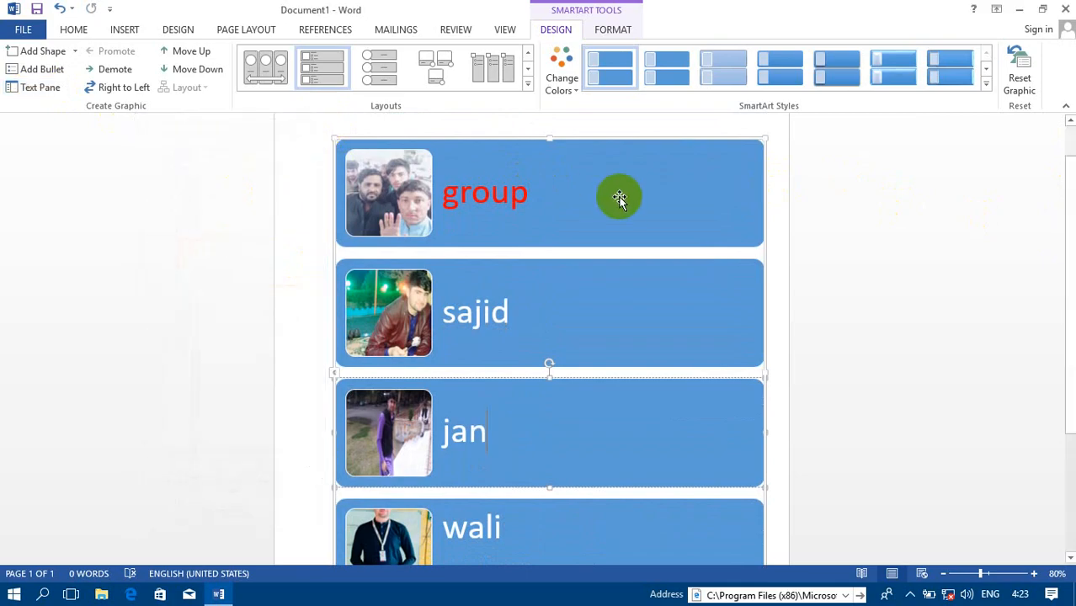
Preview the page with the picture list for printing and return to the document.
{"action": "key", "text": "ctrl+p"}
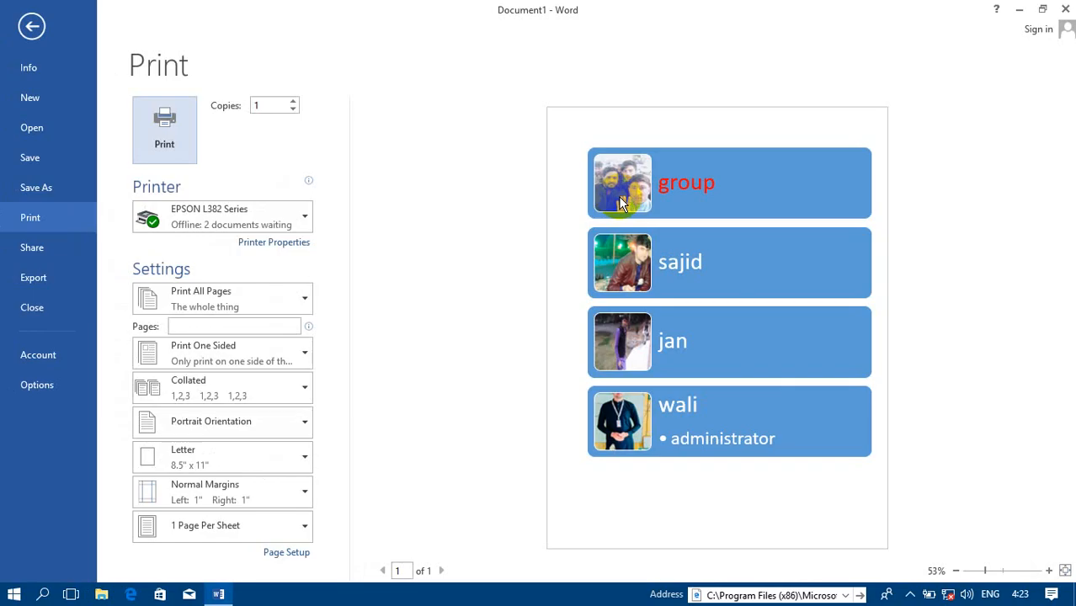
{"action": "left_click", "coordinate": [31, 26]}
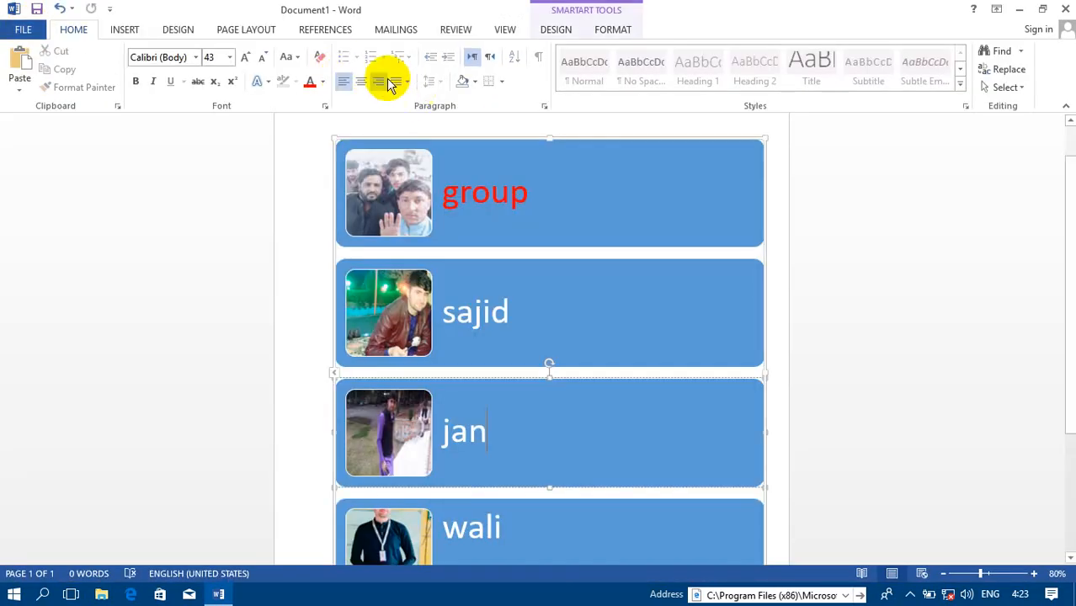
Change the SmartArt graphic's layout to Half Circle Organization Chart from the Hierarchy category.
{"action": "left_click", "coordinate": [489, 225]}
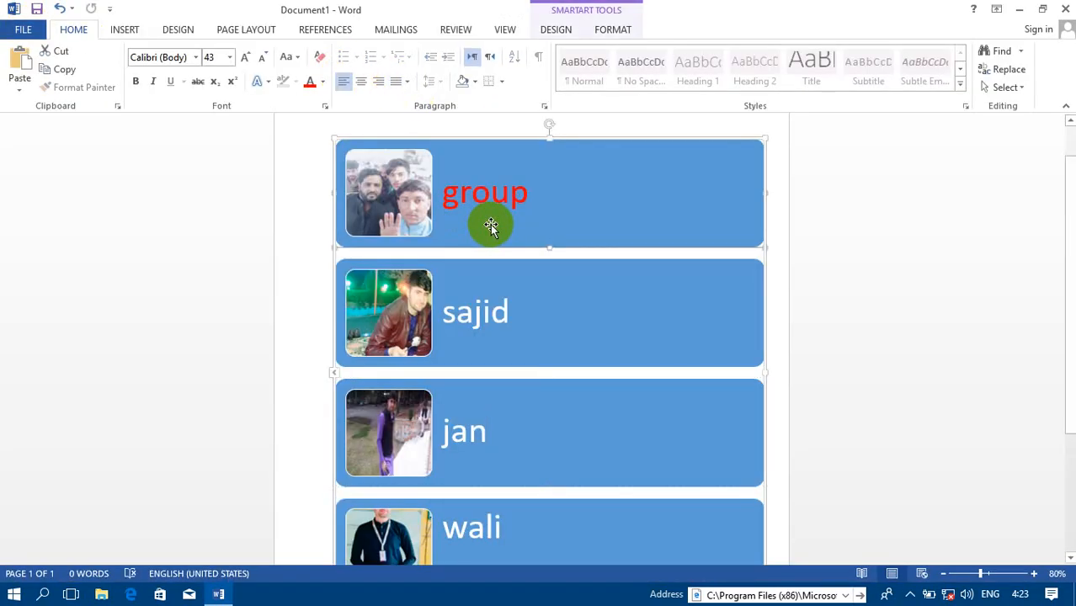
{"action": "left_click", "coordinate": [551, 30]}
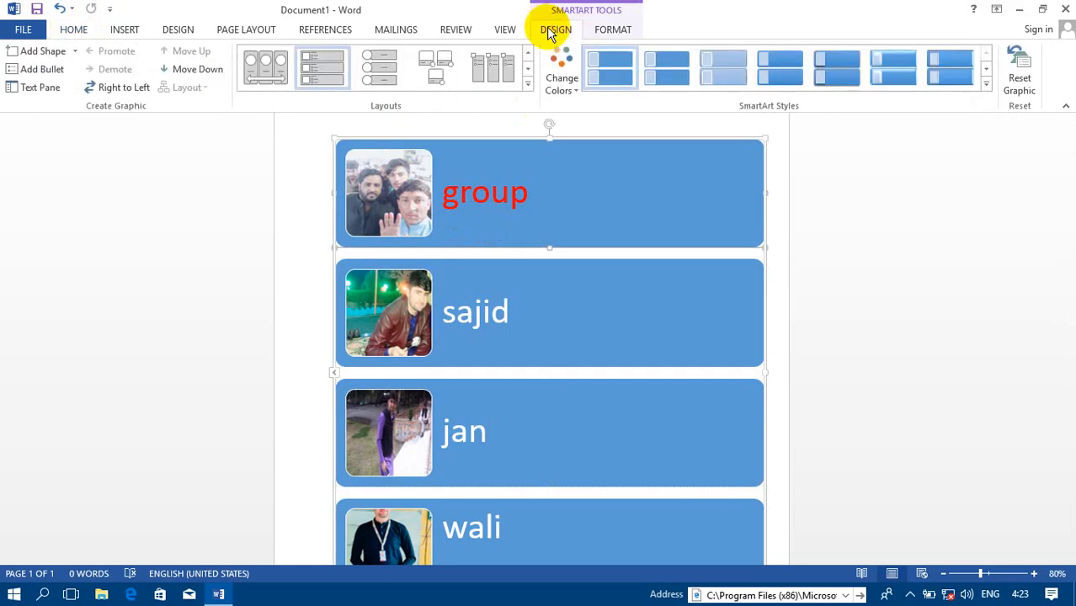
{"action": "left_click", "coordinate": [531, 84]}
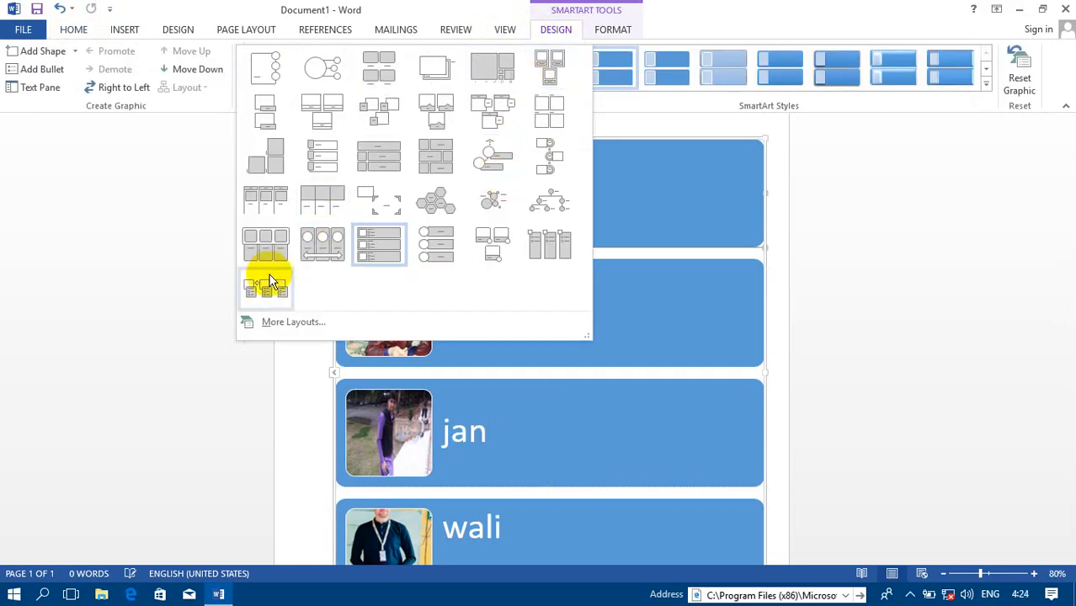
{"action": "left_click", "coordinate": [288, 323]}
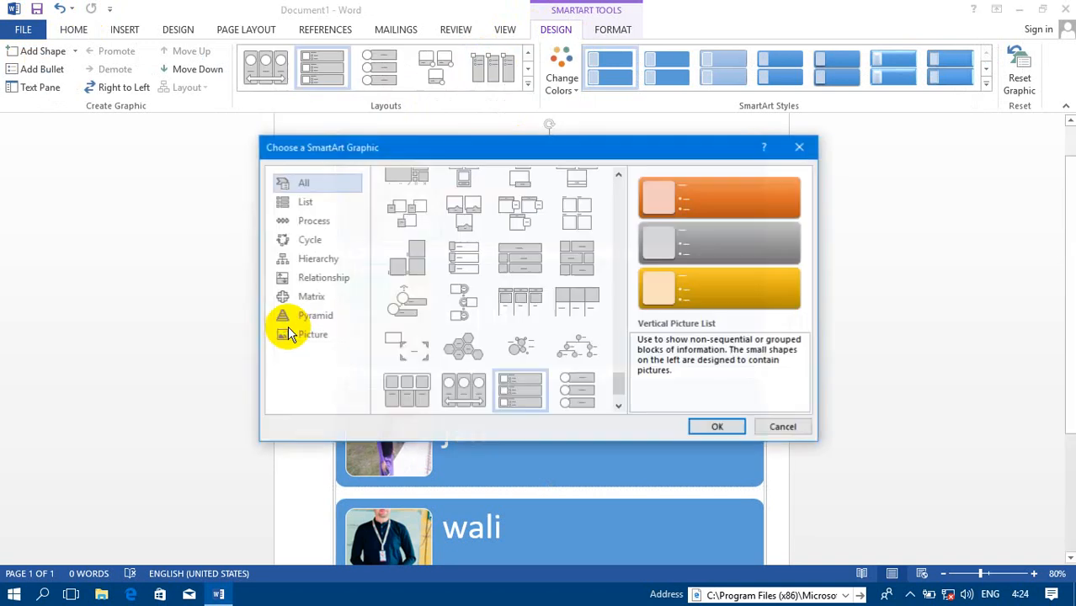
{"action": "left_click", "coordinate": [319, 205]}
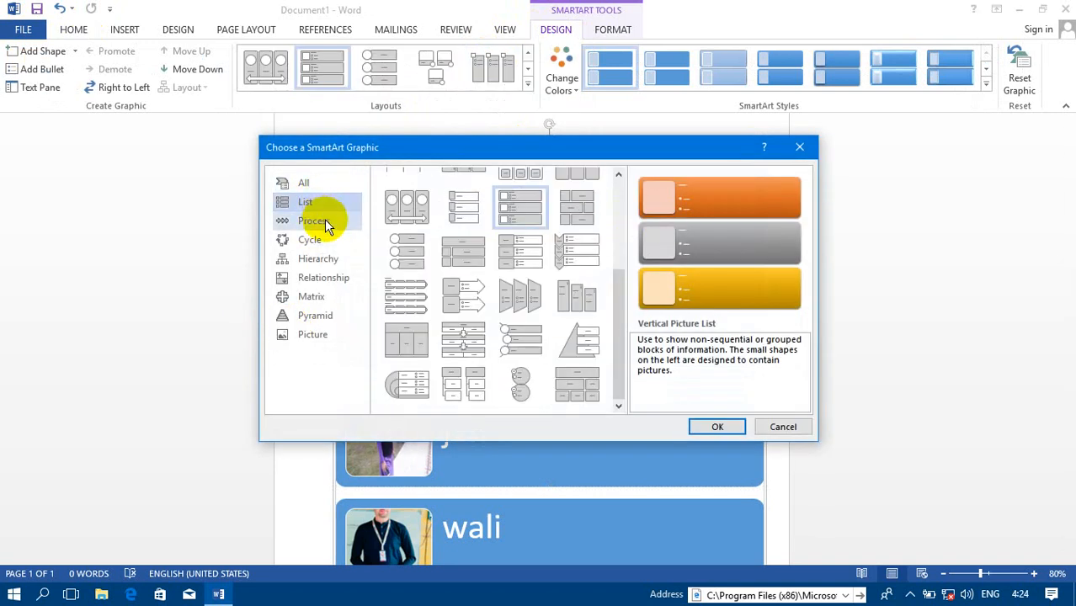
{"action": "left_click", "coordinate": [331, 224]}
{"action": "left_click", "coordinate": [327, 240]}
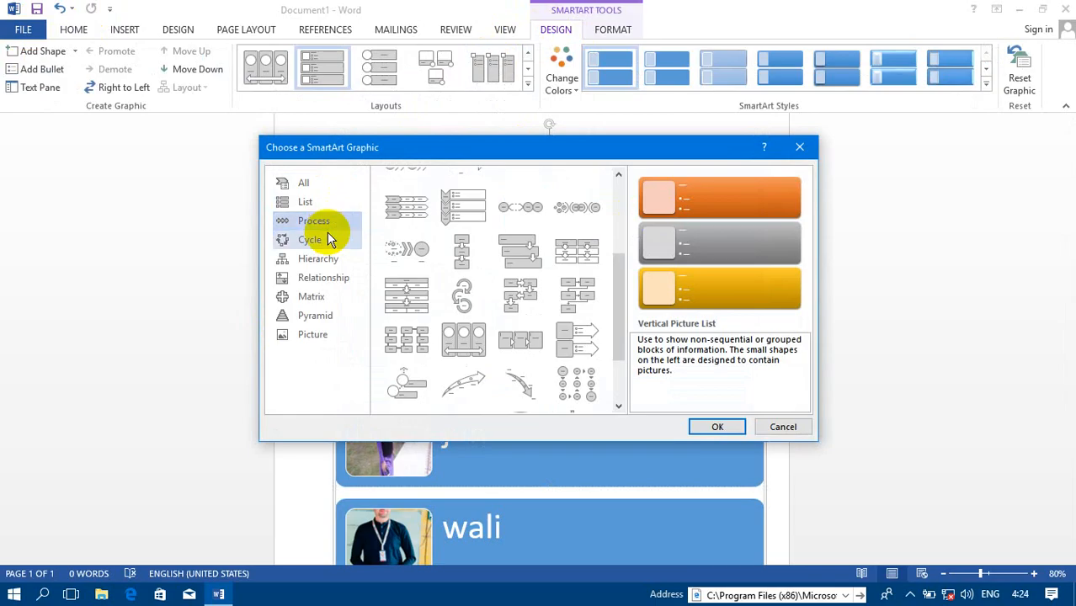
{"action": "left_click", "coordinate": [328, 253]}
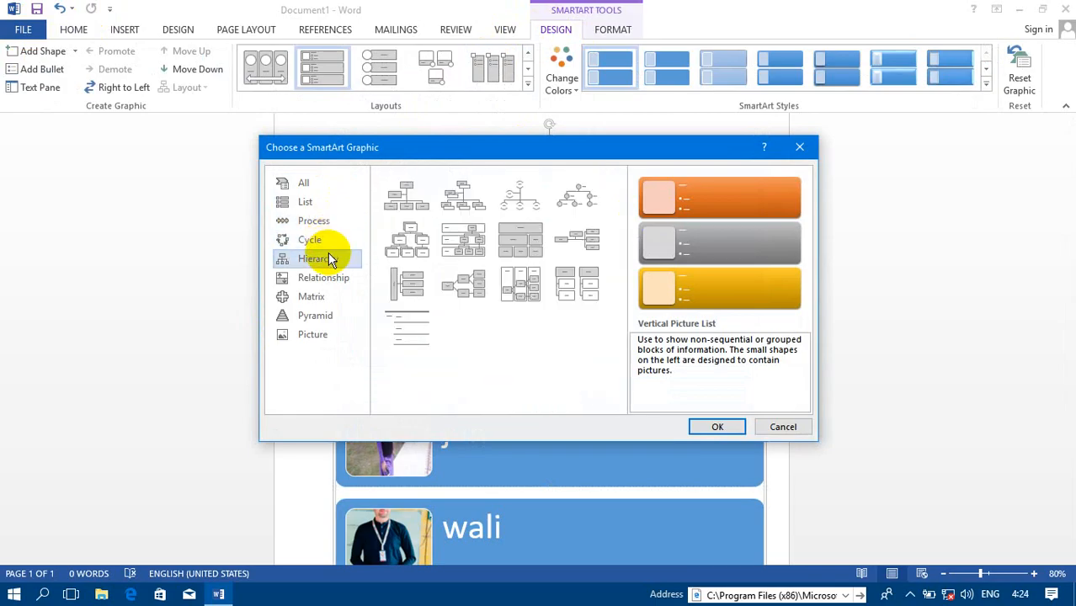
{"action": "left_click", "coordinate": [521, 202]}
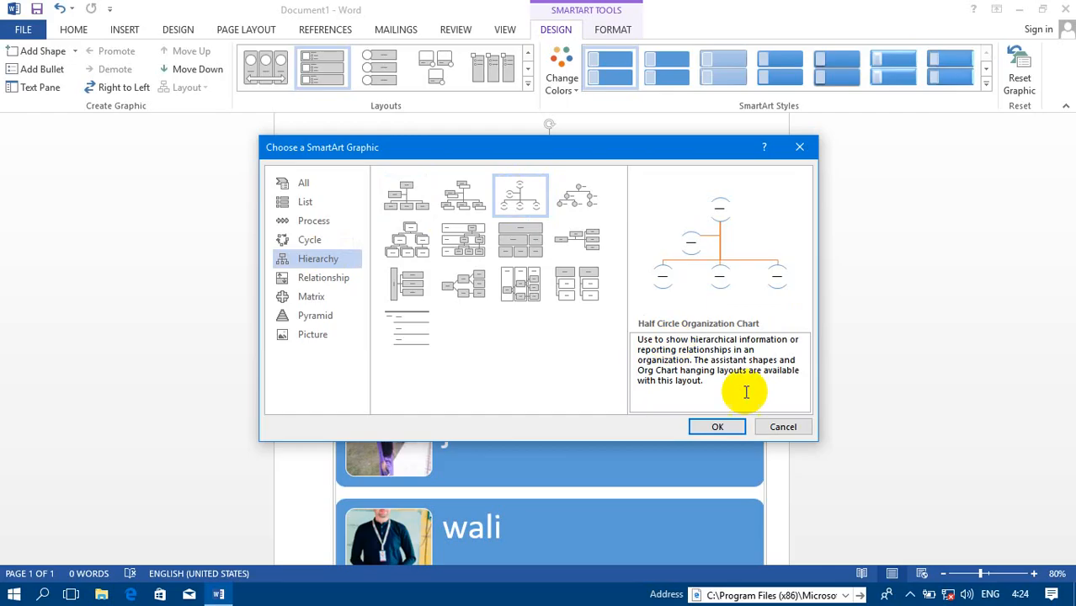
{"action": "left_click", "coordinate": [721, 427]}
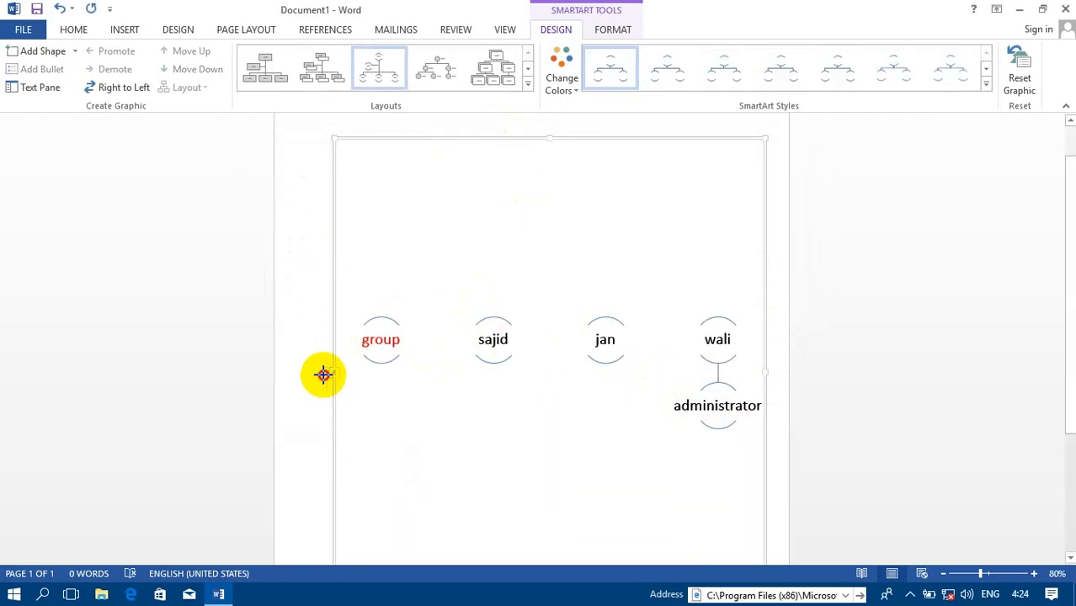
Widen the SmartArt frame so that it extends beyond the page's right edge.
{"action": "left_click_drag", "start_coordinate": [323, 374], "coordinate": [288, 385]}
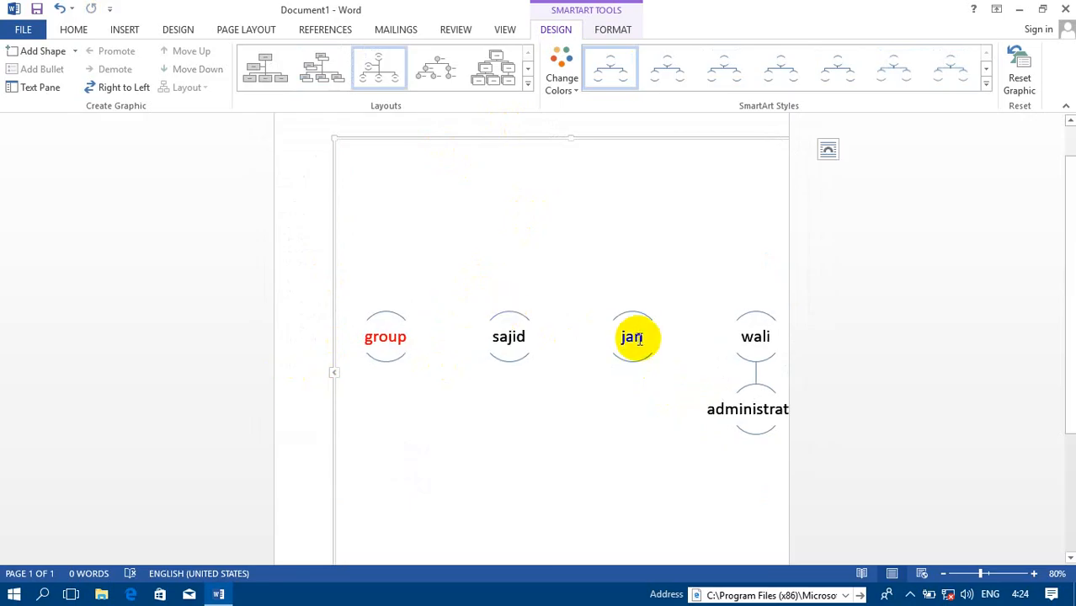
{"action": "left_click", "coordinate": [553, 435]}
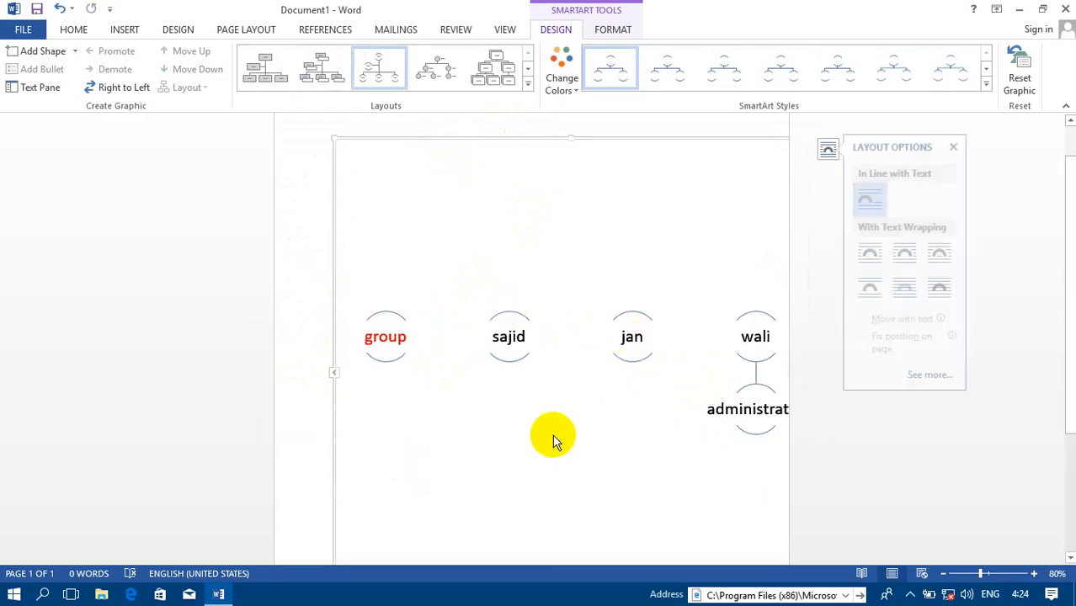
{"action": "left_click", "coordinate": [524, 334]}
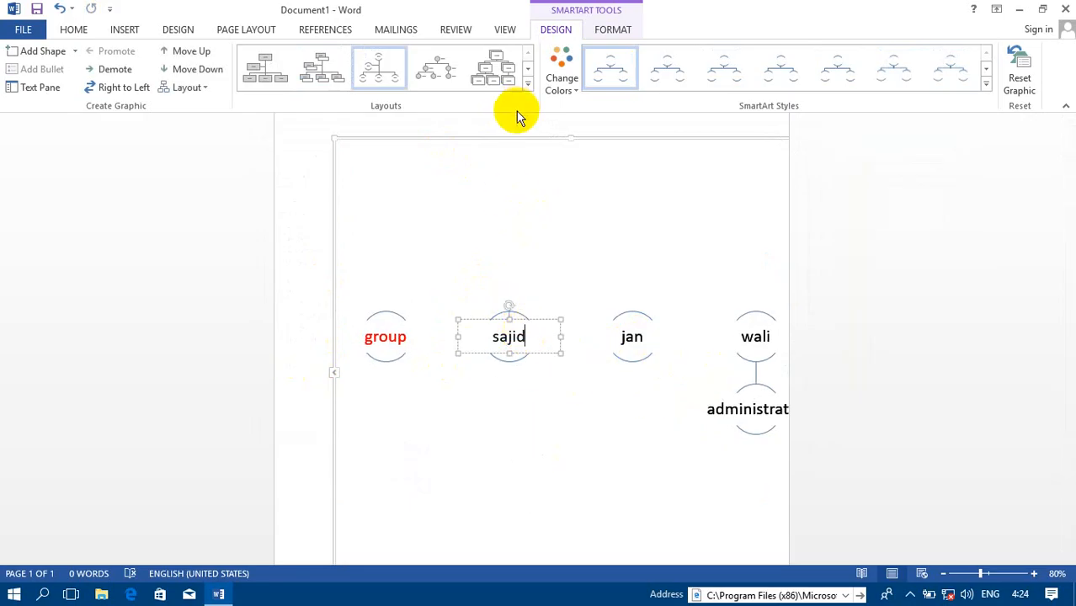
{"action": "left_click", "coordinate": [503, 245]}
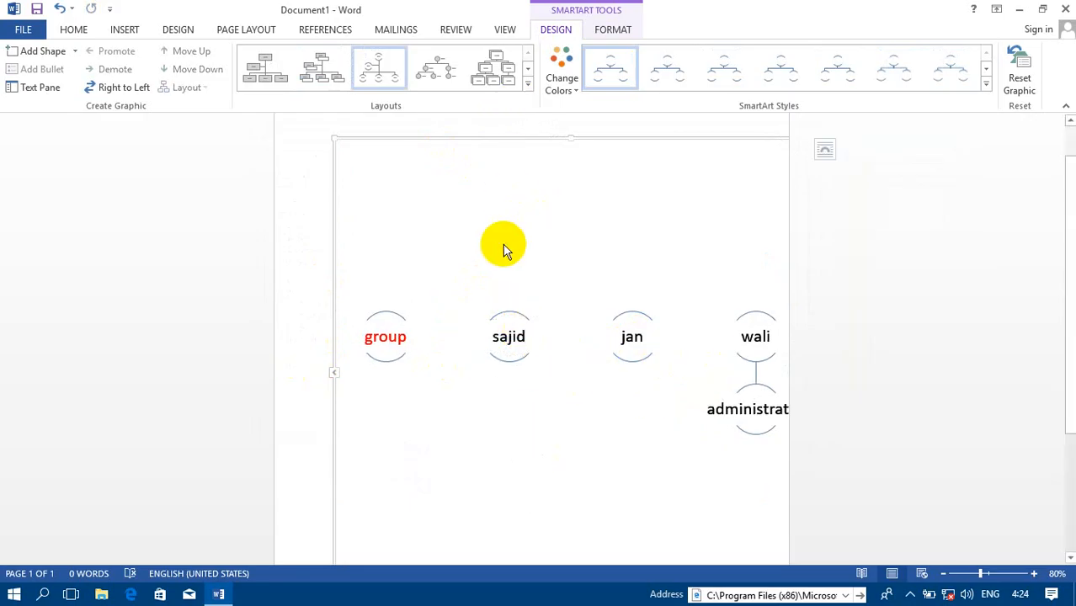
Change the SmartArt graphic's layout to Picture Caption List from the List category.
{"action": "left_click", "coordinate": [528, 83]}
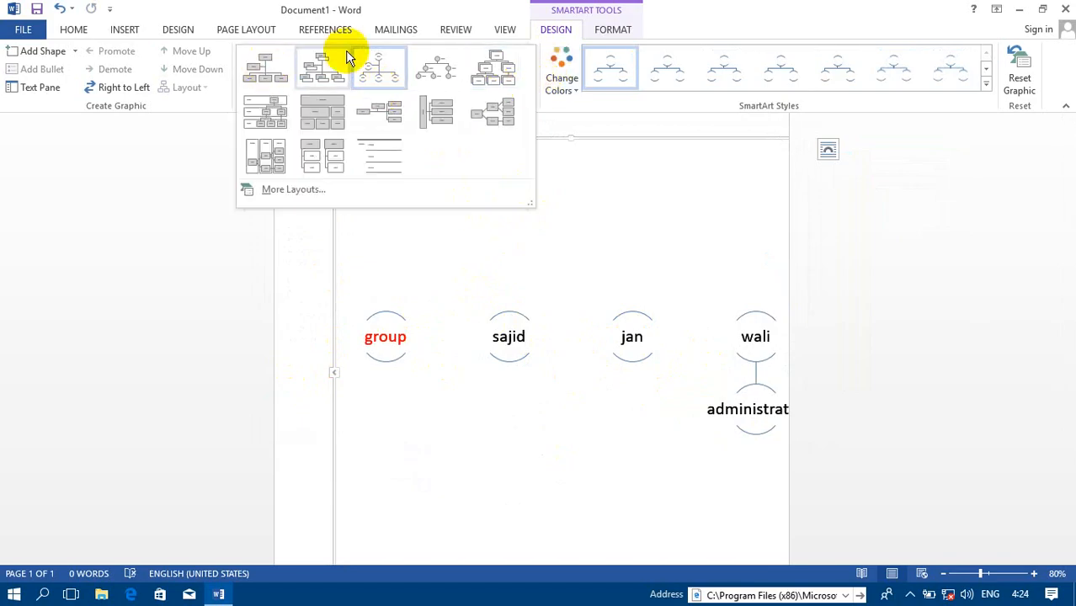
{"action": "left_click", "coordinate": [310, 189]}
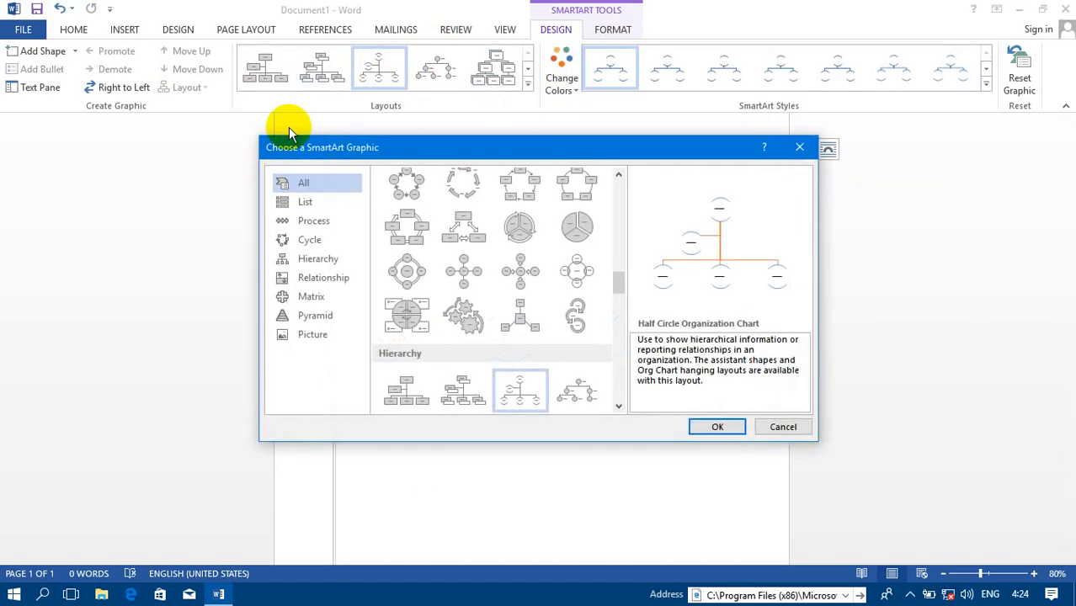
{"action": "left_click", "coordinate": [313, 208]}
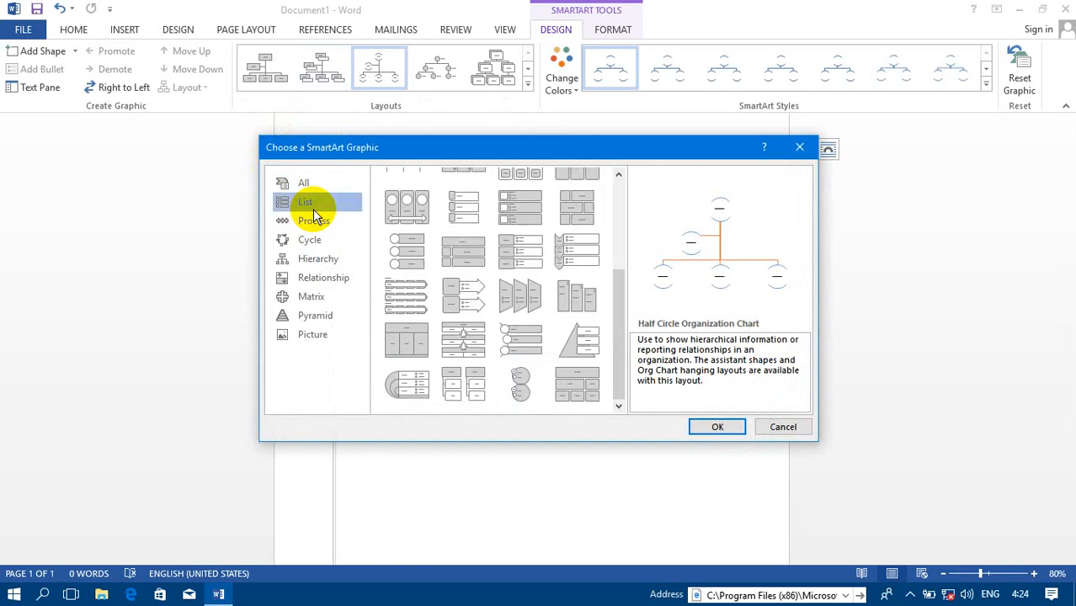
{"action": "left_click_drag", "start_coordinate": [617, 288], "coordinate": [622, 181]}
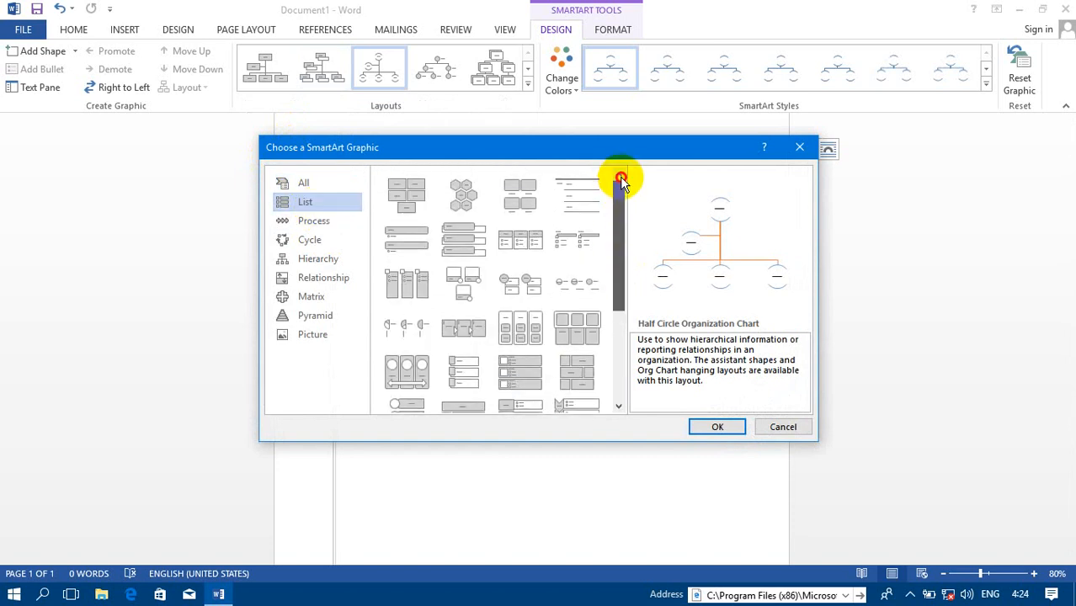
{"action": "left_click", "coordinate": [527, 190]}
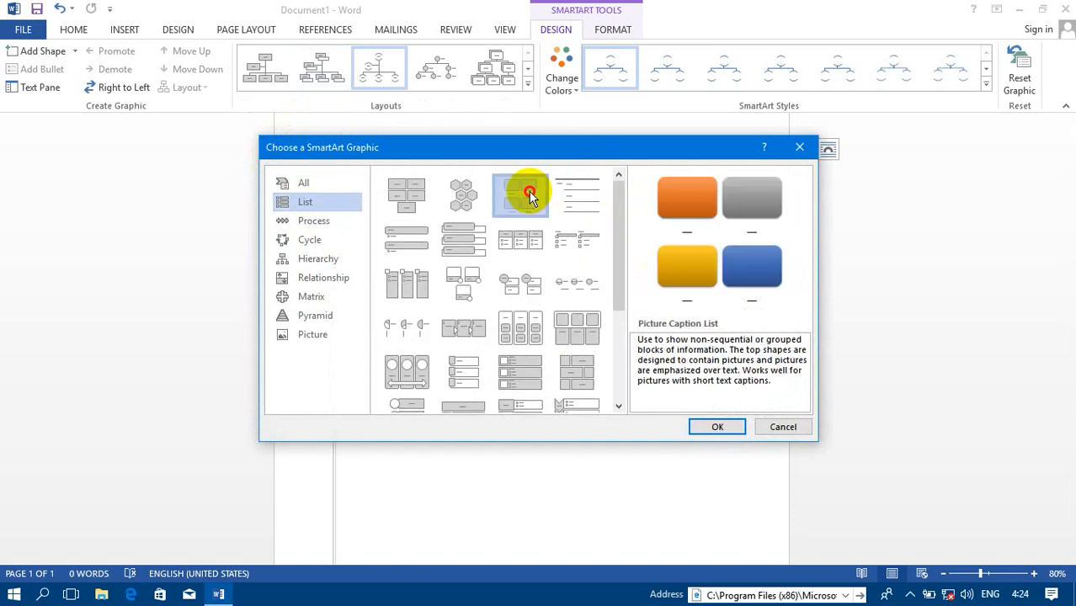
{"action": "left_click", "coordinate": [708, 428]}
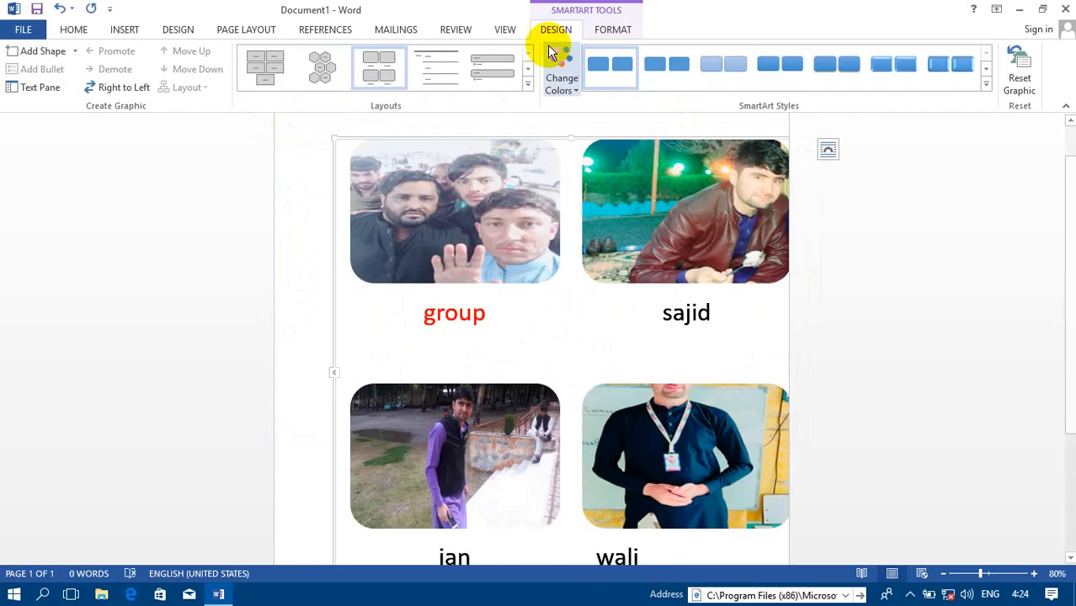
Recolor the SmartArt graphic with the fourth Accent 5 variation, pairing dark and light blue.
{"action": "left_click", "coordinate": [569, 83]}
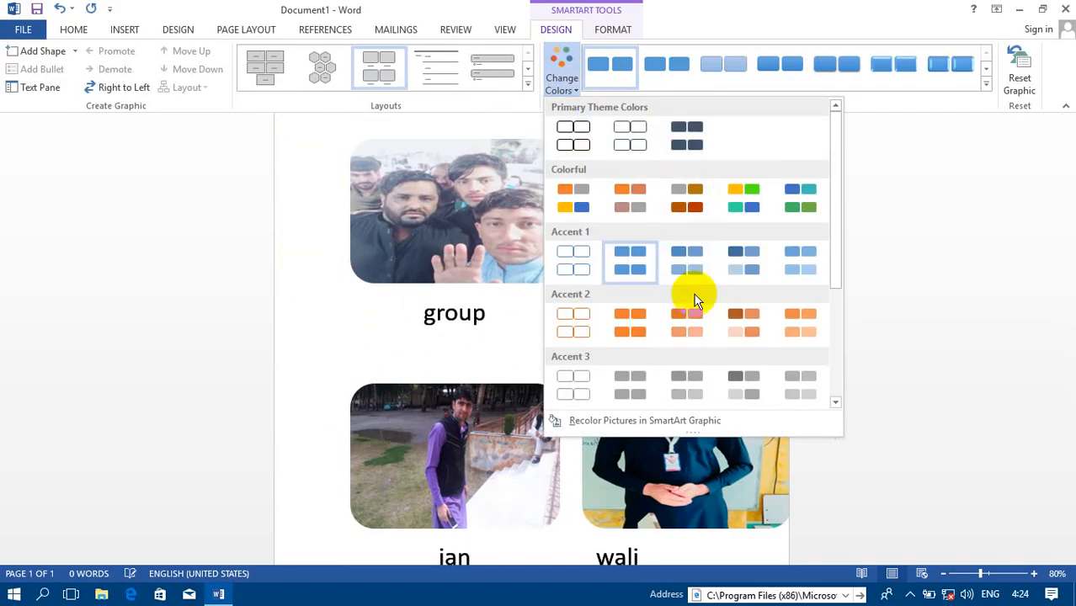
{"action": "left_click_drag", "start_coordinate": [845, 229], "coordinate": [823, 350]}
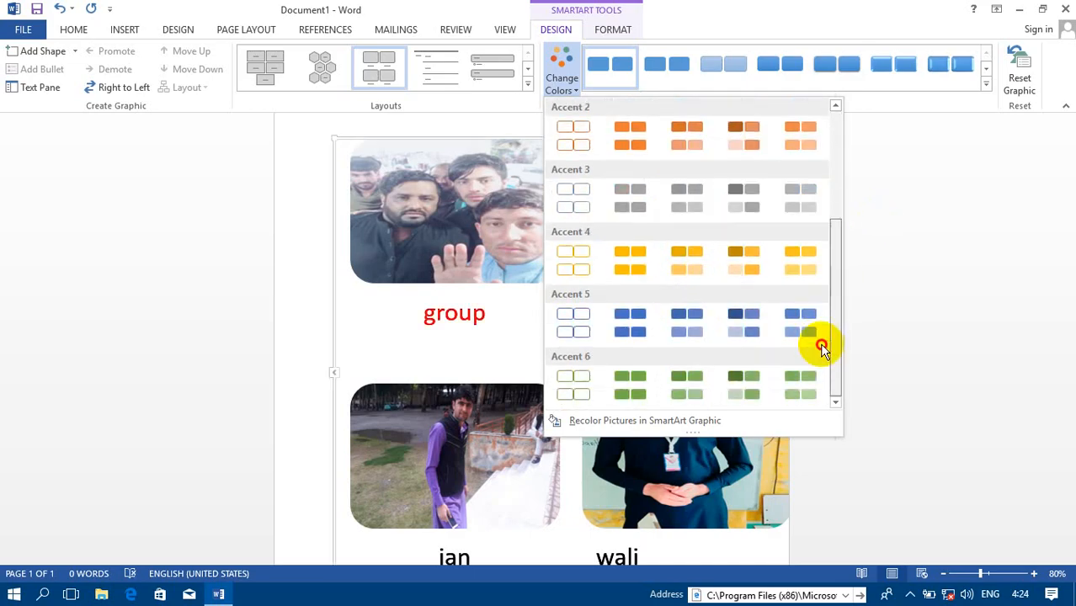
{"action": "left_click", "coordinate": [752, 334]}
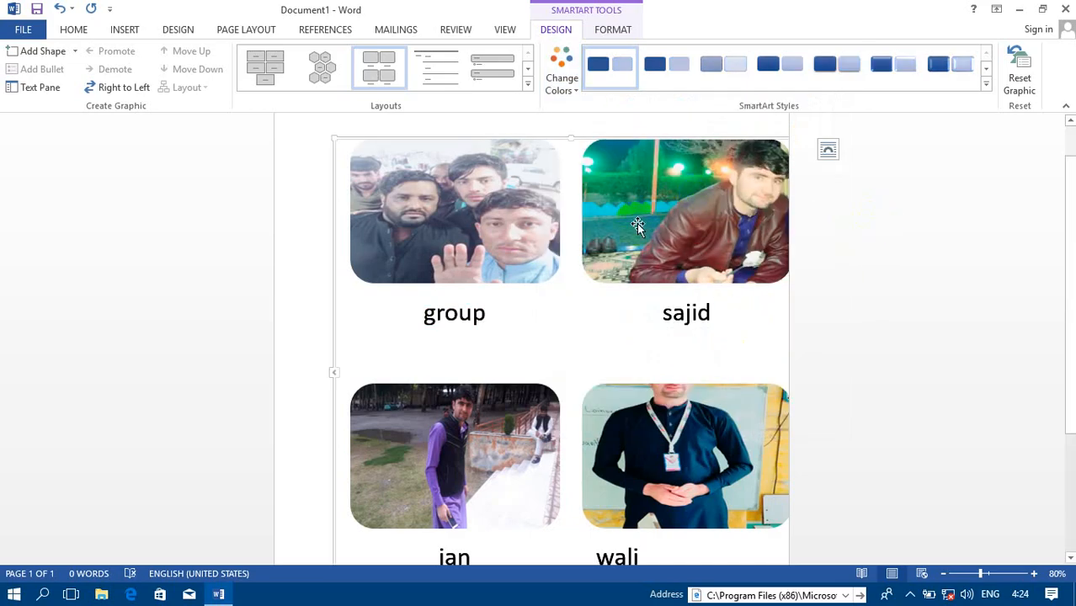
{"action": "left_click", "coordinate": [569, 89]}
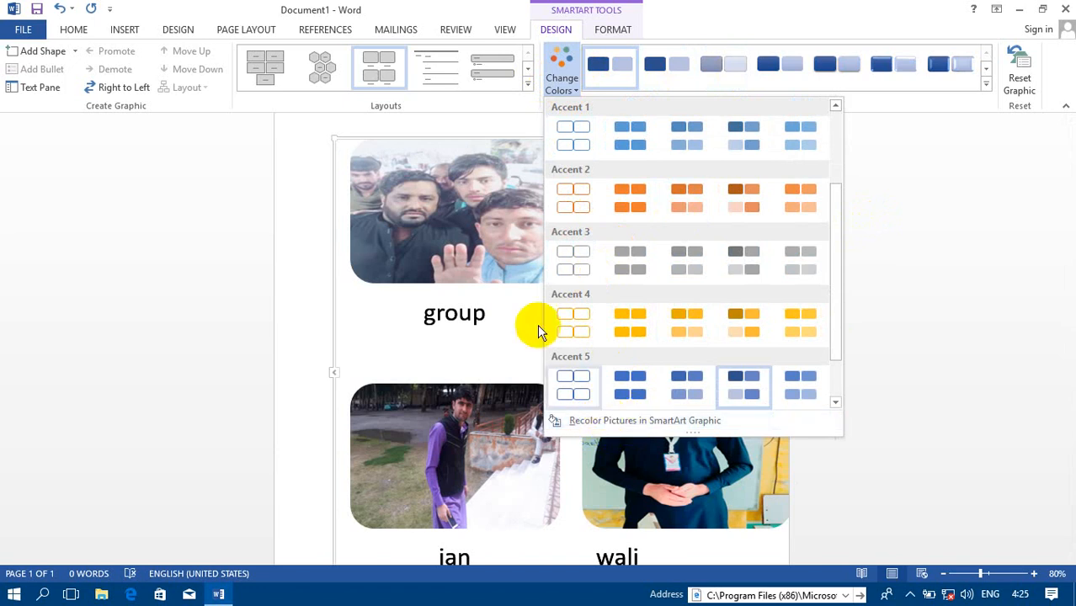
{"action": "left_click", "coordinate": [459, 282]}
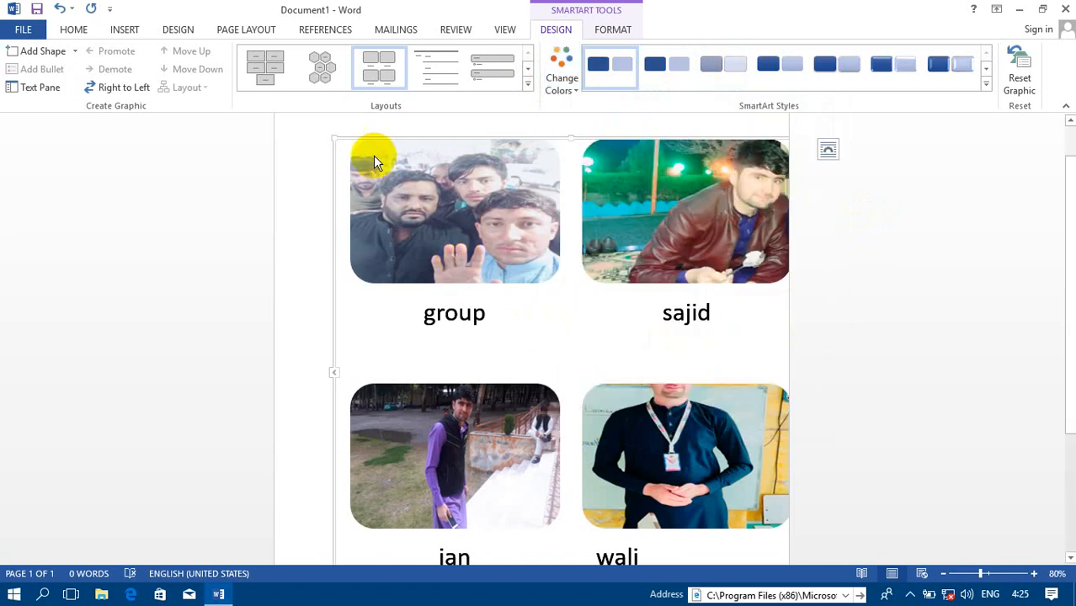
Switch the SmartArt graphic to right-to-left order and move the brown-jacket picture and the group picture down one place each.
{"action": "left_click", "coordinate": [123, 87]}
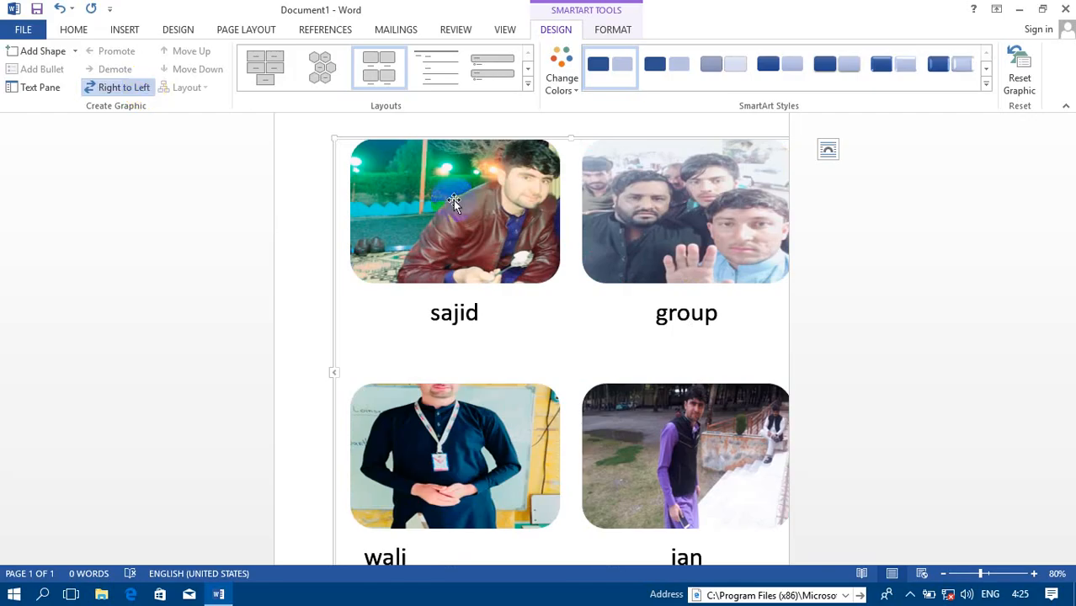
{"action": "left_click", "coordinate": [387, 167]}
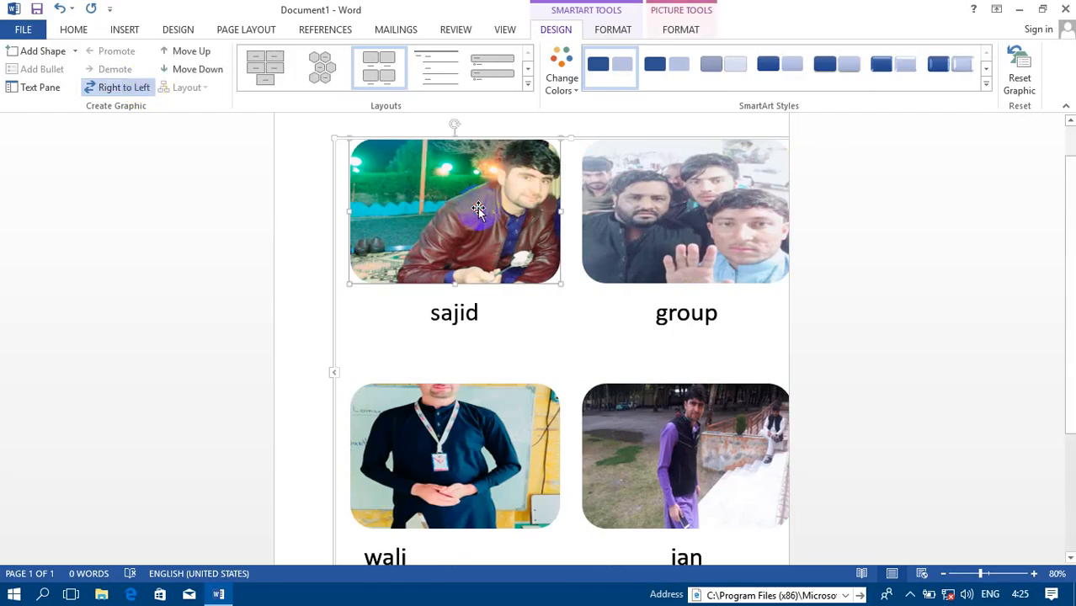
{"action": "left_click", "coordinate": [216, 71]}
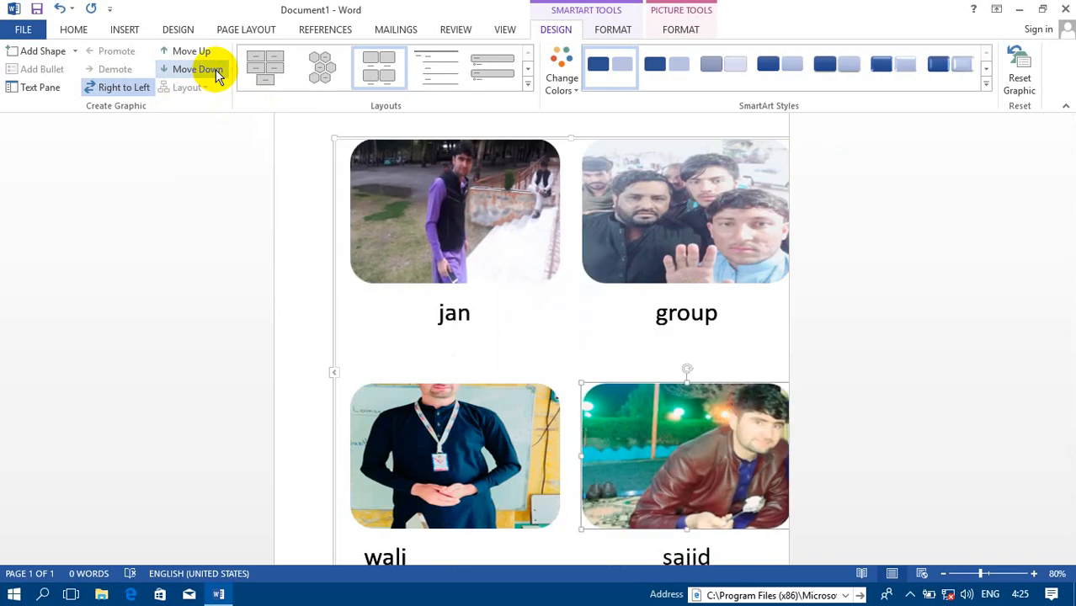
{"action": "left_click", "coordinate": [639, 227]}
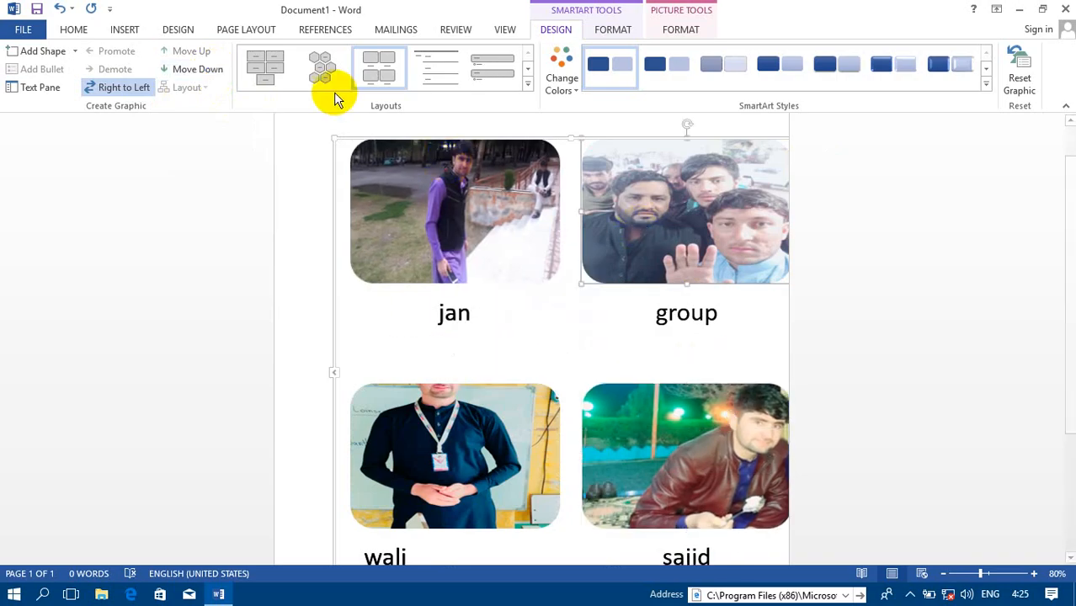
{"action": "left_click", "coordinate": [201, 69]}
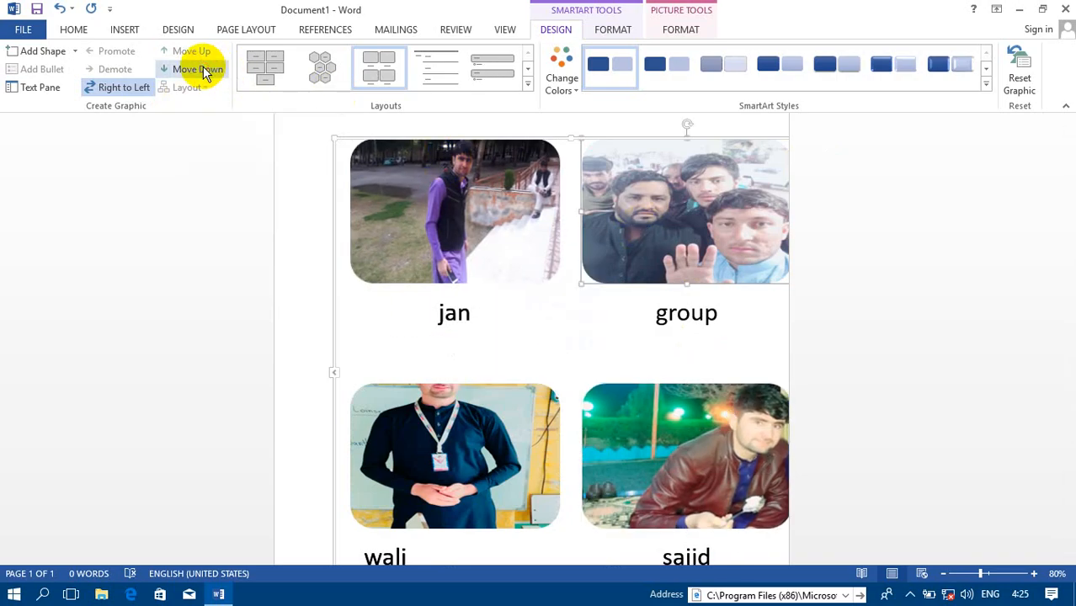
Move the picture of the man with the lanyard up two places in the SmartArt order.
{"action": "left_click", "coordinate": [459, 457]}
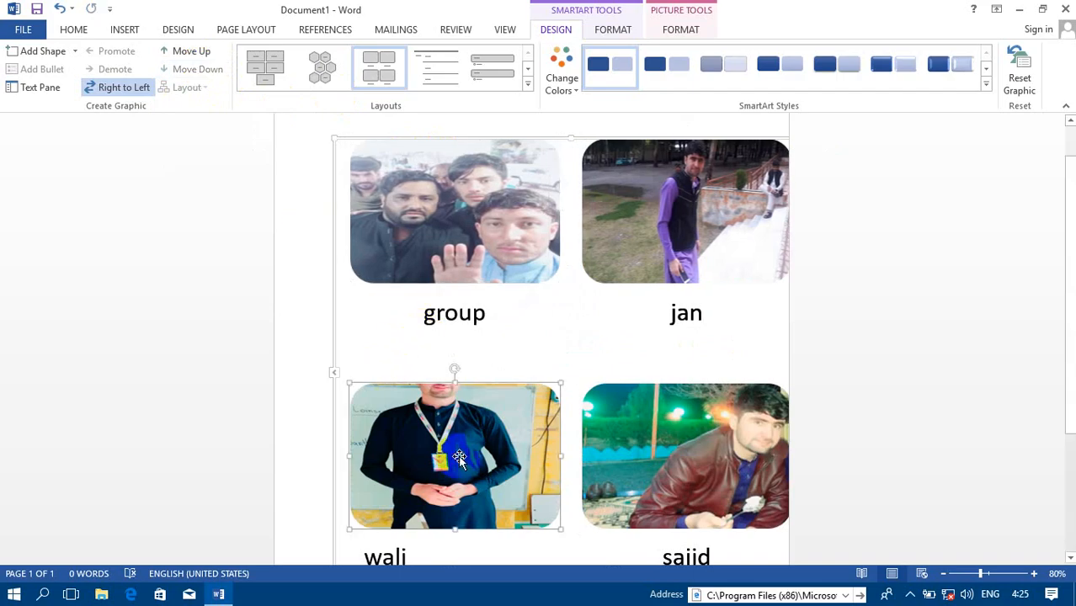
{"action": "left_click", "coordinate": [179, 56]}
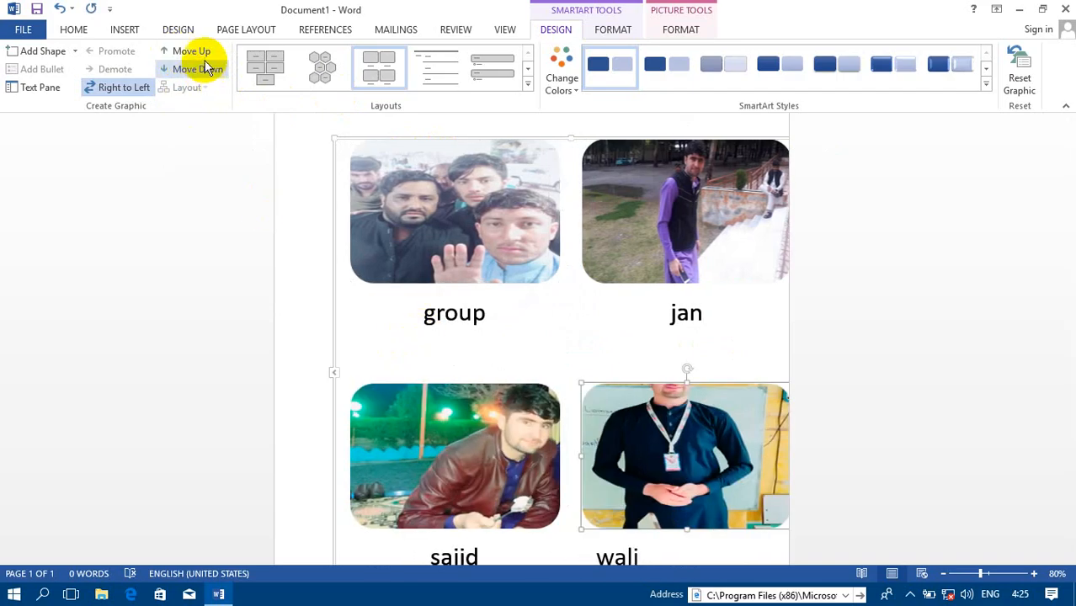
{"action": "left_click", "coordinate": [199, 52]}
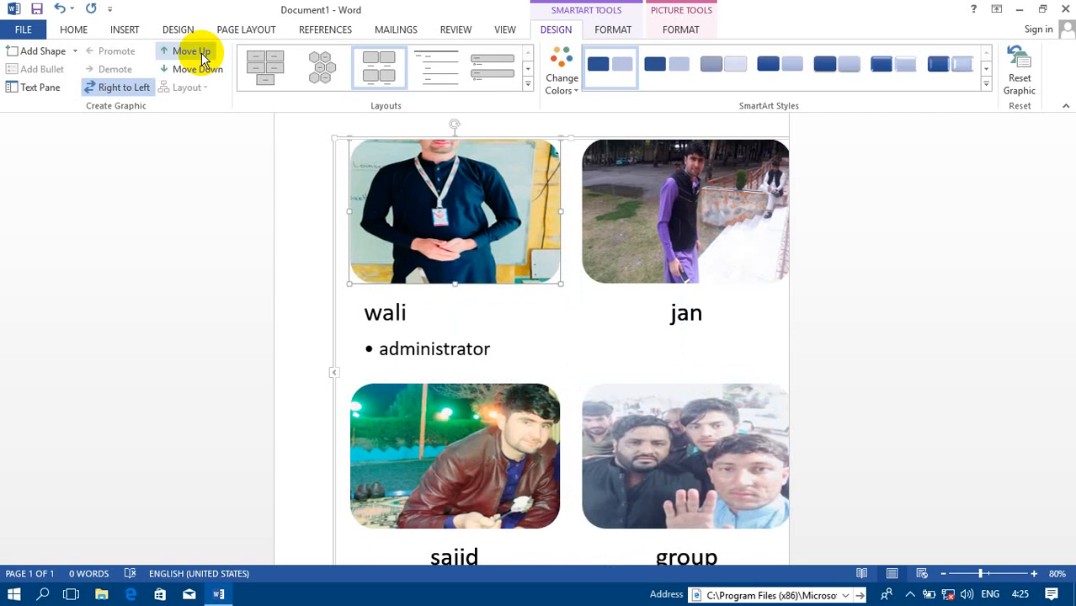
Change the shape of the picture of the man with the lanyard to a smiley face.
{"action": "left_click", "coordinate": [605, 35]}
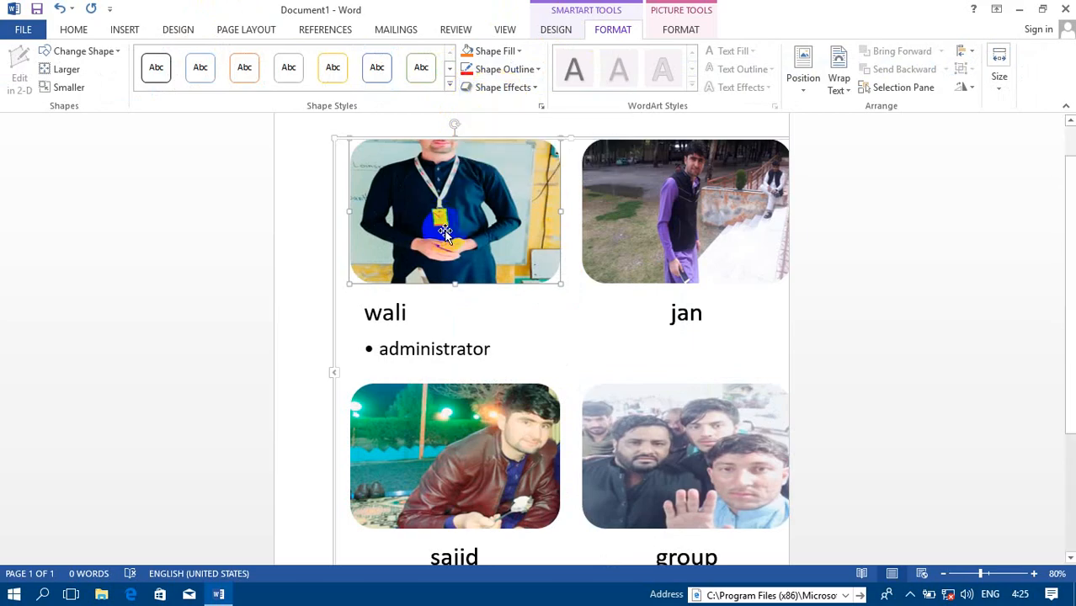
{"action": "left_click", "coordinate": [115, 52]}
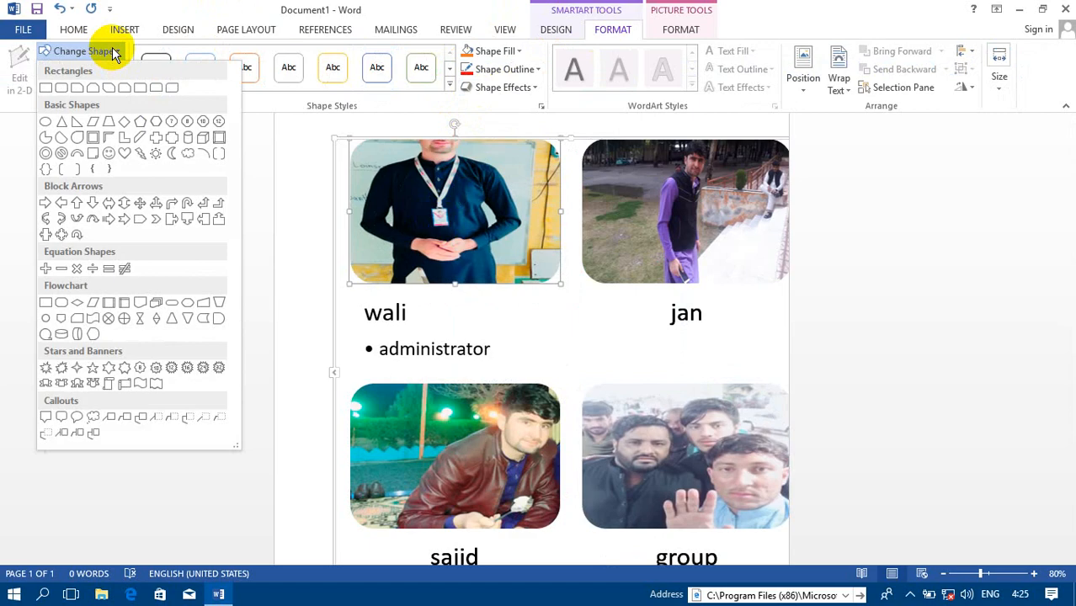
{"action": "left_click", "coordinate": [111, 151]}
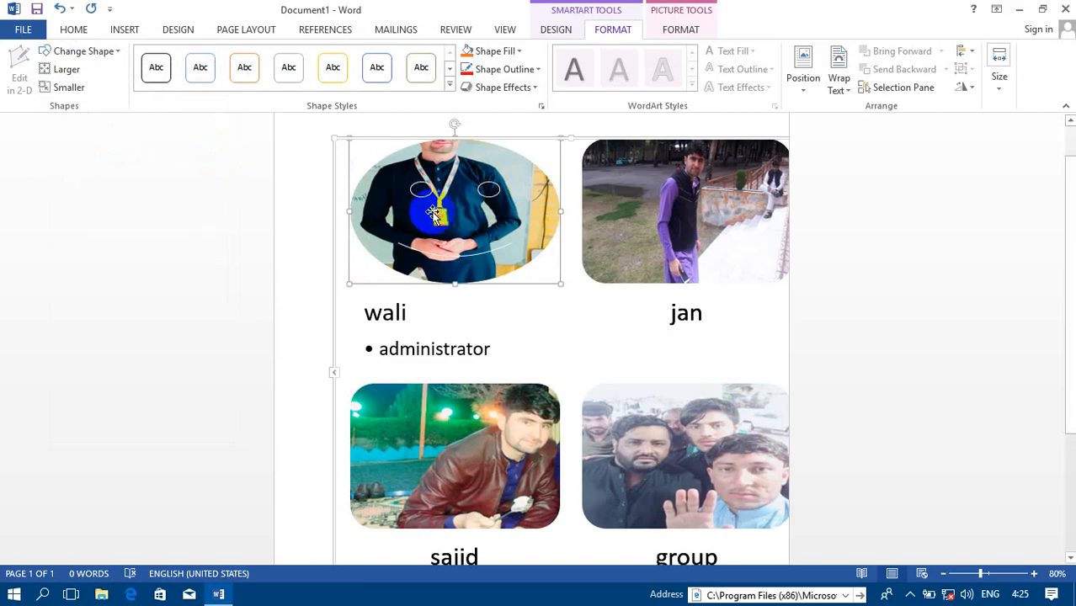
Try the 24-point star shape on the picture of the man with the lanyard, and undo the picture's last two shape changes.
{"action": "left_click", "coordinate": [107, 55]}
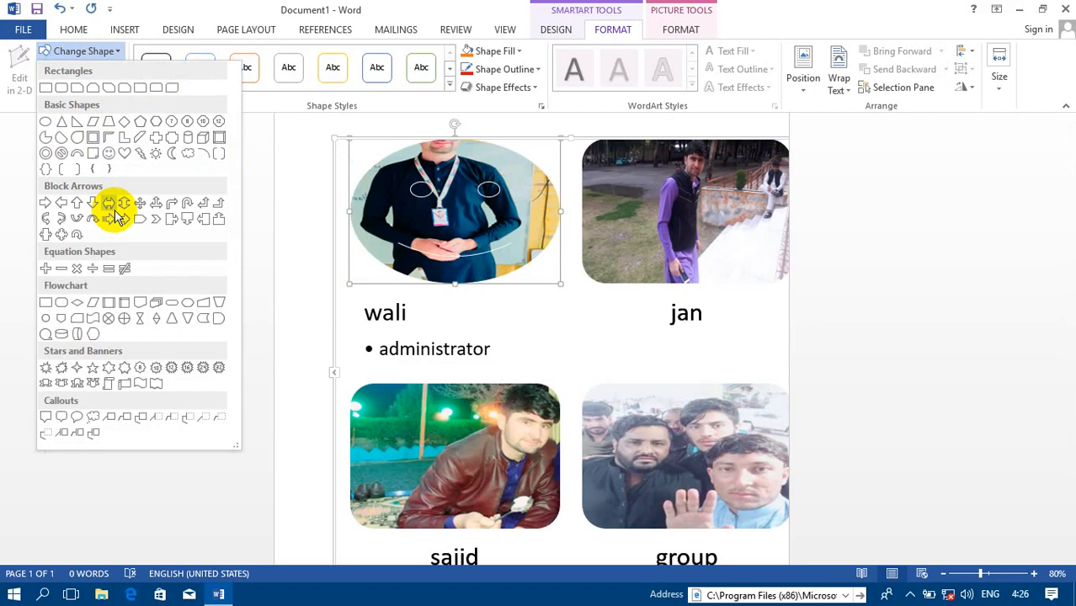
{"action": "left_click", "coordinate": [201, 368]}
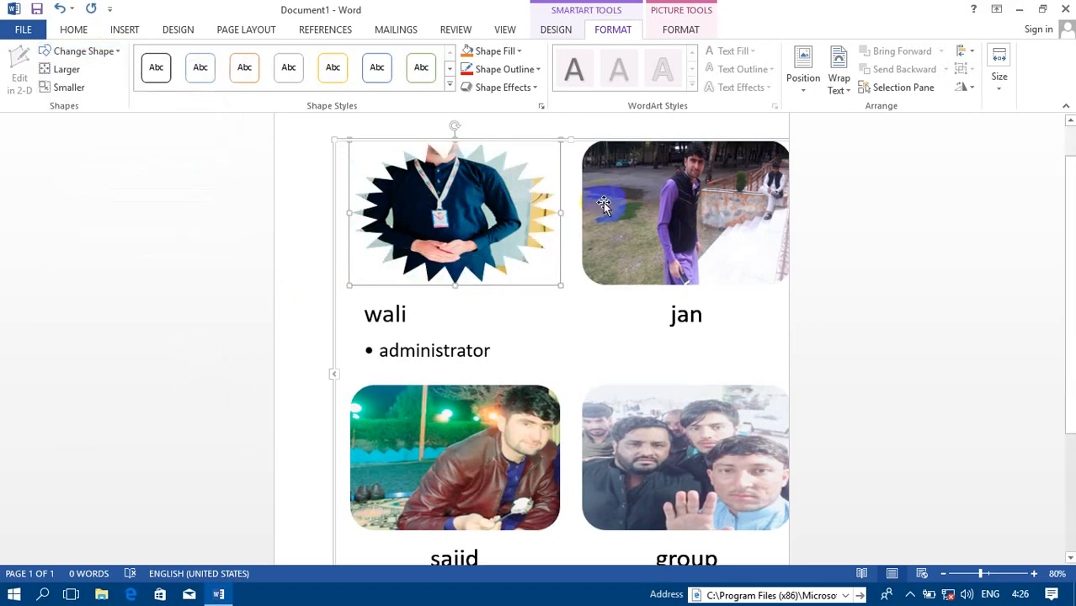
{"action": "key", "text": "ctrl+z"}
{"action": "key", "text": "ctrl+z"}
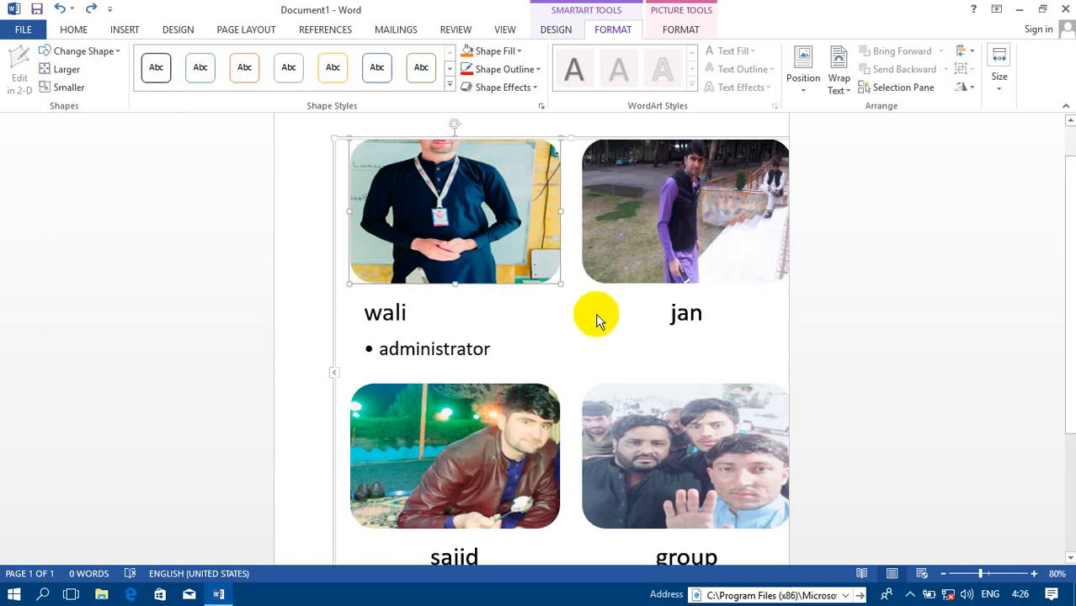
Make all four SmartArt pictures smaller, in the order brown jacket, lanyard, black vest and group.
{"action": "left_click", "coordinate": [481, 438]}
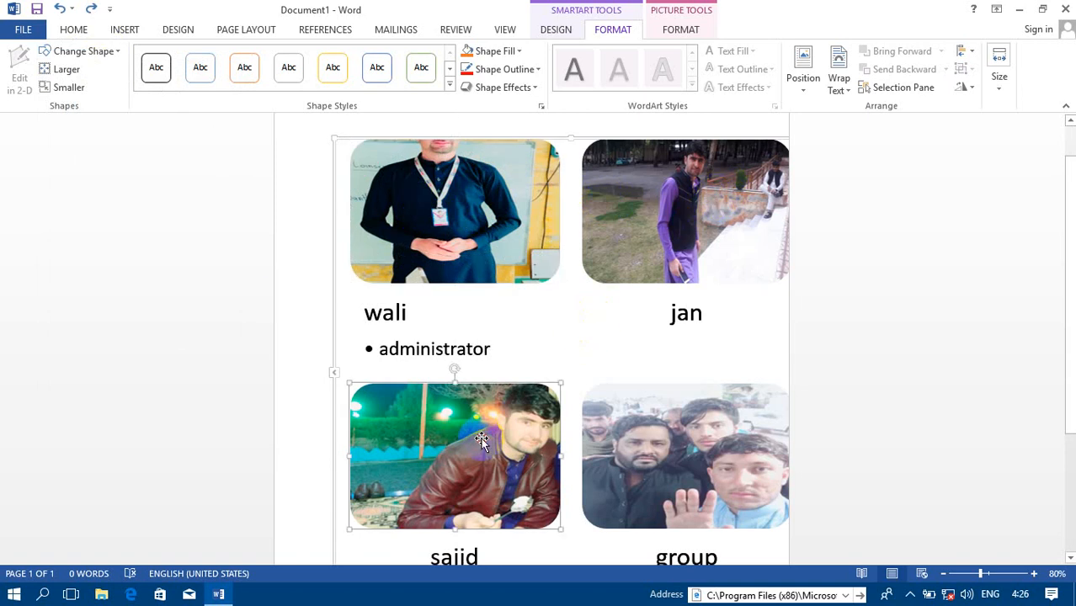
{"action": "left_click", "coordinate": [69, 88]}
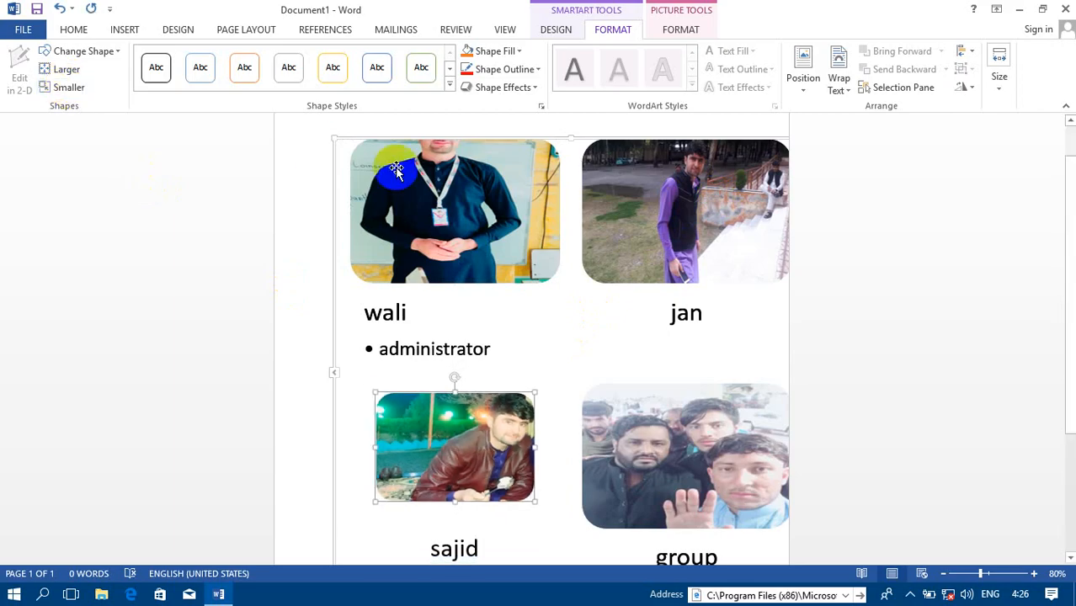
{"action": "left_click", "coordinate": [403, 179]}
{"action": "left_click", "coordinate": [61, 89]}
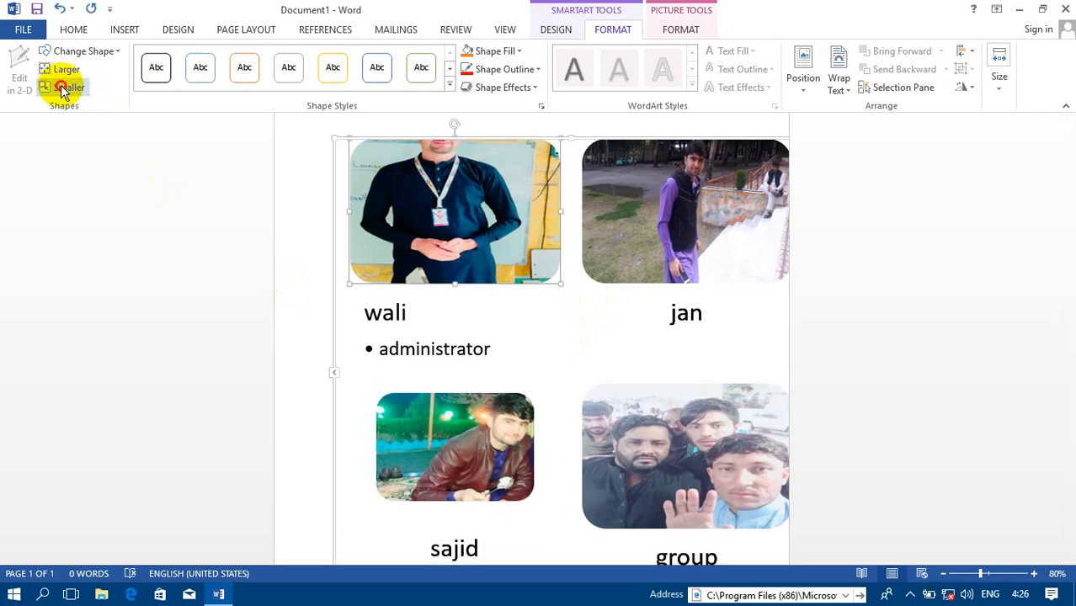
{"action": "left_click", "coordinate": [642, 199]}
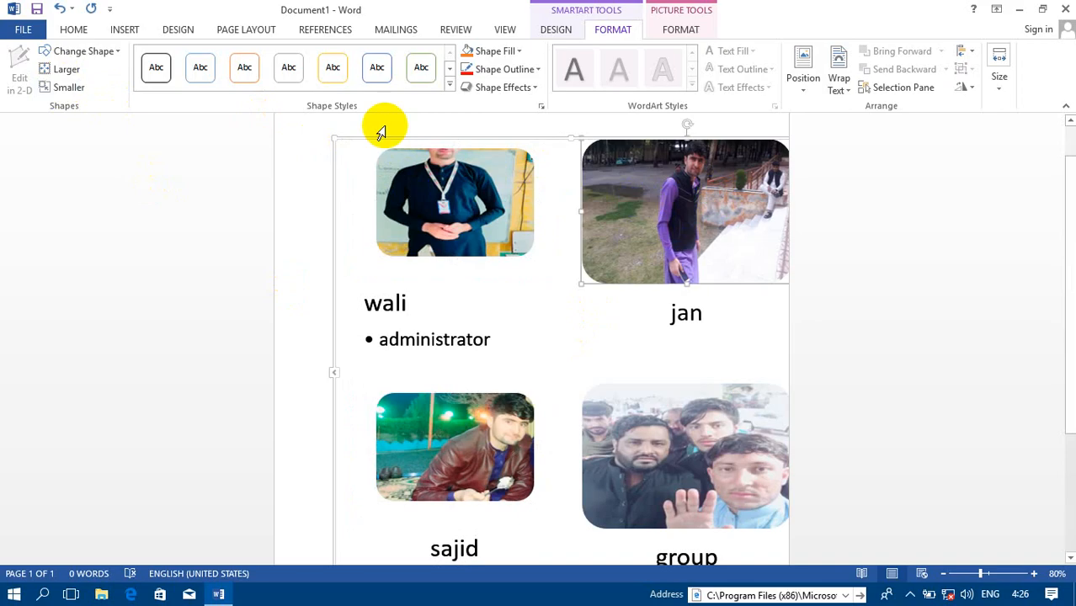
{"action": "left_click", "coordinate": [61, 88]}
{"action": "left_click", "coordinate": [64, 88]}
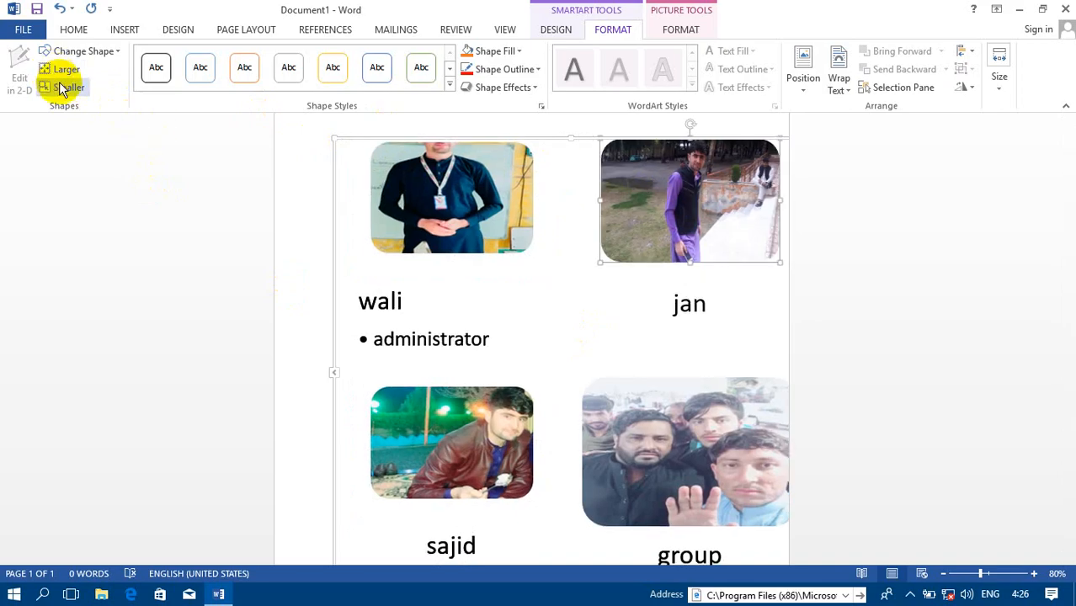
{"action": "left_click", "coordinate": [630, 417]}
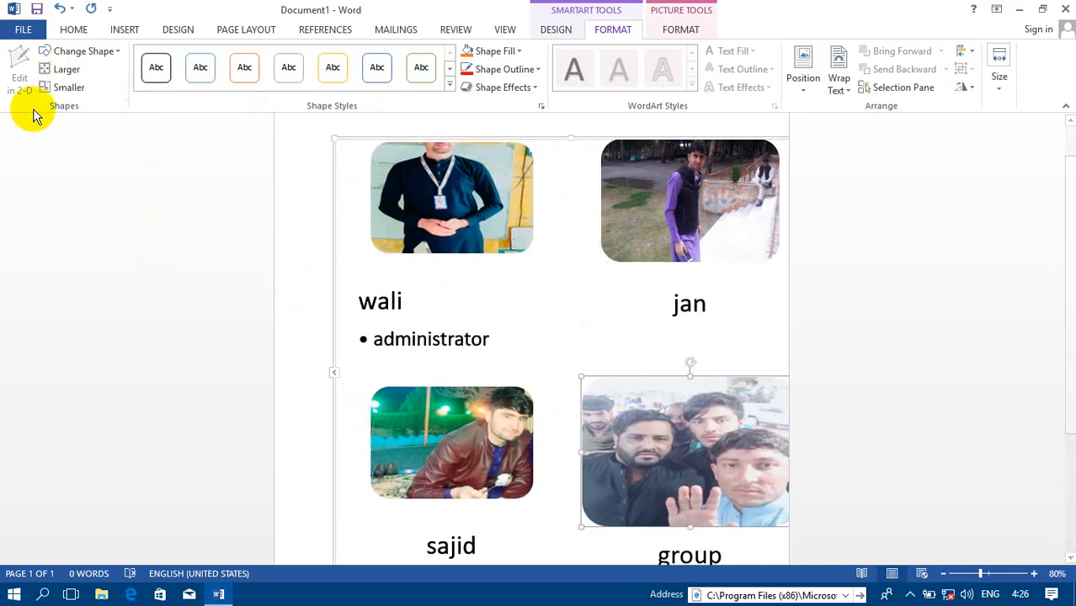
{"action": "left_click", "coordinate": [69, 89]}
{"action": "left_click", "coordinate": [69, 88]}
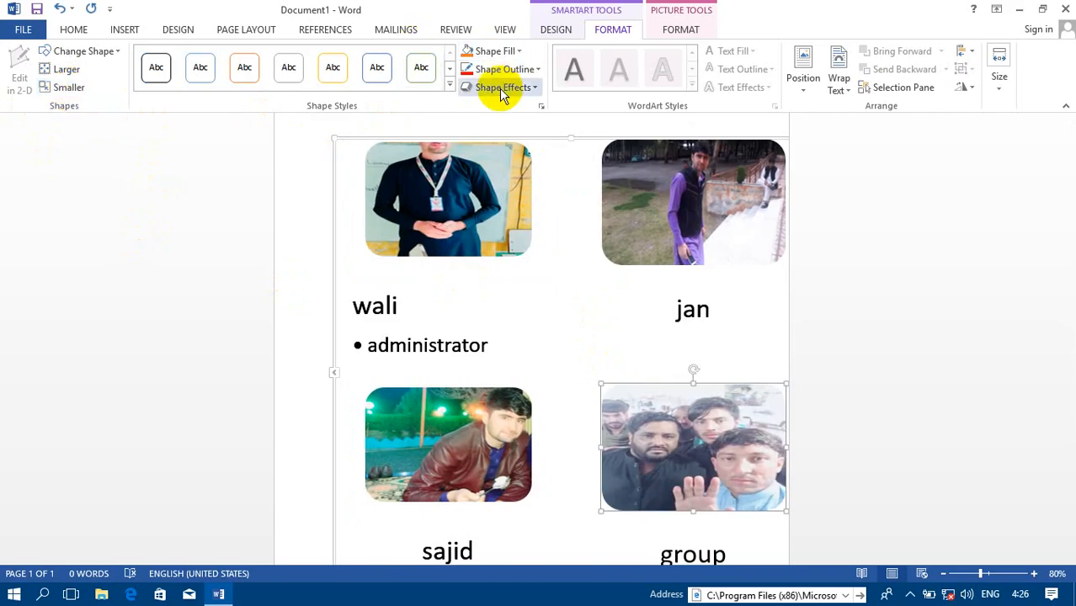
Fill the group picture's shape with the green marble texture.
{"action": "left_click", "coordinate": [521, 51]}
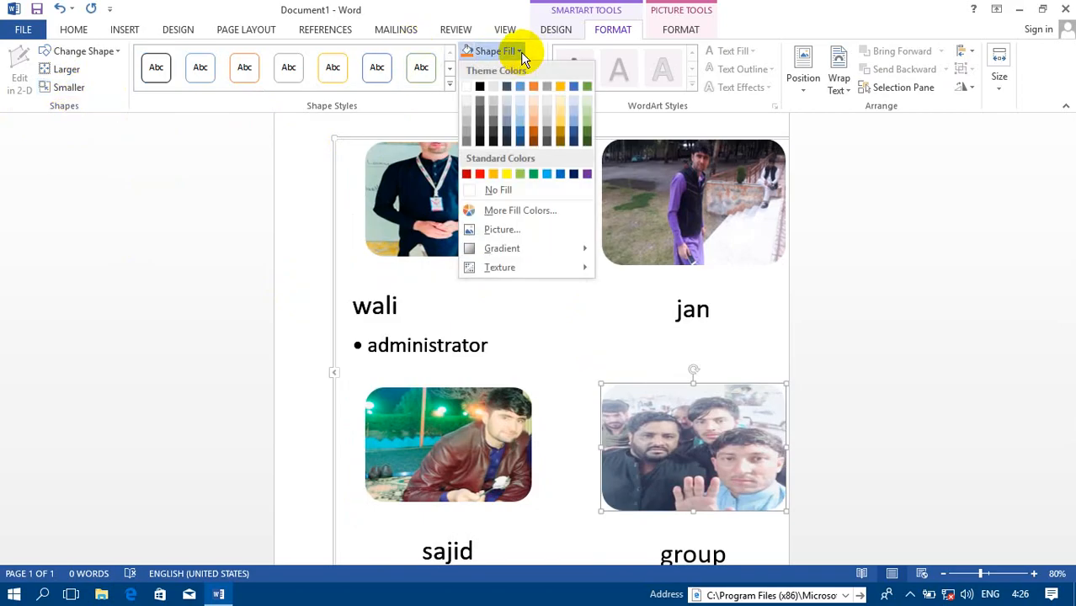
{"action": "mouse_move", "coordinate": [530, 251]}
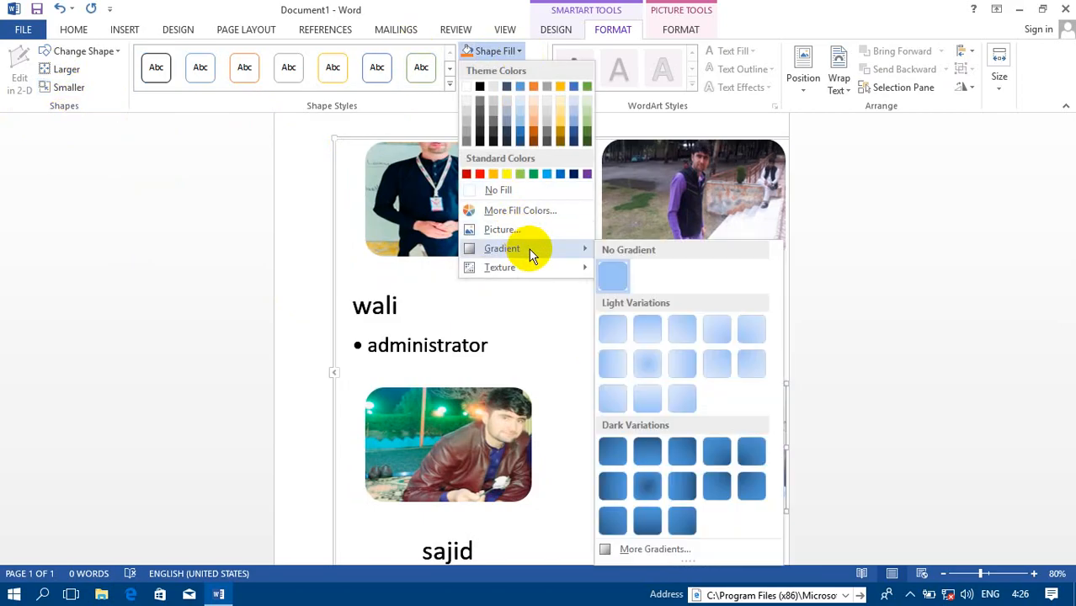
{"action": "mouse_move", "coordinate": [546, 268]}
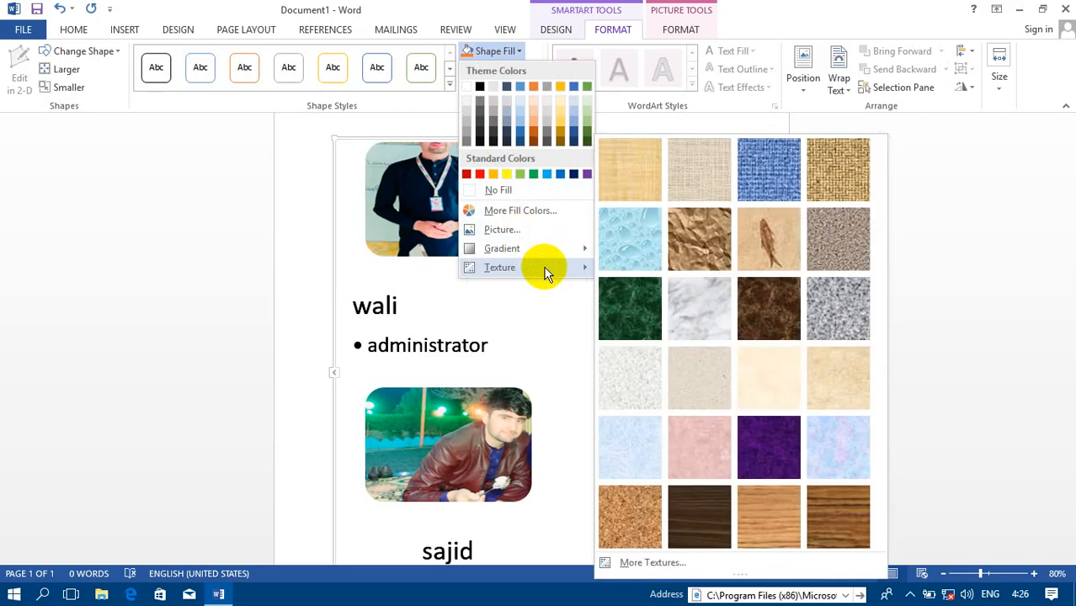
{"action": "left_click", "coordinate": [633, 306]}
{"action": "left_click", "coordinate": [710, 433]}
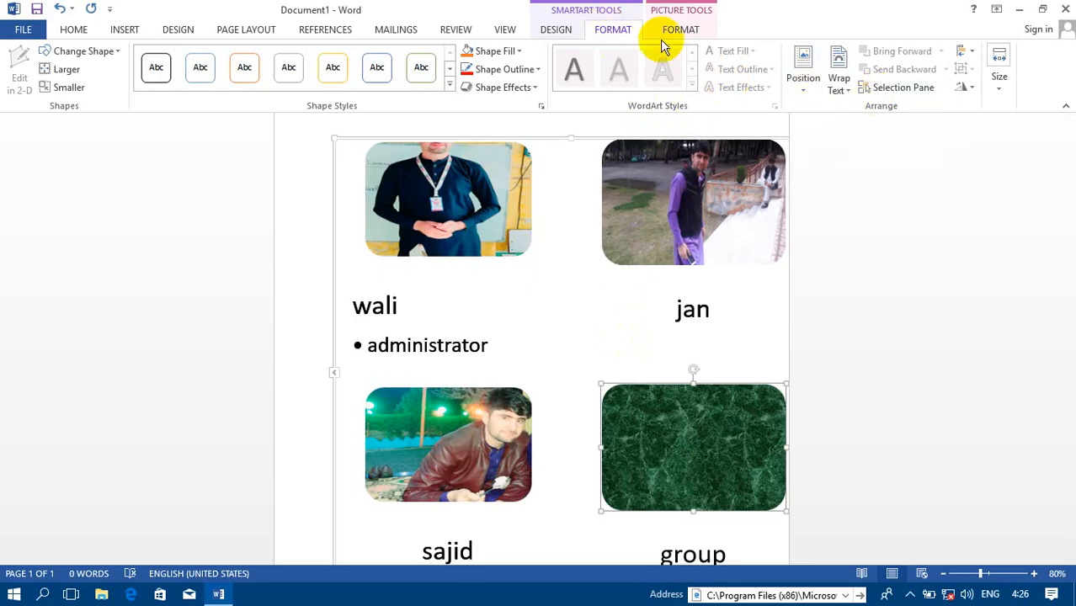
{"action": "left_click", "coordinate": [680, 30]}
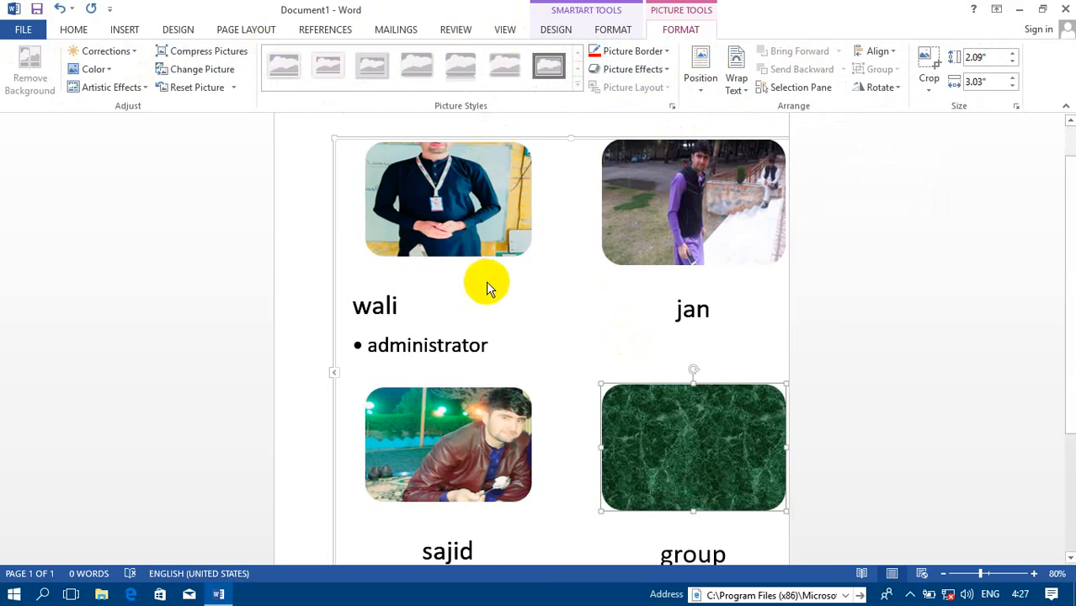
{"action": "left_click", "coordinate": [696, 182]}
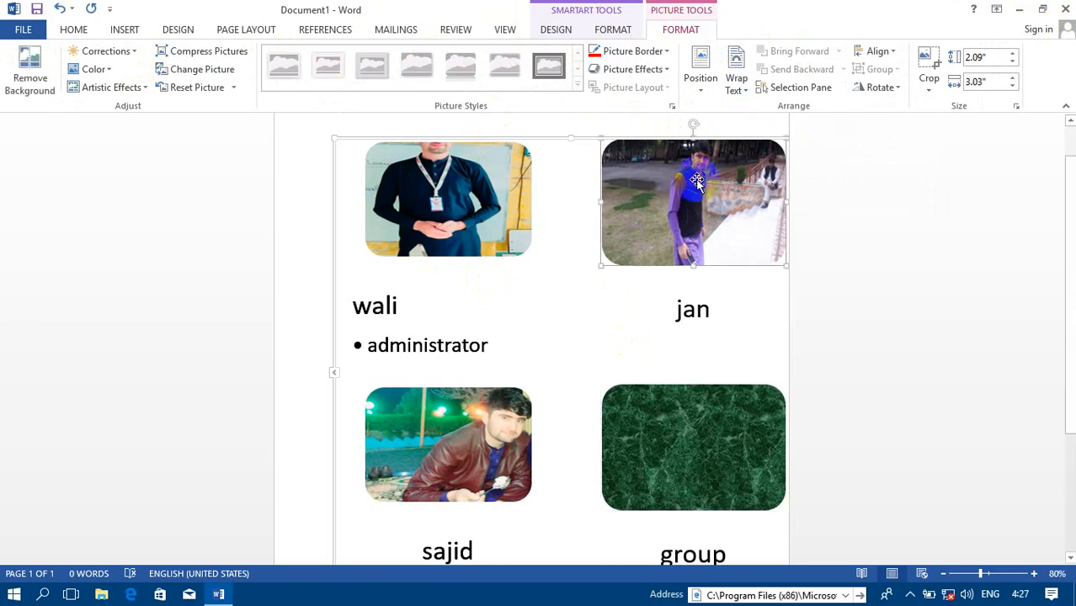
Close the SmartArt document without saving, and reopen Word with a new blank document.
{"action": "left_click", "coordinate": [1063, 9]}
{"action": "left_click", "coordinate": [531, 332]}
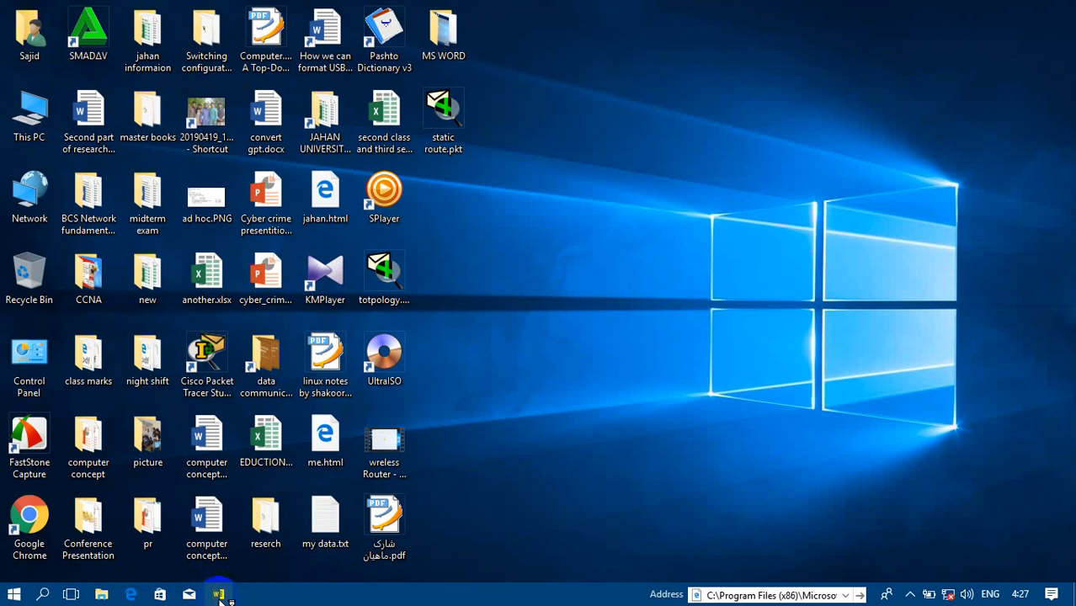
{"action": "left_click", "coordinate": [219, 596]}
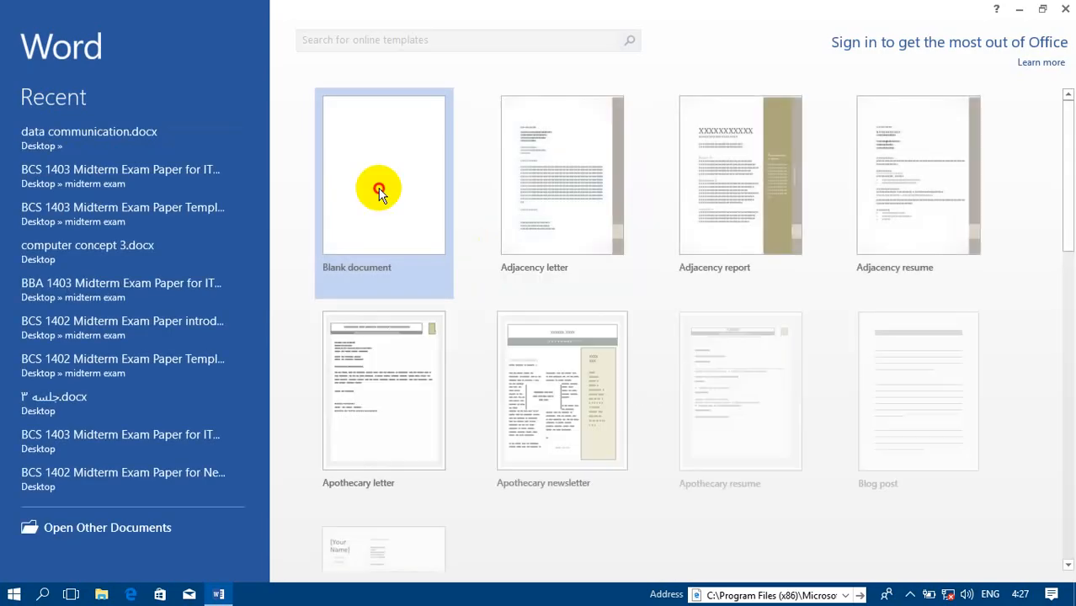
{"action": "left_click", "coordinate": [379, 192]}
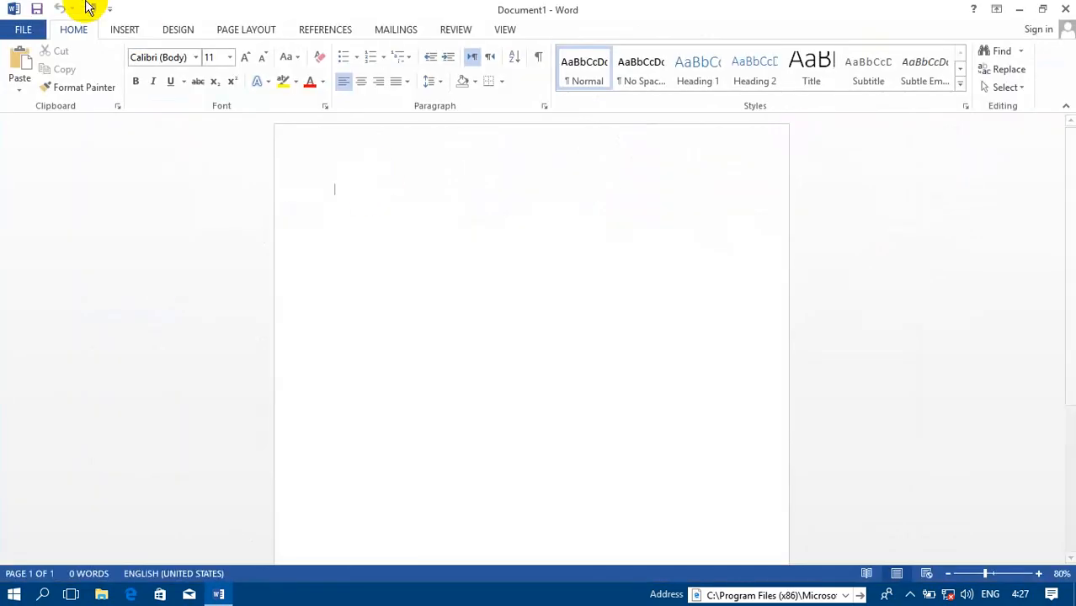
Insert the picture 20190705_181431.jpg from the photos\doshakhel folder on drive E and rotate it about 90° clockwise so it stands upright.
{"action": "left_click", "coordinate": [120, 28]}
{"action": "left_click", "coordinate": [149, 68]}
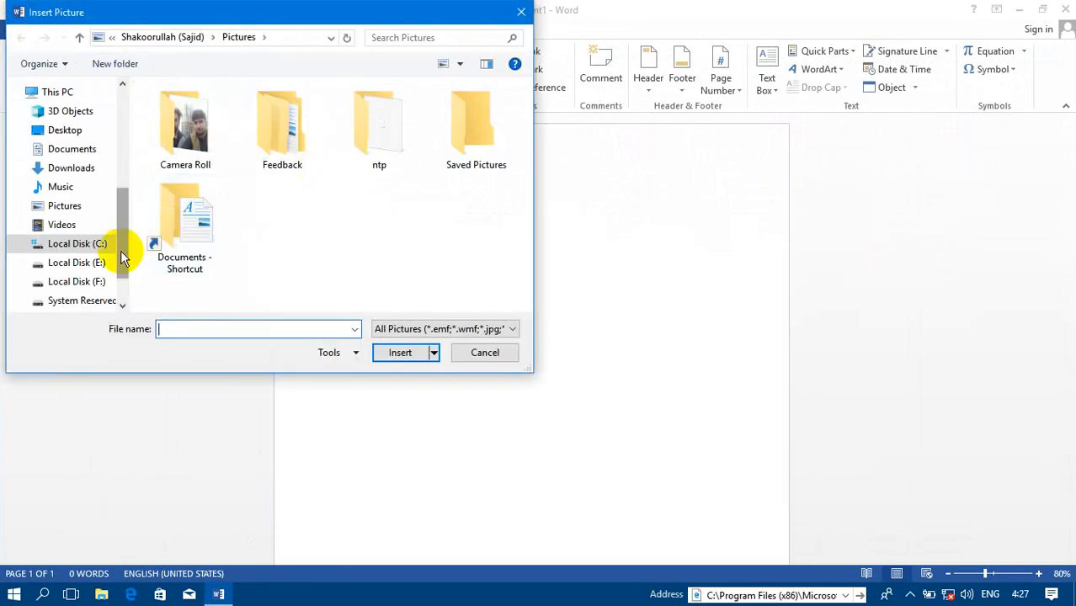
{"action": "left_click", "coordinate": [84, 262]}
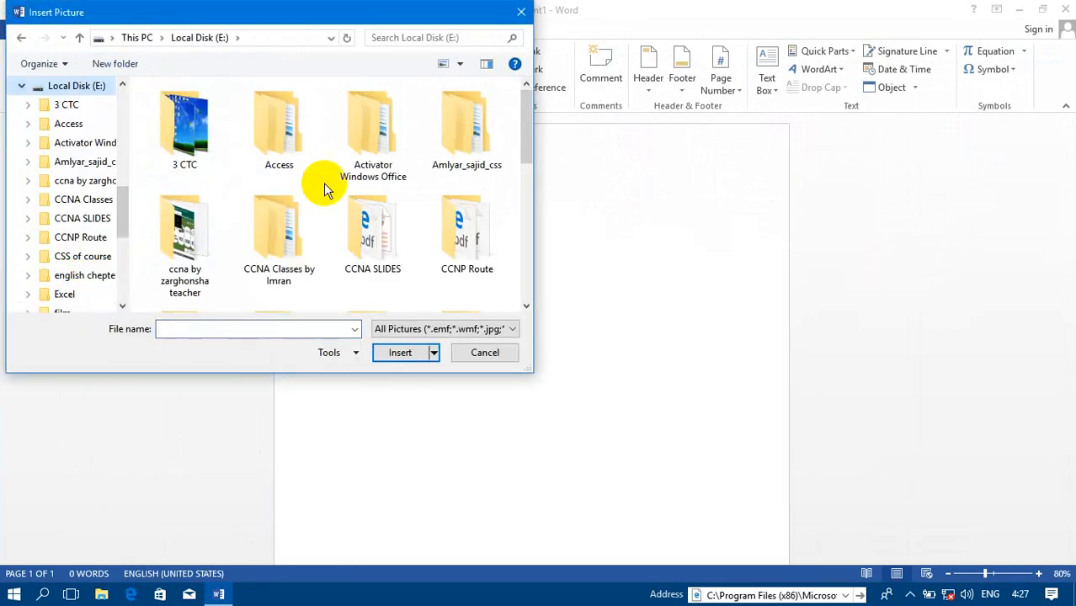
{"action": "left_click_drag", "start_coordinate": [534, 127], "coordinate": [517, 233]}
{"action": "double_click", "coordinate": [265, 217]}
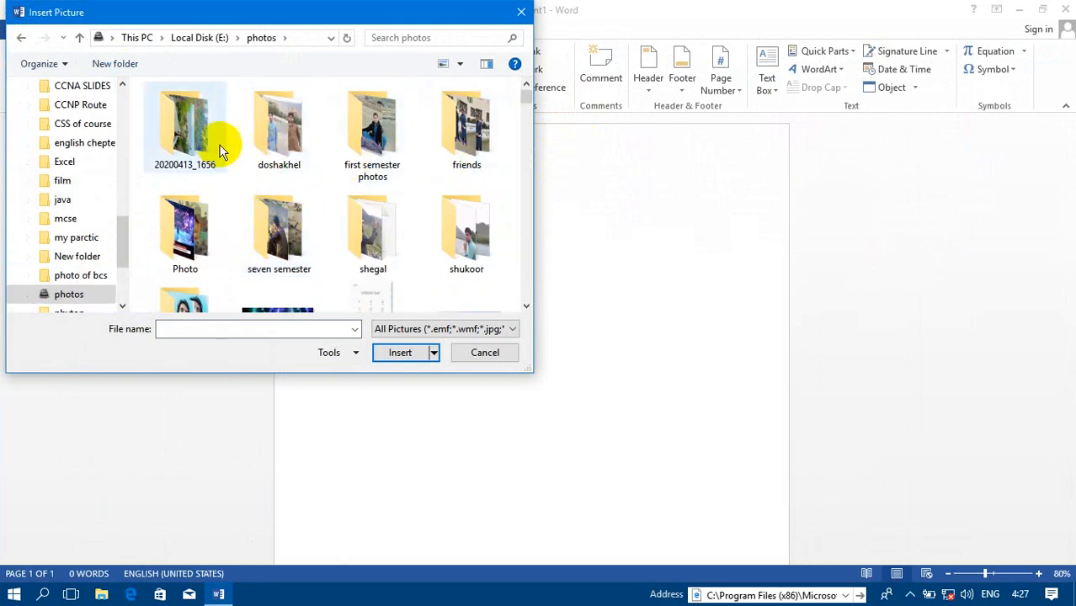
{"action": "left_click", "coordinate": [279, 157]}
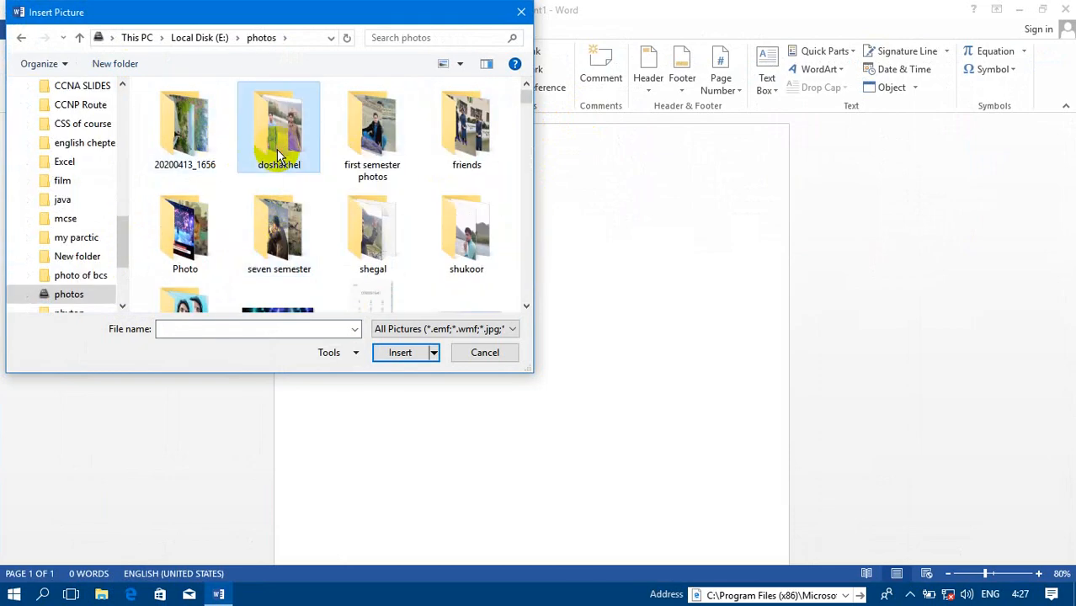
{"action": "double_click", "coordinate": [278, 157]}
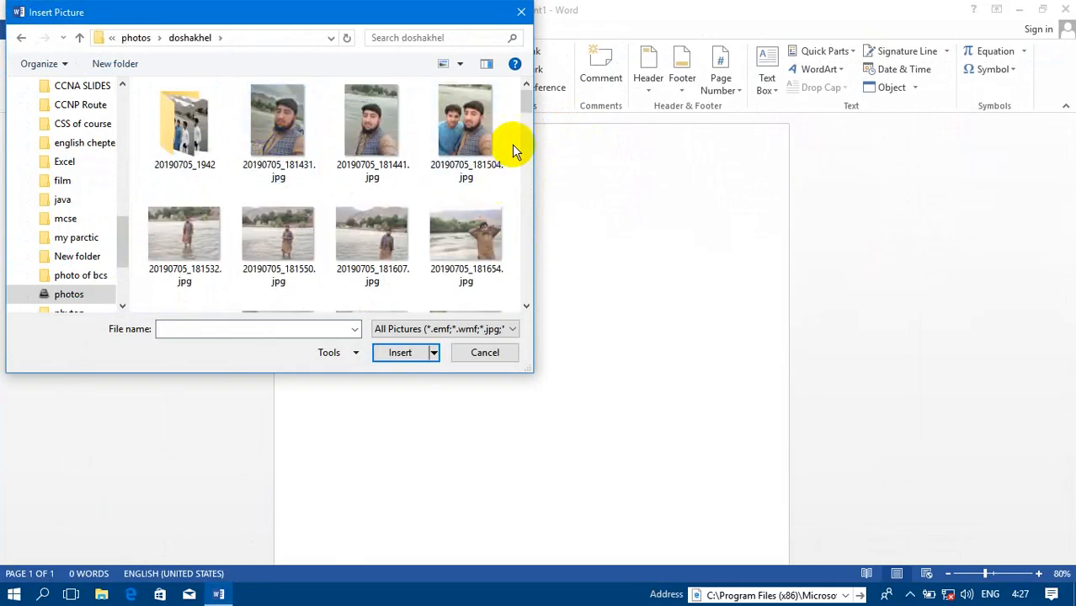
{"action": "double_click", "coordinate": [292, 134]}
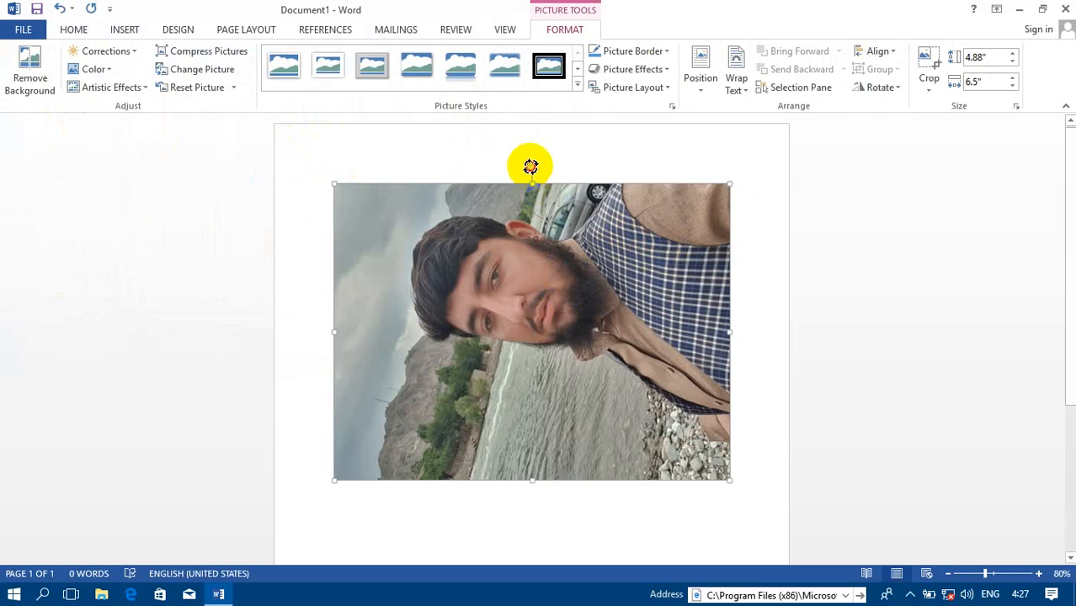
{"action": "left_click_drag", "start_coordinate": [529, 166], "coordinate": [915, 345]}
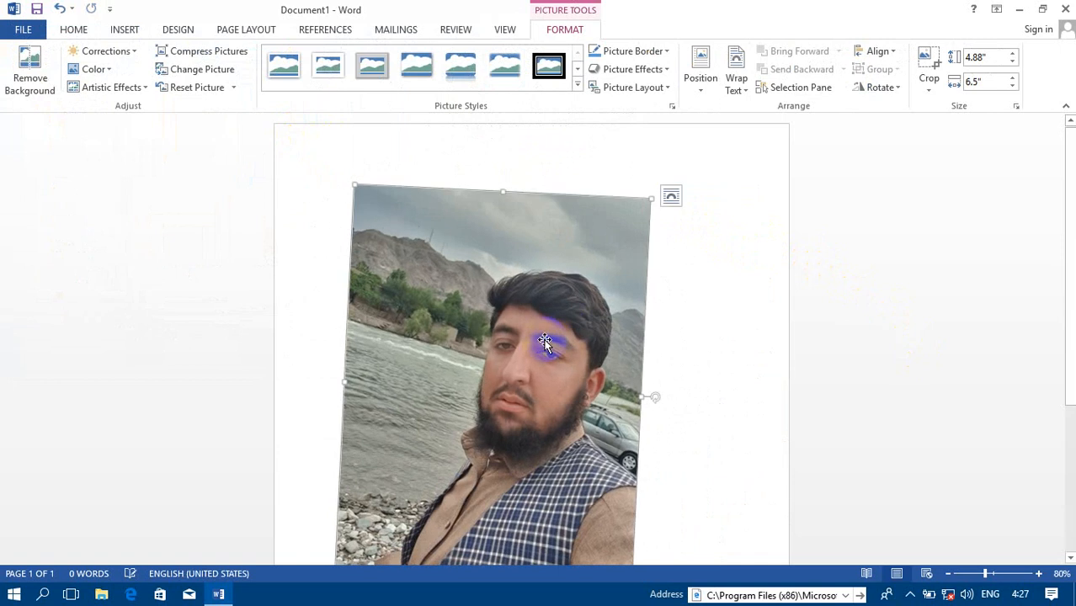
Change the picture's text wrapping so it floats freely, and move it toward the page's left edge.
{"action": "left_click_drag", "start_coordinate": [545, 342], "coordinate": [461, 211]}
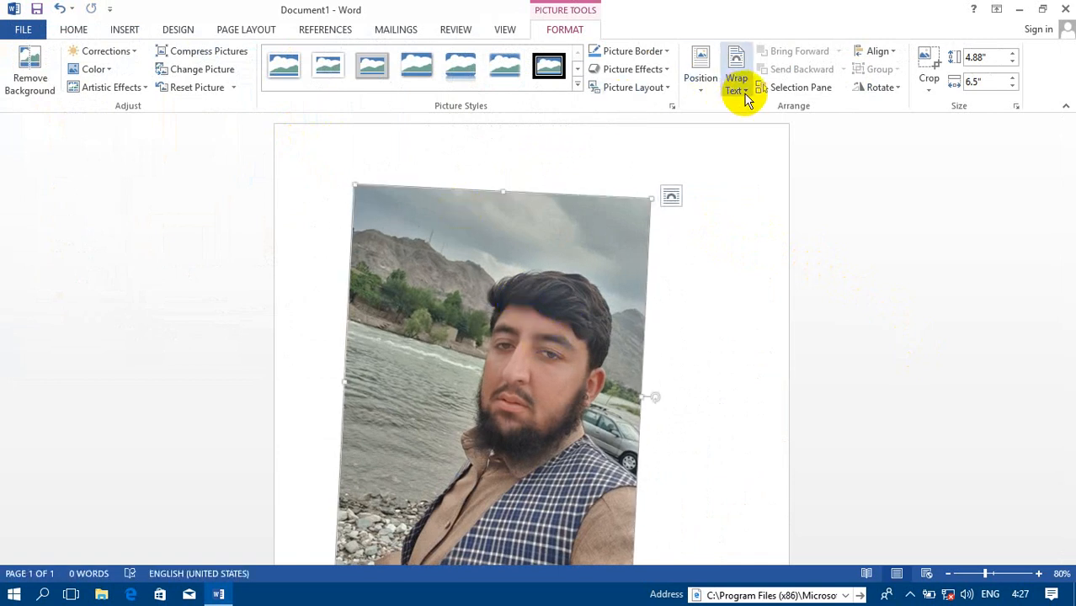
{"action": "left_click", "coordinate": [741, 95]}
{"action": "left_click", "coordinate": [762, 128]}
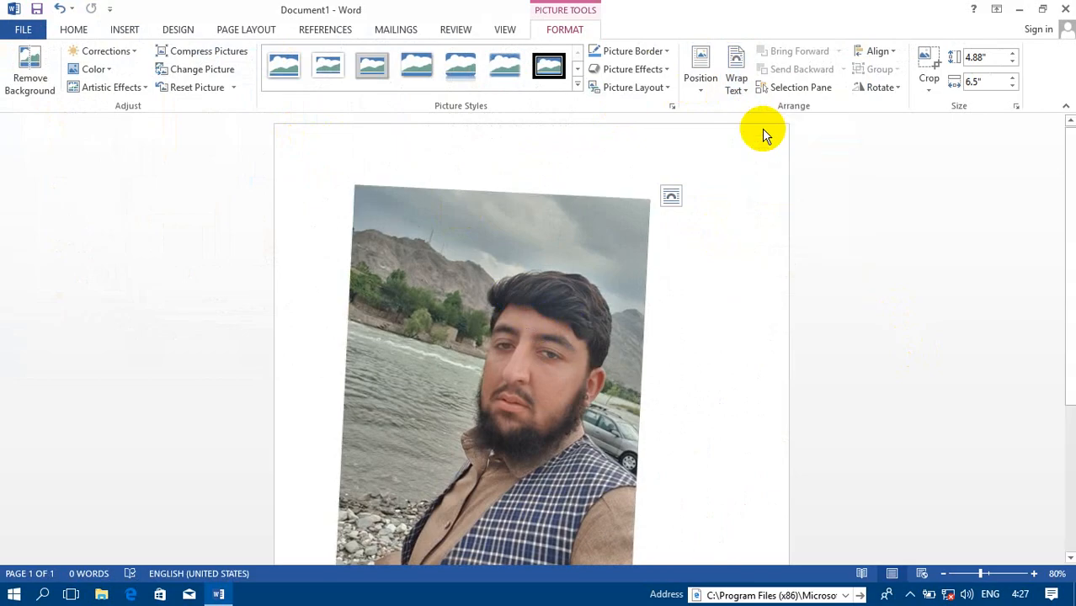
{"action": "left_click_drag", "start_coordinate": [512, 233], "coordinate": [437, 195]}
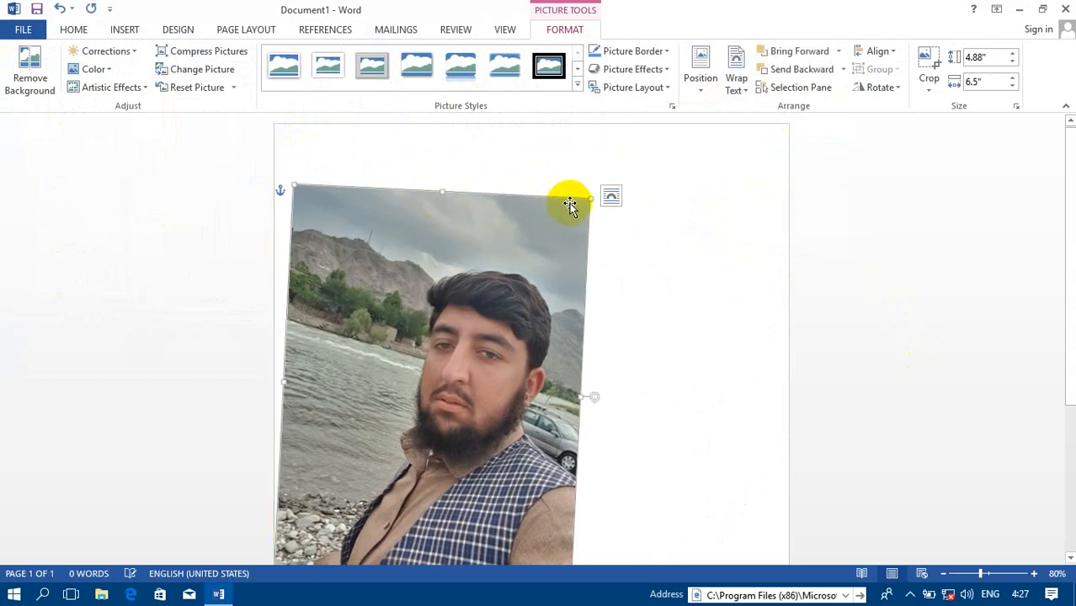
Shrink the picture to about 2.98" by 3.98", placed near the page's upper-left margin, and straighten its slight tilt.
{"action": "left_click_drag", "start_coordinate": [589, 201], "coordinate": [469, 345]}
{"action": "left_click_drag", "start_coordinate": [416, 390], "coordinate": [485, 246]}
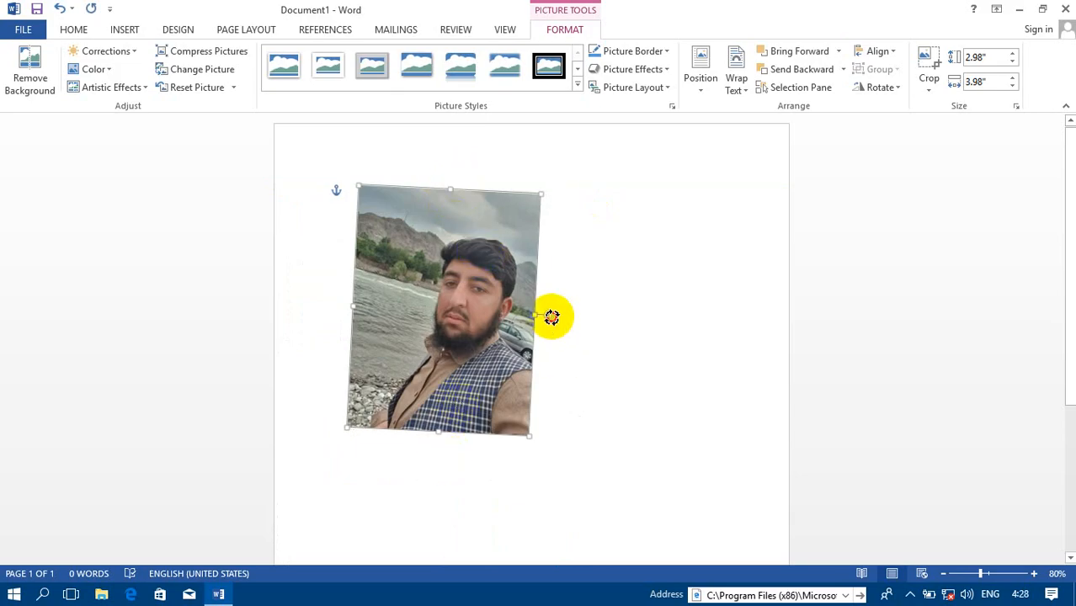
{"action": "left_click_drag", "start_coordinate": [552, 317], "coordinate": [549, 314]}
{"action": "left_click", "coordinate": [612, 344]}
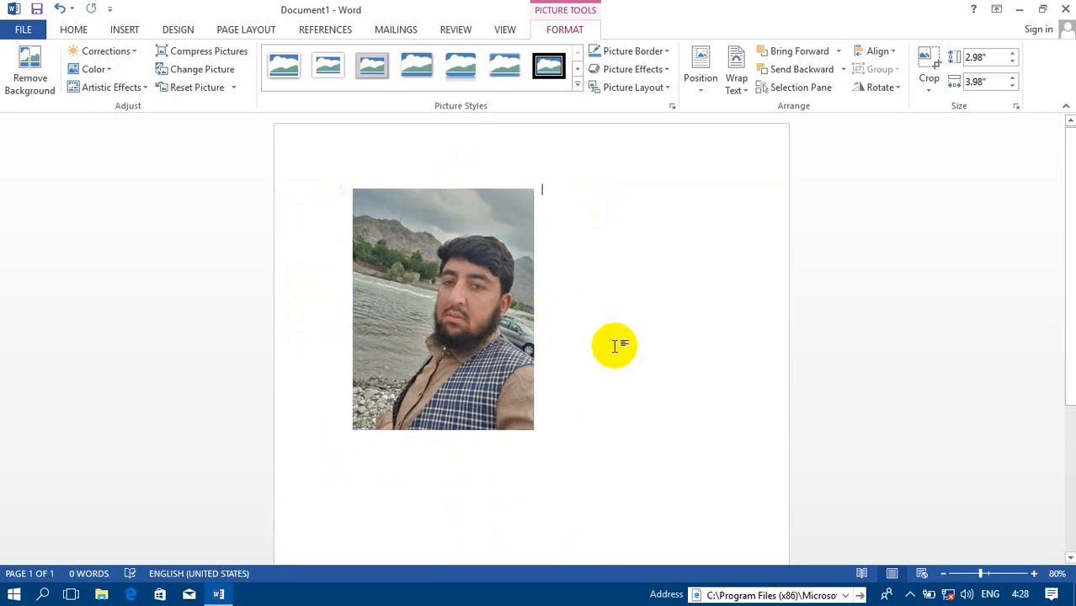
{"action": "left_click", "coordinate": [436, 316]}
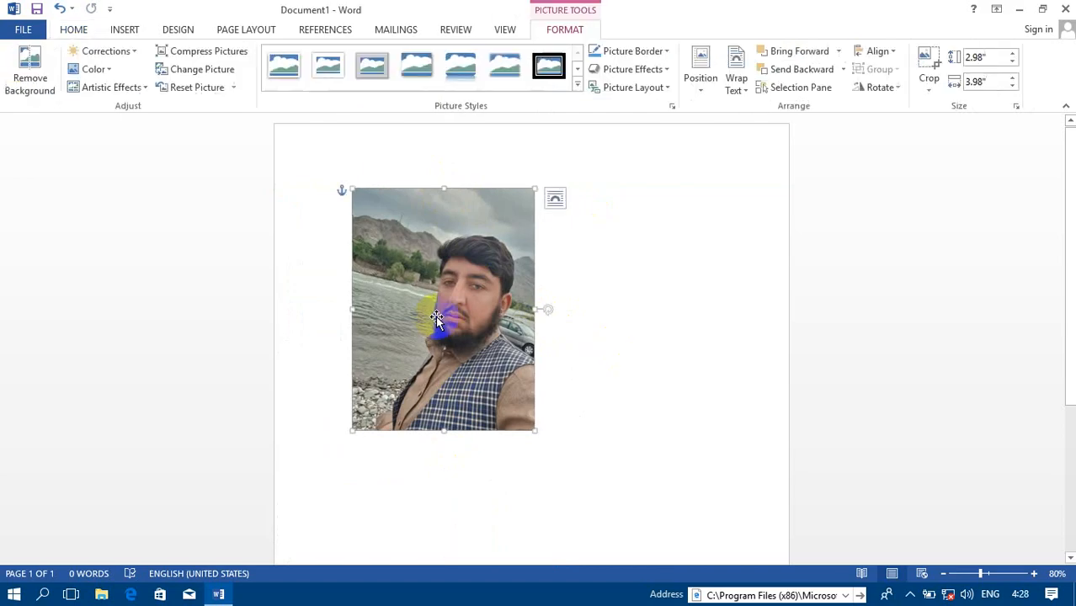
{"action": "left_click", "coordinate": [697, 93]}
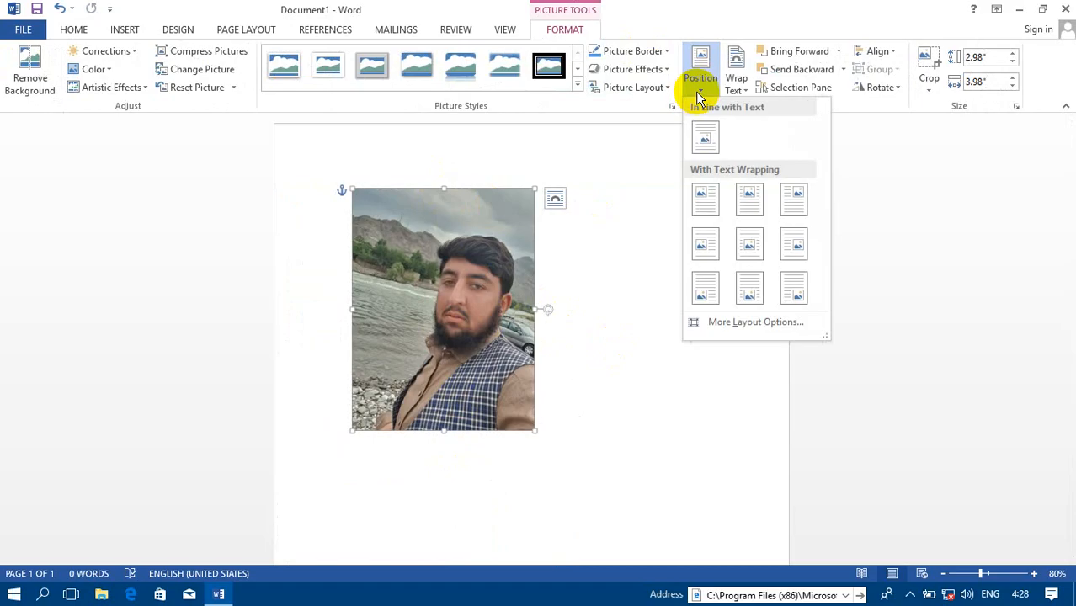
{"action": "left_click", "coordinate": [517, 287]}
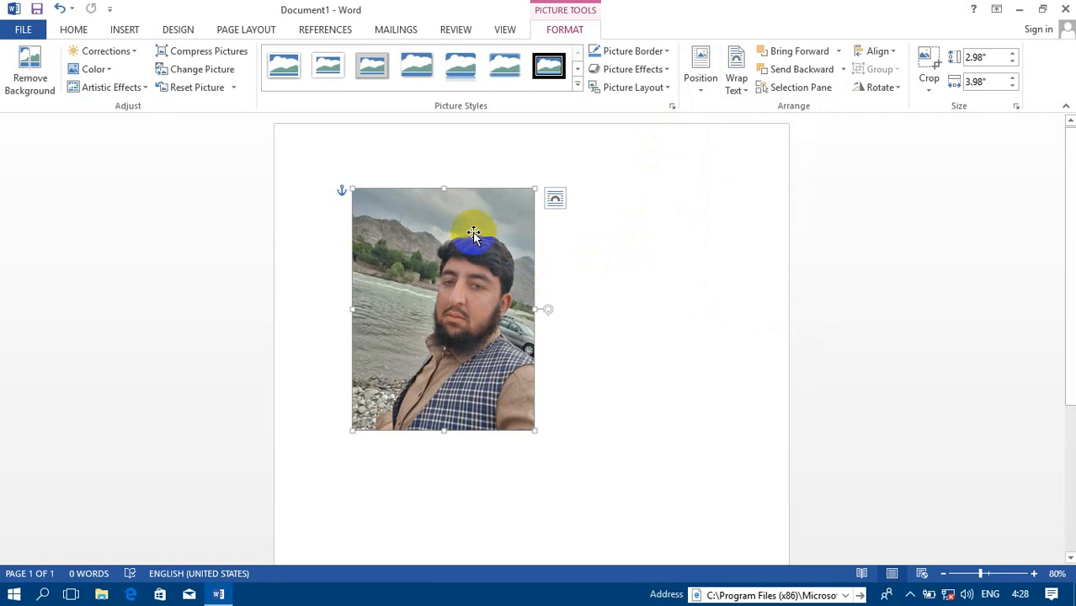
Move the picture straight down to the lower half of the page and place the text cursor in the empty area above it.
{"action": "left_click_drag", "start_coordinate": [473, 233], "coordinate": [439, 423]}
{"action": "left_click", "coordinate": [334, 214]}
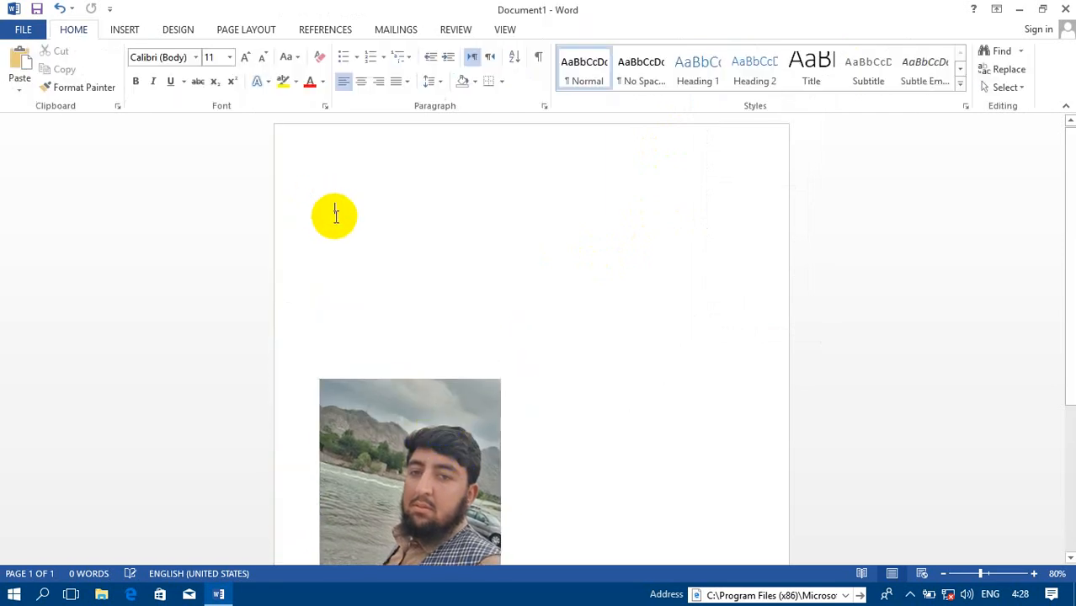
Fill the document with 33 paragraphs of sample text using =rand(33) and return to the picture on the first page.
{"action": "type", "text": "="}
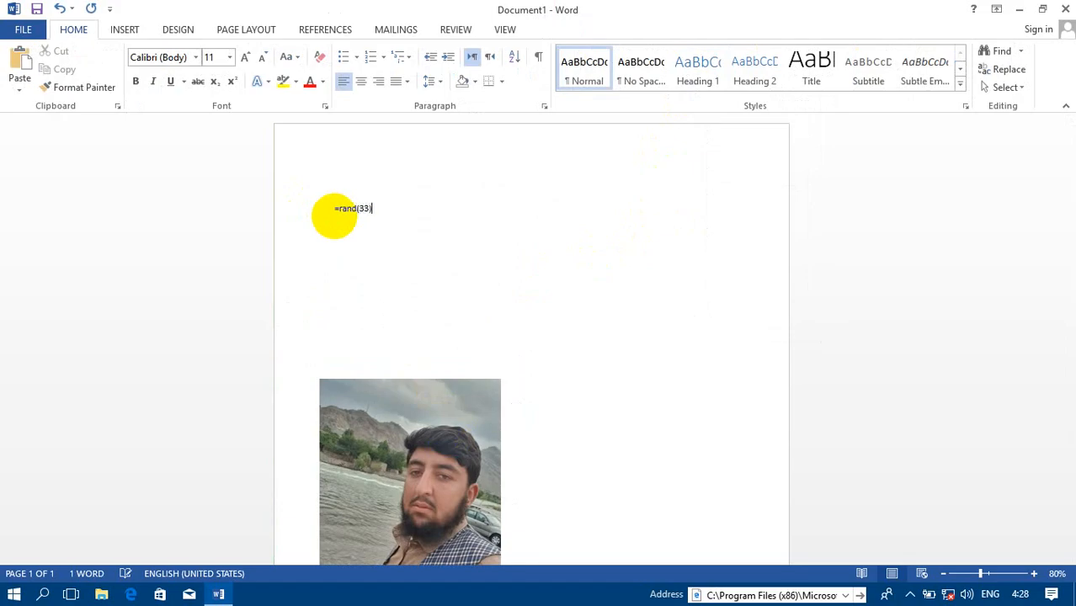
{"action": "type", "text": "rand(33)"}
{"action": "key", "text": "Return"}
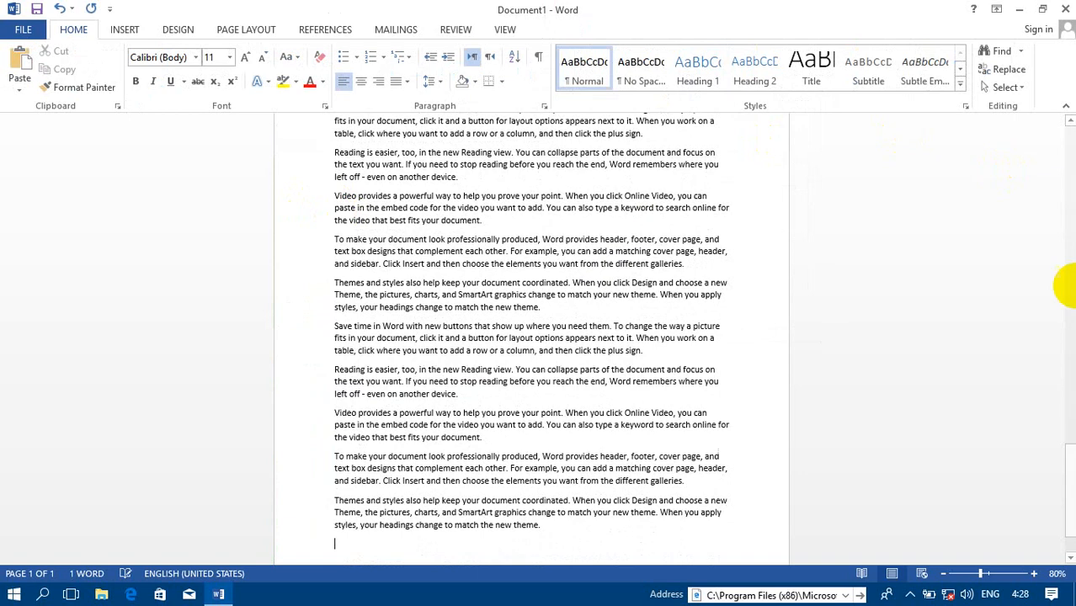
{"action": "left_click_drag", "start_coordinate": [1065, 457], "coordinate": [1042, 173]}
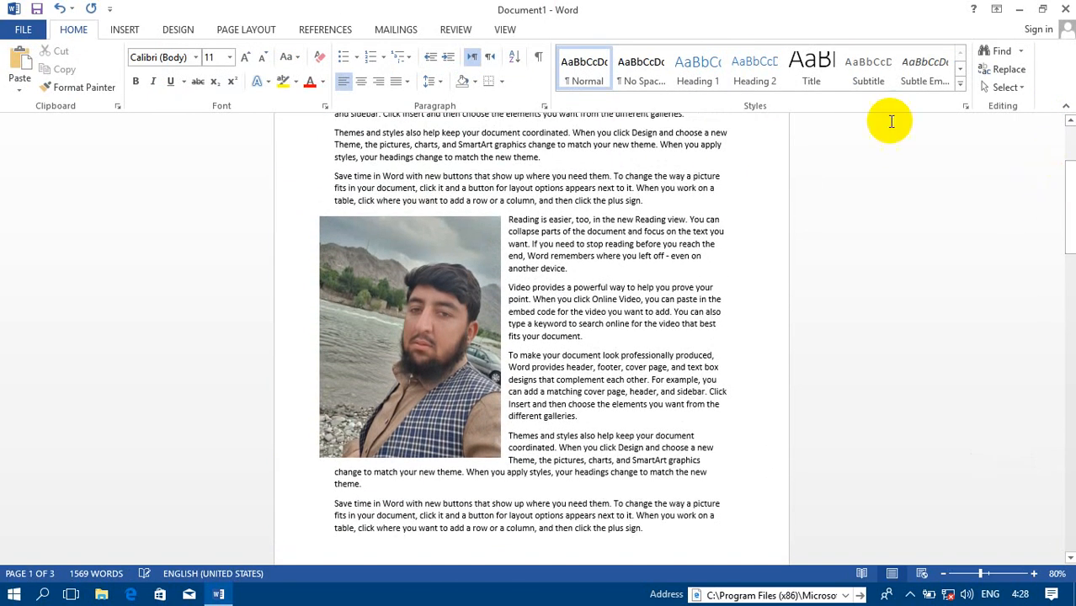
Review the picture's position presets and move the picture up and right so the paragraphs flow on both sides of it.
{"action": "left_click", "coordinate": [400, 349]}
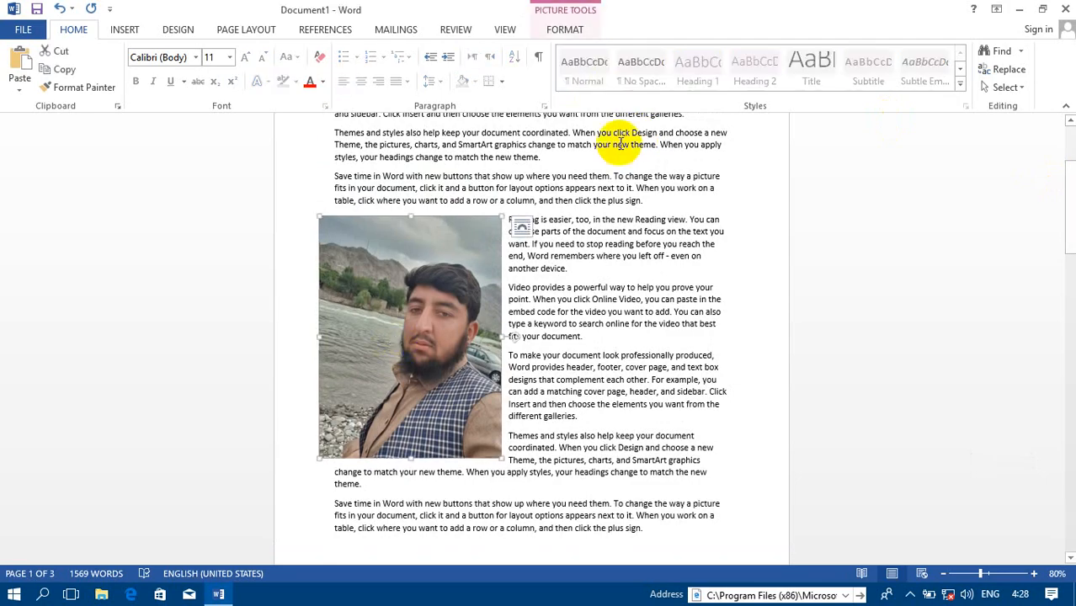
{"action": "left_click", "coordinate": [573, 266]}
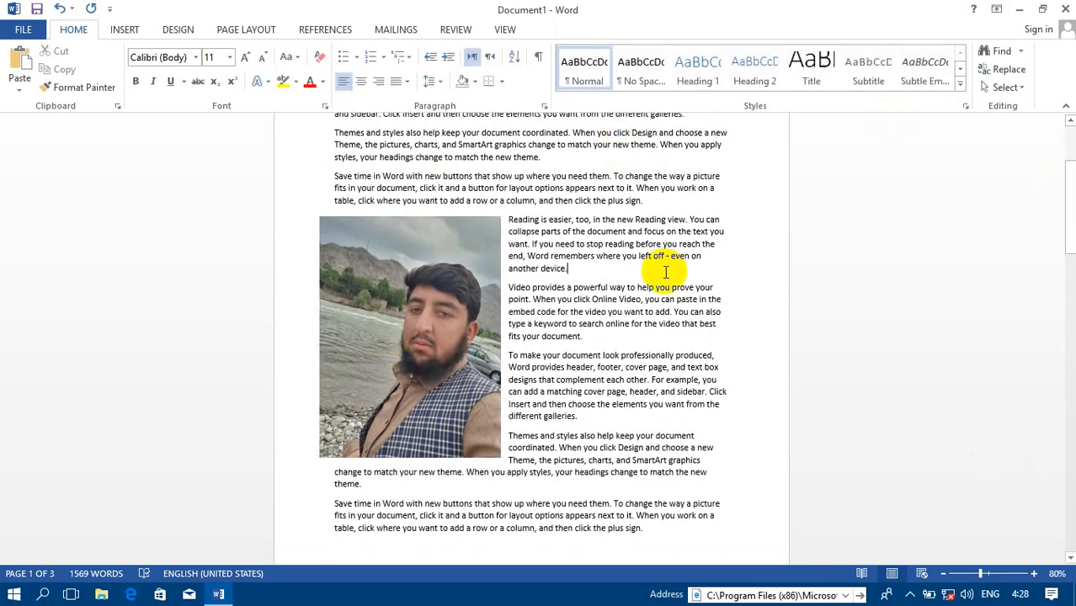
{"action": "left_click", "coordinate": [369, 261]}
{"action": "left_click", "coordinate": [557, 36]}
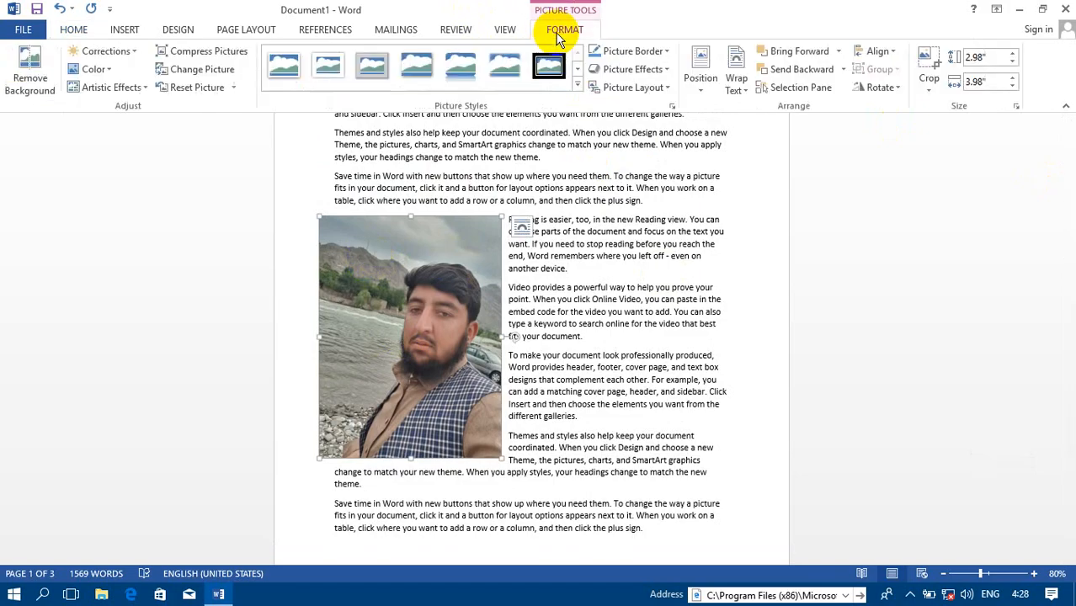
{"action": "left_click", "coordinate": [699, 90]}
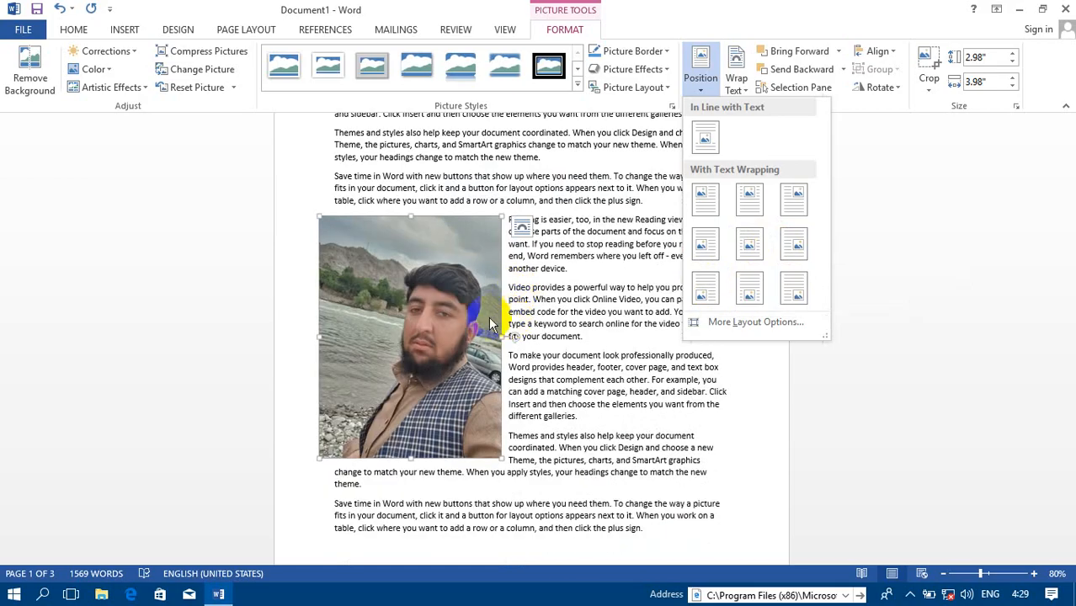
{"action": "left_click", "coordinate": [407, 325]}
{"action": "left_click_drag", "start_coordinate": [408, 324], "coordinate": [459, 285]}
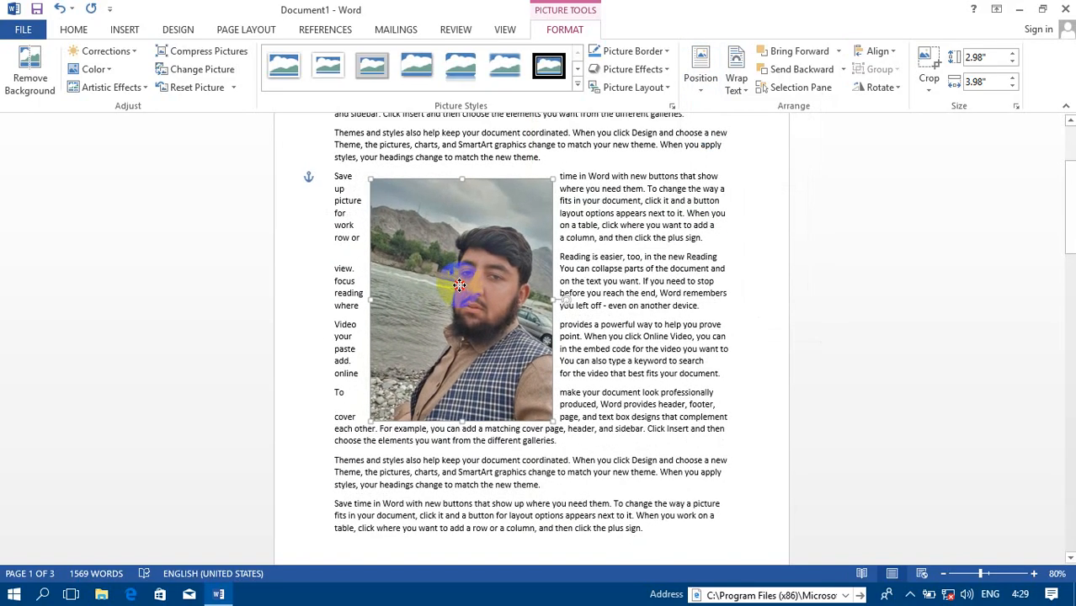
{"action": "left_click_drag", "start_coordinate": [459, 284], "coordinate": [544, 215]}
Try Behind Text wrapping on the picture and undo it.
{"action": "left_click", "coordinate": [746, 93]}
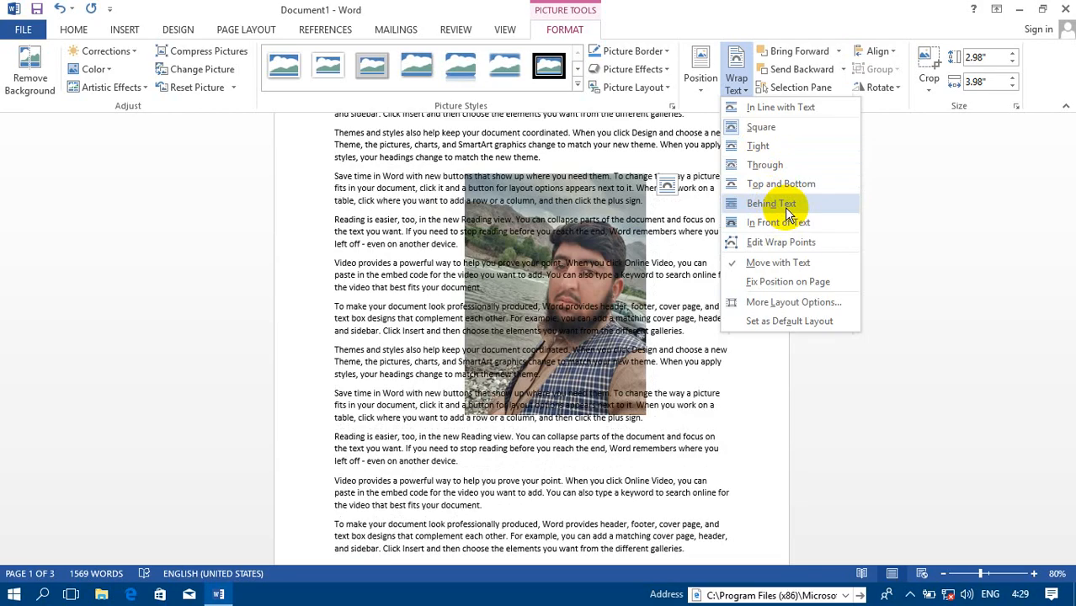
{"action": "left_click", "coordinate": [789, 215]}
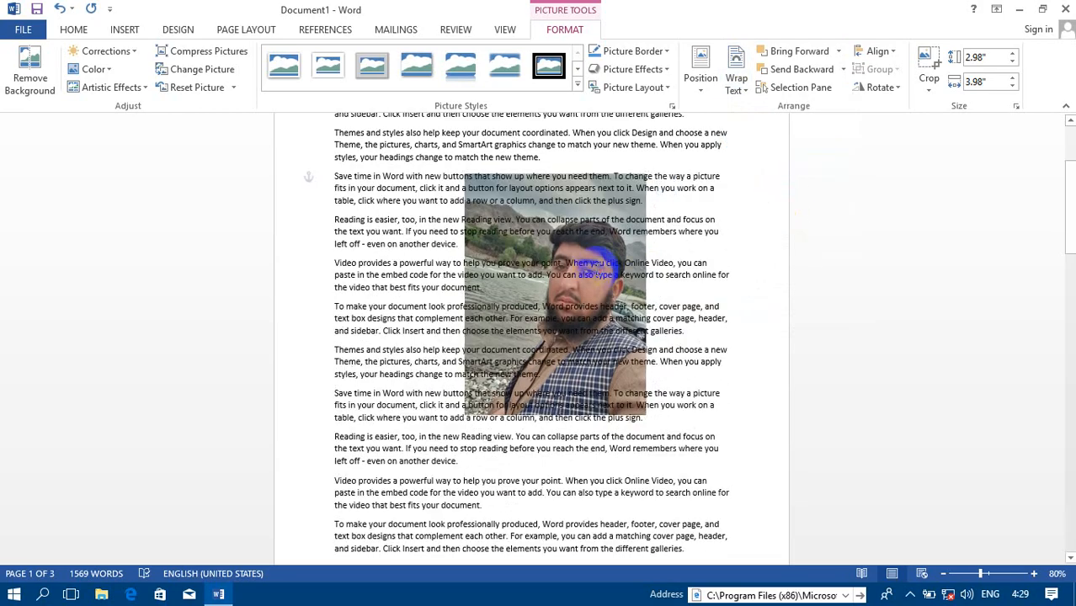
{"action": "left_click", "coordinate": [556, 288]}
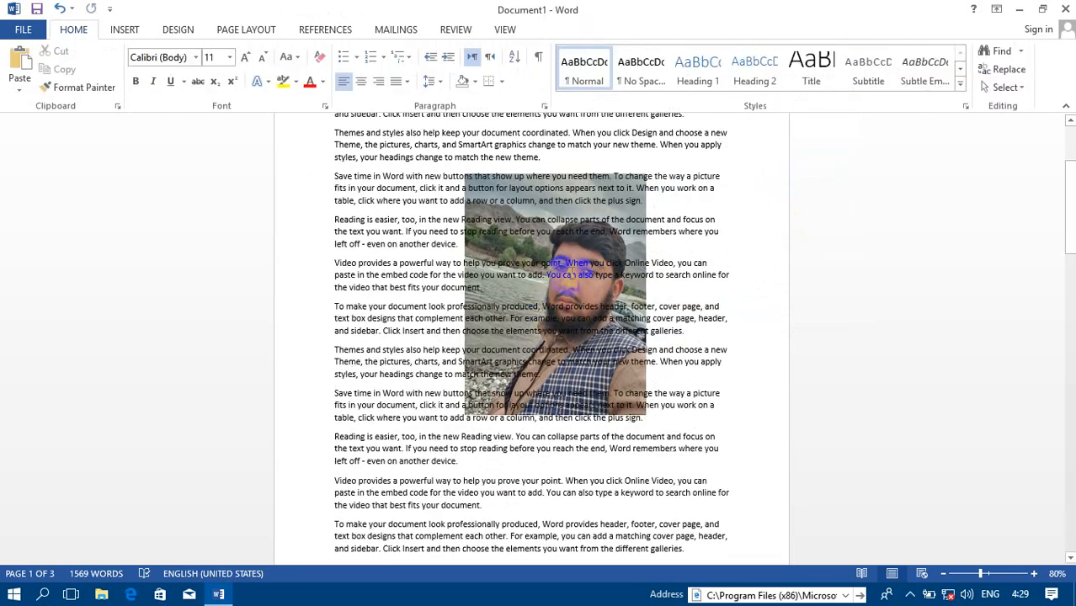
{"action": "left_click_drag", "start_coordinate": [578, 275], "coordinate": [499, 264]}
{"action": "left_click", "coordinate": [564, 242]}
Set the picture's text wrapping to Tight and move it down and right, close to the right page margin.
{"action": "left_click", "coordinate": [556, 324]}
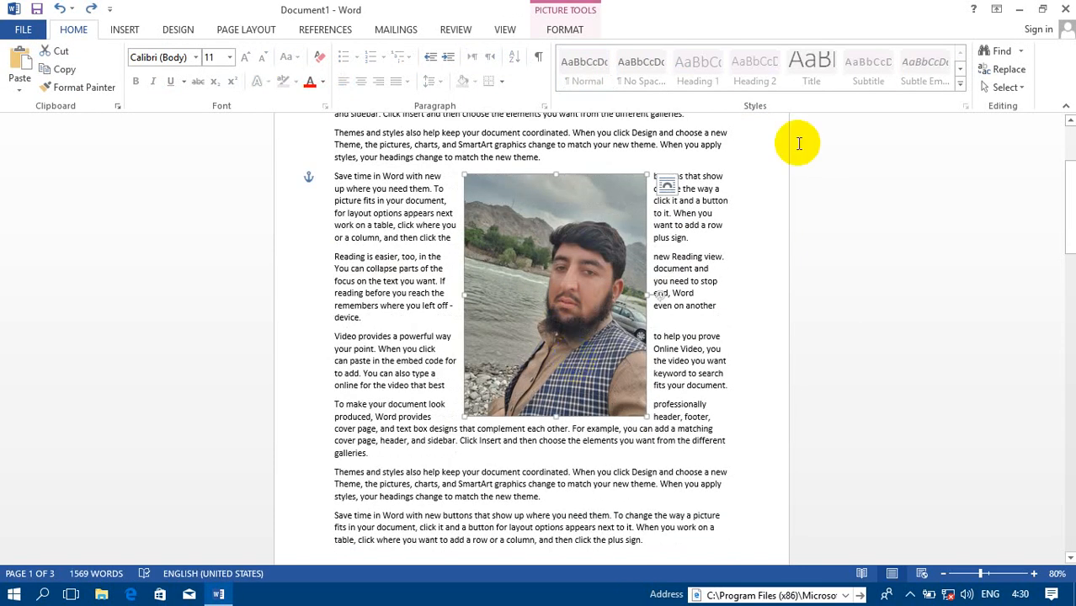
{"action": "left_click", "coordinate": [566, 29]}
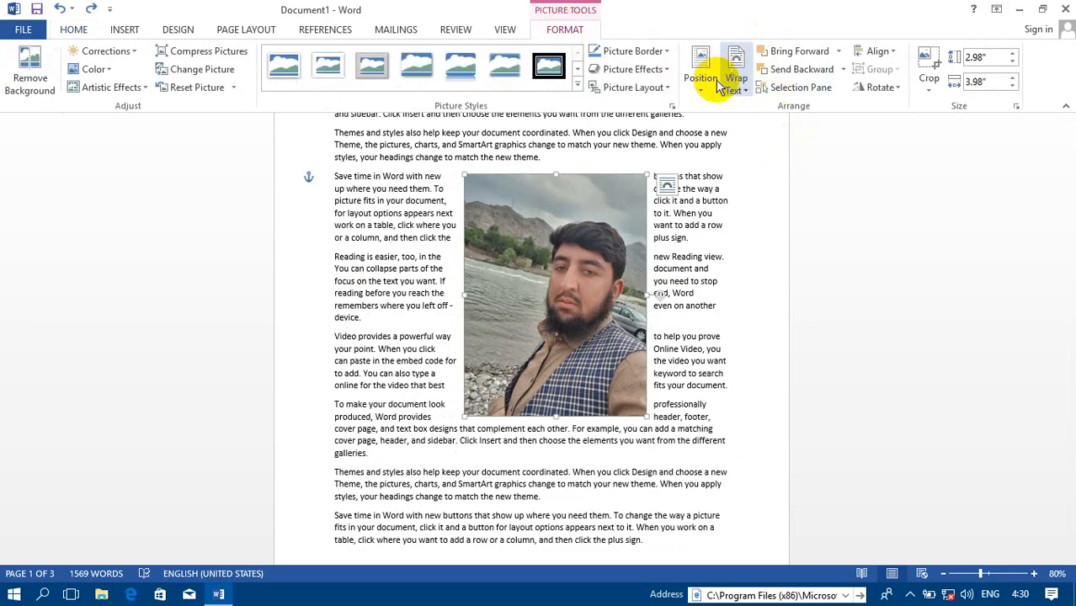
{"action": "left_click", "coordinate": [746, 92]}
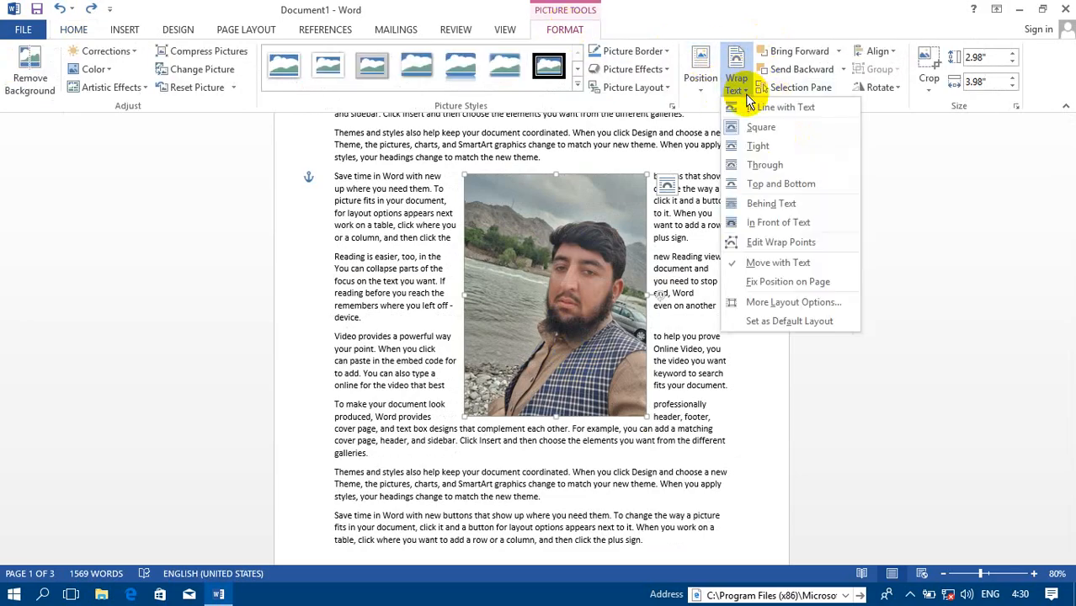
{"action": "left_click", "coordinate": [758, 148]}
{"action": "left_click_drag", "start_coordinate": [564, 243], "coordinate": [653, 288]}
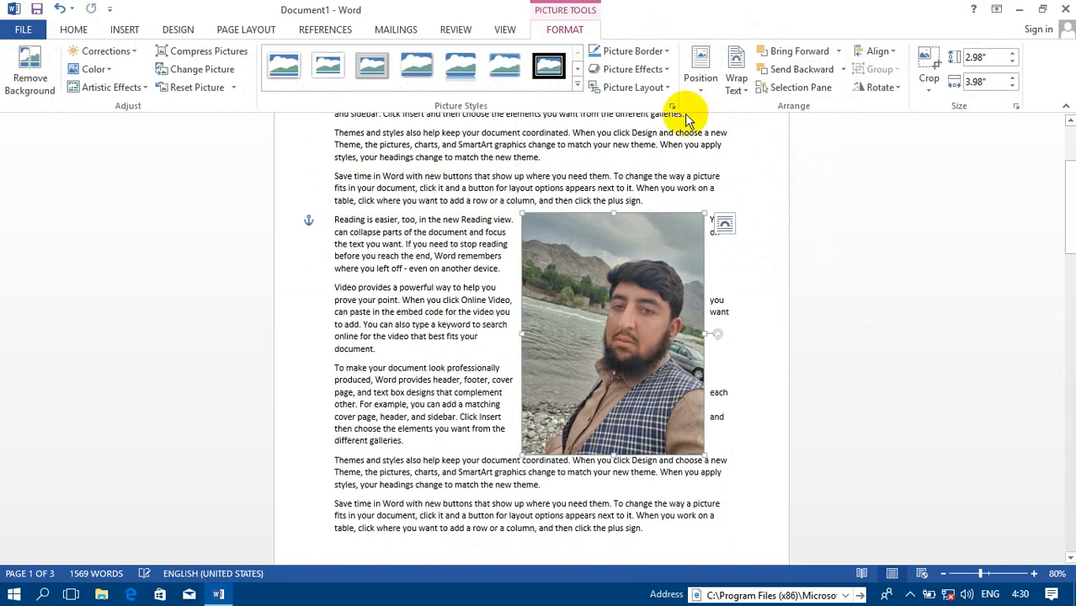
Edit the picture's wrap points, pulling its upper-right and upper-left corners inward so the text wraps along slanted edges.
{"action": "left_click", "coordinate": [737, 84]}
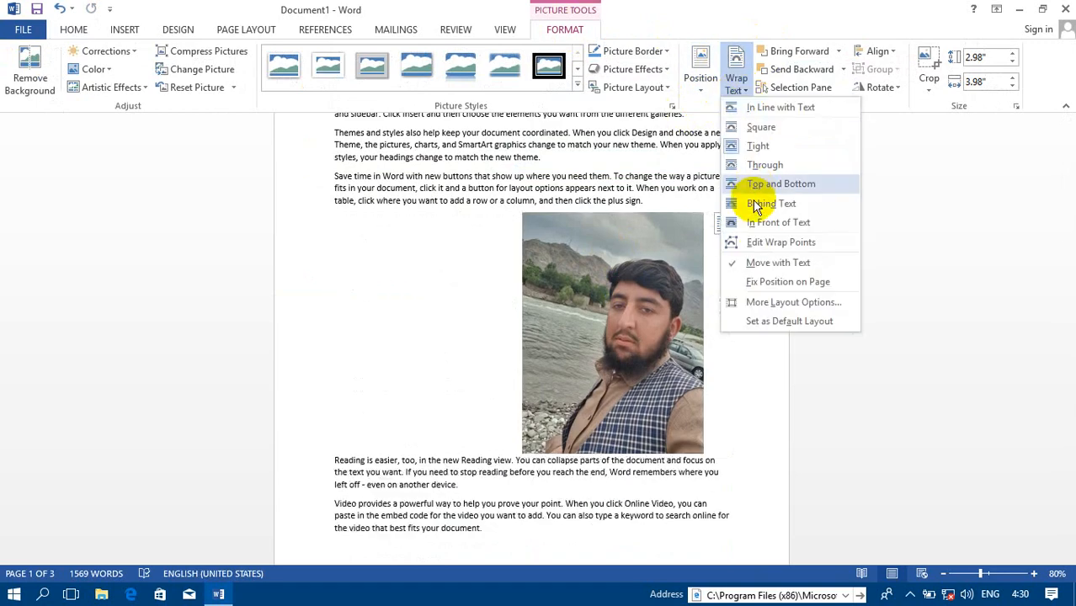
{"action": "left_click", "coordinate": [771, 245]}
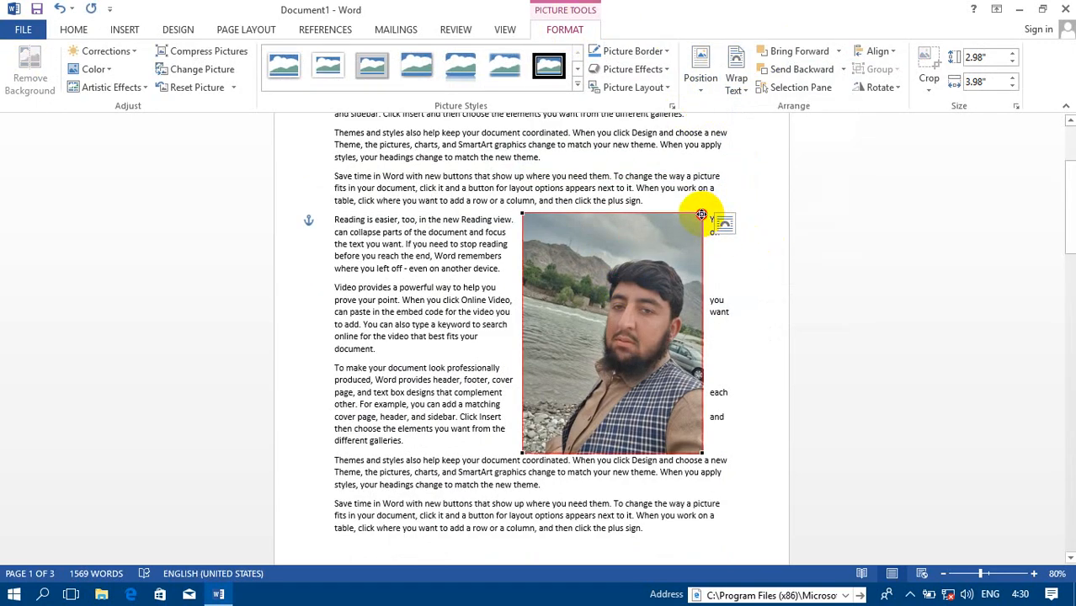
{"action": "left_click_drag", "start_coordinate": [702, 215], "coordinate": [680, 232]}
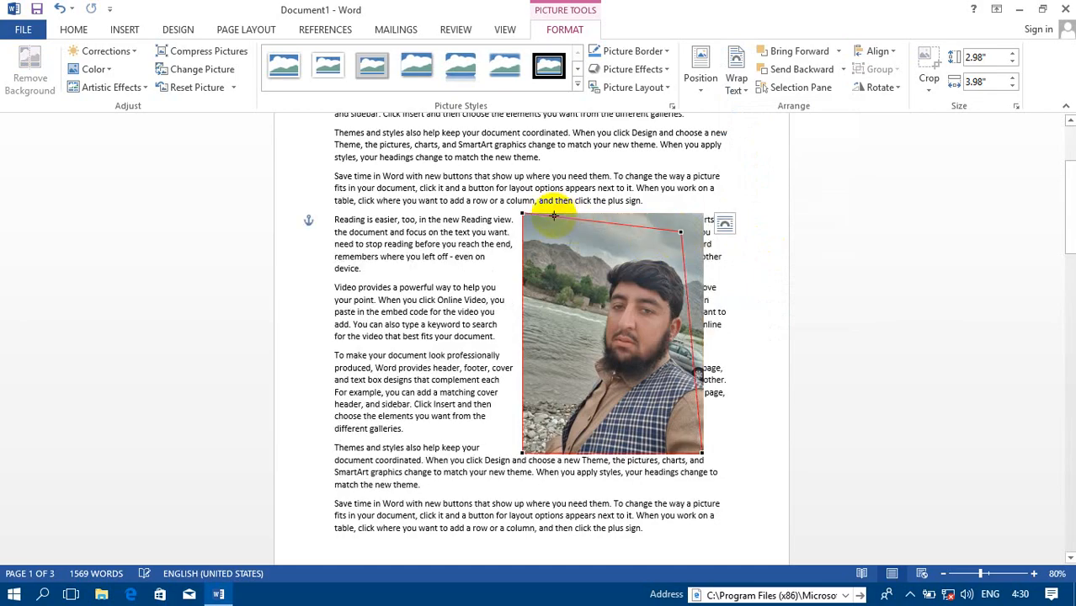
{"action": "left_click_drag", "start_coordinate": [522, 215], "coordinate": [551, 226]}
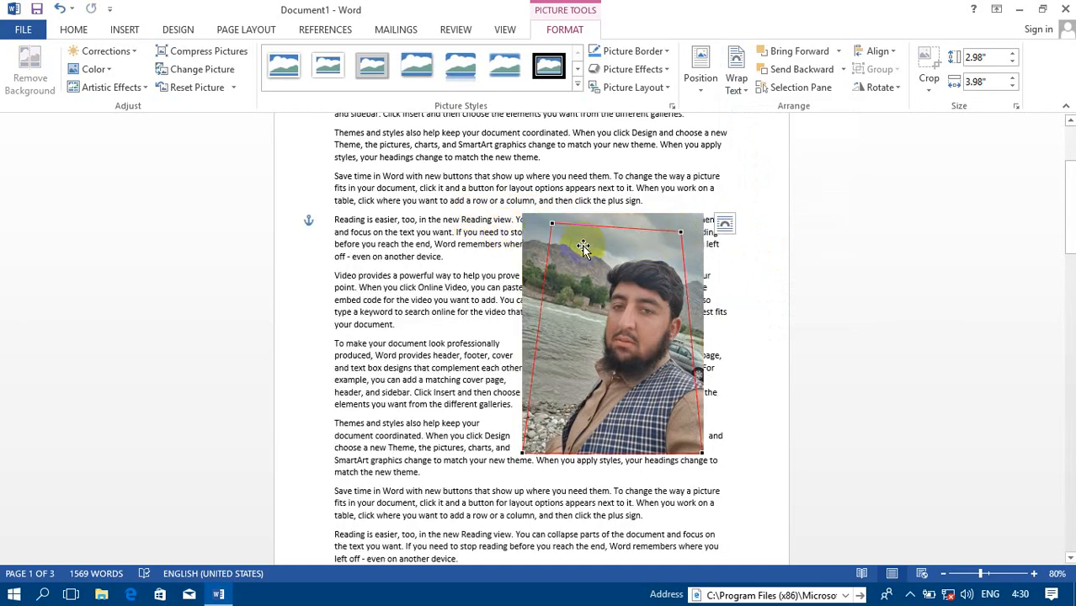
{"action": "left_click", "coordinate": [834, 280]}
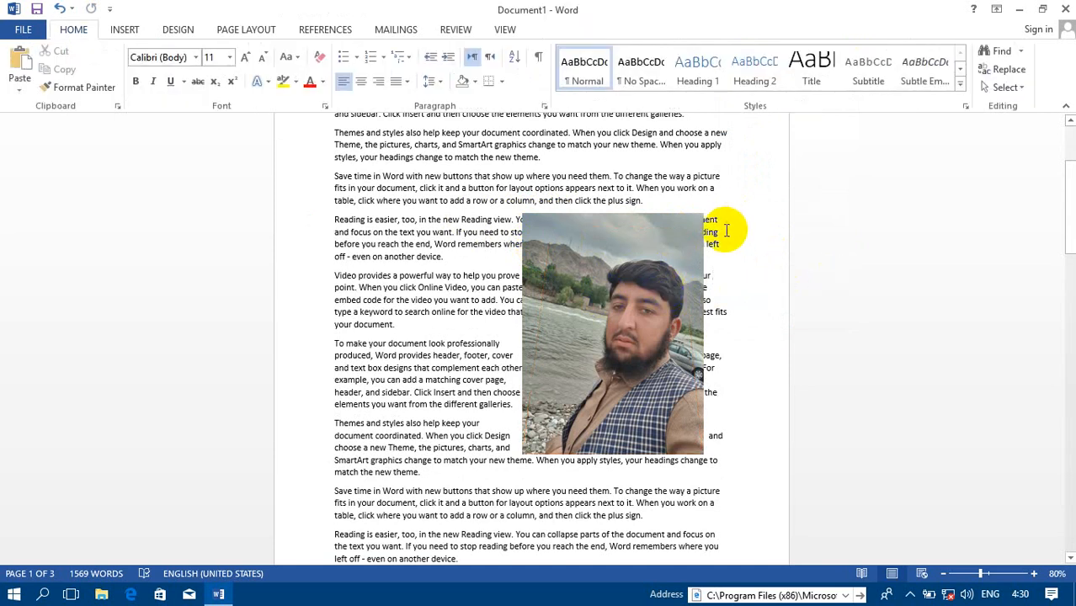
Move the picture left within the paragraphs and set it to Fix Position on Page.
{"action": "left_click_drag", "start_coordinate": [644, 234], "coordinate": [582, 328]}
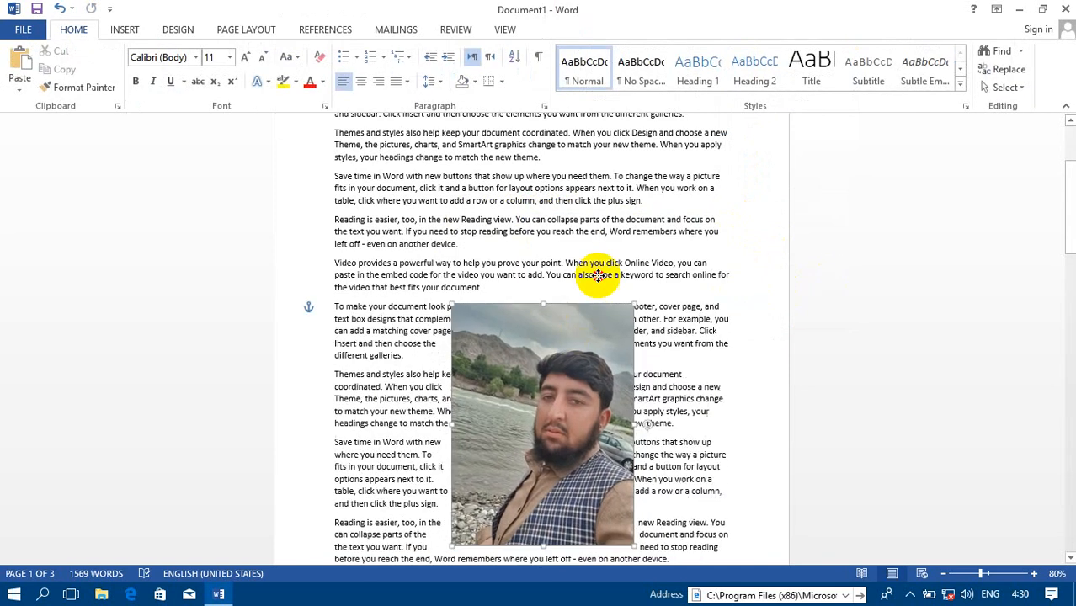
{"action": "left_click_drag", "start_coordinate": [598, 276], "coordinate": [609, 211]}
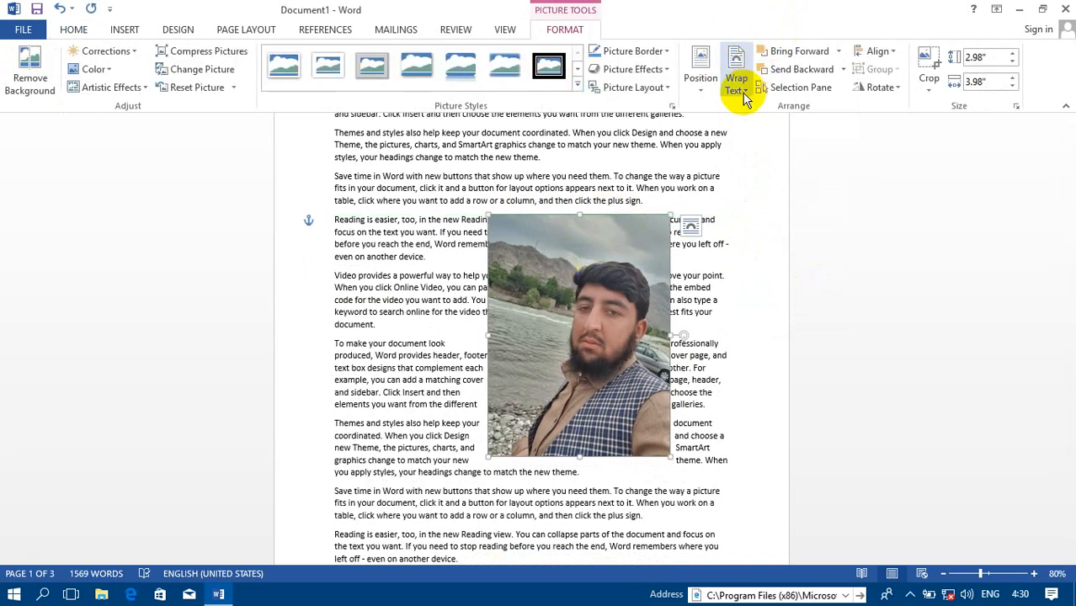
{"action": "left_click", "coordinate": [736, 76]}
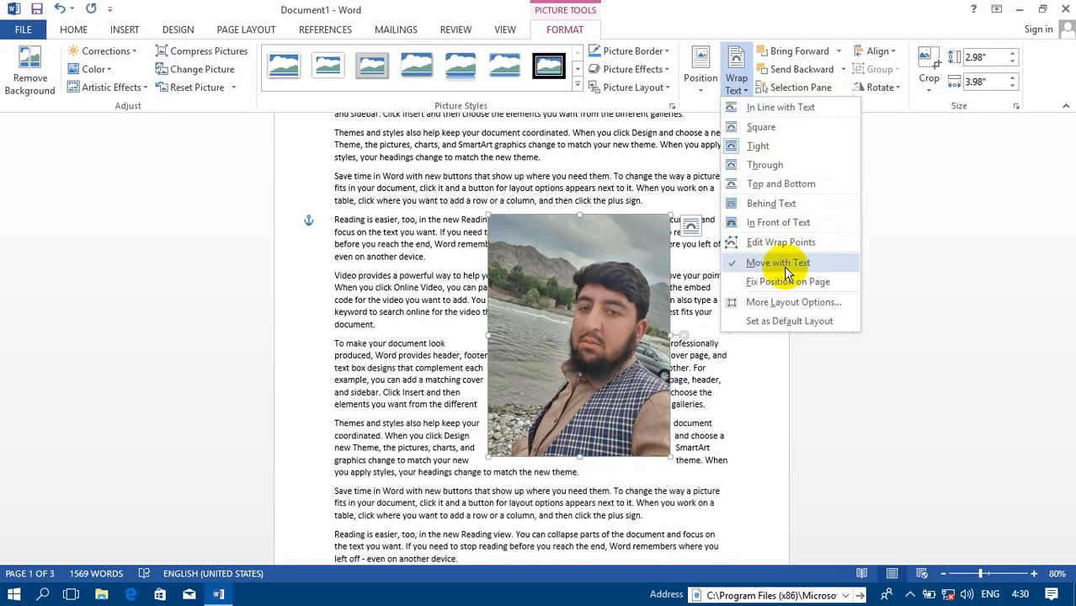
{"action": "left_click", "coordinate": [784, 272]}
{"action": "left_click_drag", "start_coordinate": [551, 290], "coordinate": [525, 293]}
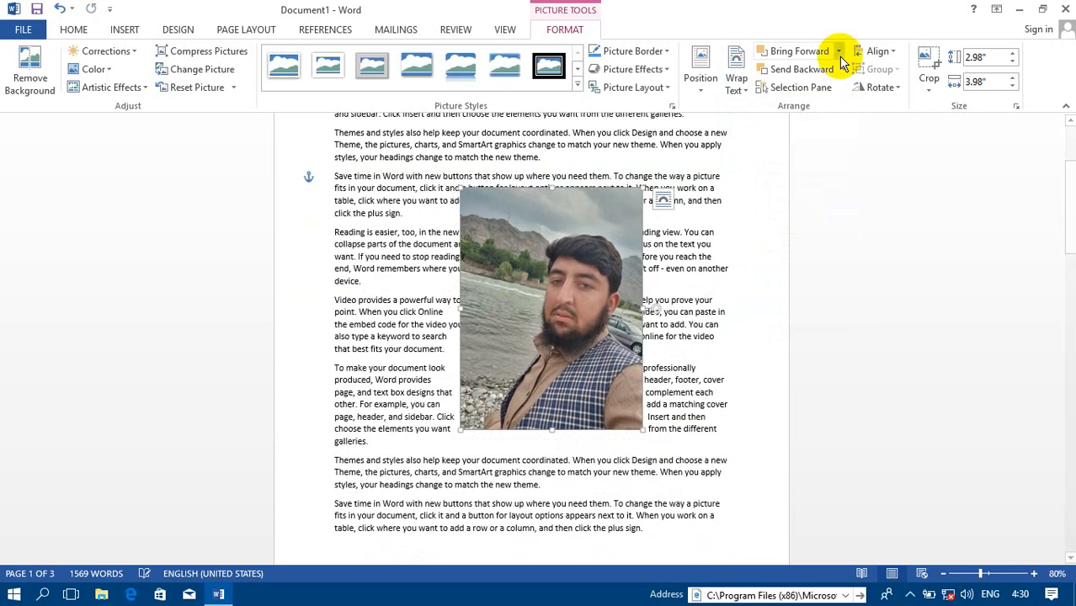
Switch the picture back to Move with Text and shift it slightly left among the paragraphs.
{"action": "left_click", "coordinate": [736, 80]}
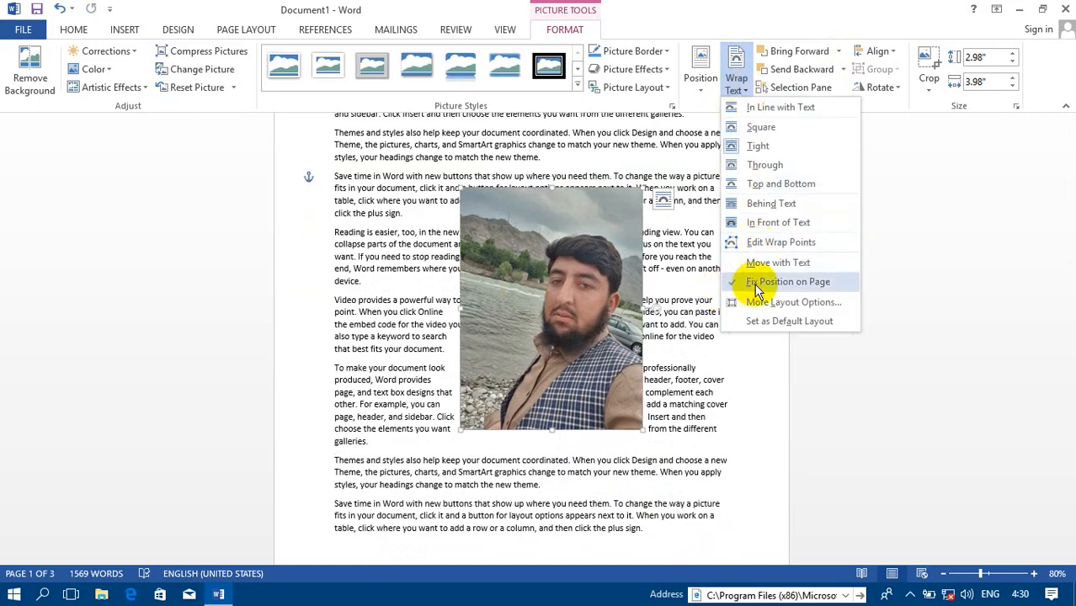
{"action": "left_click", "coordinate": [762, 287]}
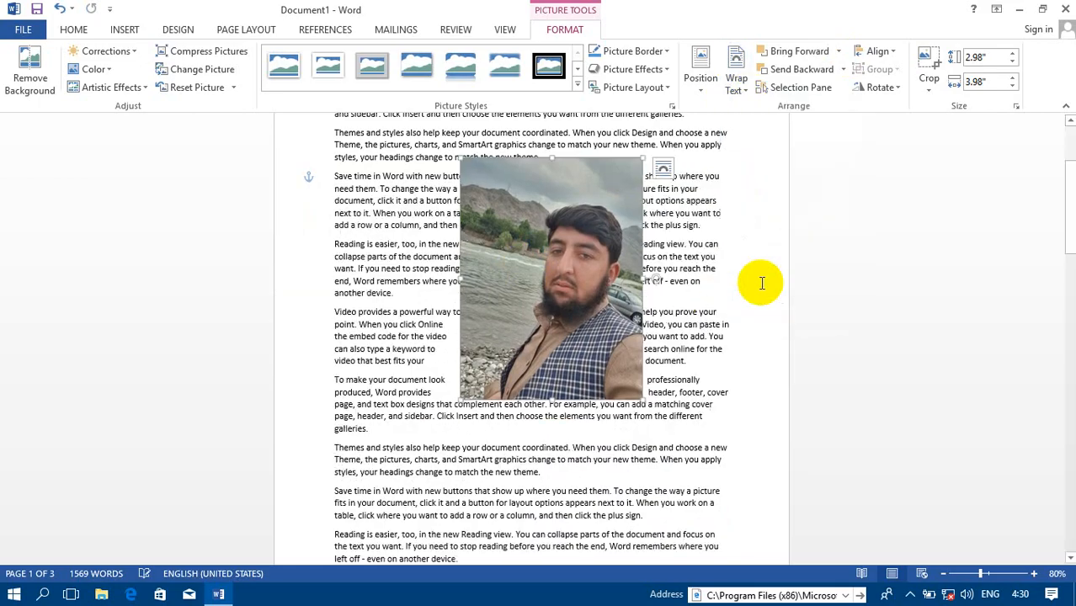
{"action": "mouse_move", "coordinate": [557, 284]}
{"action": "left_mouse_down"}
{"action": "mouse_move", "coordinate": [556, 271]}
{"action": "mouse_move", "coordinate": [549, 281]}
{"action": "mouse_move", "coordinate": [563, 249]}
{"action": "mouse_move", "coordinate": [530, 275]}
{"action": "mouse_move", "coordinate": [539, 278]}
{"action": "left_mouse_up"}
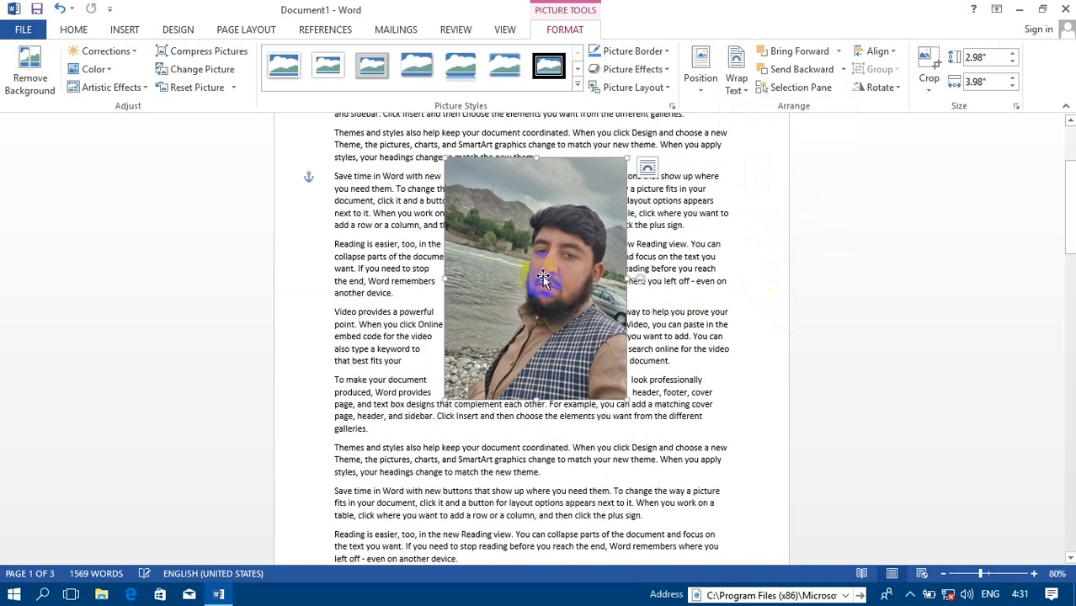
{"action": "left_click", "coordinate": [696, 253]}
{"action": "left_click", "coordinate": [500, 242]}
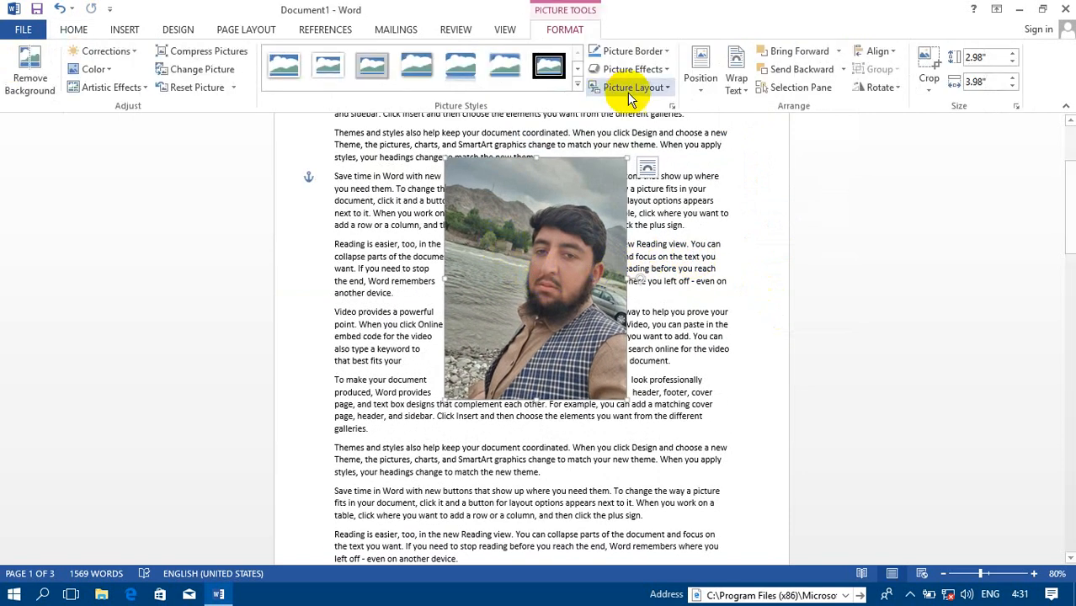
Set the picture's distance from text to 4 inches at the top and bottom, and make this wrapping the default layout.
{"action": "left_click", "coordinate": [737, 84]}
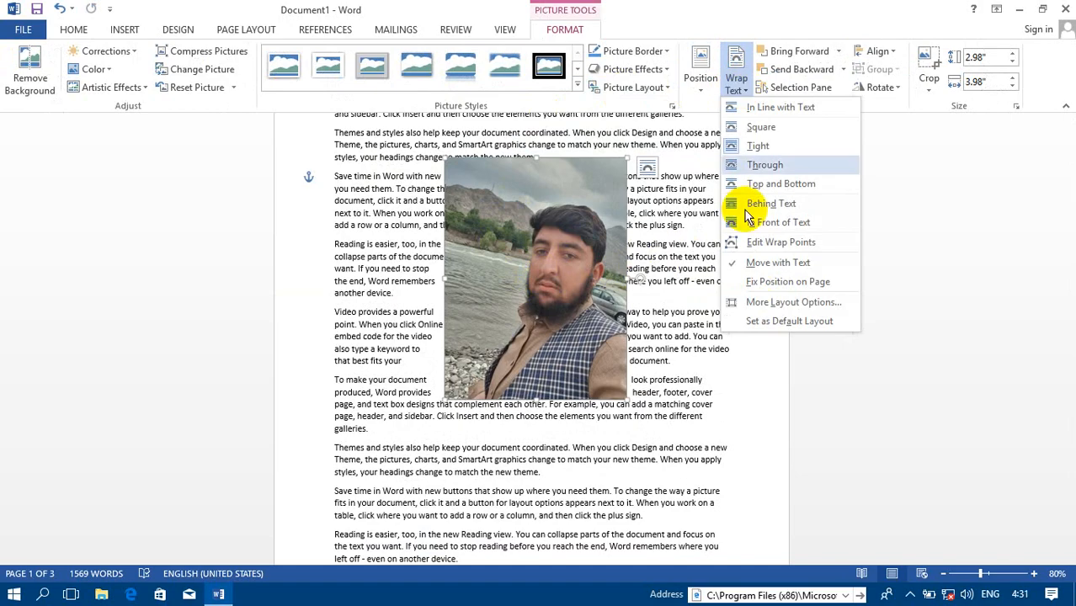
{"action": "left_click", "coordinate": [783, 303]}
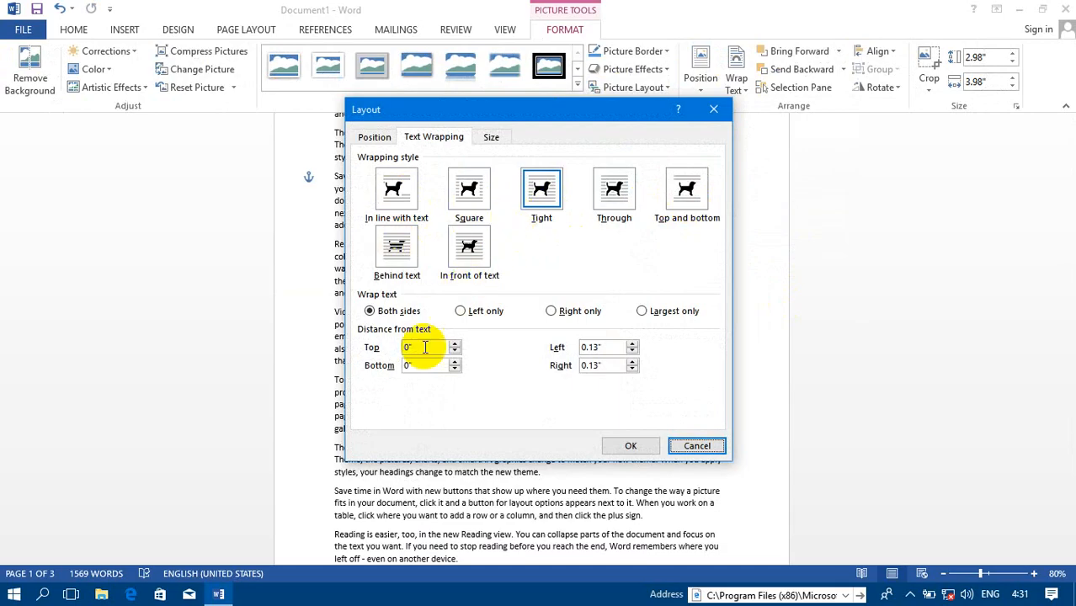
{"action": "left_click_drag", "start_coordinate": [432, 347], "coordinate": [374, 348]}
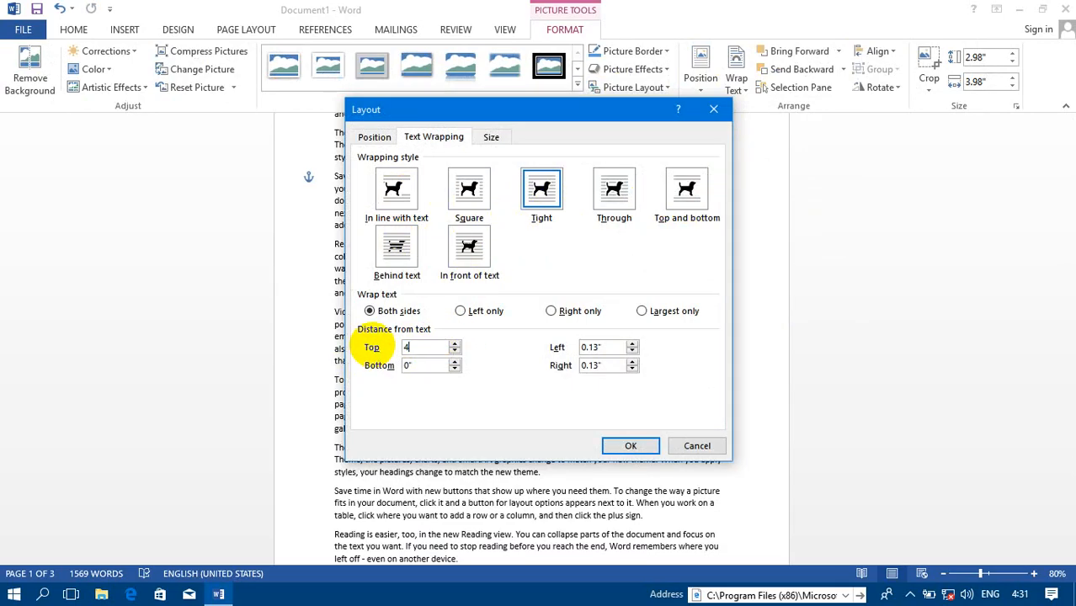
{"action": "left_click", "coordinate": [429, 365]}
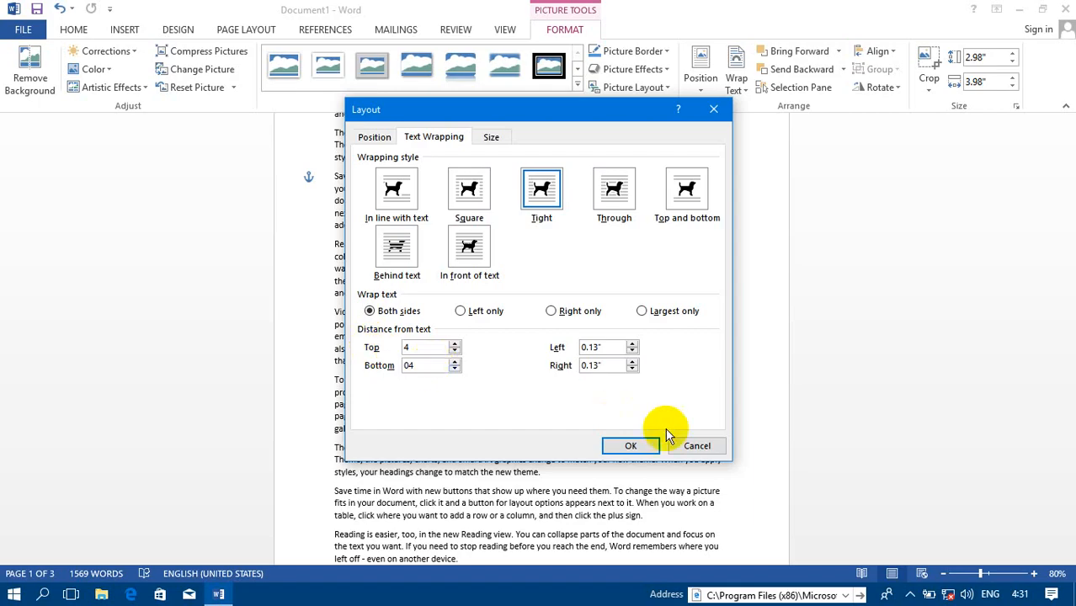
{"action": "left_click", "coordinate": [630, 444]}
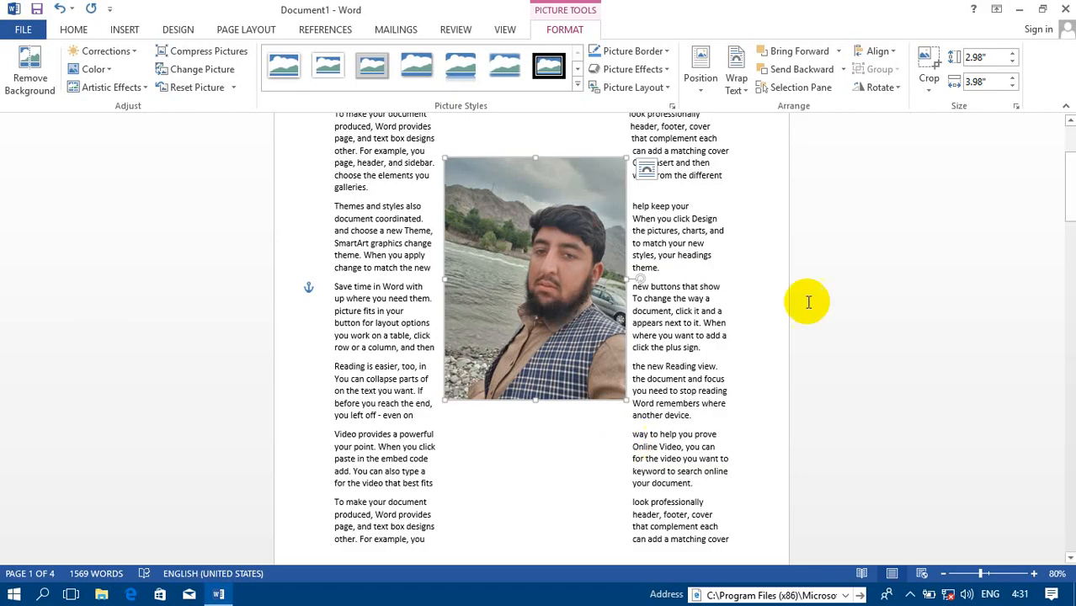
{"action": "left_click", "coordinate": [745, 102]}
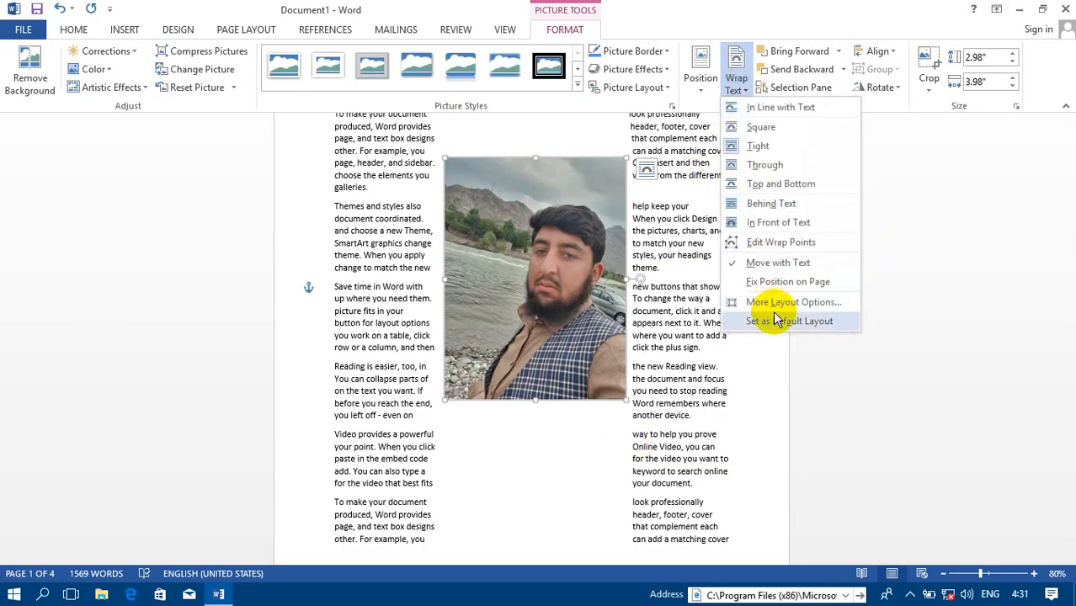
{"action": "left_click", "coordinate": [773, 321]}
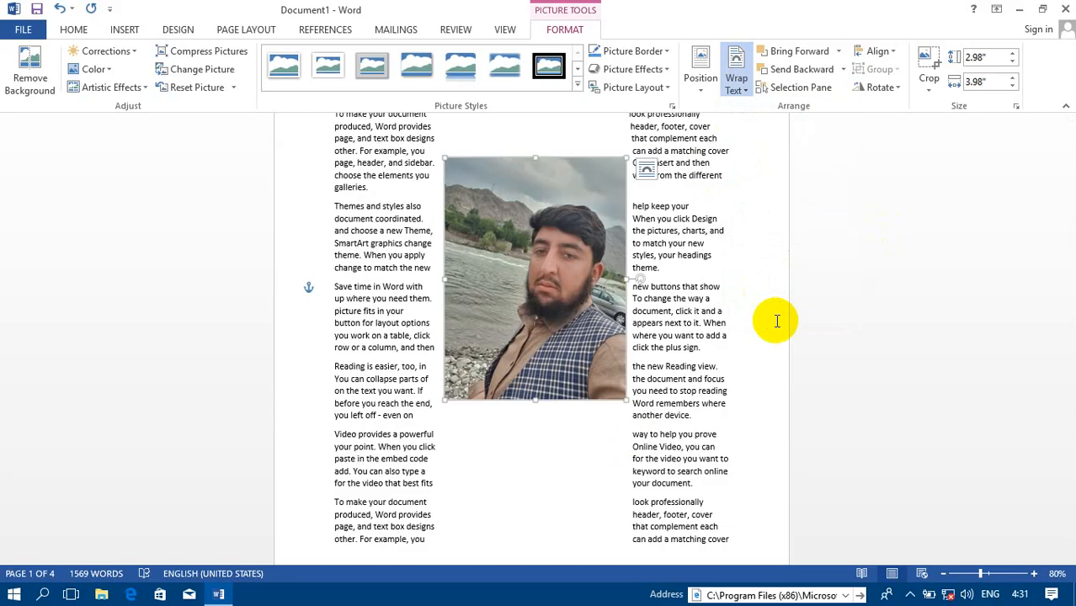
Move the picture to the page's right edge and set its text wrapping to In Line with Text.
{"action": "left_click_drag", "start_coordinate": [571, 253], "coordinate": [759, 275]}
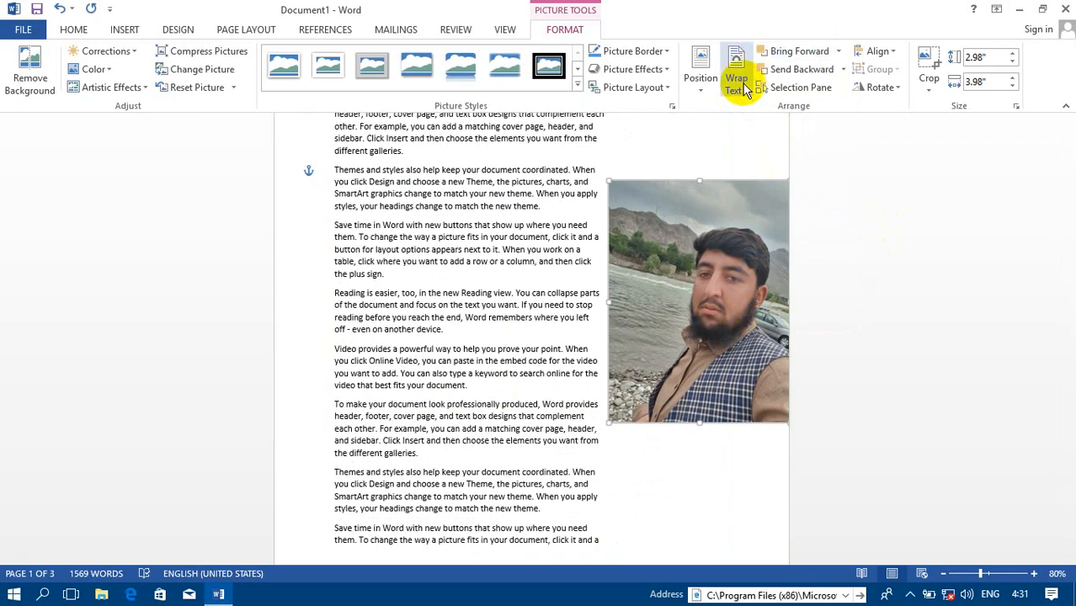
{"action": "left_click", "coordinate": [737, 80]}
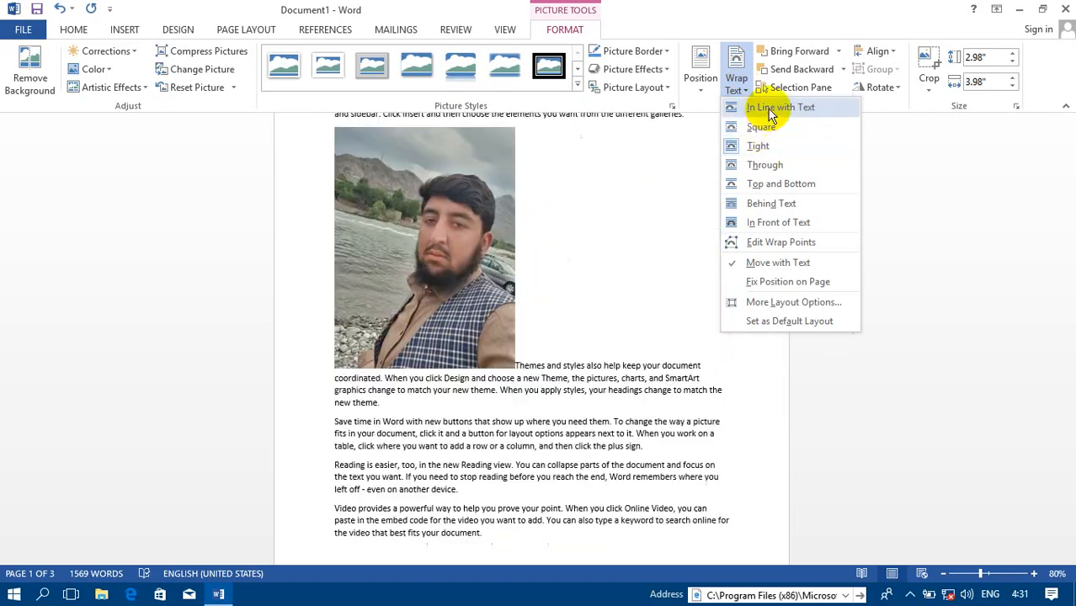
{"action": "left_click", "coordinate": [768, 109]}
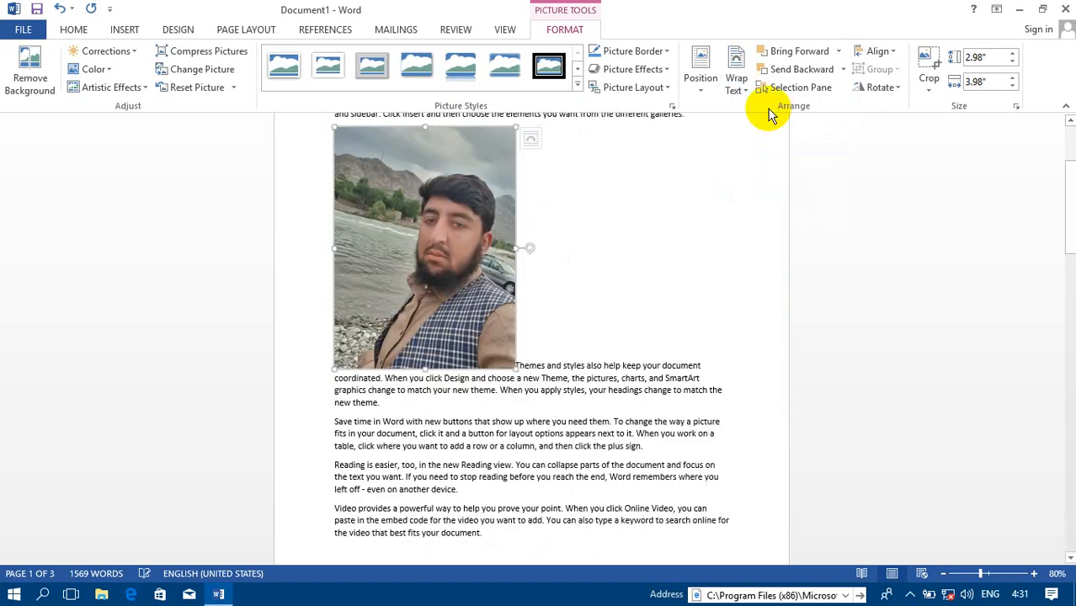
Delete the picture from the document.
{"action": "left_click", "coordinate": [737, 75]}
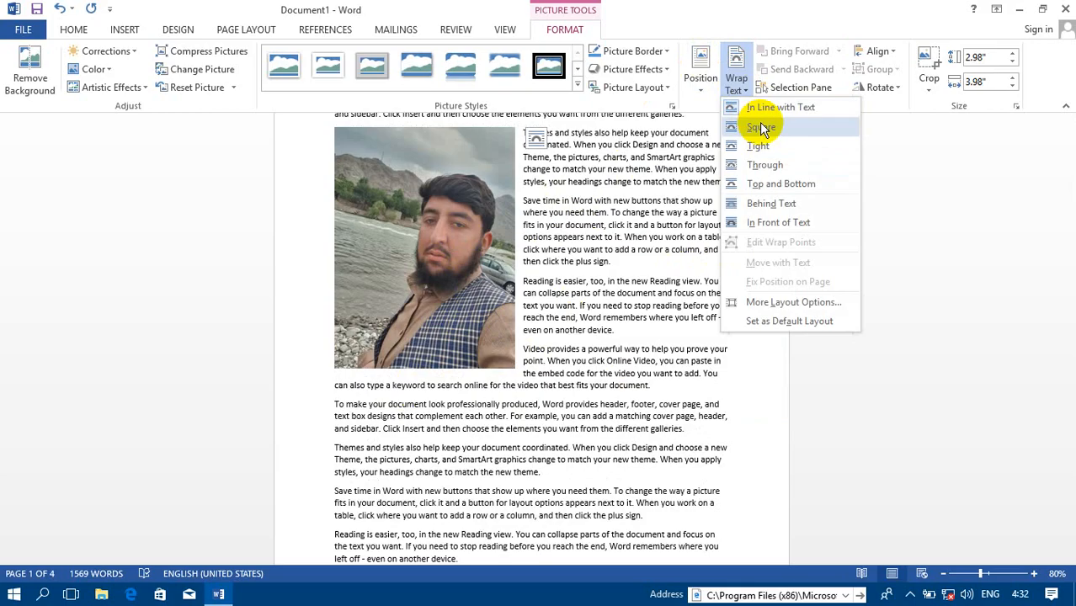
{"action": "left_click", "coordinate": [372, 218]}
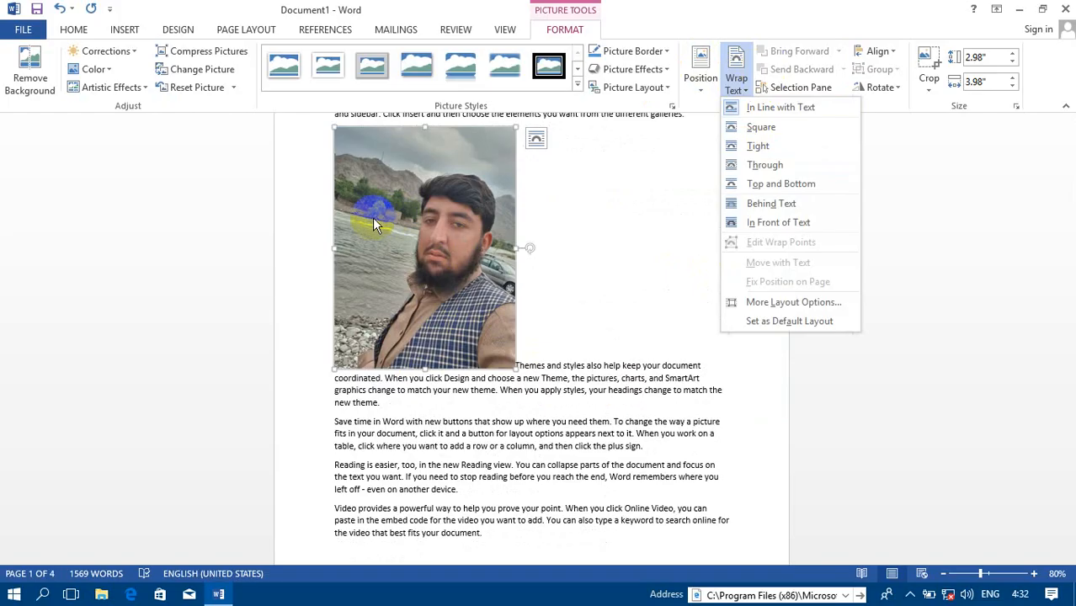
{"action": "left_click", "coordinate": [474, 231]}
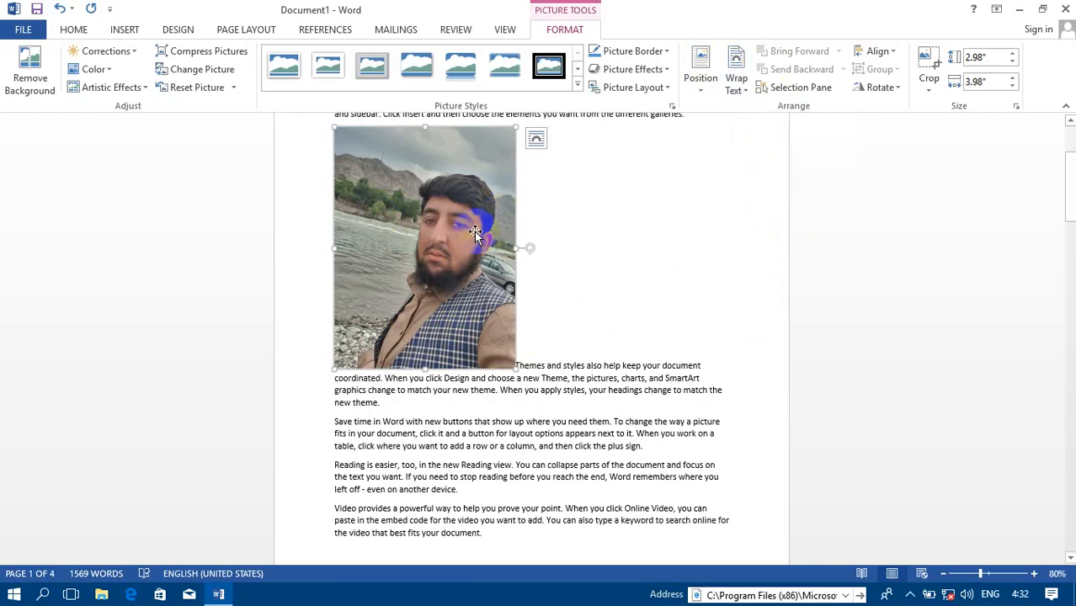
{"action": "key", "text": "Delete"}
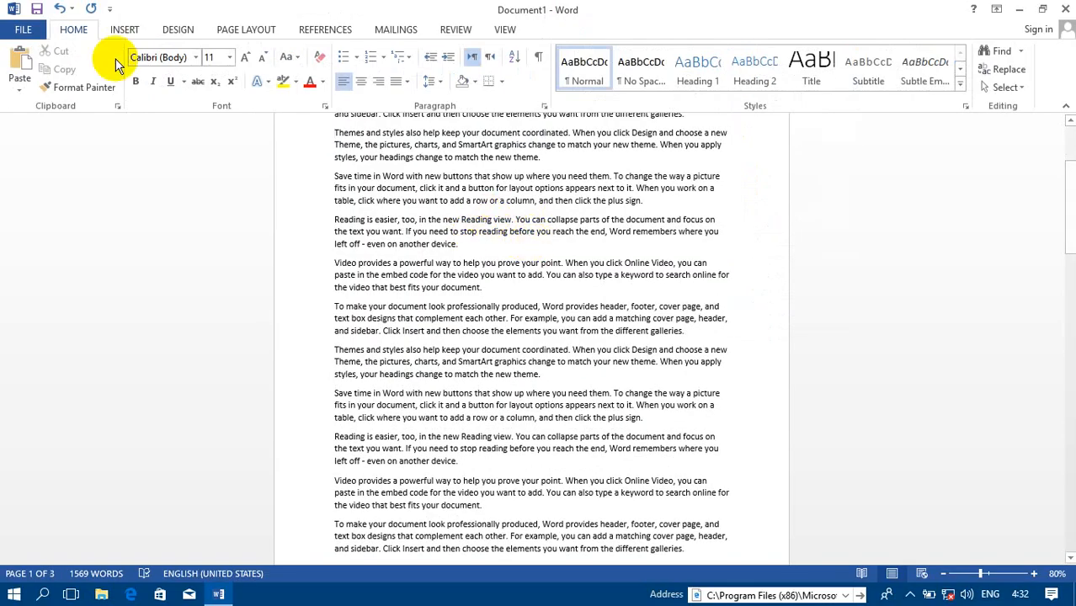
Draw an oval about 1.39" high and 2.1" wide over the text, and place one copy to its lower right and another below it.
{"action": "left_click", "coordinate": [131, 29]}
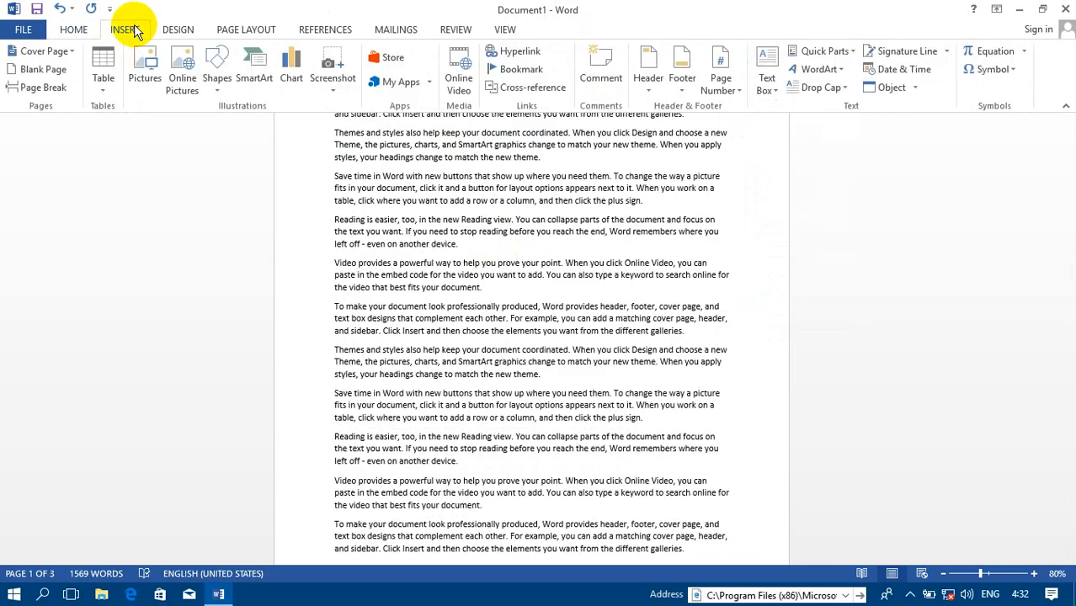
{"action": "left_click", "coordinate": [218, 79]}
{"action": "left_click", "coordinate": [275, 124]}
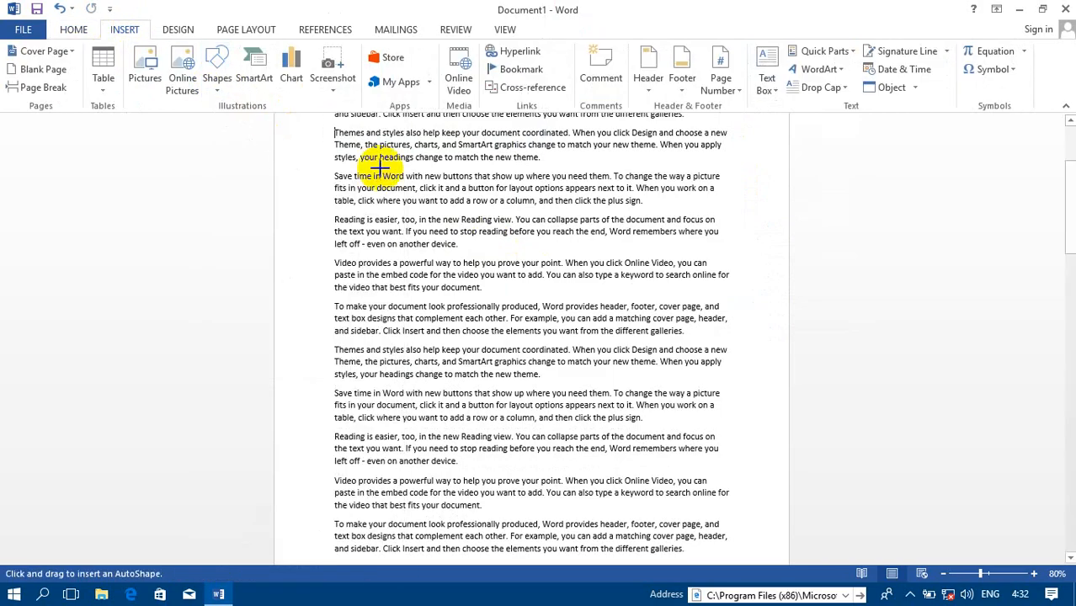
{"action": "left_click_drag", "start_coordinate": [379, 176], "coordinate": [507, 257]}
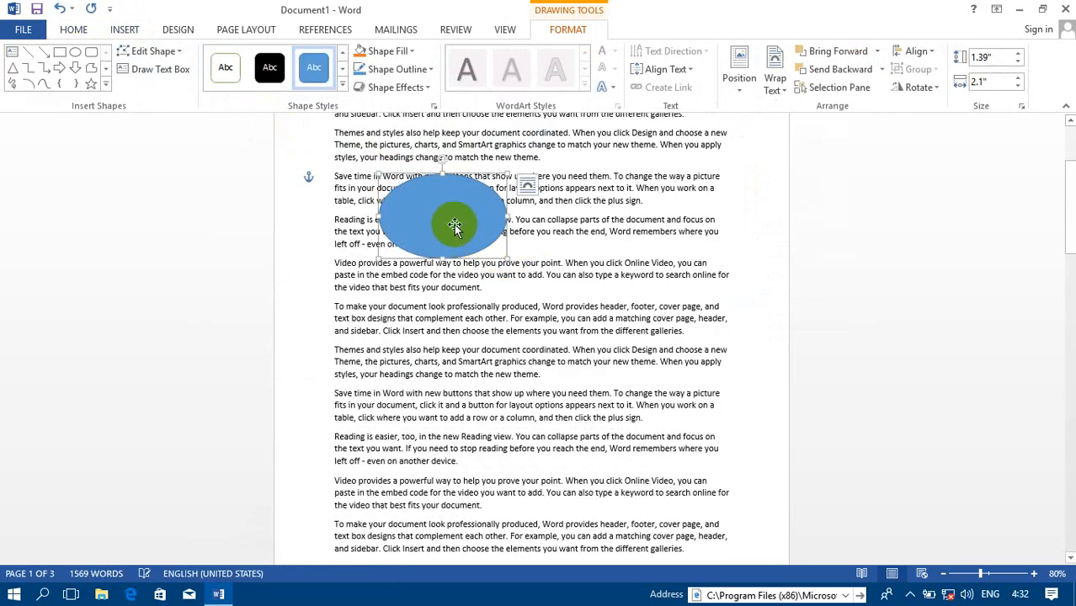
{"action": "left_click_drag", "start_coordinate": [454, 226], "coordinate": [575, 278]}
{"action": "left_click_drag", "start_coordinate": [454, 253], "coordinate": [451, 330]}
Apply a solid black shape style to the upper oval and an orange gradient style to the right one.
{"action": "left_click", "coordinate": [439, 211]}
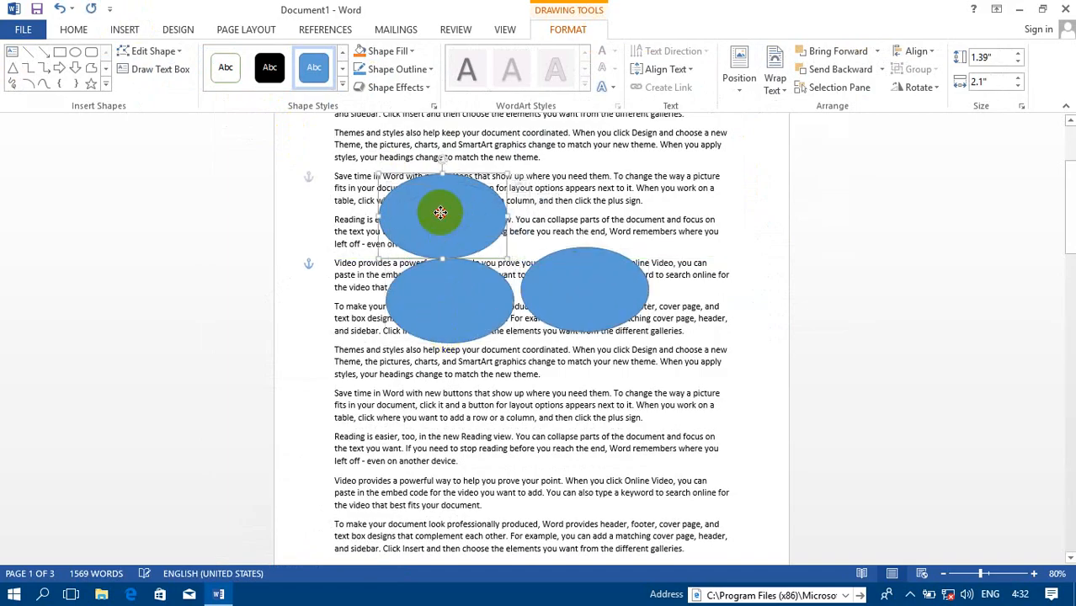
{"action": "left_click", "coordinate": [278, 70]}
{"action": "left_click", "coordinate": [571, 265]}
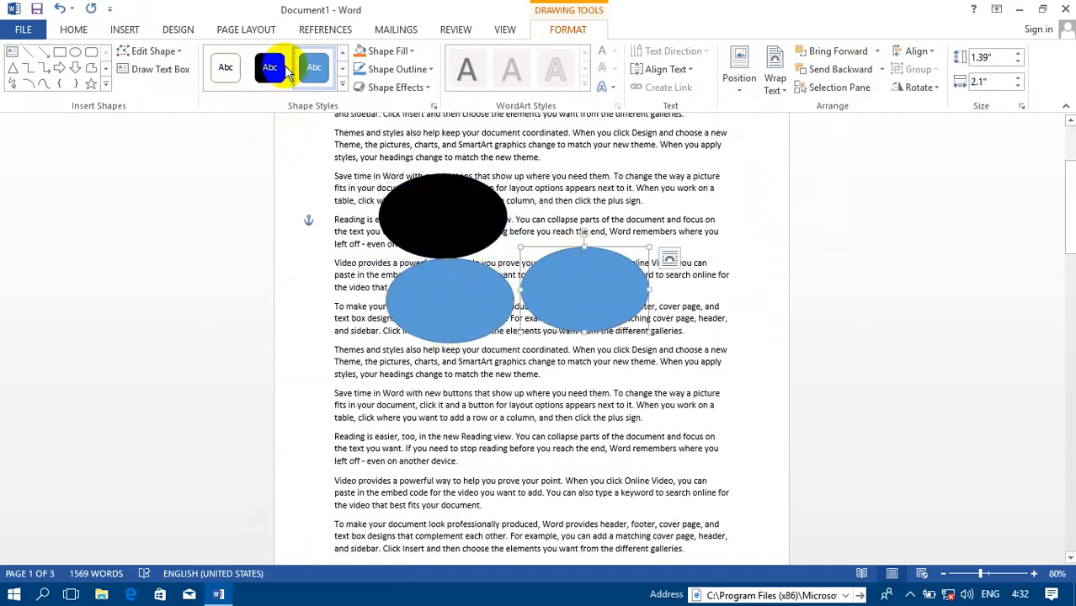
{"action": "left_click", "coordinate": [342, 85]}
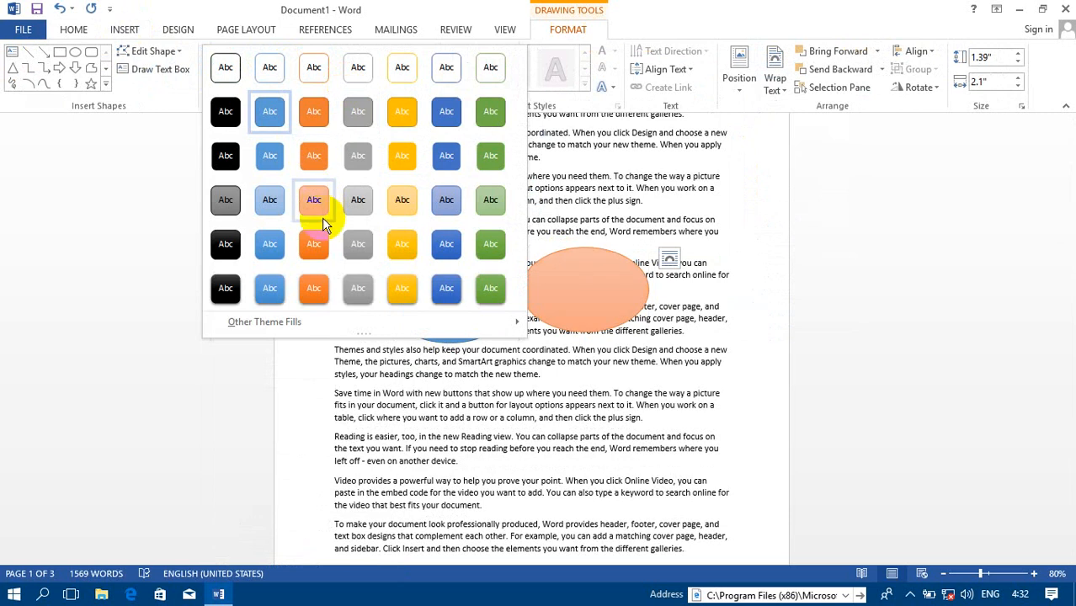
{"action": "key", "text": "Escape"}
Move the black oval up and stack the blue and orange ovals over it so that all three overlap.
{"action": "left_click_drag", "start_coordinate": [432, 233], "coordinate": [483, 206]}
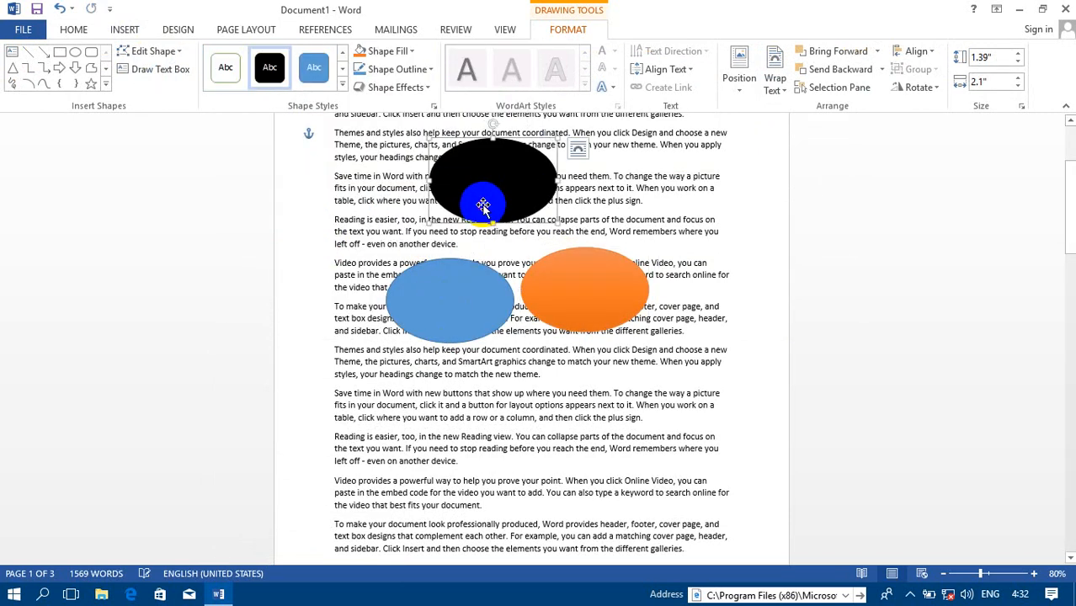
{"action": "left_click", "coordinate": [567, 29]}
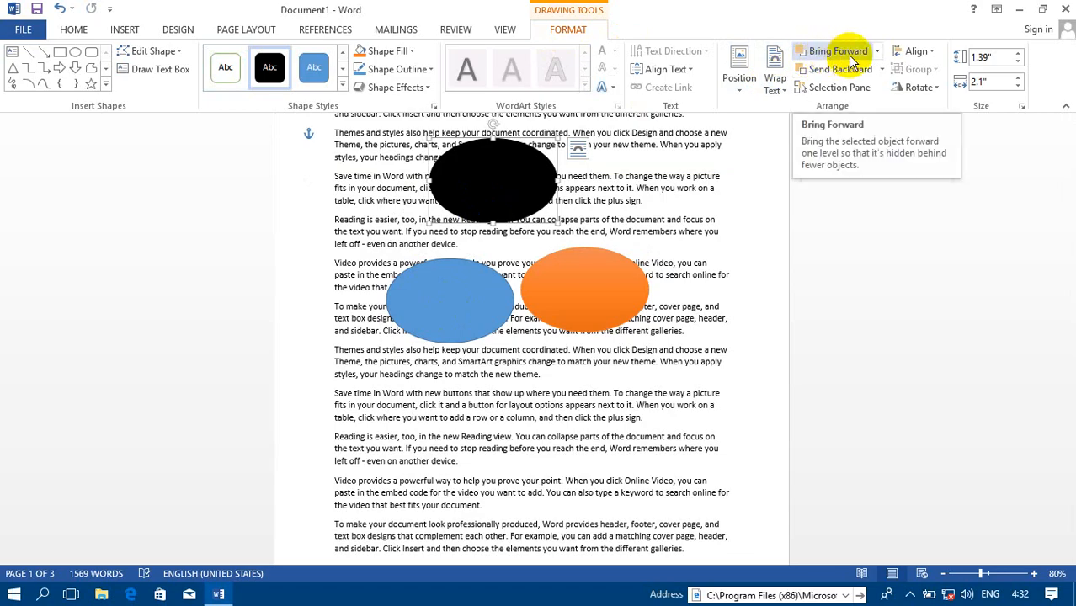
{"action": "left_click", "coordinate": [512, 169]}
{"action": "left_click_drag", "start_coordinate": [465, 301], "coordinate": [502, 197]}
{"action": "left_click_drag", "start_coordinate": [569, 267], "coordinate": [487, 211]}
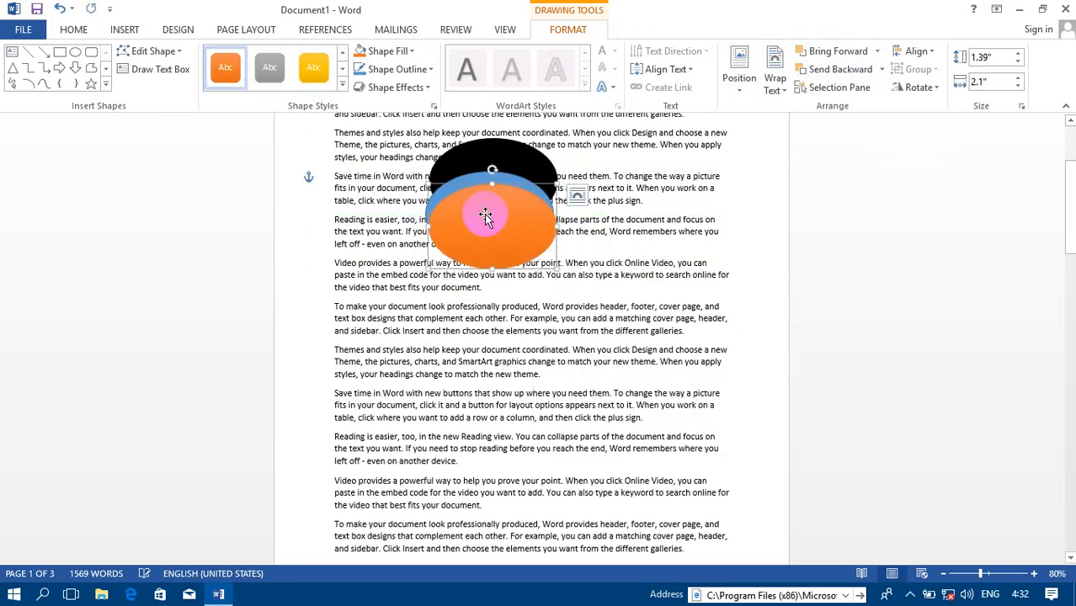
Try to bring the orange oval forward one level in the stack.
{"action": "left_click", "coordinate": [493, 158]}
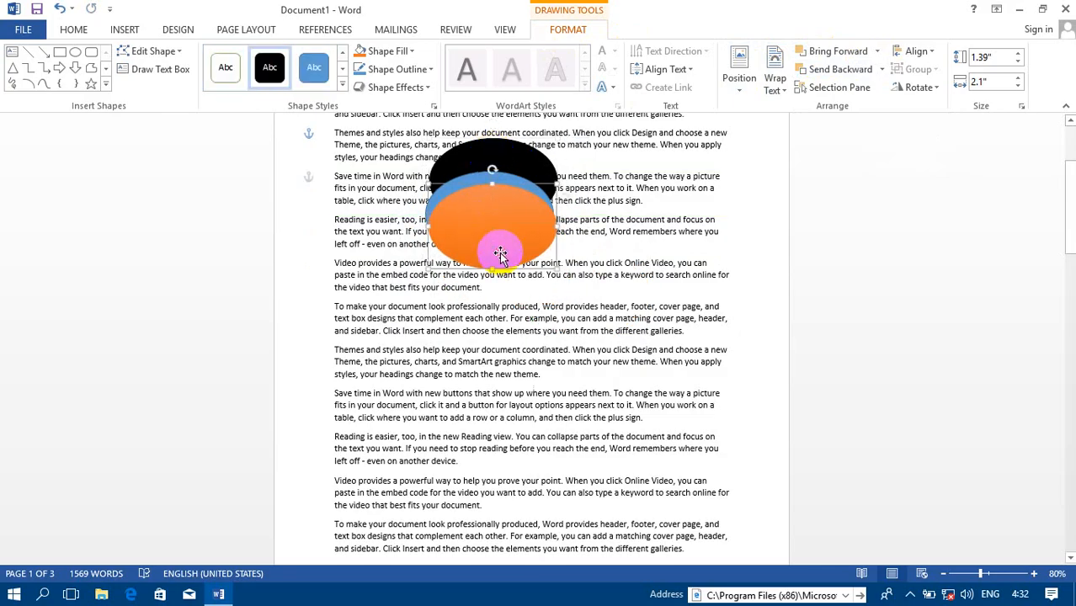
{"action": "left_click", "coordinate": [500, 252]}
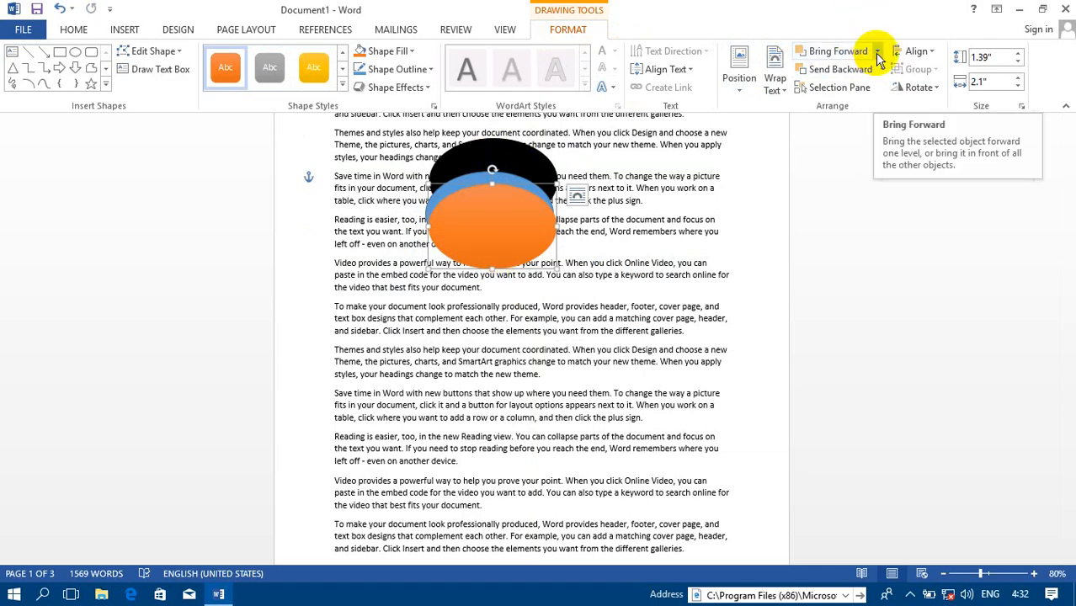
{"action": "left_click", "coordinate": [876, 52]}
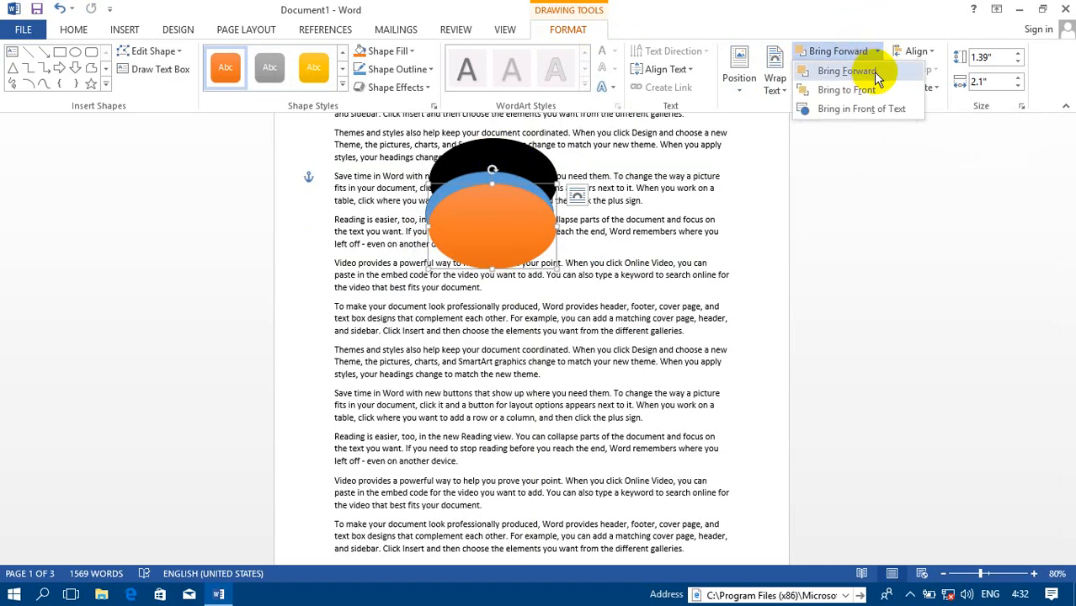
{"action": "left_click", "coordinate": [874, 71]}
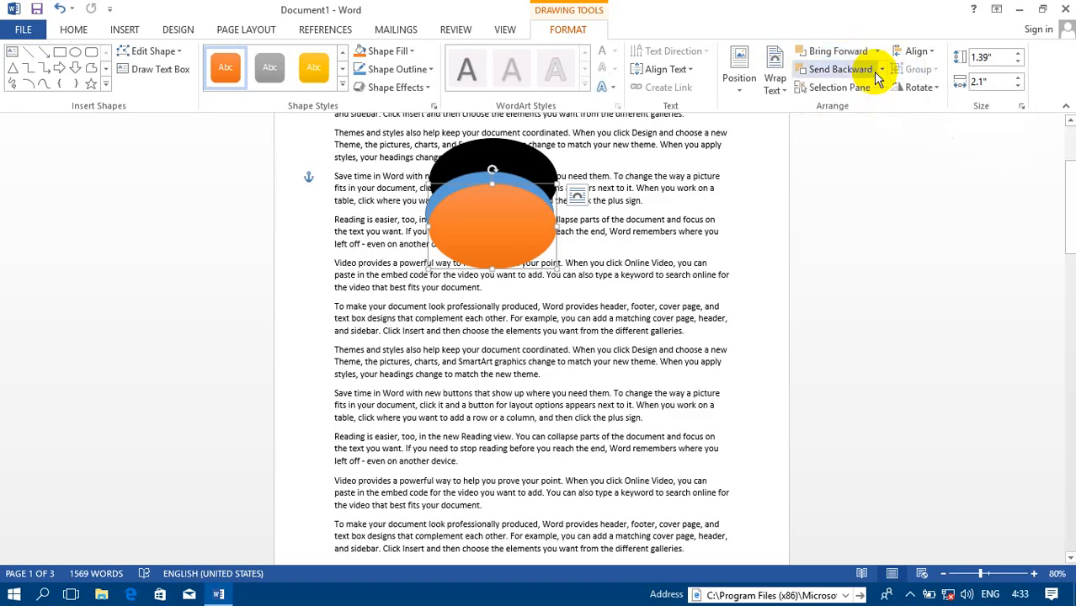
Send the orange oval backward twice and to the back of the stack.
{"action": "left_click", "coordinate": [859, 71]}
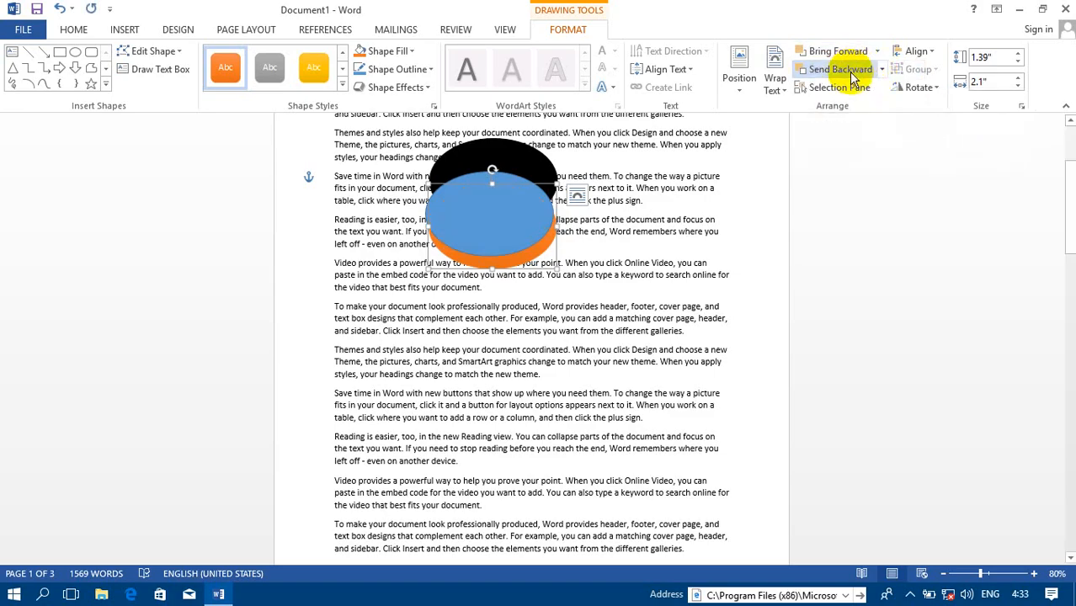
{"action": "left_click", "coordinate": [852, 74]}
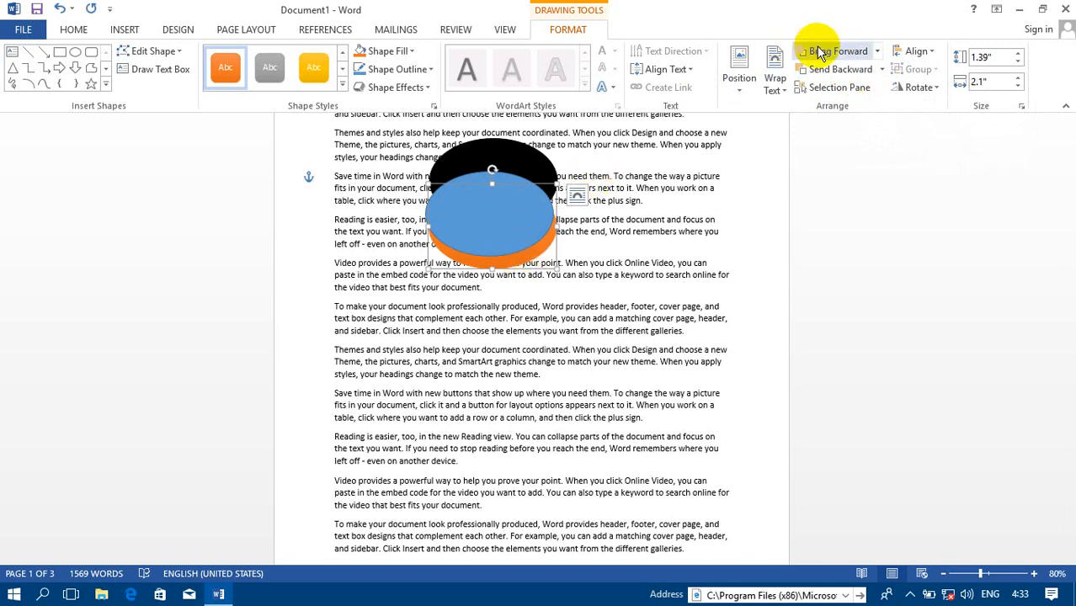
{"action": "left_click", "coordinate": [882, 71]}
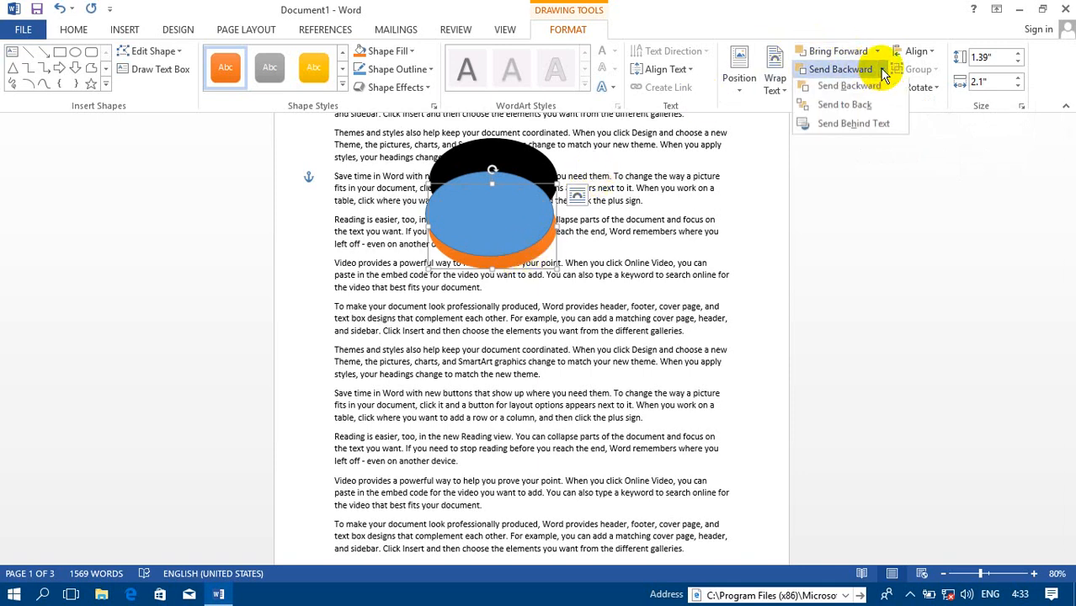
{"action": "left_click", "coordinate": [869, 109]}
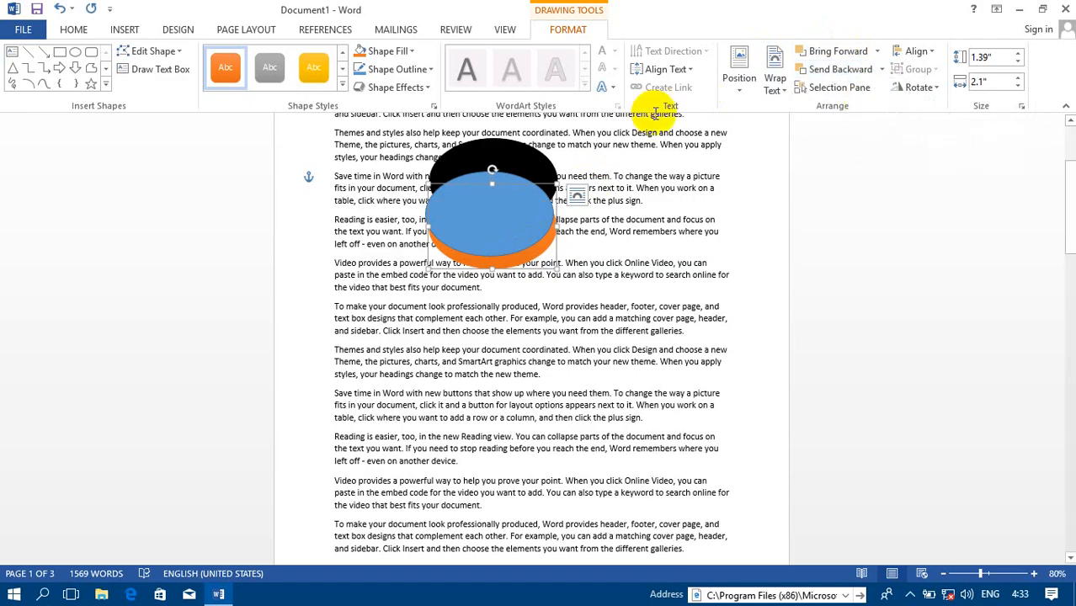
Bring the black oval to the front of the stack and apply Bring Forward to it once more.
{"action": "left_click", "coordinate": [486, 226]}
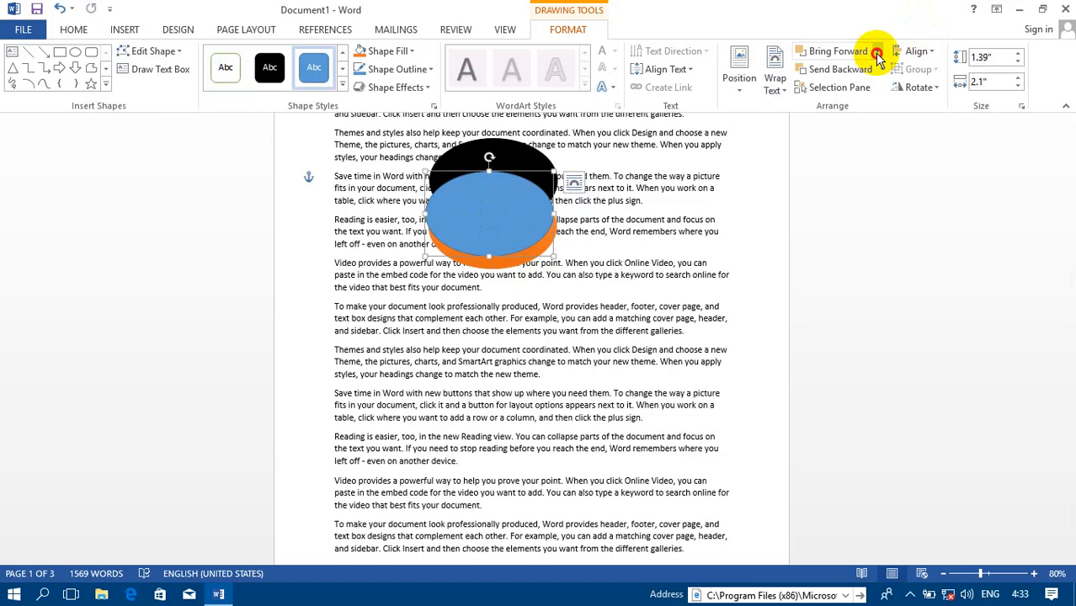
{"action": "left_click", "coordinate": [878, 53]}
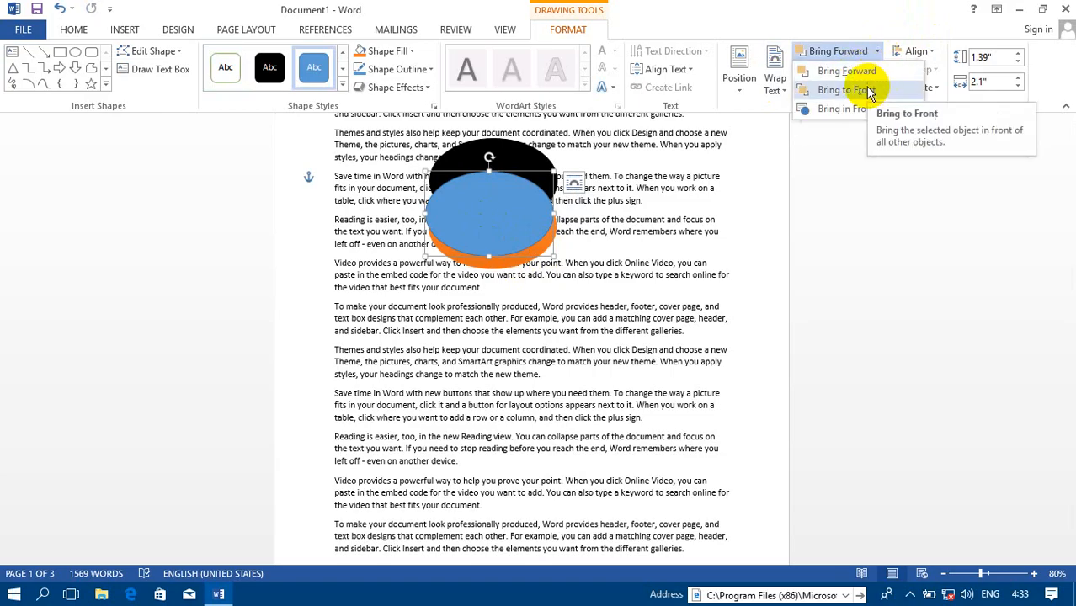
{"action": "left_click", "coordinate": [502, 149]}
{"action": "left_click", "coordinate": [497, 156]}
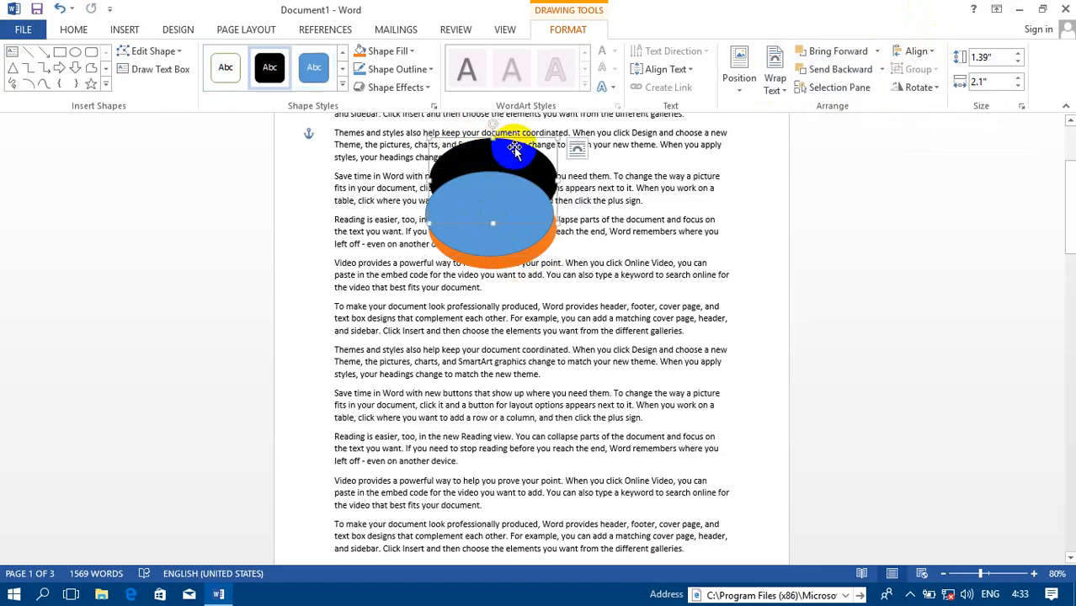
{"action": "left_click", "coordinate": [879, 51]}
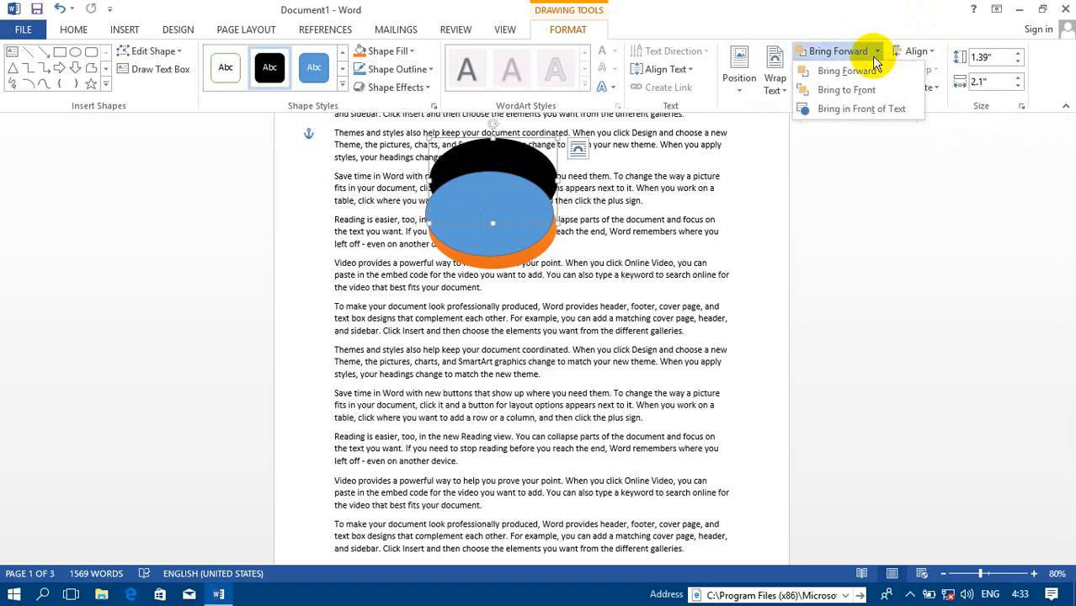
{"action": "left_click", "coordinate": [860, 95]}
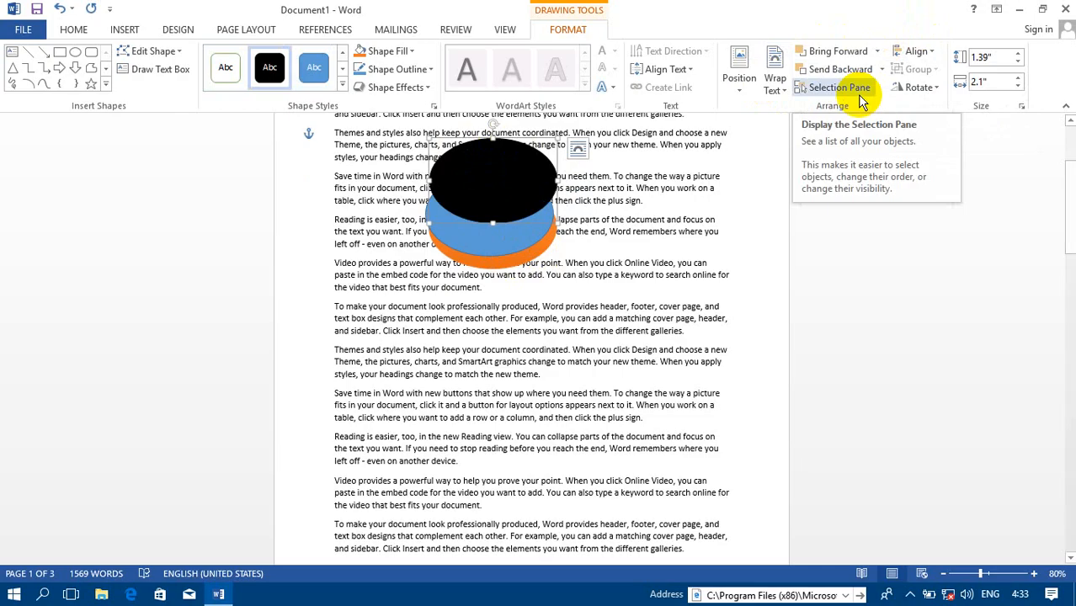
{"action": "left_click", "coordinate": [879, 51]}
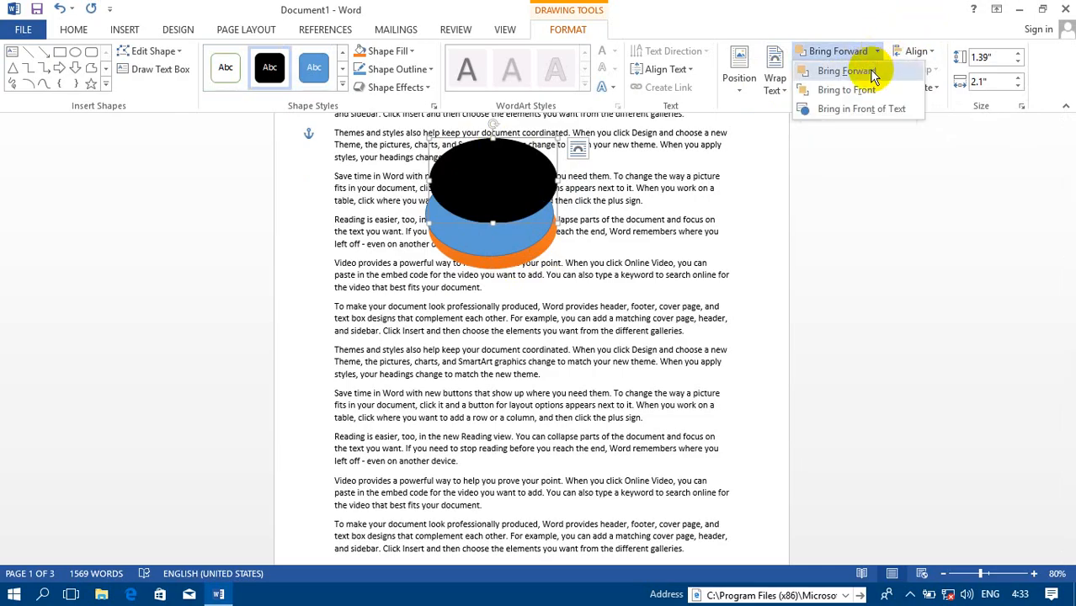
{"action": "left_click", "coordinate": [872, 72]}
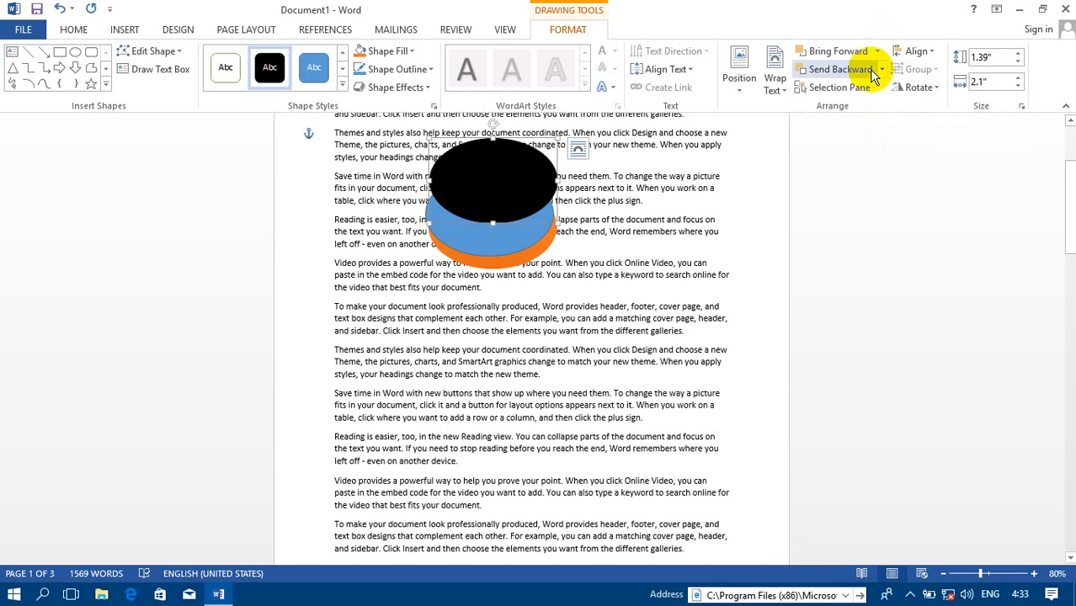
Send the black oval backward one level and to the back of the stack.
{"action": "left_click", "coordinate": [883, 71]}
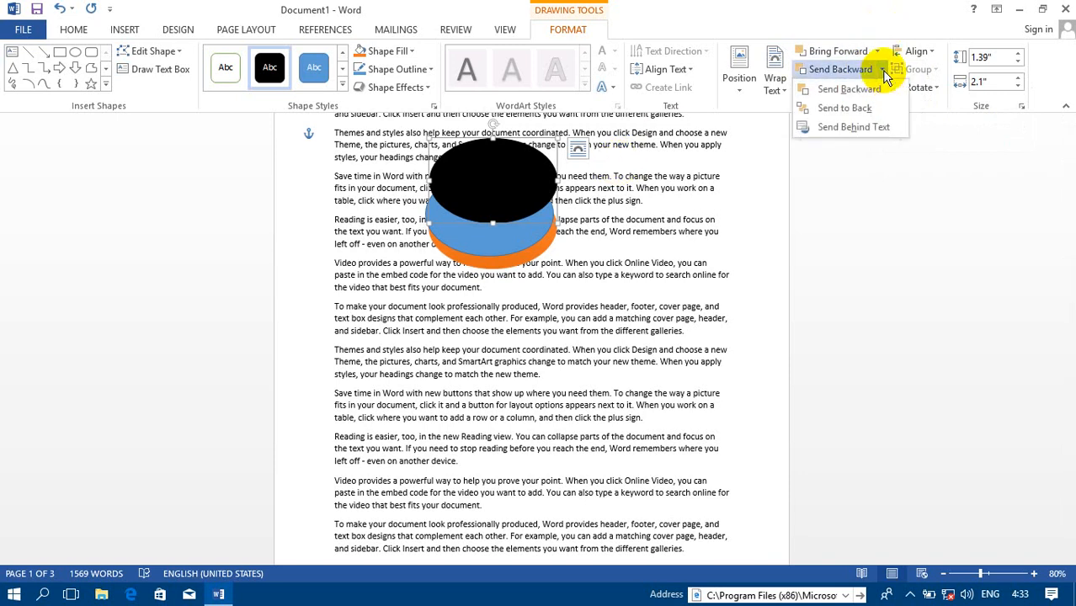
{"action": "left_click", "coordinate": [867, 88]}
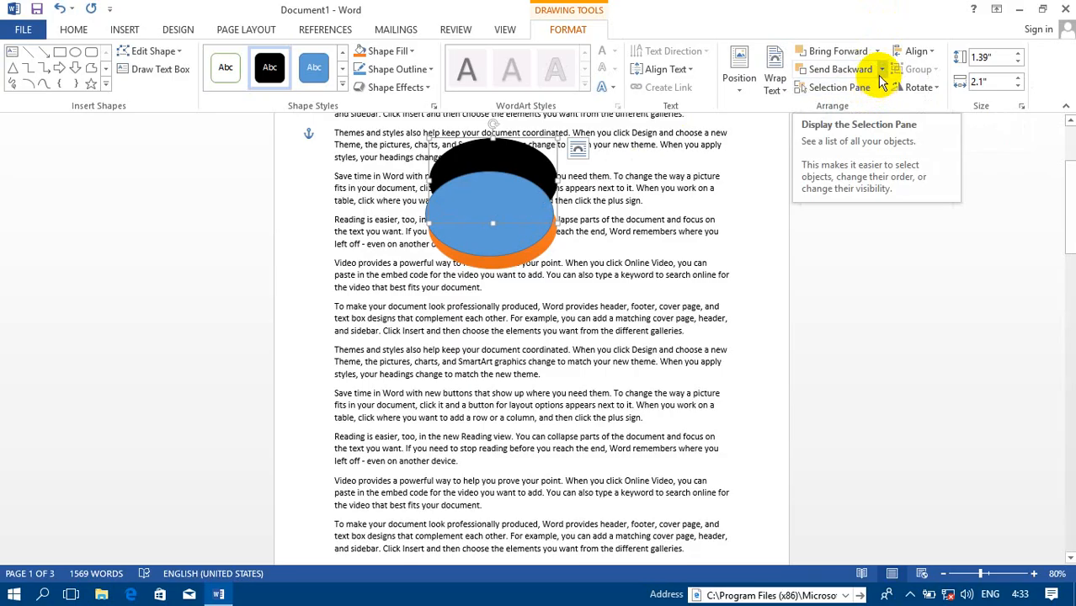
{"action": "left_click", "coordinate": [883, 70]}
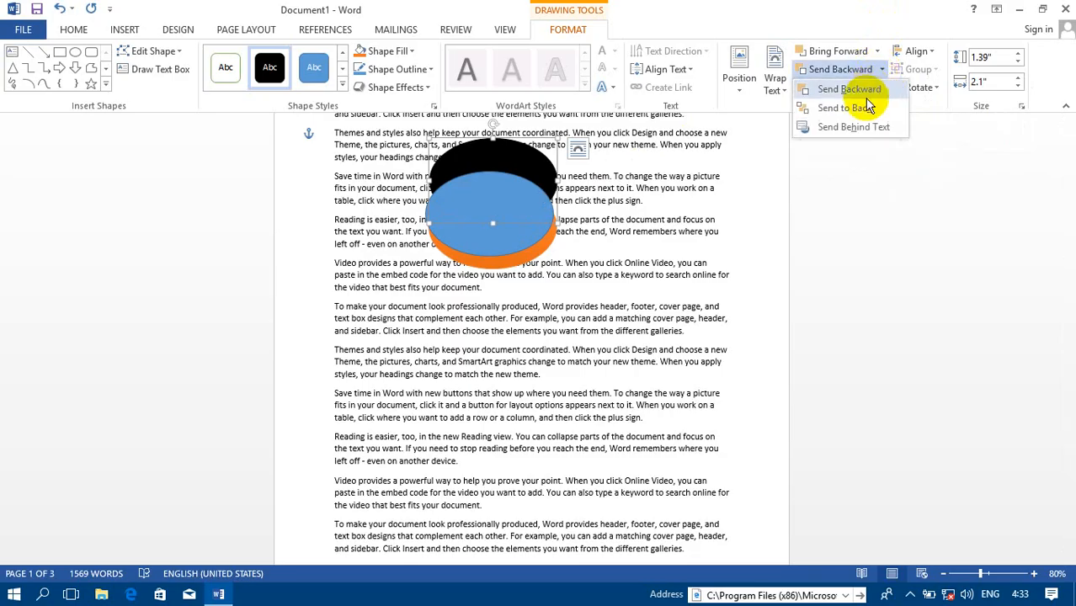
{"action": "left_click", "coordinate": [866, 109]}
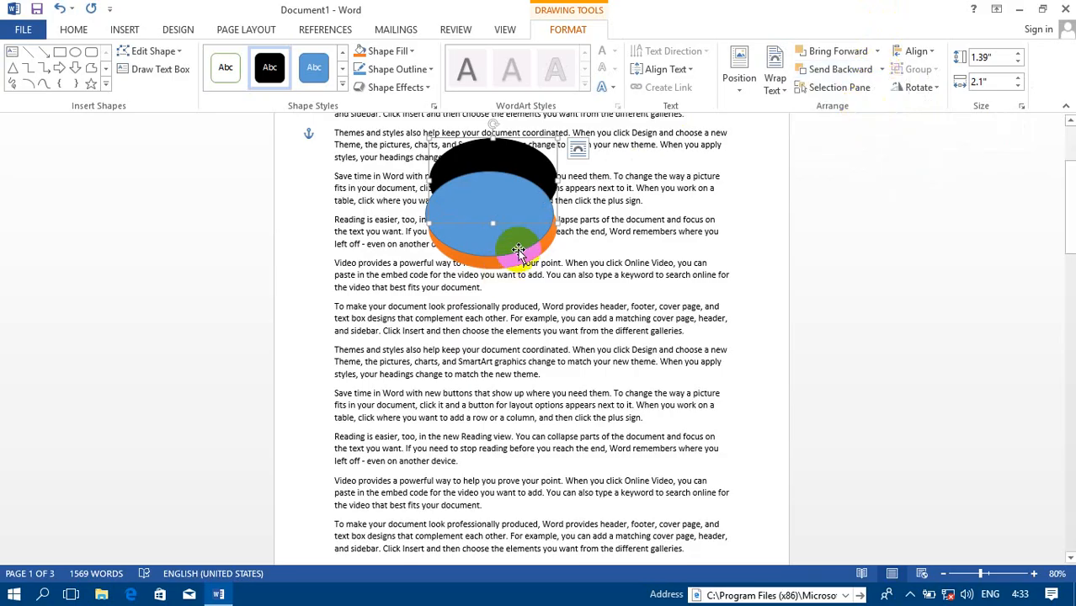
Reposition the blue and orange ovals so they overlap the black oval in a staggered stack.
{"action": "left_click_drag", "start_coordinate": [512, 252], "coordinate": [532, 355]}
{"action": "left_click_drag", "start_coordinate": [493, 228], "coordinate": [492, 184]}
{"action": "left_click_drag", "start_coordinate": [512, 336], "coordinate": [499, 209]}
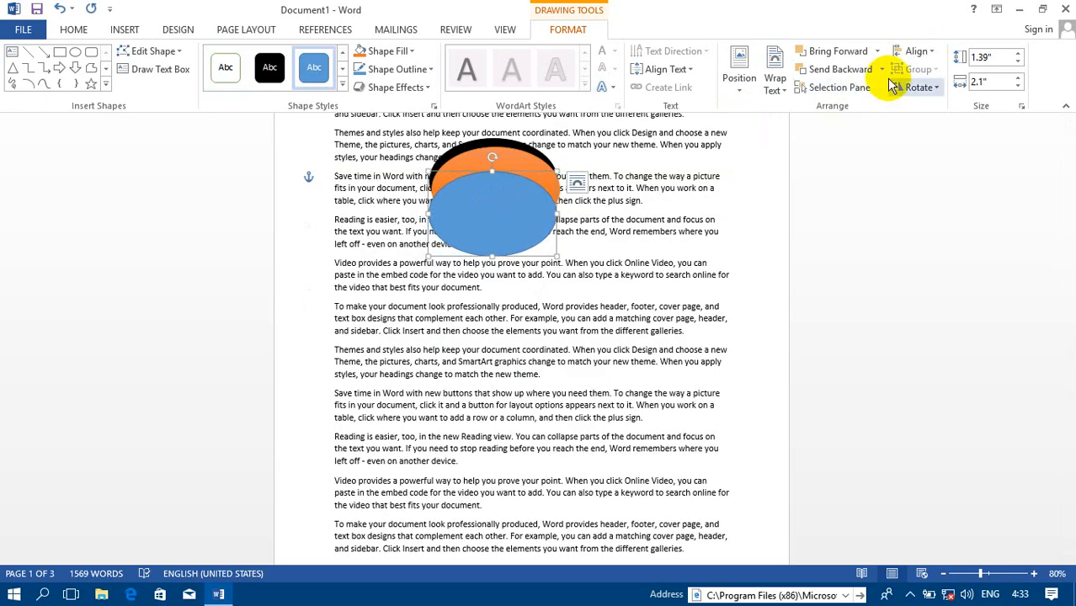
Open the Selection pane and hide Oval 2, Oval 4 and Oval 3 one after another.
{"action": "left_click", "coordinate": [858, 94]}
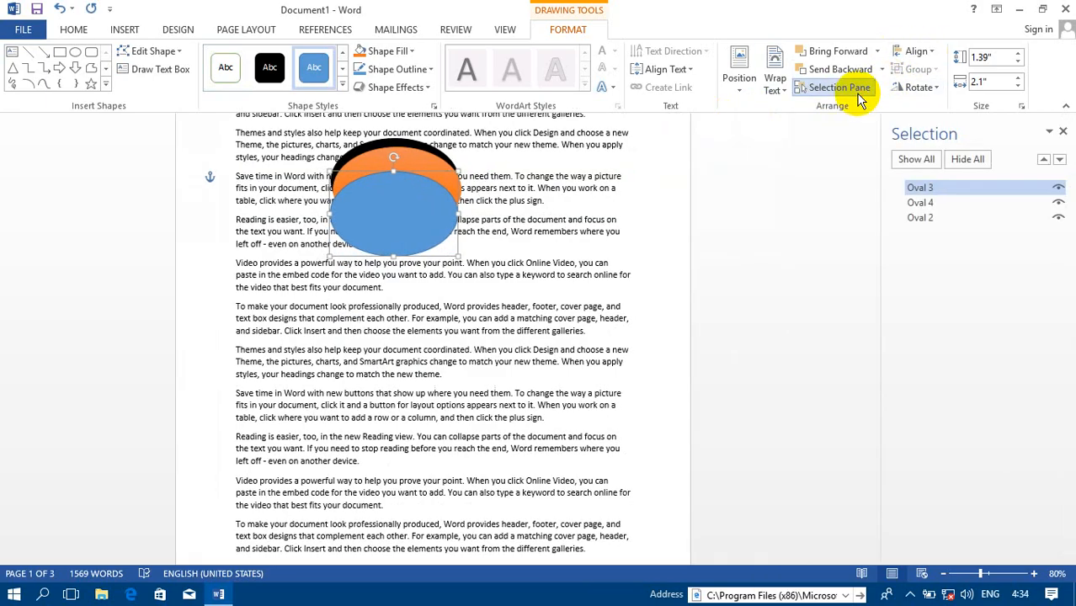
{"action": "left_click", "coordinate": [977, 219], "text": "ctrl"}
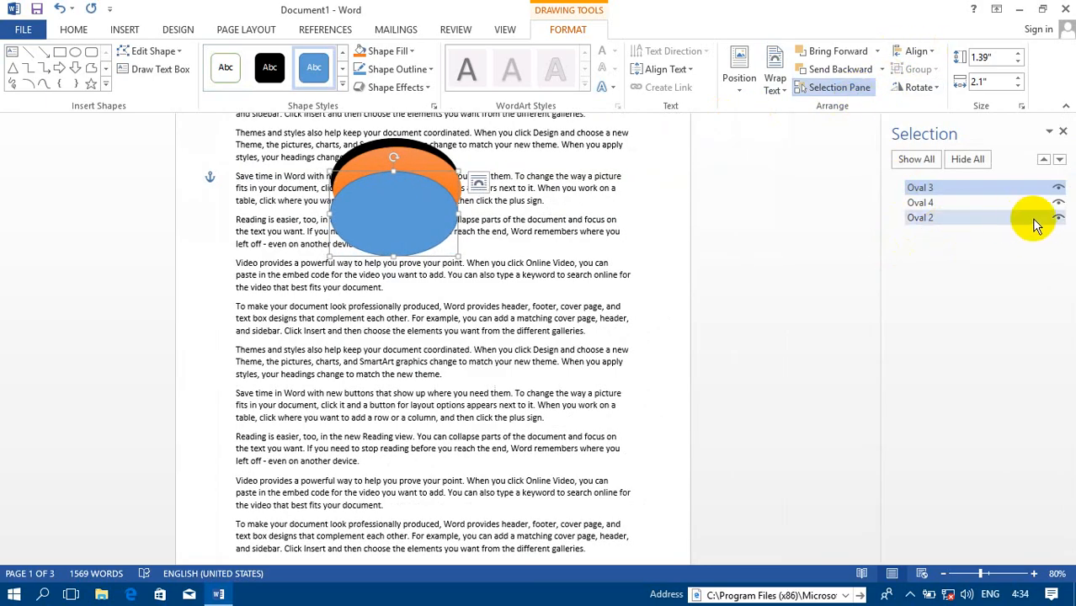
{"action": "left_click", "coordinate": [1058, 218]}
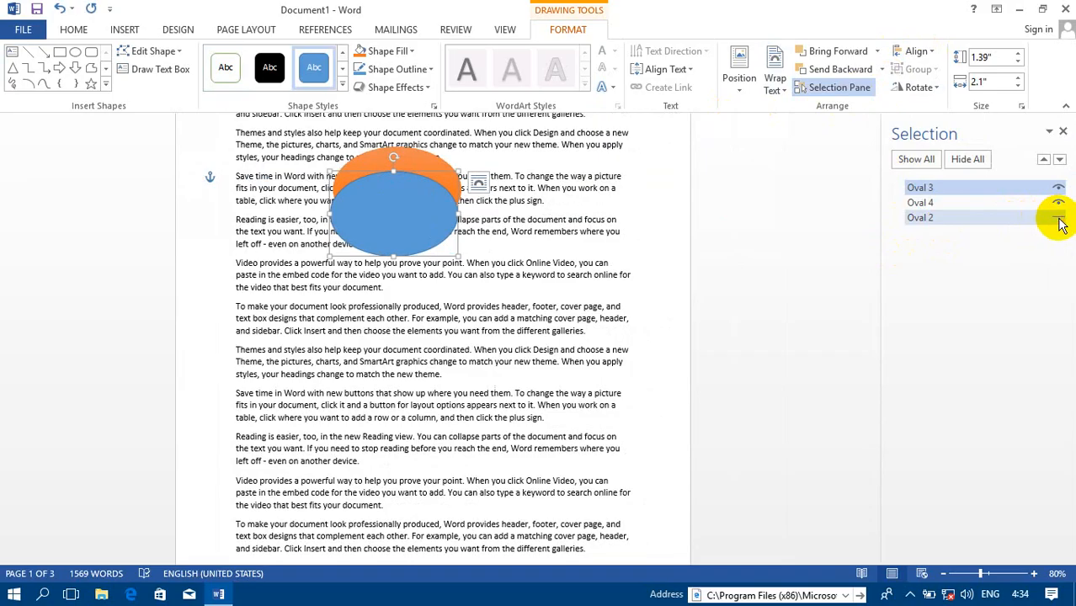
{"action": "left_click", "coordinate": [1059, 203]}
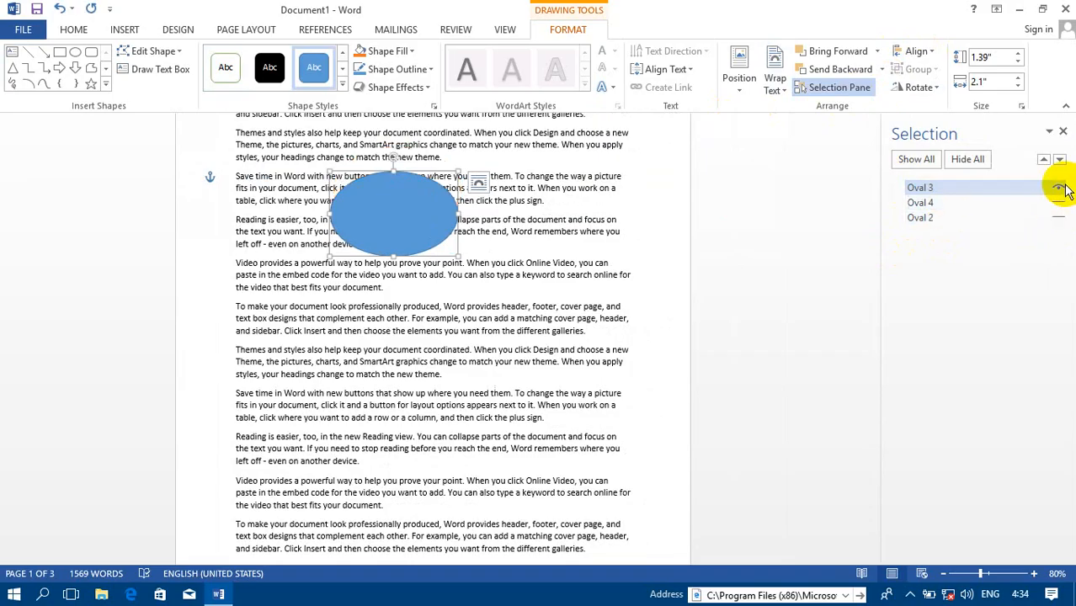
{"action": "left_click", "coordinate": [1059, 188]}
Show all ovals at once, hide them all, and show them all again.
{"action": "left_click", "coordinate": [934, 162]}
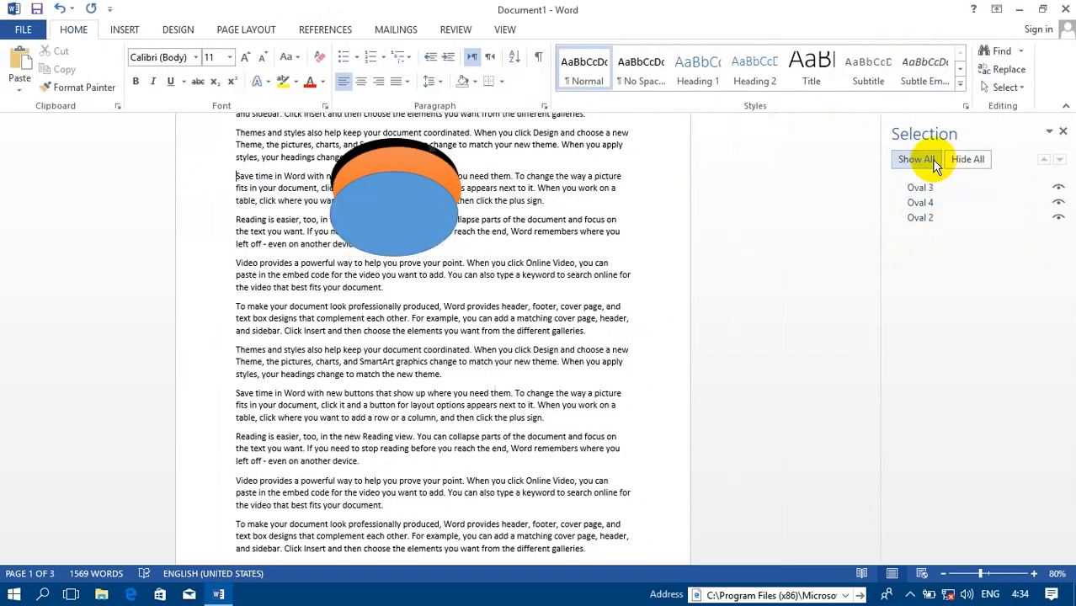
{"action": "left_click", "coordinate": [970, 163]}
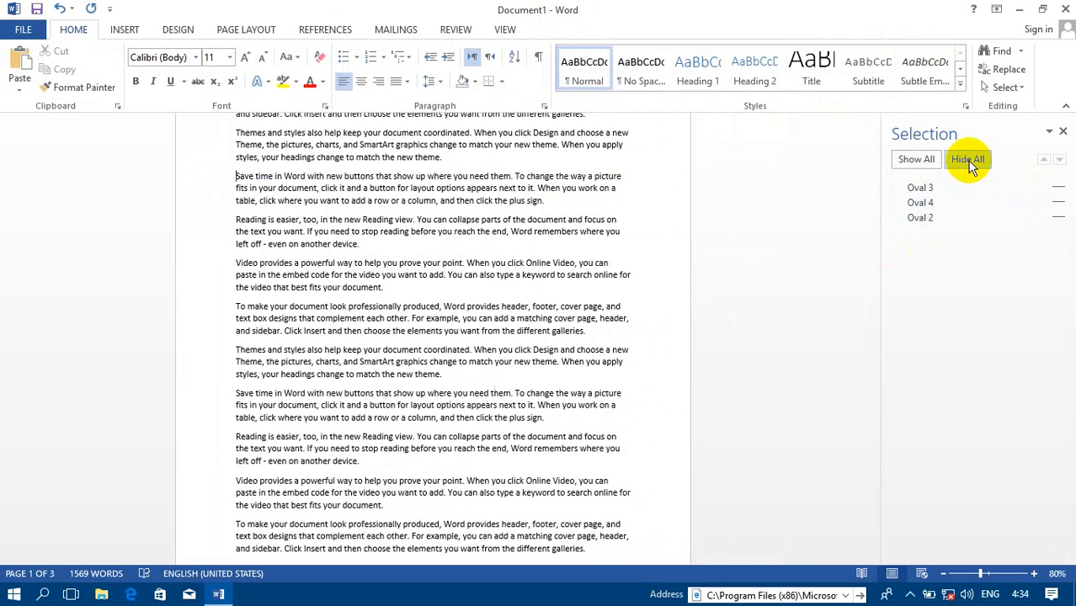
{"action": "left_click", "coordinate": [909, 161]}
Spread the blue, orange and black ovals apart on the page and check them in the print preview.
{"action": "left_click_drag", "start_coordinate": [425, 215], "coordinate": [537, 385]}
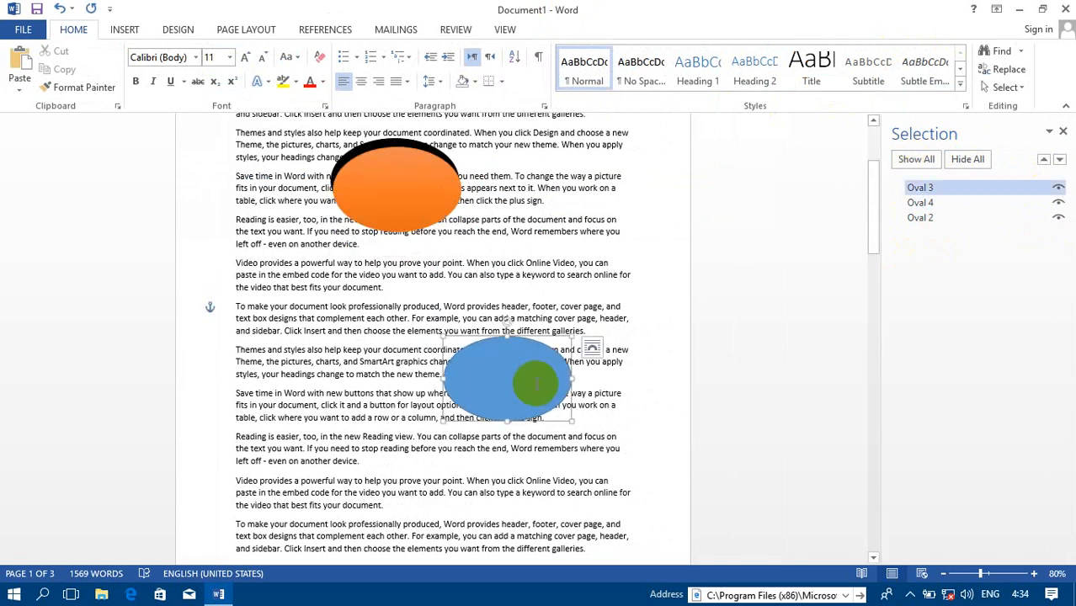
{"action": "left_click_drag", "start_coordinate": [397, 210], "coordinate": [360, 318]}
{"action": "left_click_drag", "start_coordinate": [396, 205], "coordinate": [494, 234]}
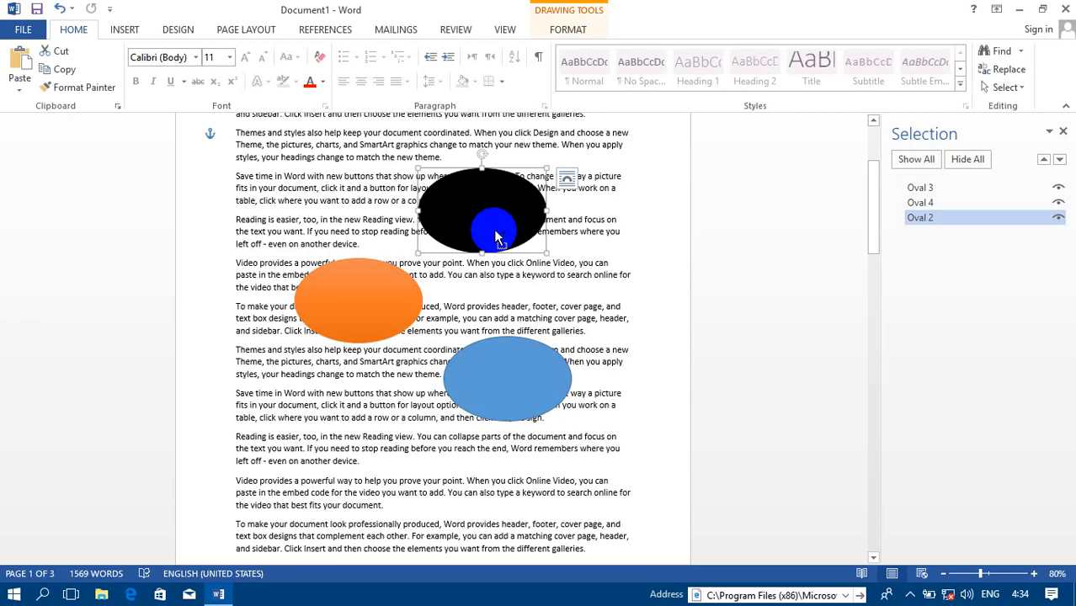
{"action": "key", "text": "ctrl+p"}
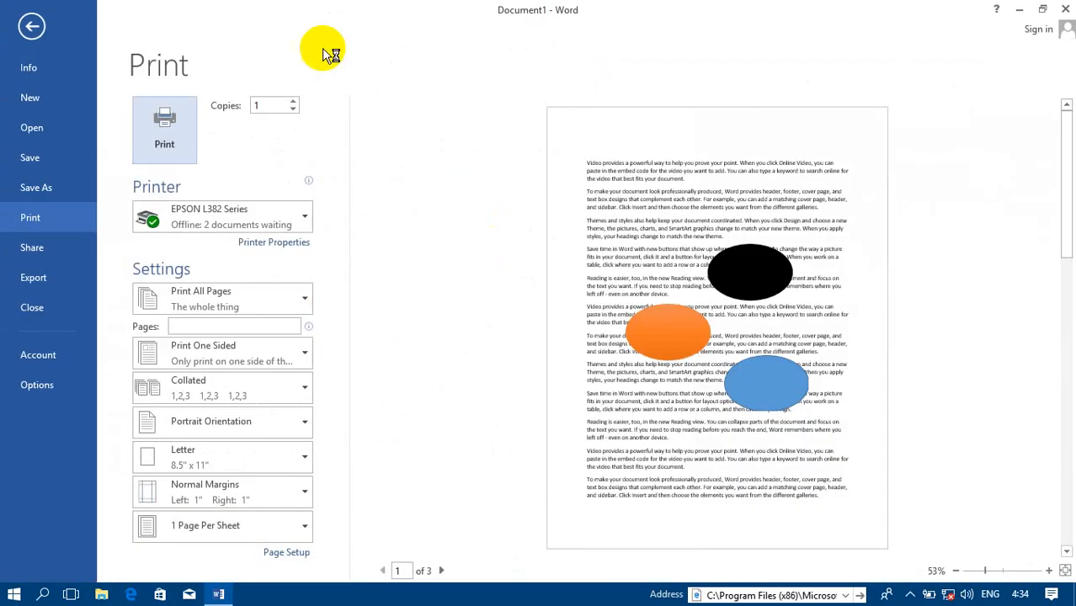
{"action": "left_click", "coordinate": [30, 28]}
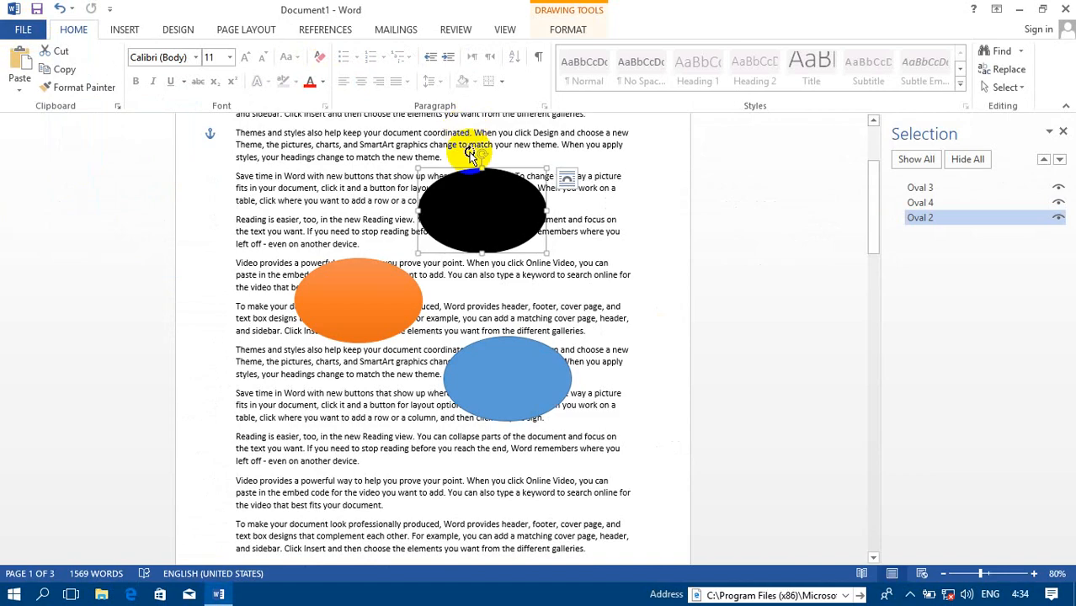
Hide the orange oval (Oval 4), check the print preview, and close the Selection pane.
{"action": "left_click", "coordinate": [1058, 203]}
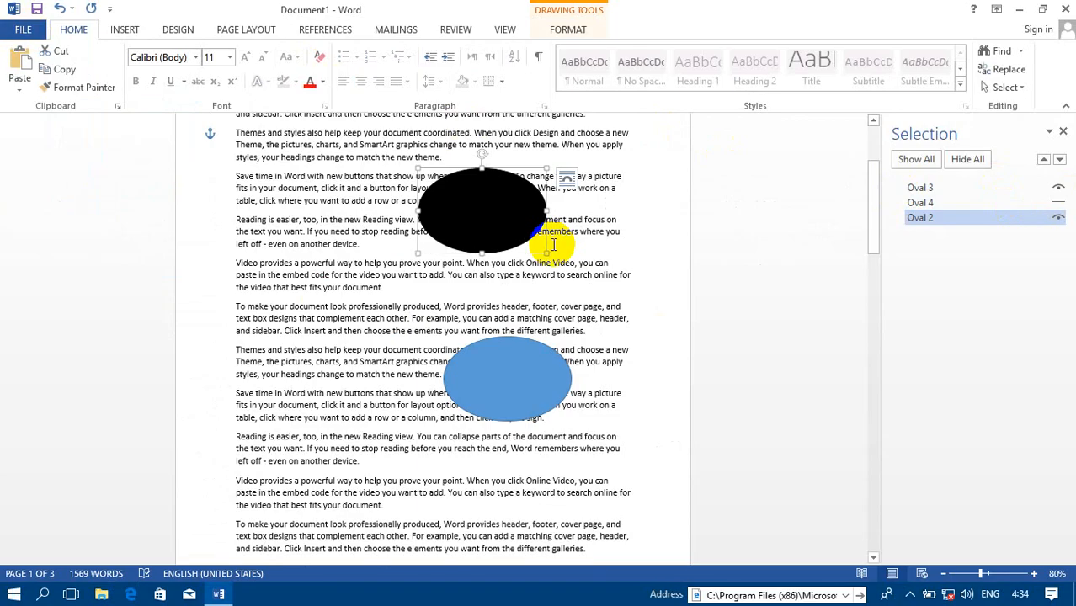
{"action": "key", "text": "ctrl+p"}
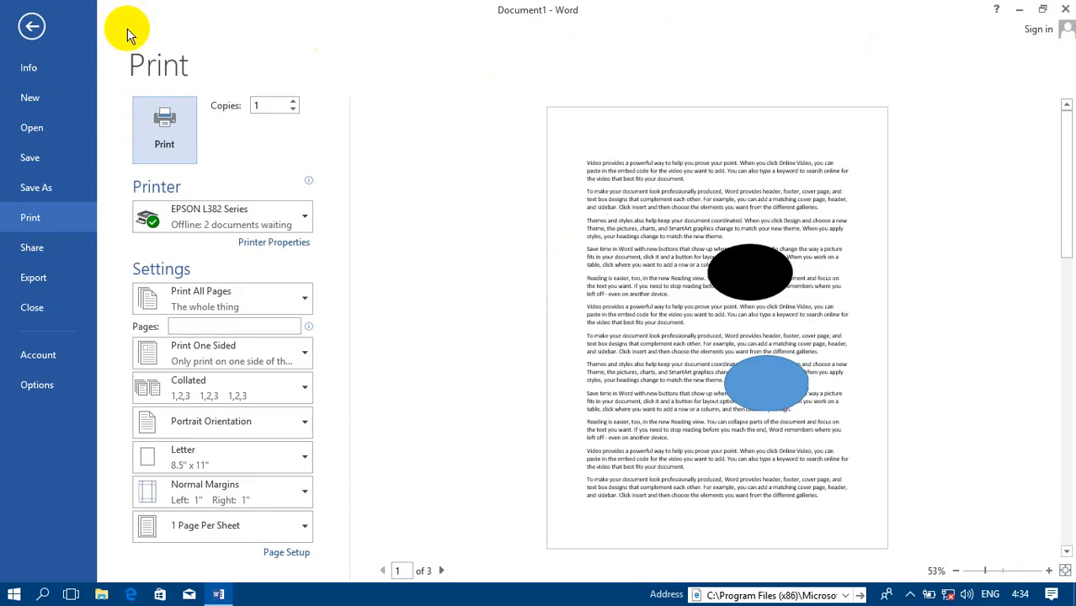
{"action": "left_click", "coordinate": [37, 30]}
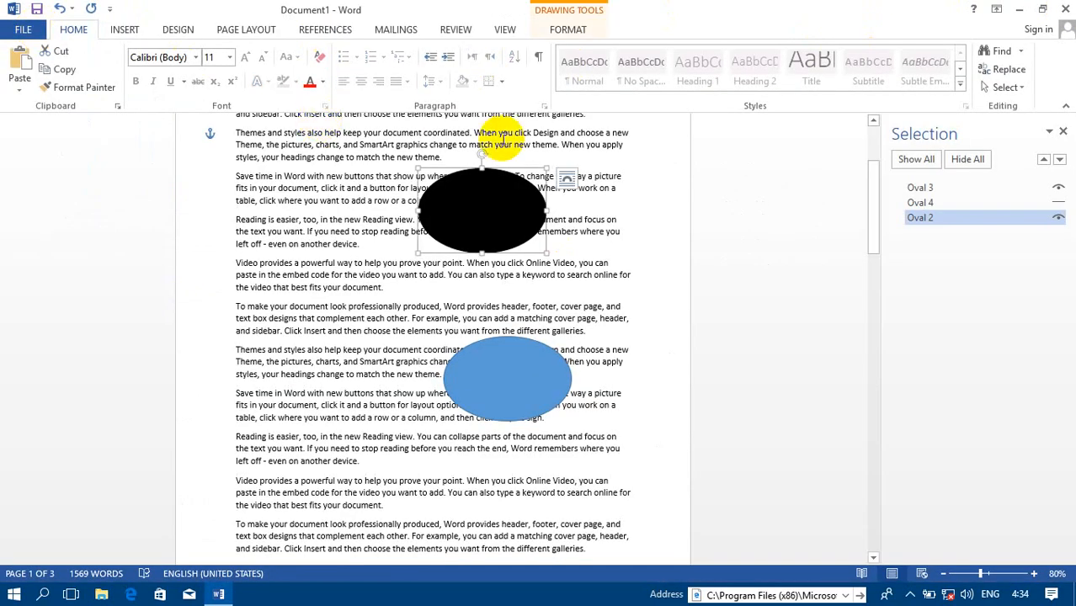
{"action": "left_click", "coordinate": [1064, 135]}
Move the black oval above the blue one and align both ovals by their left edges.
{"action": "mouse_move", "coordinate": [541, 209]}
{"action": "left_mouse_down"}
{"action": "mouse_move", "coordinate": [525, 221]}
{"action": "mouse_move", "coordinate": [559, 220]}
{"action": "left_mouse_up"}
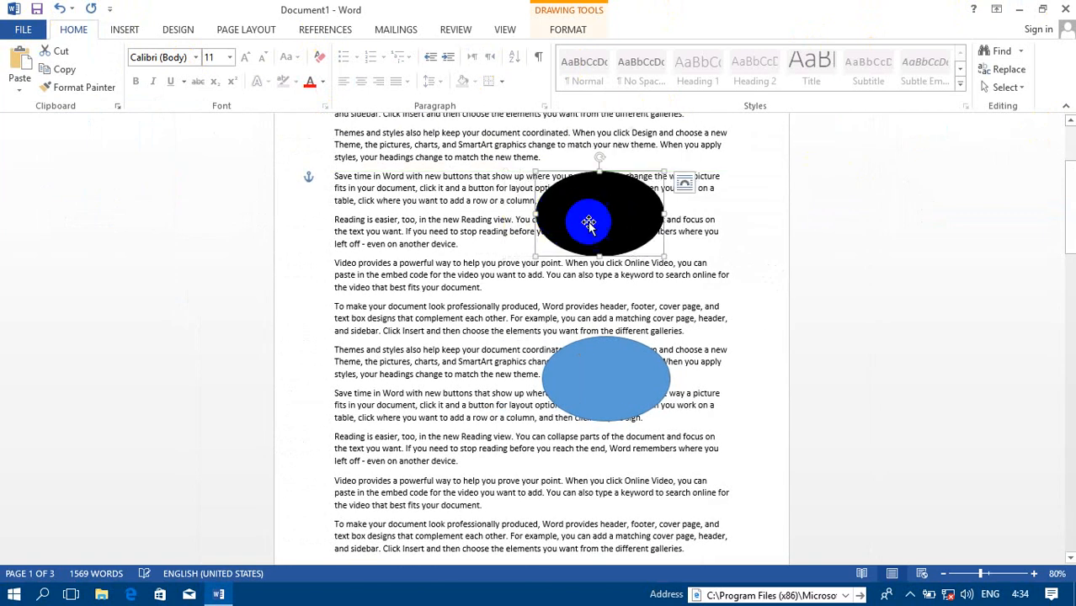
{"action": "left_click", "coordinate": [558, 29]}
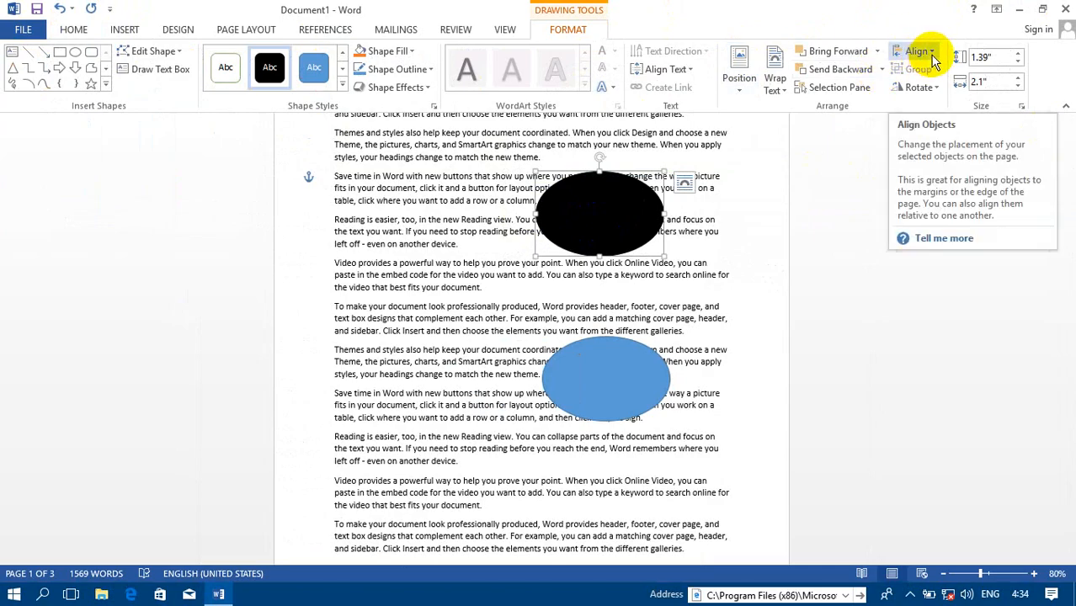
{"action": "left_click", "coordinate": [932, 55]}
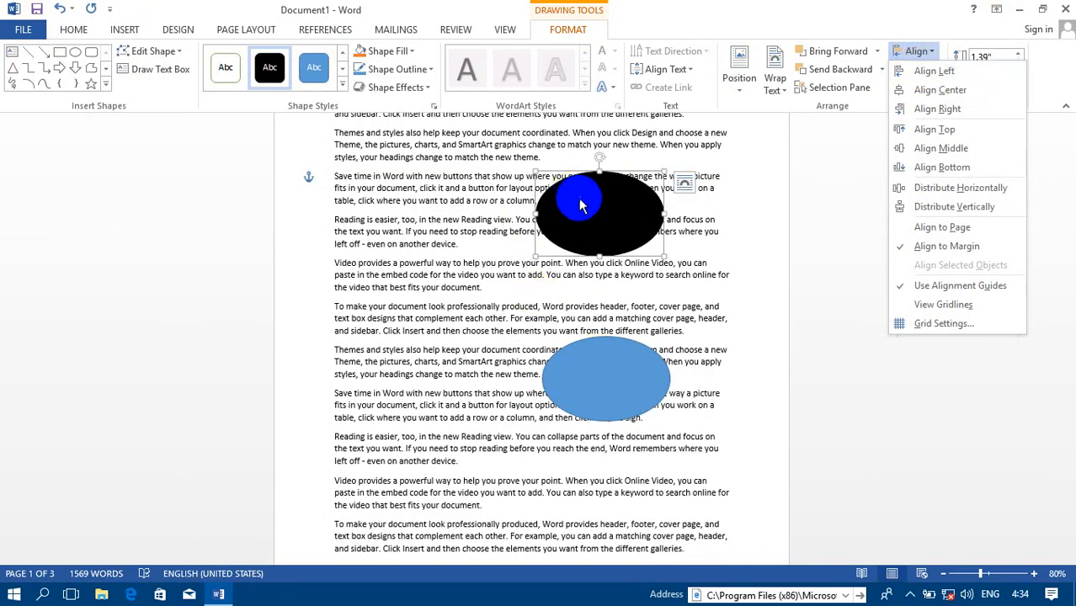
{"action": "left_click", "coordinate": [590, 209]}
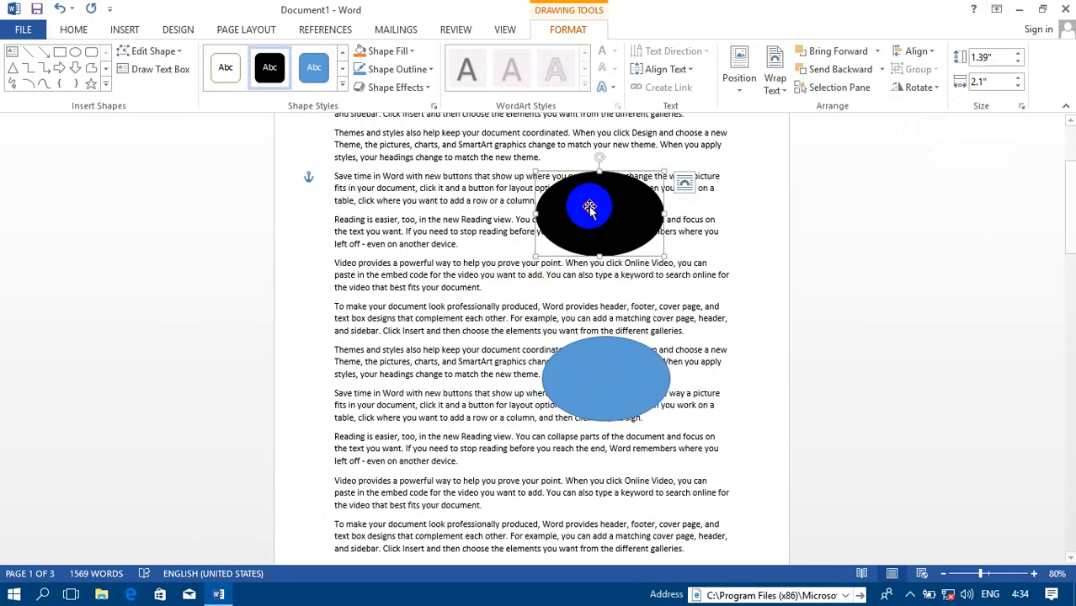
{"action": "left_click", "coordinate": [605, 354], "text": "shift"}
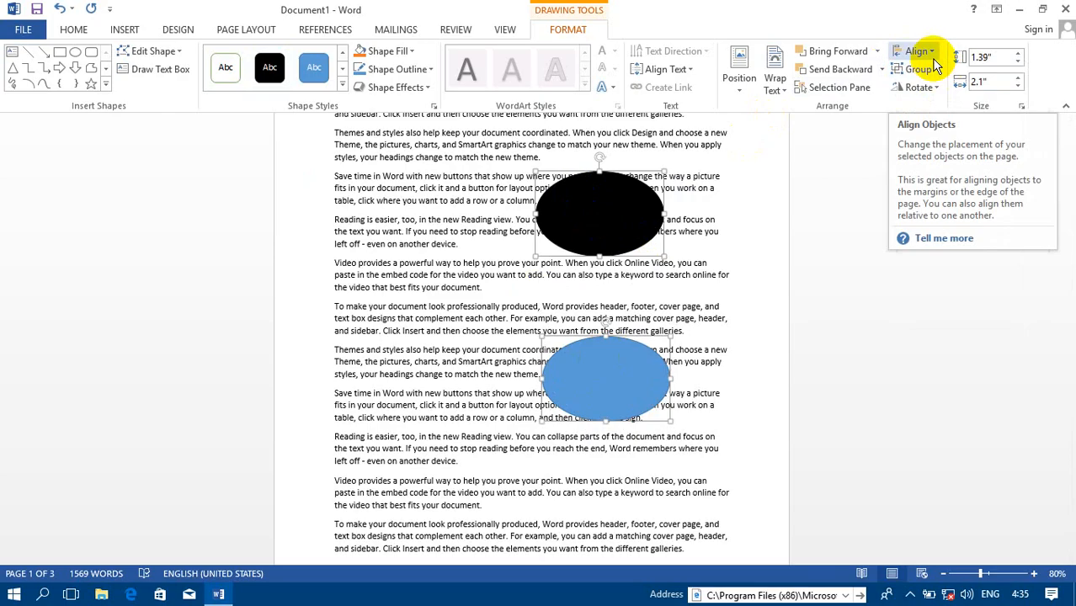
{"action": "left_click", "coordinate": [932, 52]}
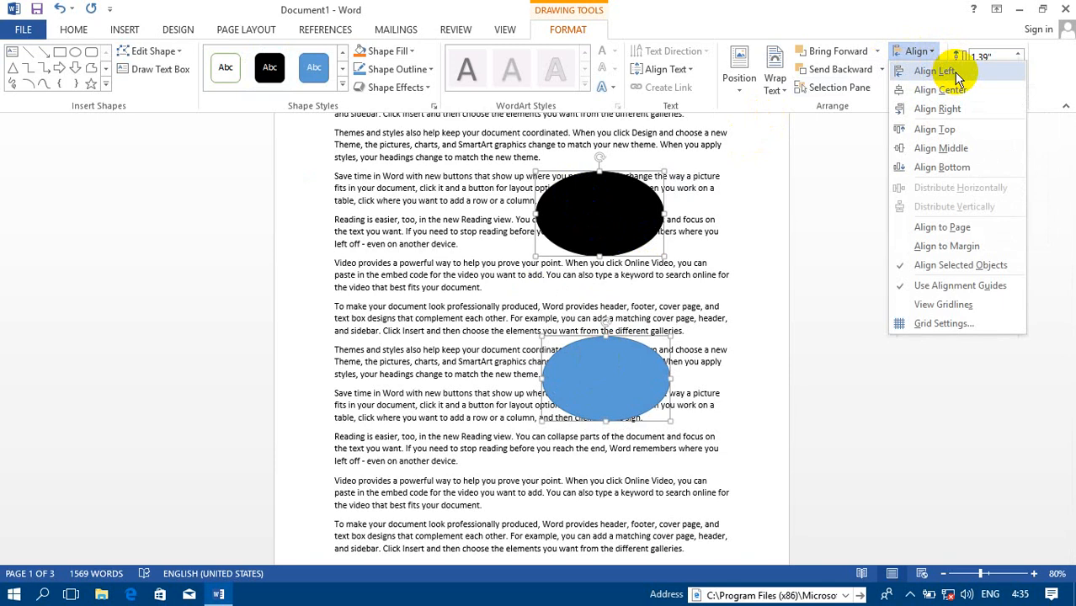
{"action": "left_click", "coordinate": [954, 72]}
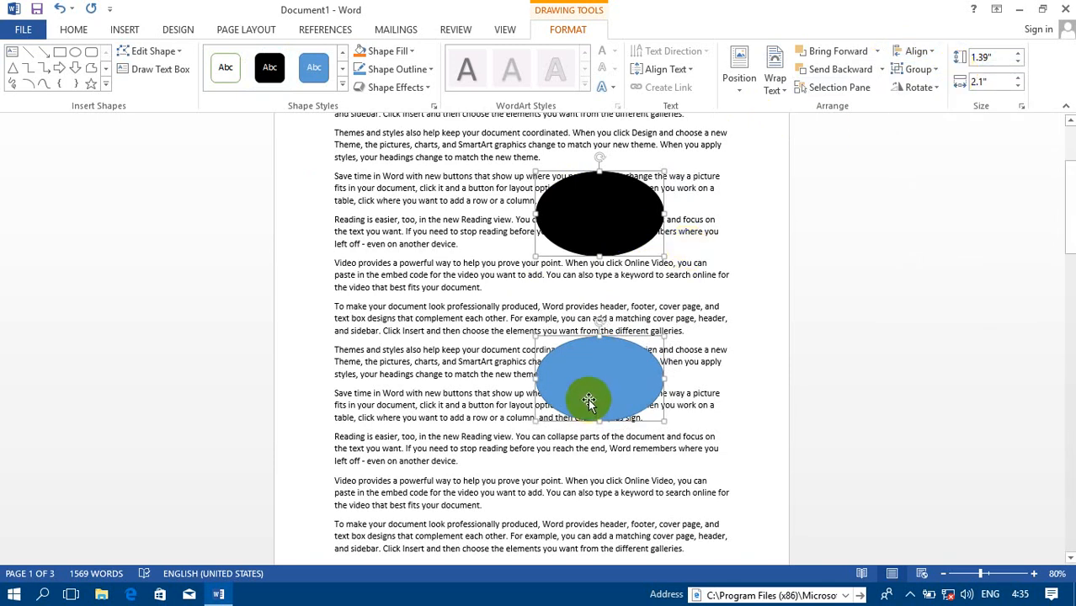
Move the blue oval to the page's left margin and align it with the black oval by their right edges.
{"action": "left_click", "coordinate": [445, 438]}
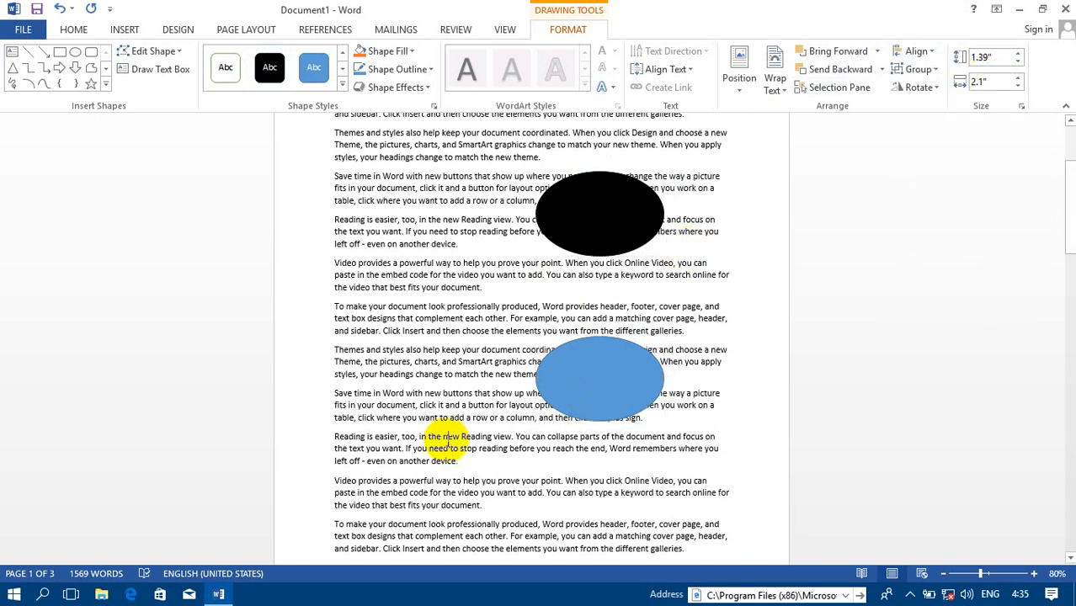
{"action": "left_click_drag", "start_coordinate": [577, 385], "coordinate": [370, 405]}
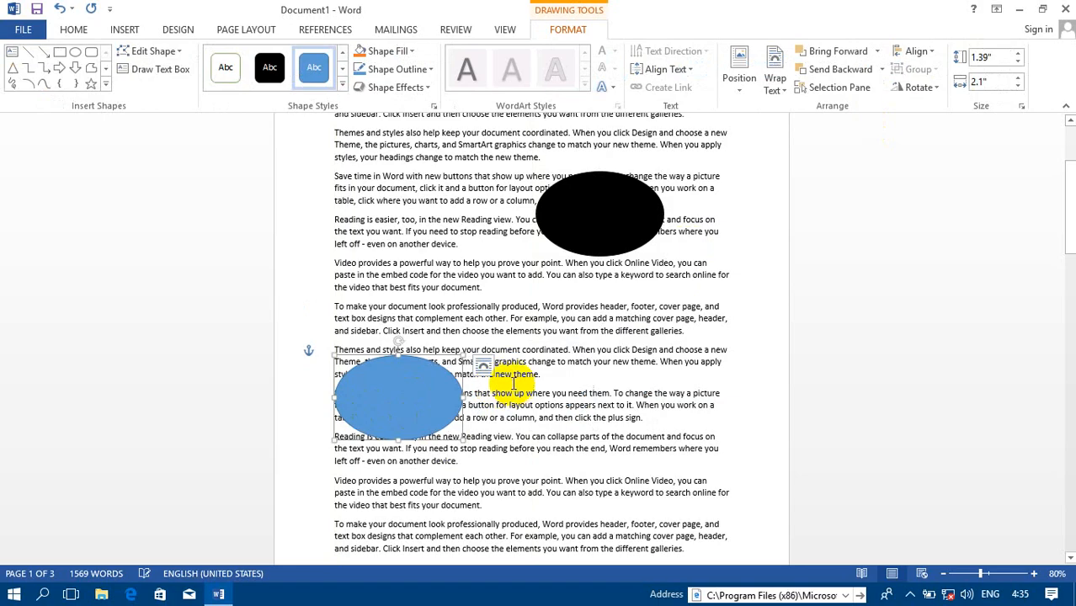
{"action": "left_click", "coordinate": [609, 204]}
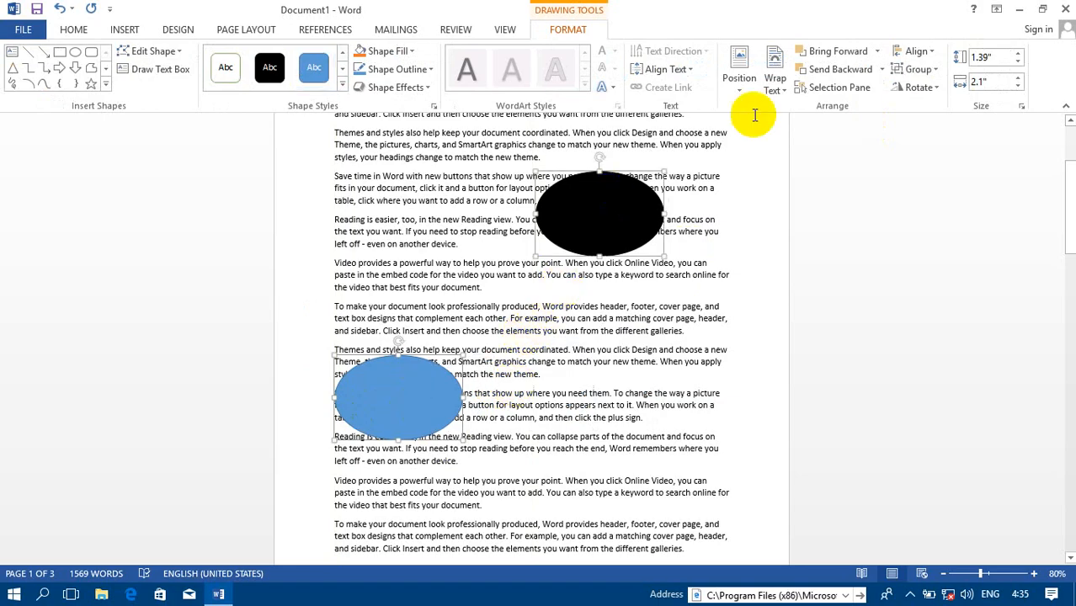
{"action": "left_click", "coordinate": [921, 52]}
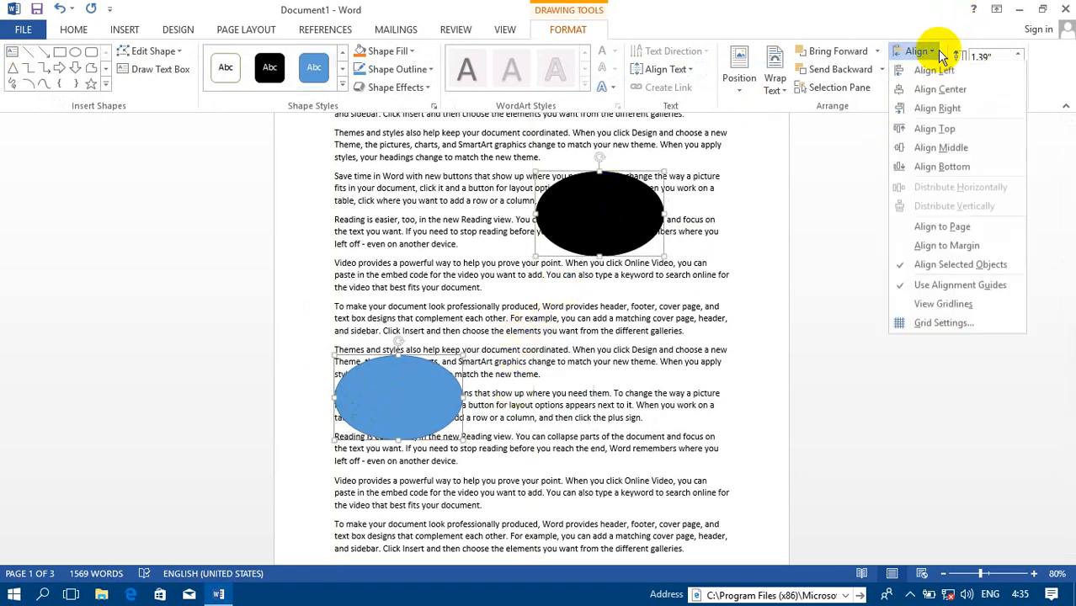
{"action": "left_click", "coordinate": [948, 108]}
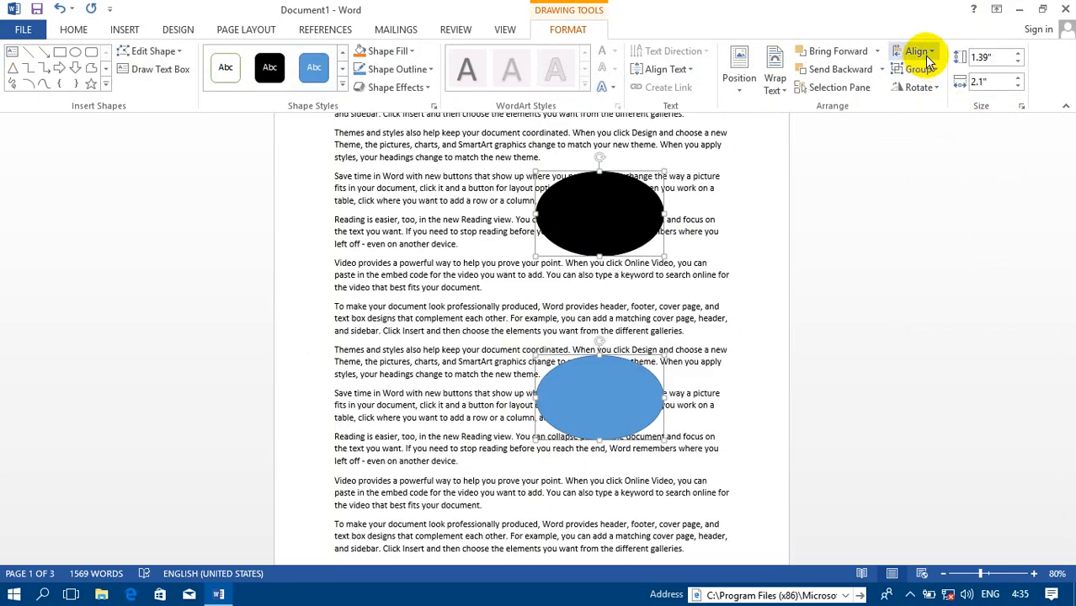
Move the blue oval across the page's right margin and the black oval near the page's middle, and select both.
{"action": "left_click_drag", "start_coordinate": [613, 389], "coordinate": [713, 373]}
{"action": "left_click", "coordinate": [657, 374]}
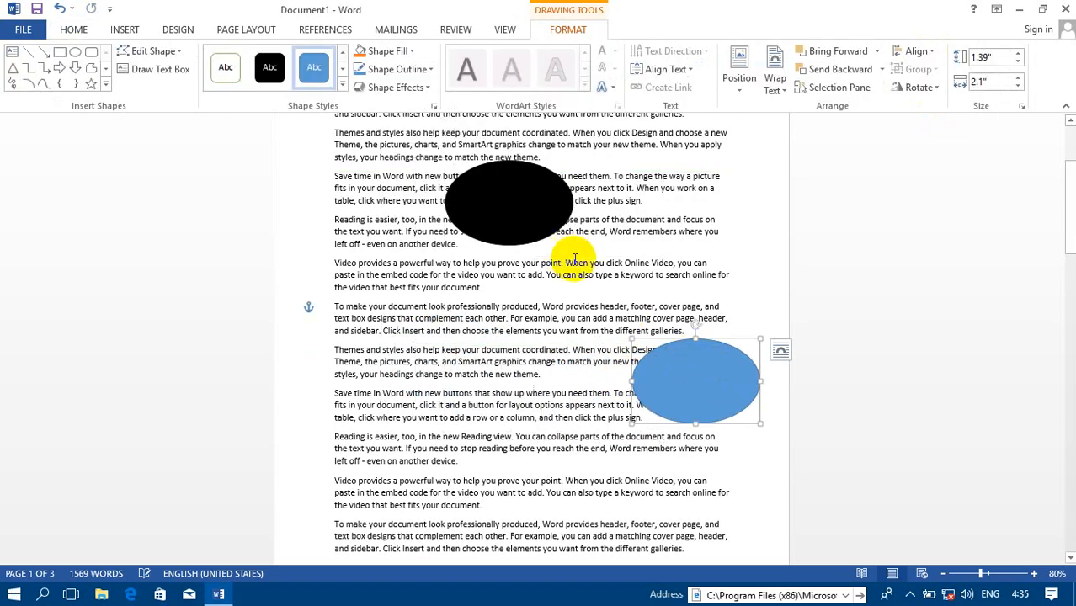
{"action": "left_click", "coordinate": [492, 222]}
{"action": "left_click_drag", "start_coordinate": [492, 222], "coordinate": [480, 273]}
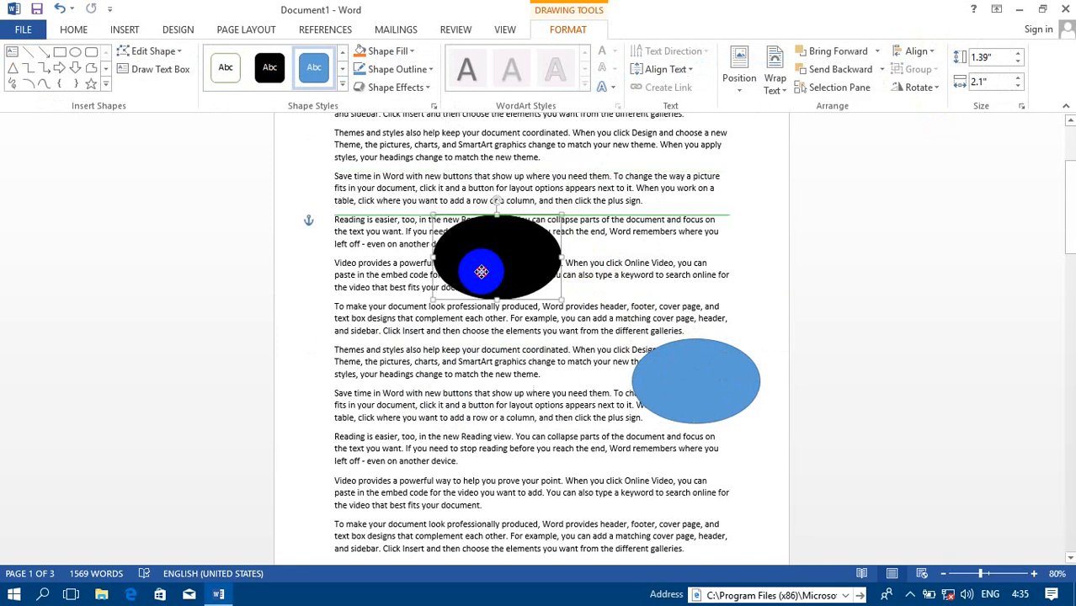
{"action": "left_click", "coordinate": [698, 389], "text": "shift"}
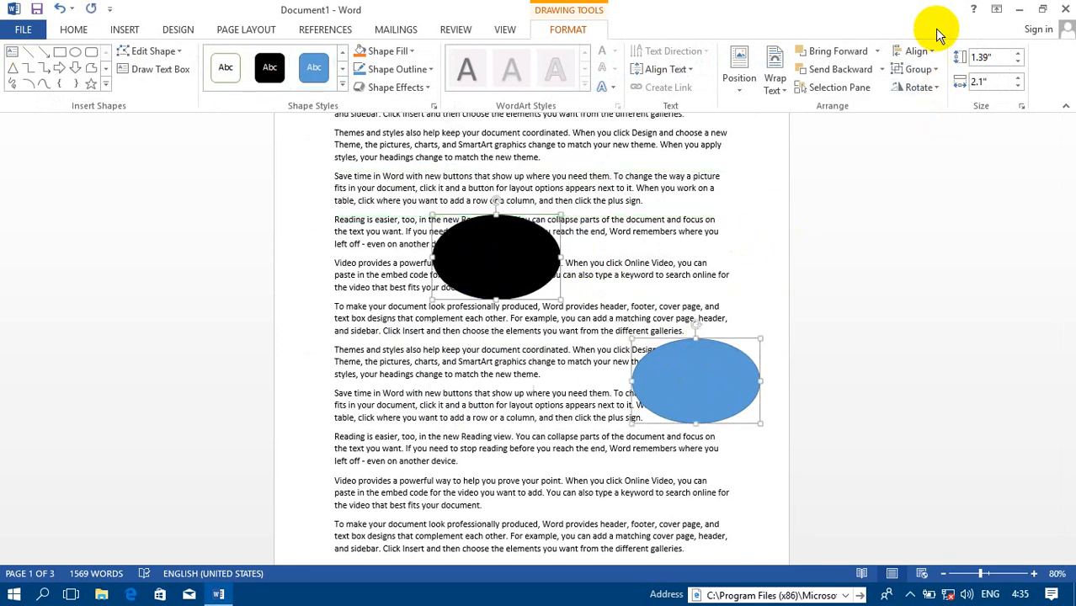
Try Align Center on the black and blue ovals, and undo it.
{"action": "left_click", "coordinate": [920, 50]}
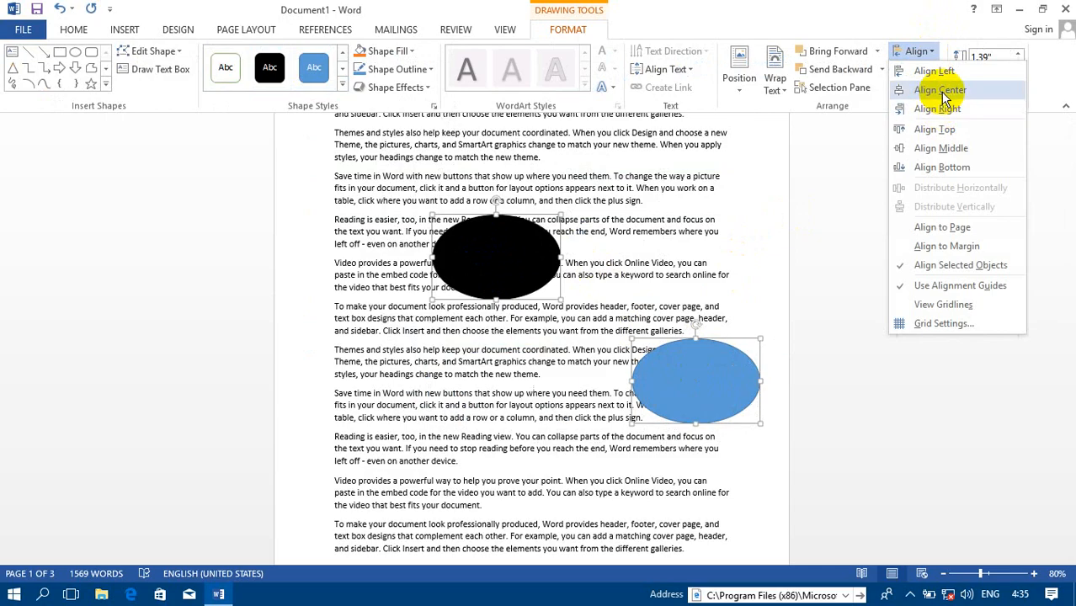
{"action": "left_click", "coordinate": [941, 90]}
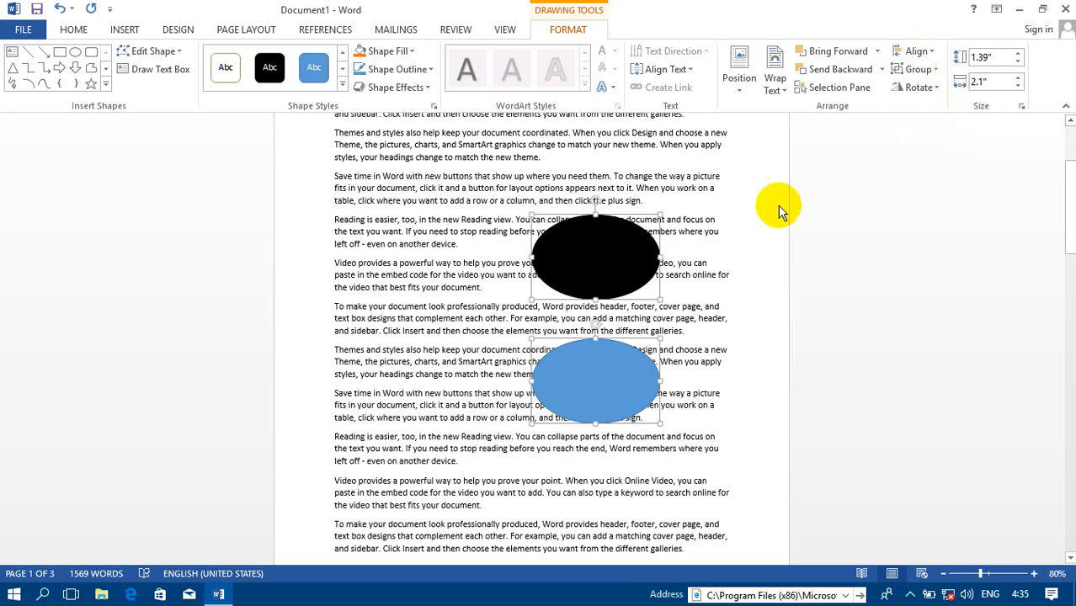
{"action": "key", "text": "ctrl+z"}
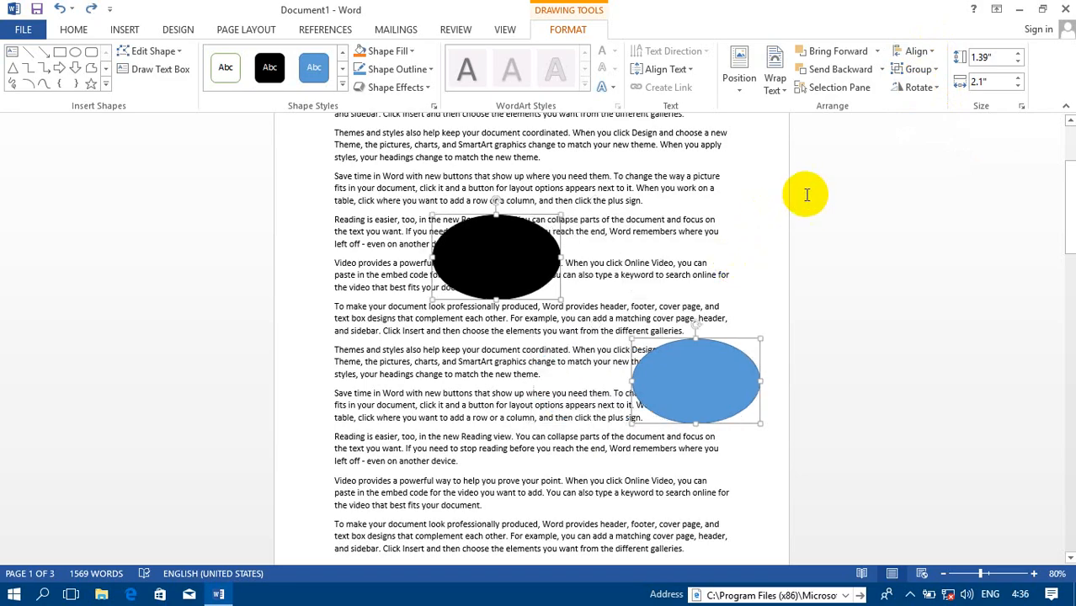
Align the black and blue ovals by their bottom edges.
{"action": "left_click", "coordinate": [929, 52]}
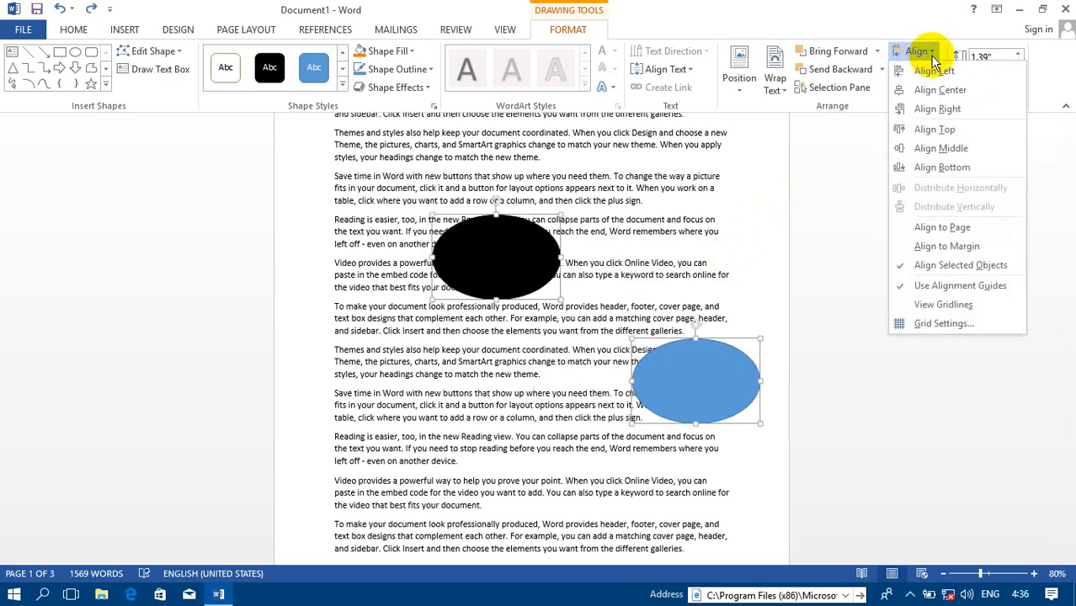
{"action": "left_click", "coordinate": [935, 170]}
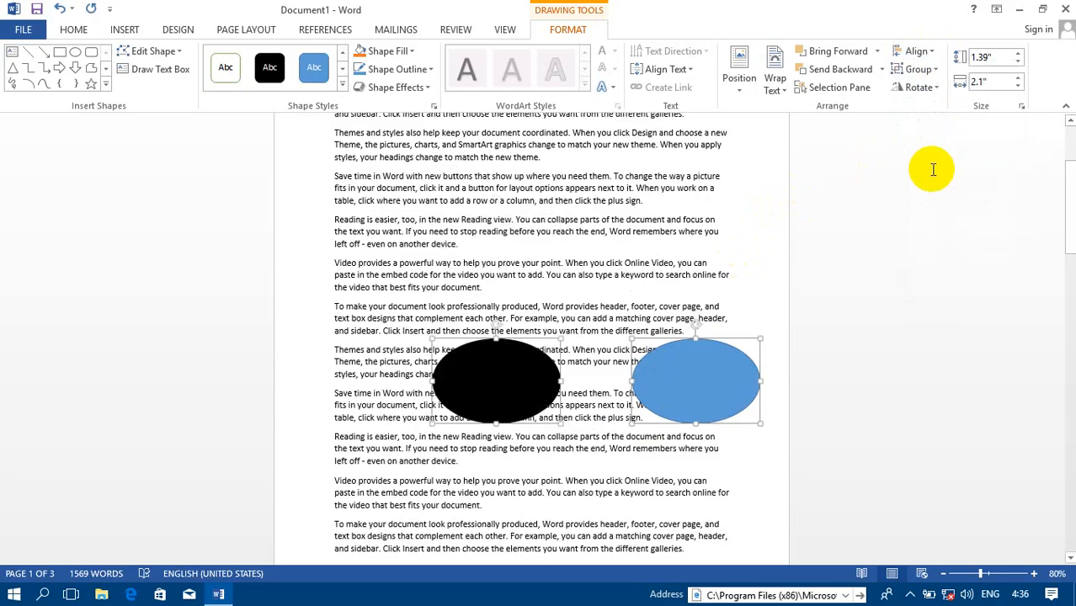
Align the black and blue ovals by their middles, and move them higher on the page.
{"action": "left_click", "coordinate": [935, 52]}
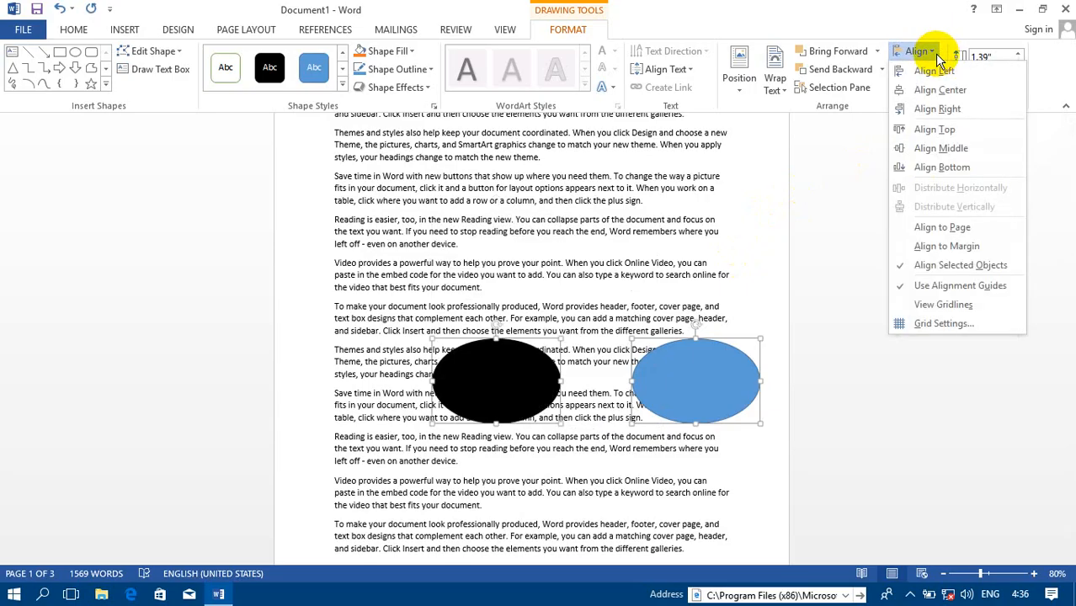
{"action": "left_click", "coordinate": [940, 149]}
{"action": "left_click_drag", "start_coordinate": [512, 384], "coordinate": [444, 268]}
{"action": "left_click", "coordinate": [552, 404]}
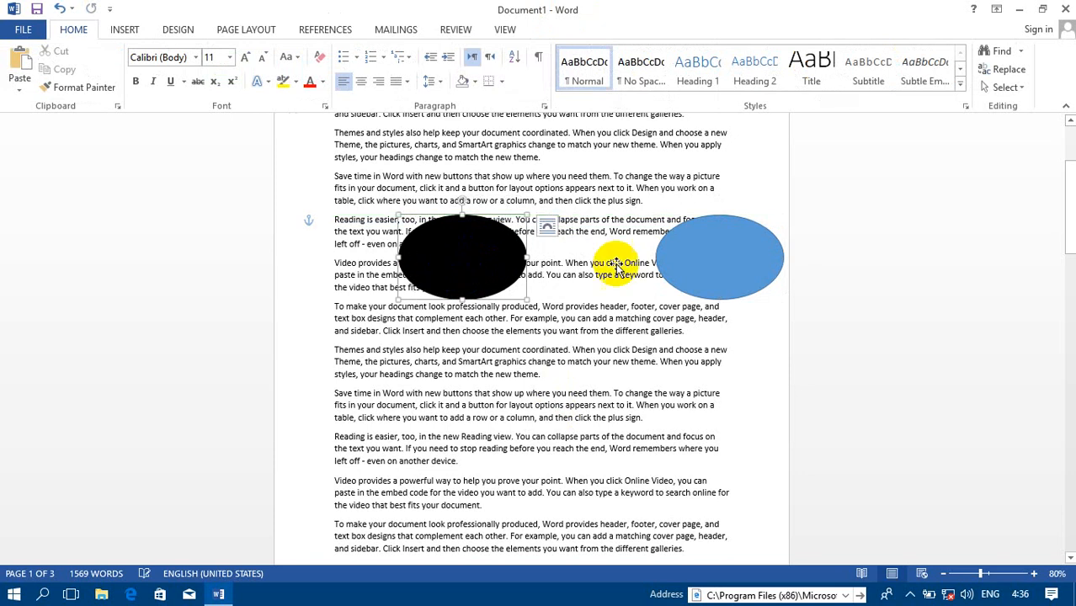
Offset the blue oval below the black one, shift both toward the page's left margin, and align them by their middles.
{"action": "left_click_drag", "start_coordinate": [712, 286], "coordinate": [714, 416]}
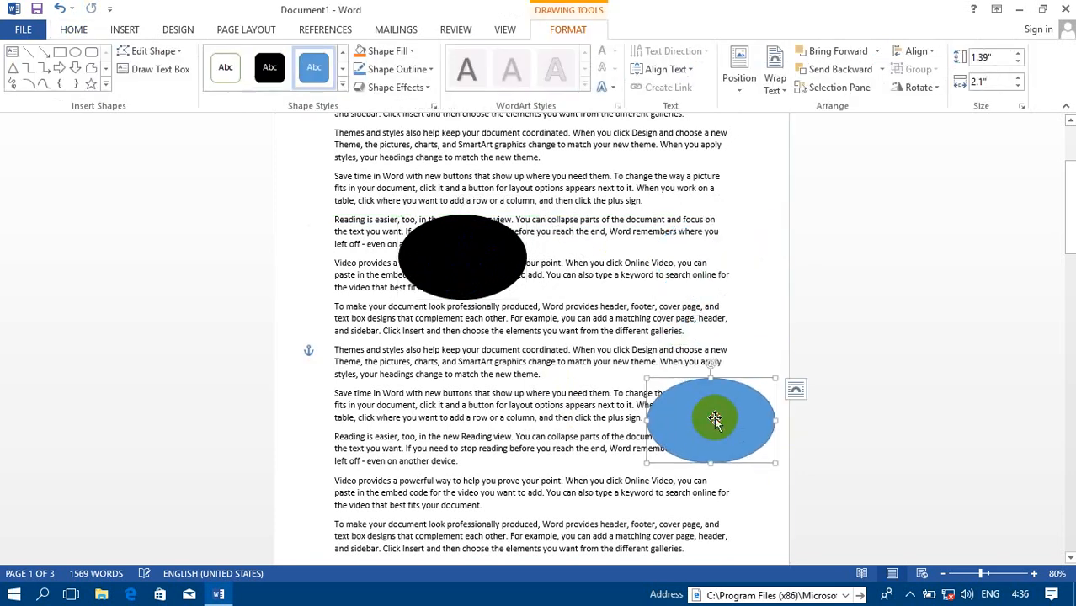
{"action": "left_click", "coordinate": [446, 251], "text": "shift"}
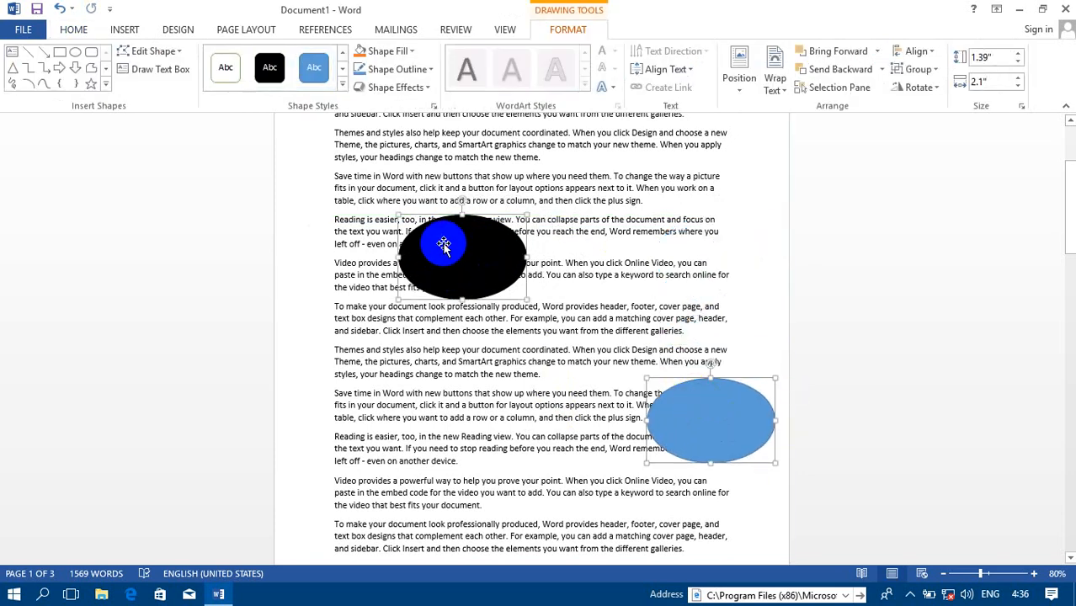
{"action": "left_click_drag", "start_coordinate": [432, 243], "coordinate": [384, 247]}
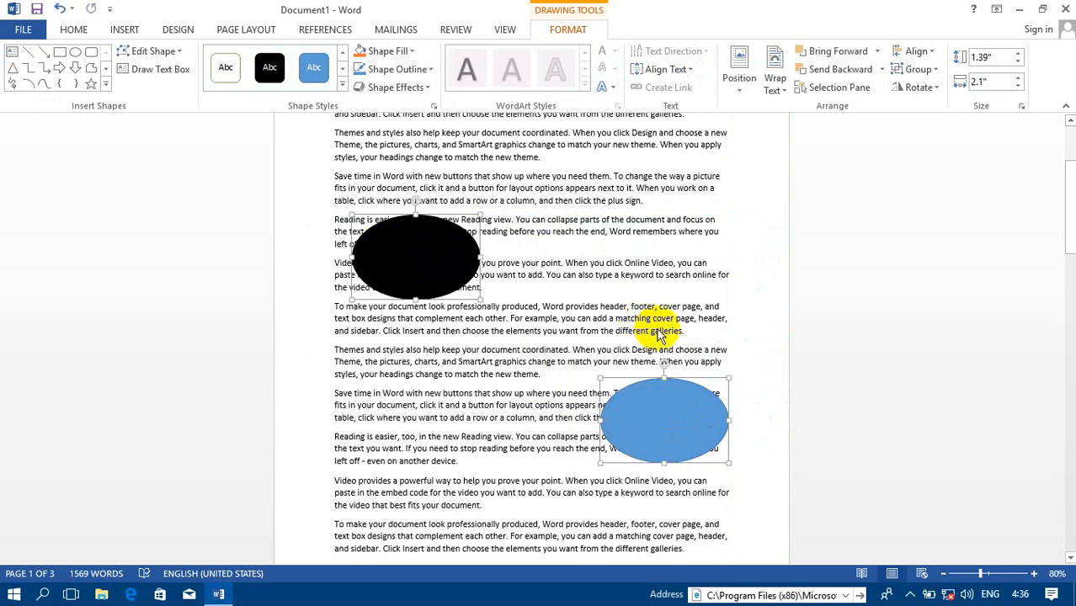
{"action": "left_click", "coordinate": [937, 53]}
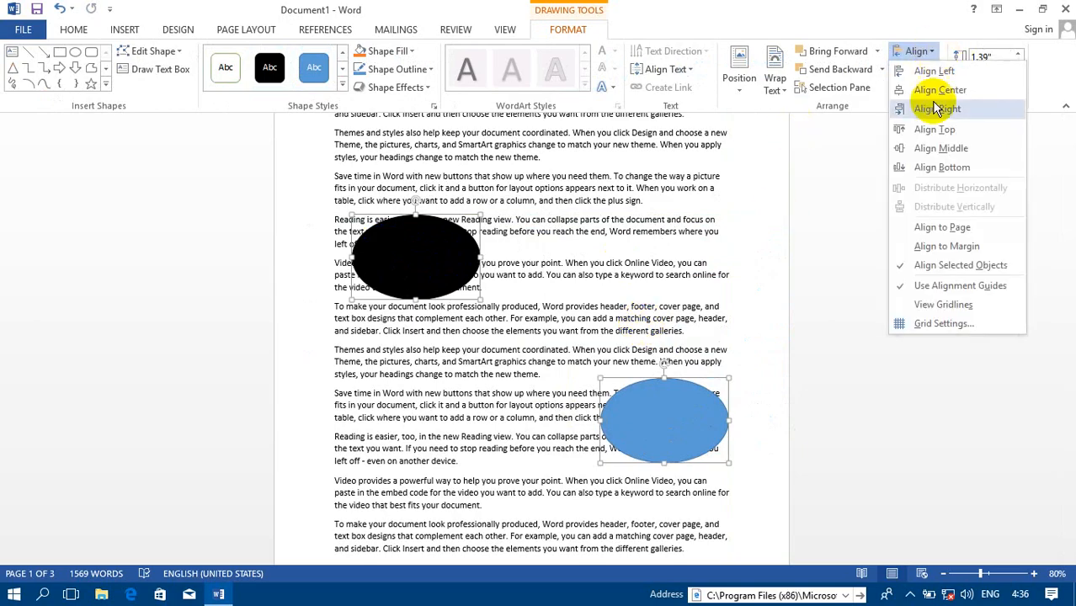
{"action": "left_click", "coordinate": [941, 149]}
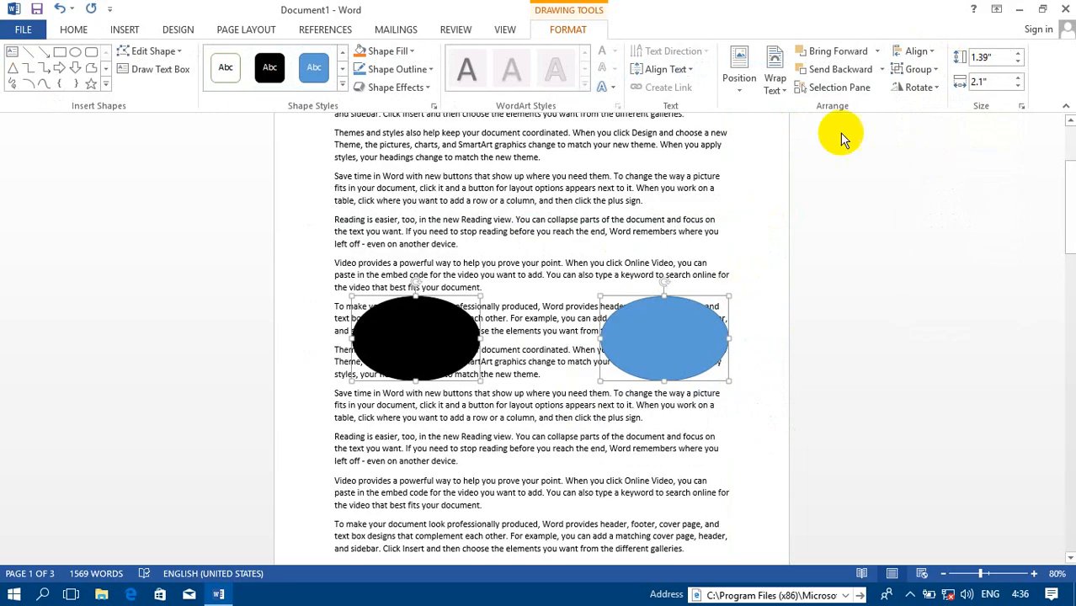
{"action": "left_click", "coordinate": [933, 51]}
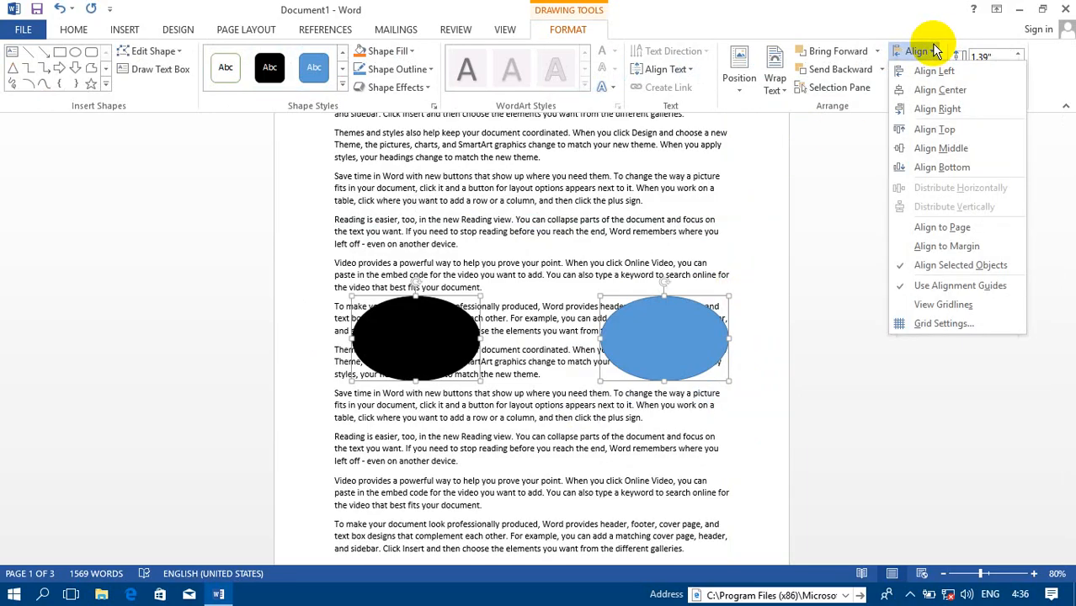
{"action": "left_click", "coordinate": [889, 138]}
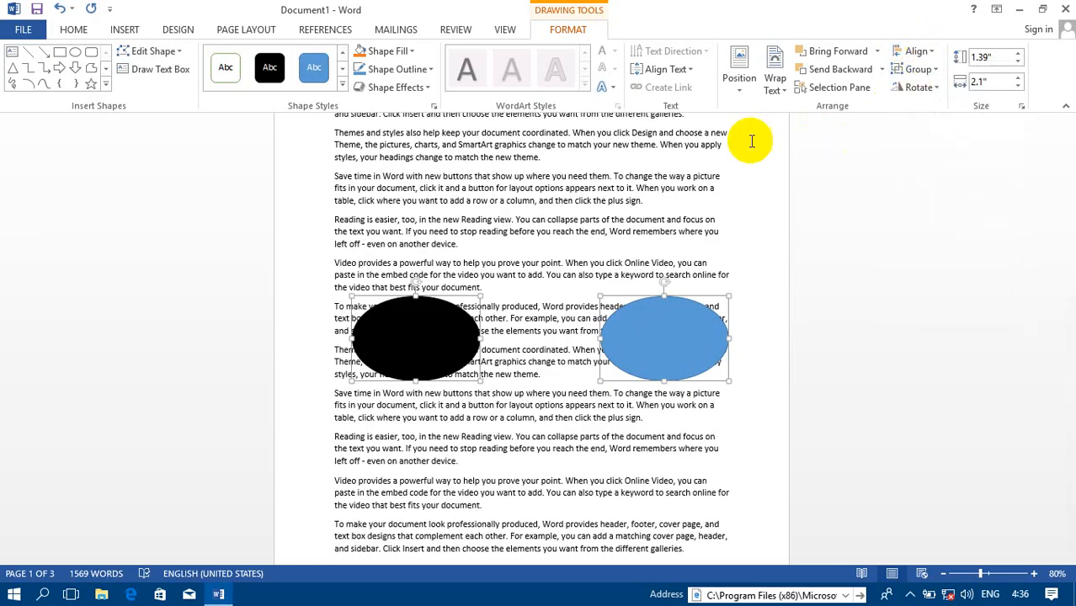
{"action": "left_click", "coordinate": [874, 153]}
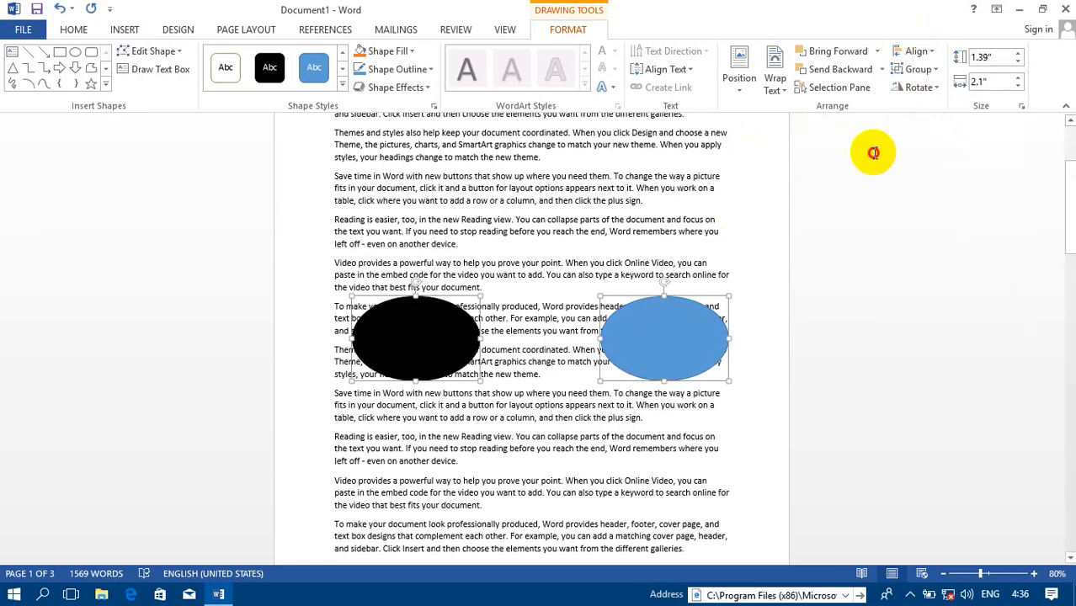
Fill the blue oval with the riverside photo of the man in blue from the computer, working offline.
{"action": "right_click", "coordinate": [615, 341]}
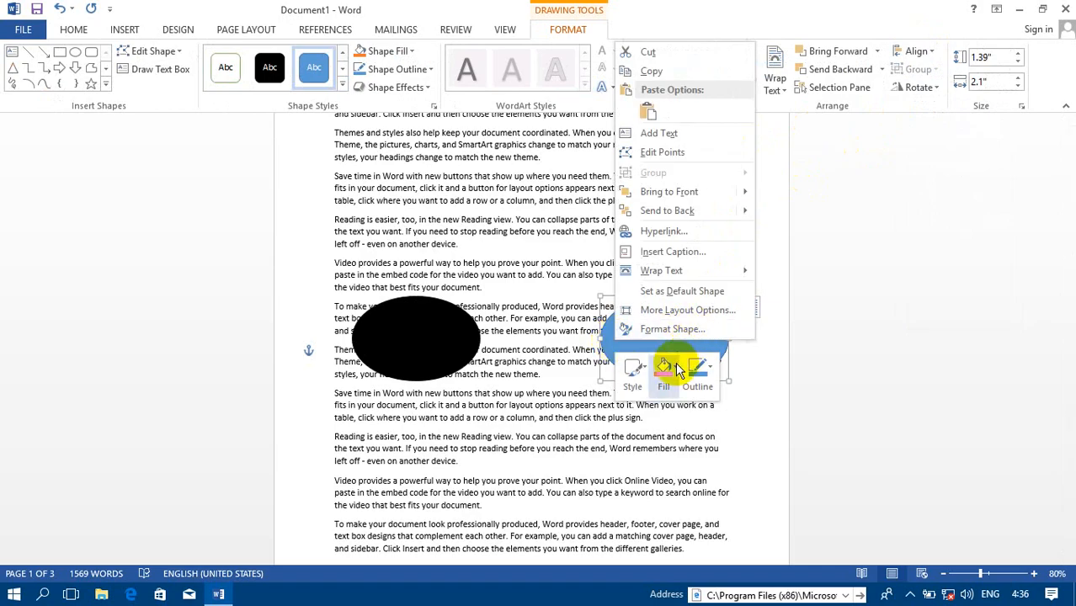
{"action": "left_click", "coordinate": [673, 362]}
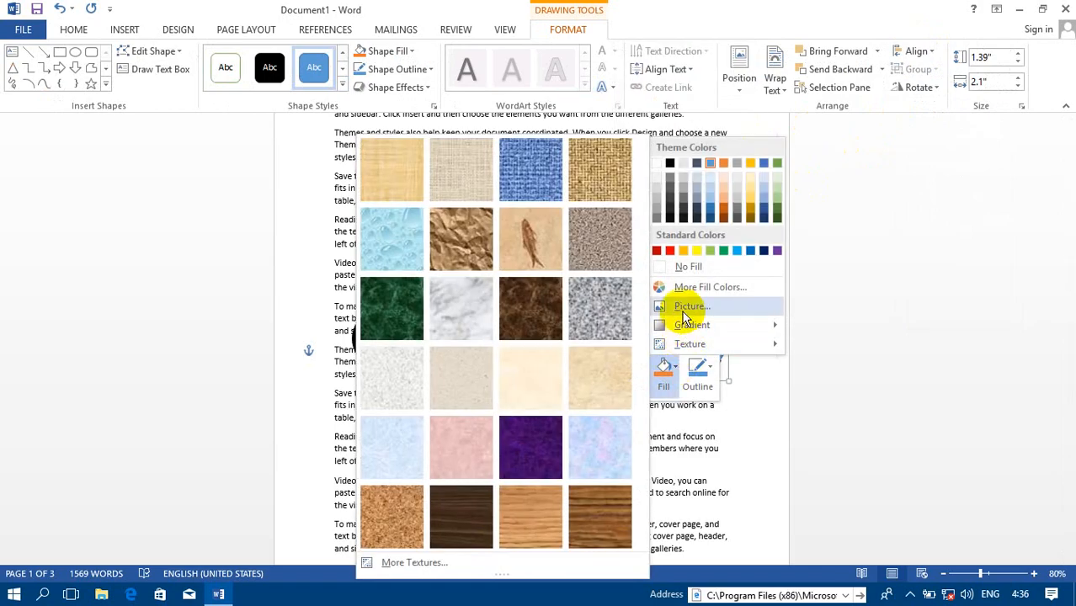
{"action": "left_click", "coordinate": [686, 309]}
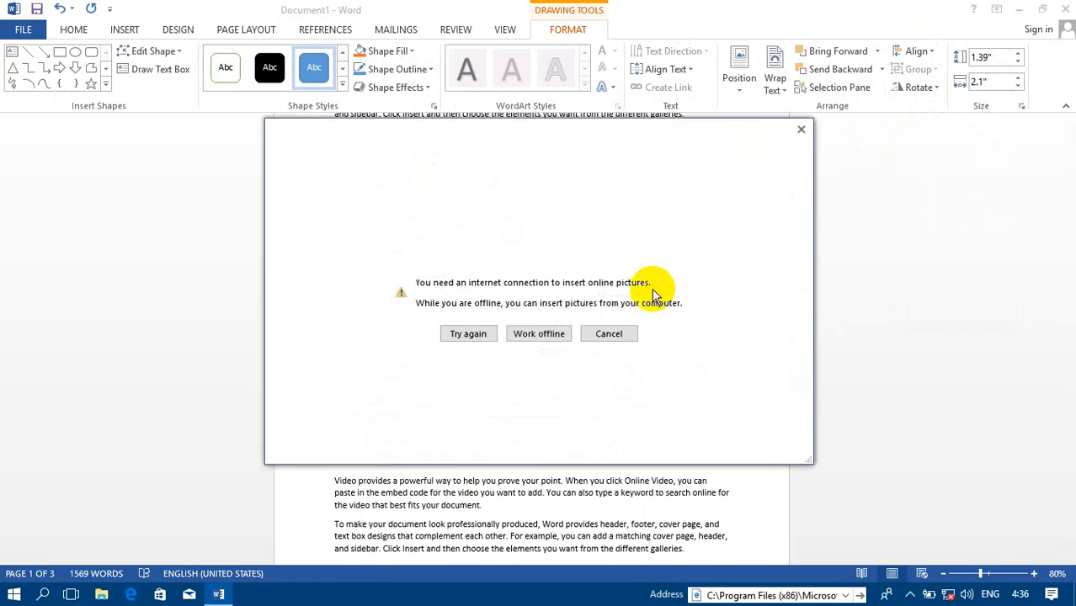
{"action": "left_click", "coordinate": [547, 340]}
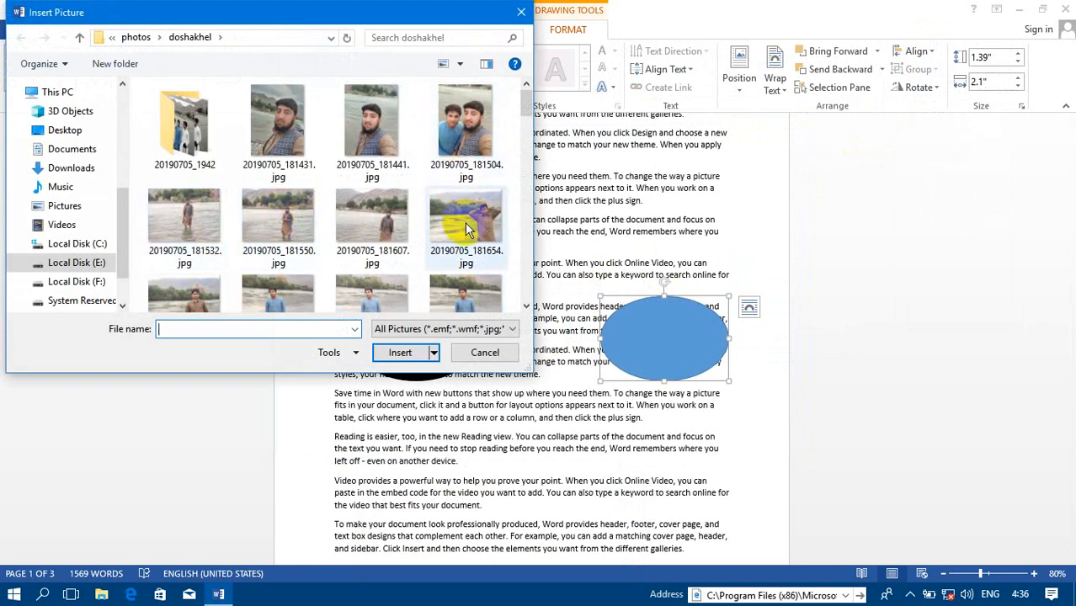
{"action": "double_click", "coordinate": [388, 283]}
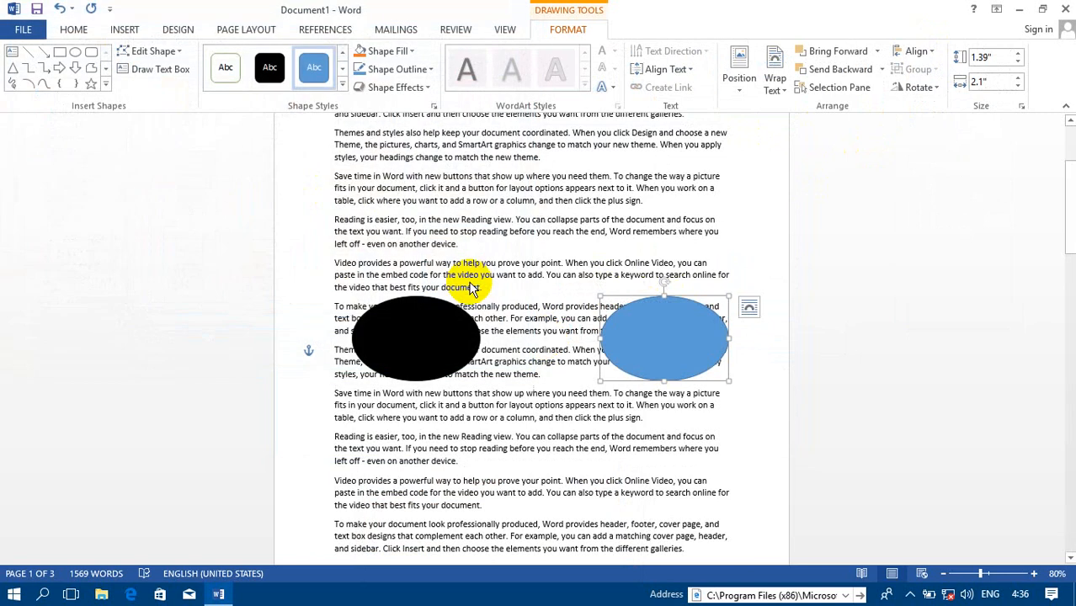
Fill the black oval with the riverside photo of the man in brown from the computer, working offline.
{"action": "left_click", "coordinate": [397, 334]}
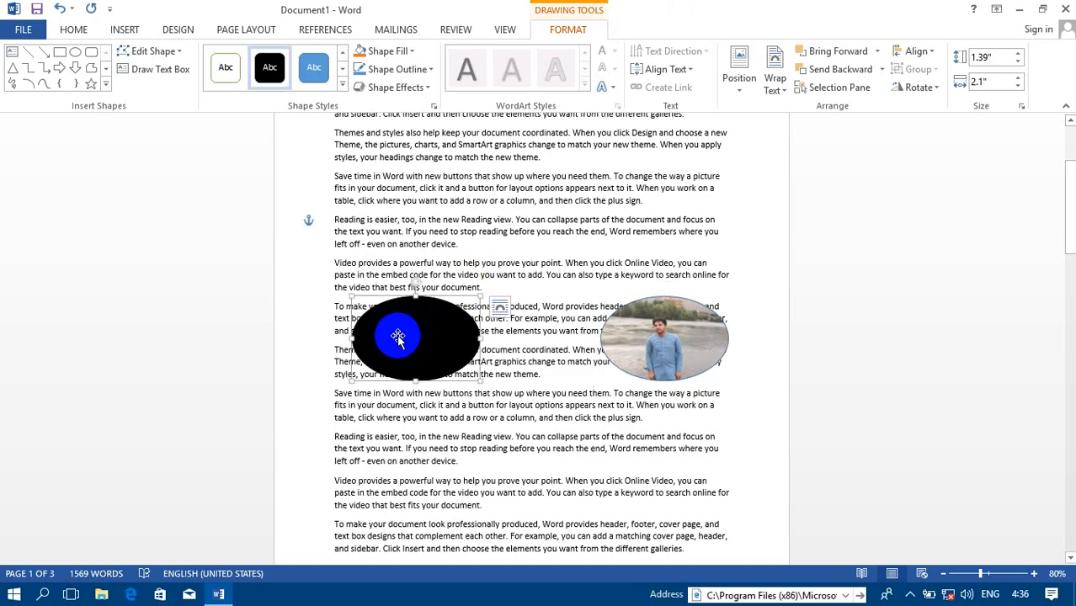
{"action": "right_click", "coordinate": [401, 341]}
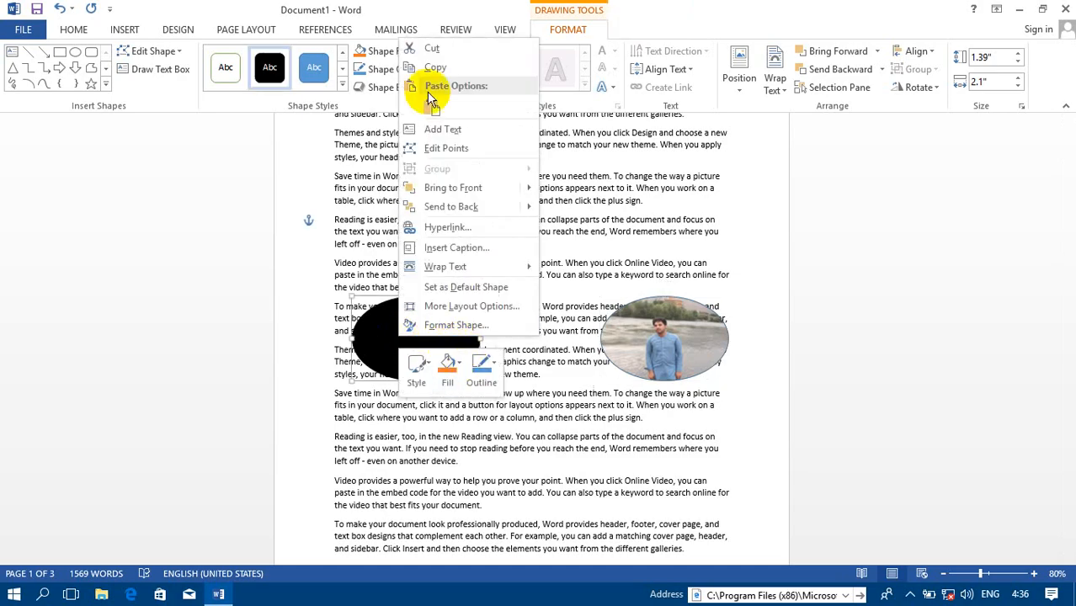
{"action": "left_click", "coordinate": [569, 34]}
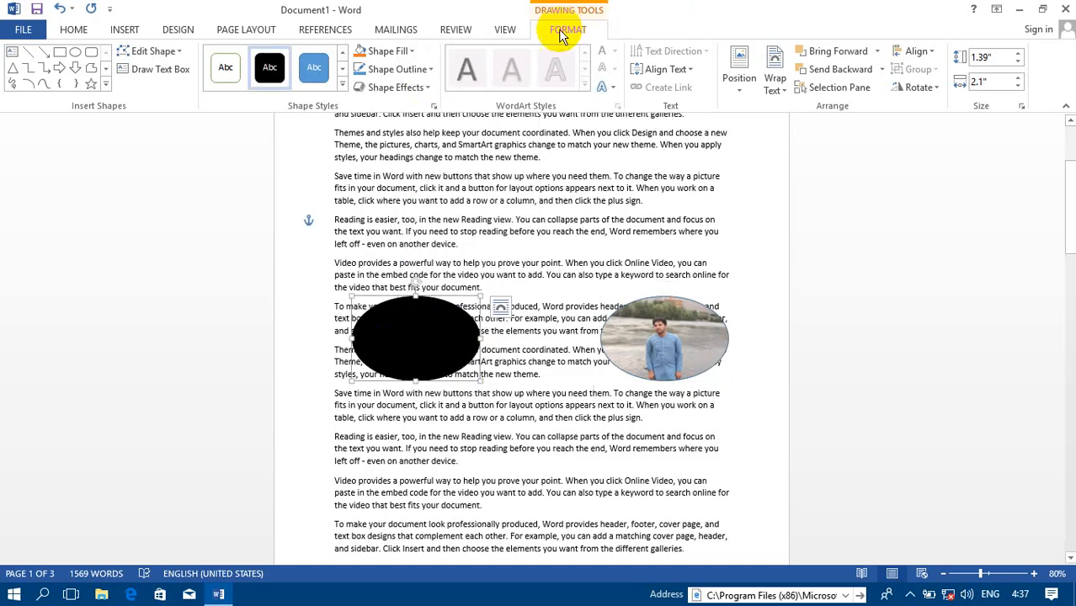
{"action": "left_click", "coordinate": [415, 51]}
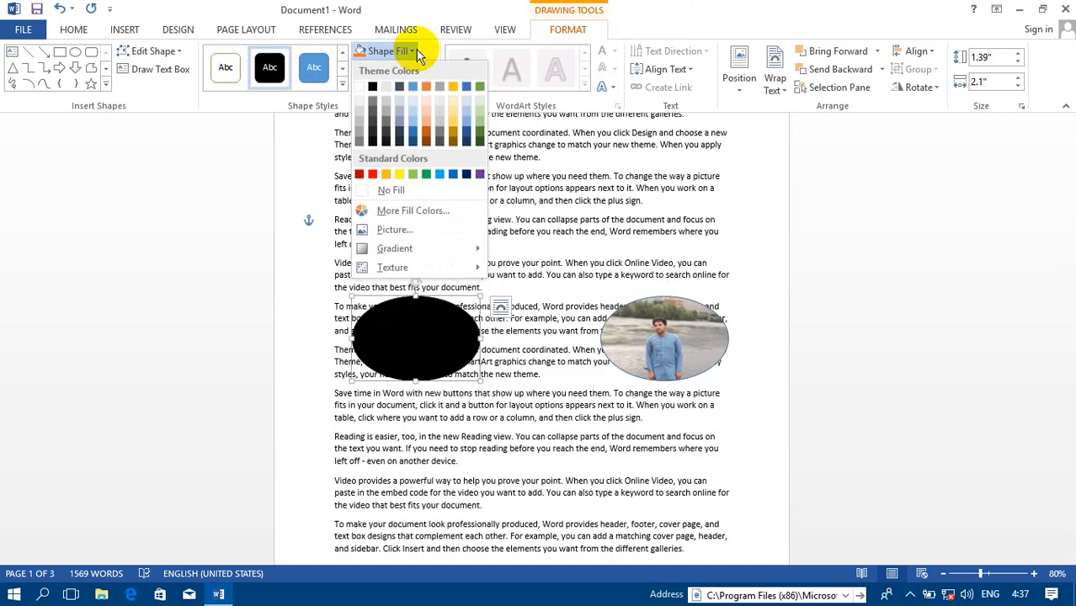
{"action": "left_click", "coordinate": [409, 232]}
{"action": "left_click", "coordinate": [559, 337]}
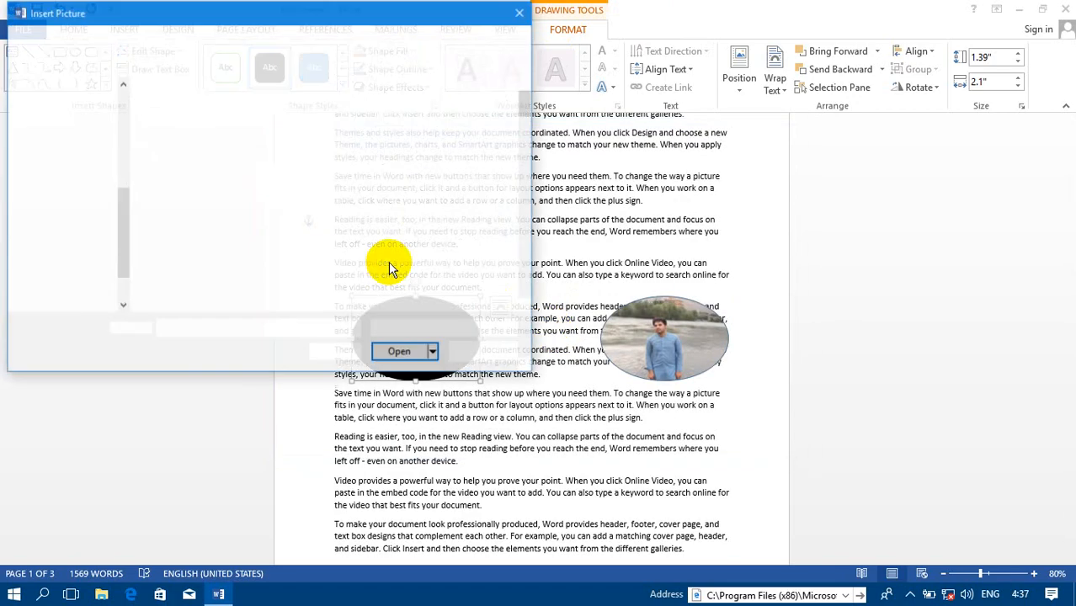
{"action": "double_click", "coordinate": [289, 233]}
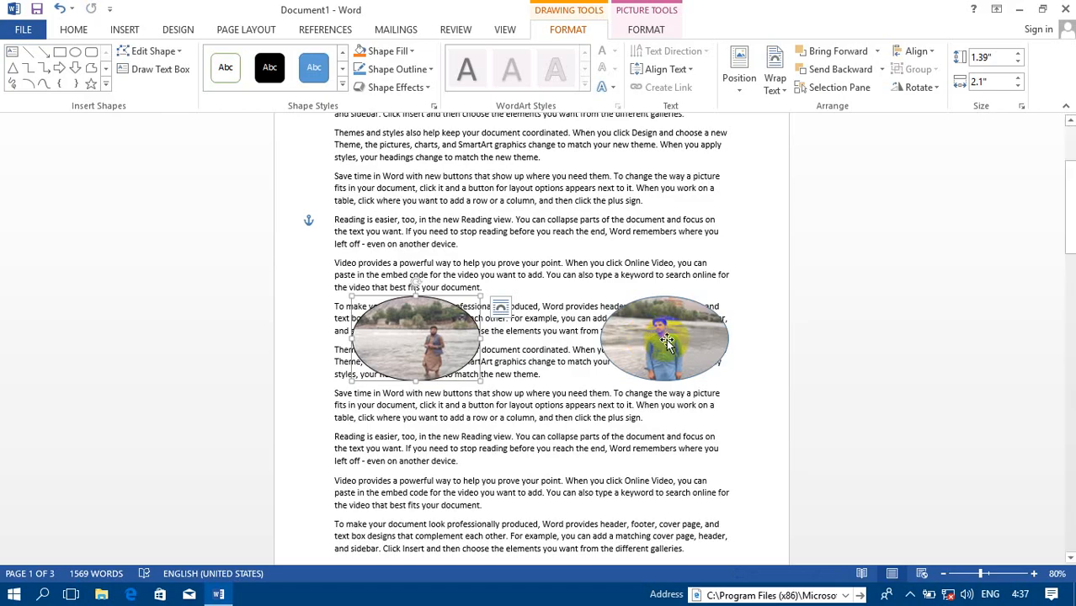
Give the oval with the blue-shirt photo a 6 pt red outline.
{"action": "left_click", "coordinate": [670, 345]}
{"action": "left_click", "coordinate": [577, 459]}
{"action": "left_click", "coordinate": [654, 359]}
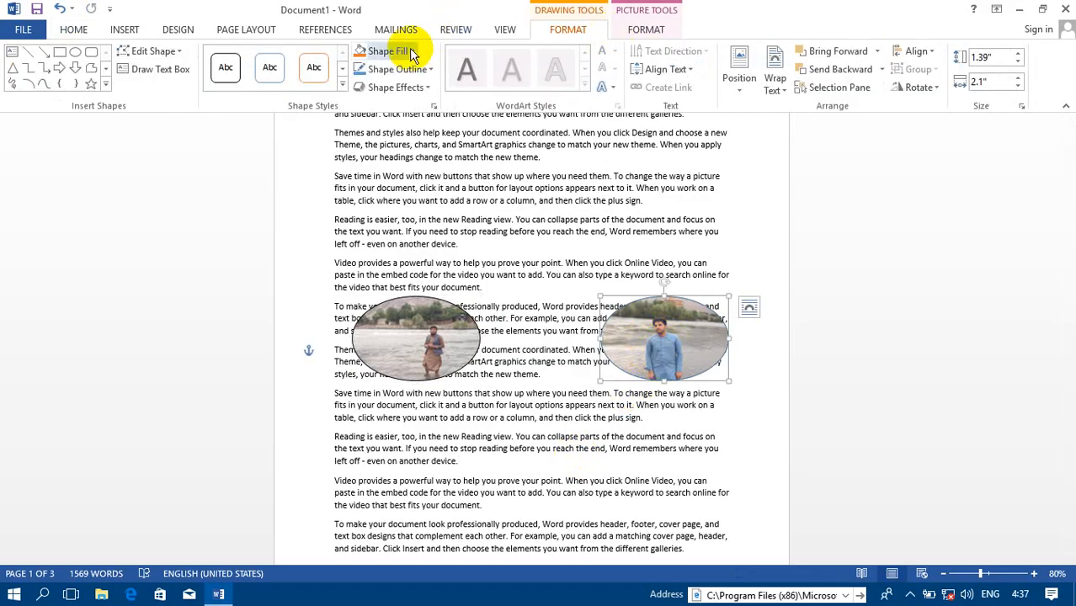
{"action": "left_click", "coordinate": [432, 70]}
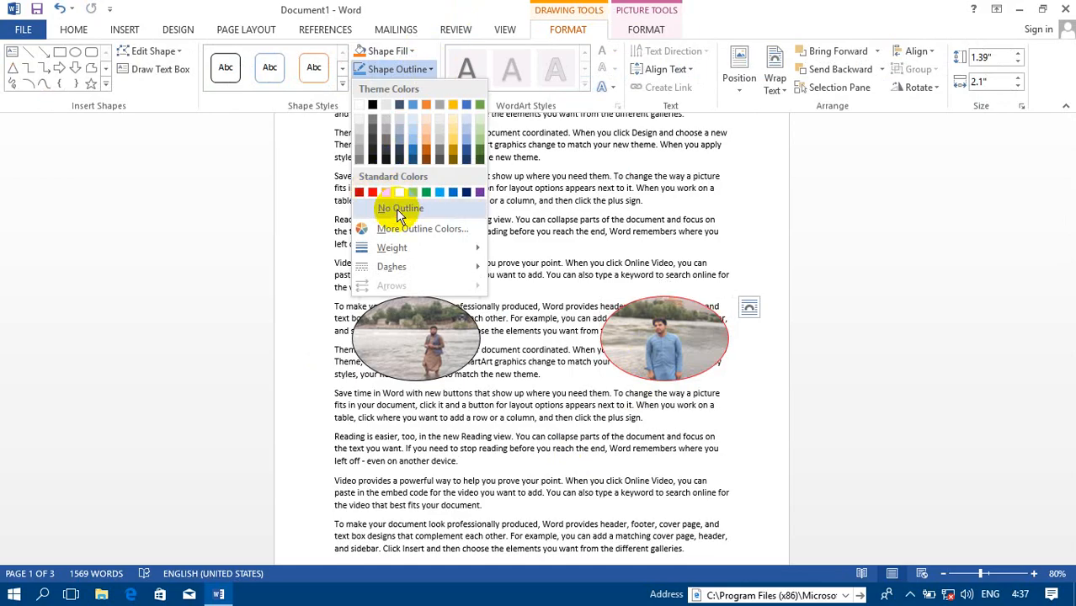
{"action": "mouse_move", "coordinate": [428, 247]}
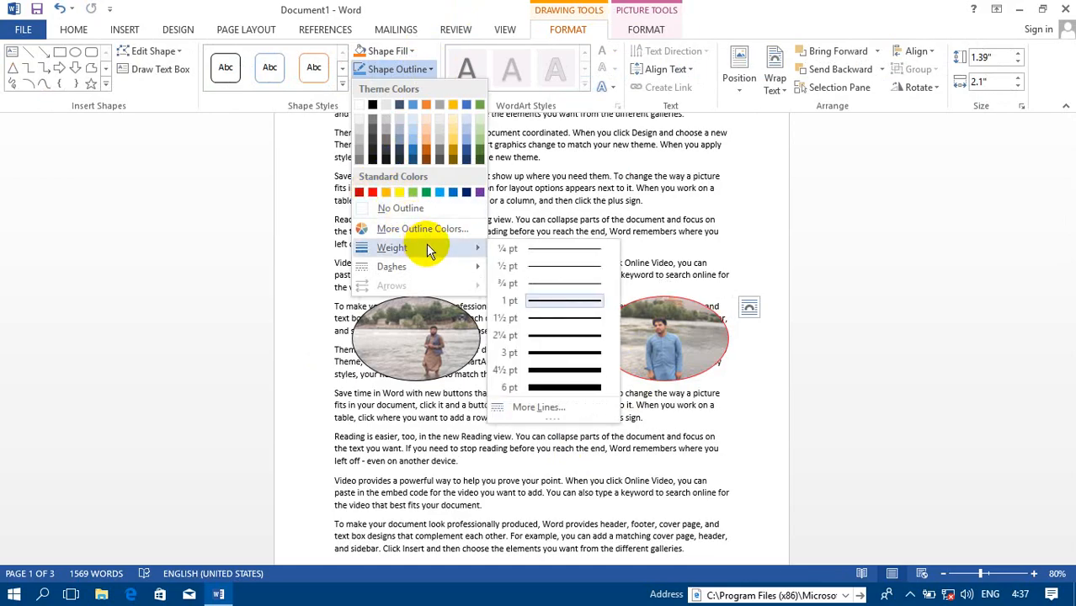
{"action": "left_click", "coordinate": [565, 386]}
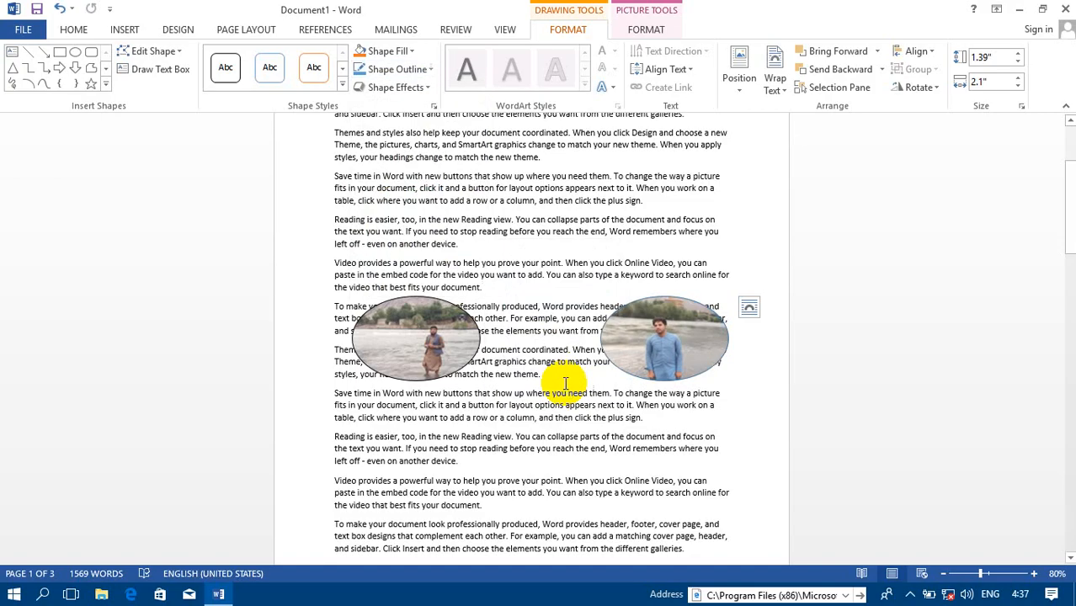
{"action": "left_click", "coordinate": [426, 70]}
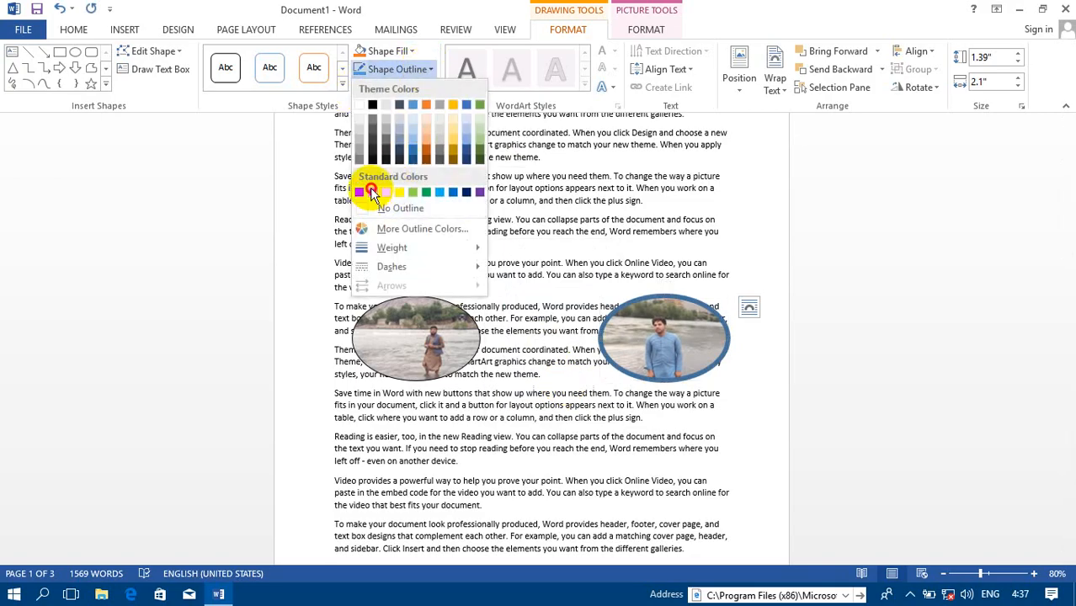
{"action": "left_click", "coordinate": [372, 192]}
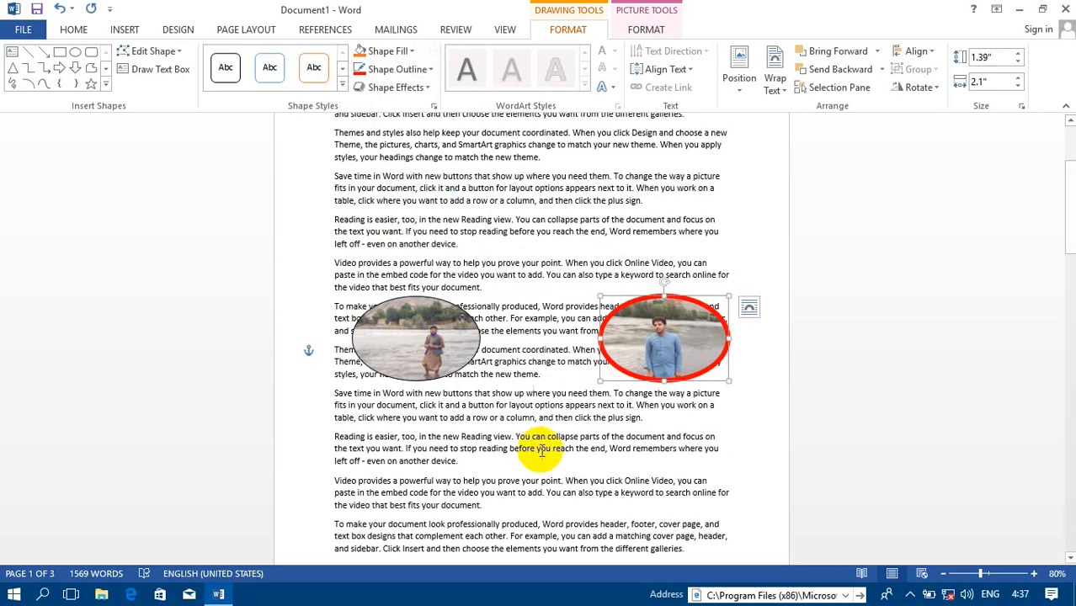
Undo the outline weight and color changes on the blue-shirt photo oval, restoring the other oval's photo fill if it is undone too.
{"action": "key", "text": "ctrl+z"}
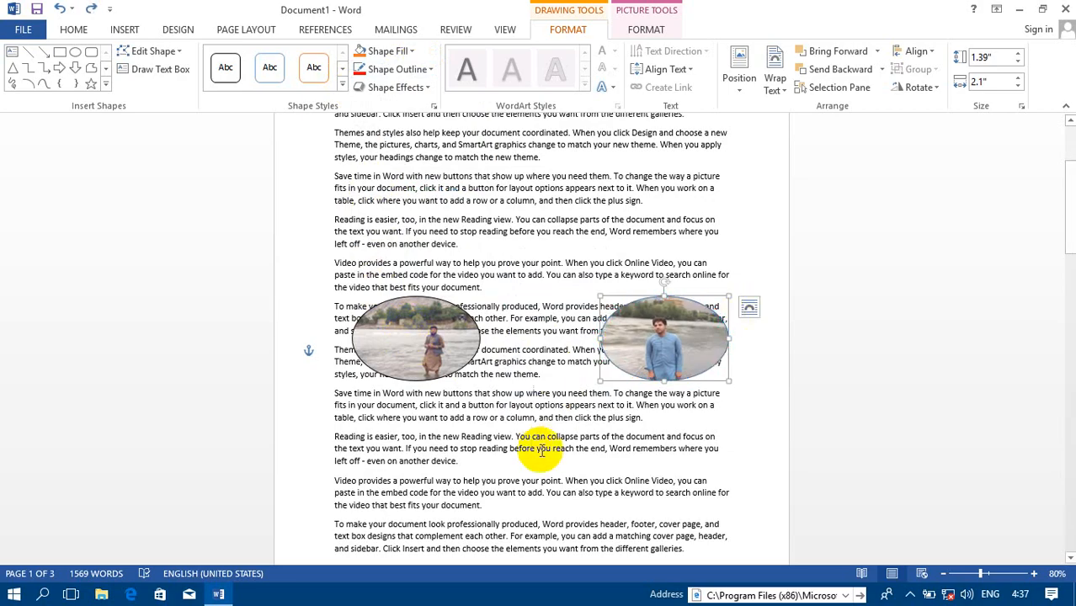
{"action": "key", "text": "ctrl+z"}
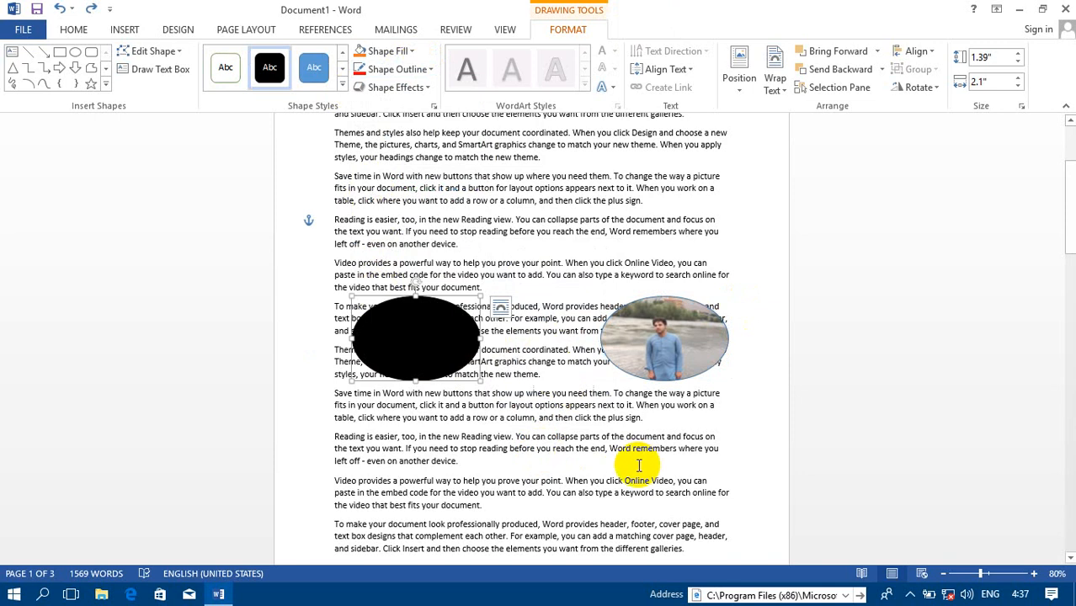
{"action": "key", "text": "ctrl+y"}
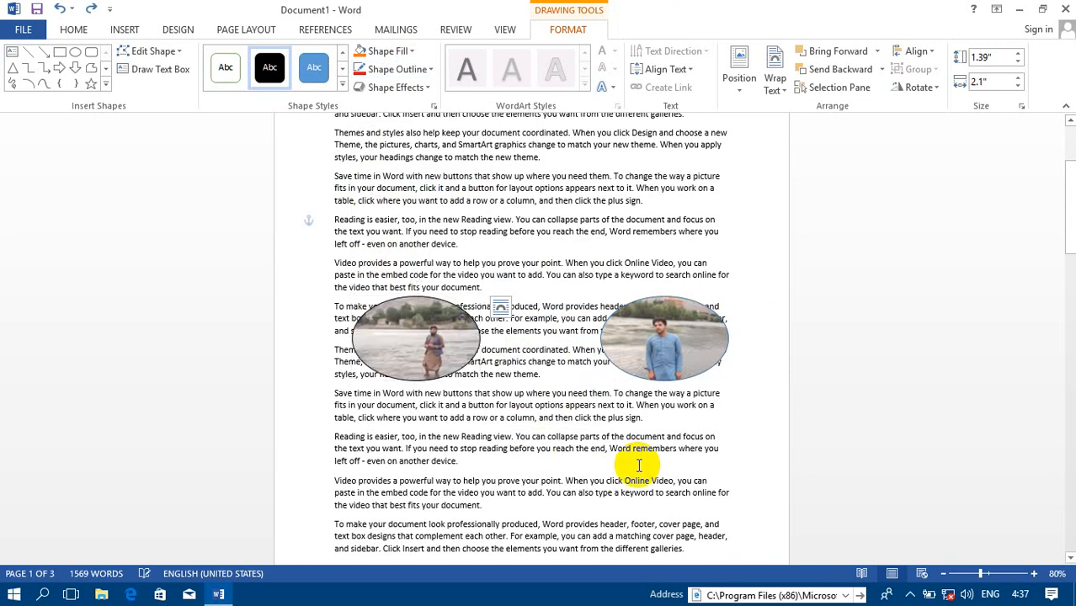
Select both photo-filled ovals and group them into one object.
{"action": "left_click", "coordinate": [663, 333]}
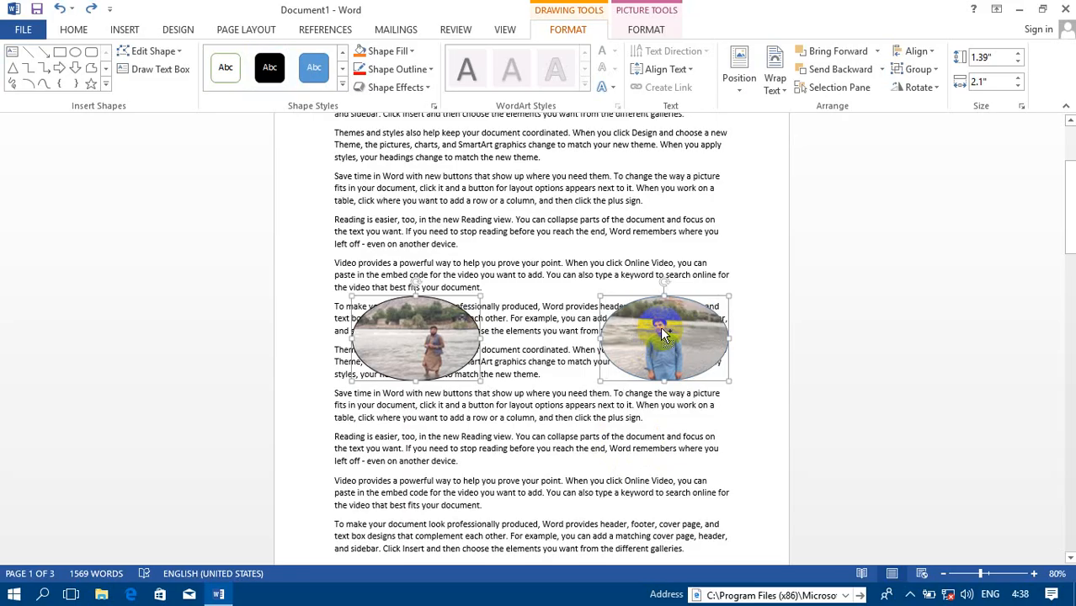
{"action": "key", "text": "ctrl+g"}
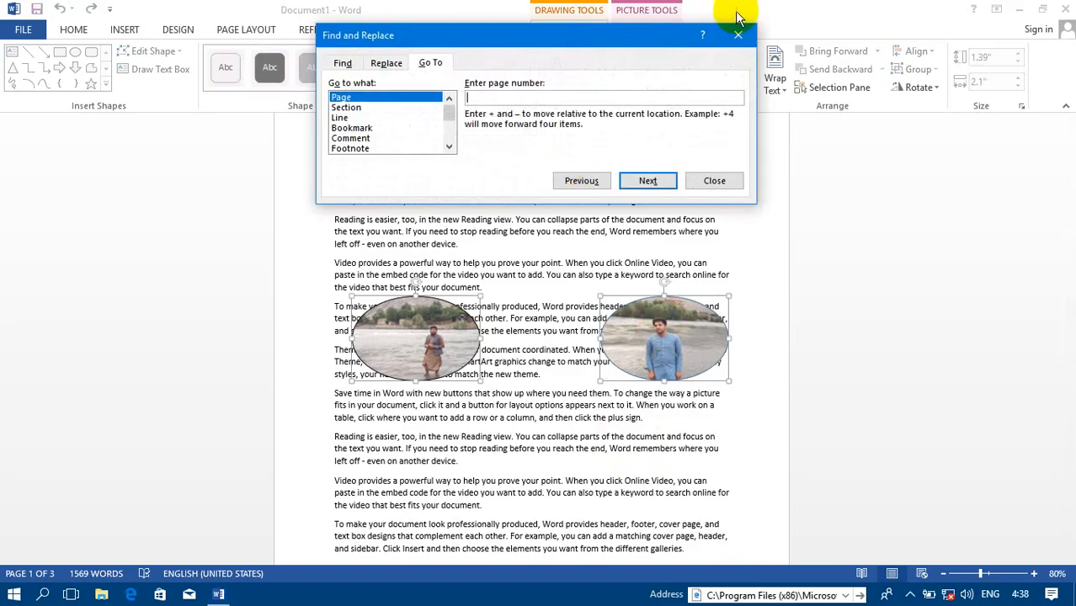
{"action": "left_click", "coordinate": [737, 35]}
{"action": "left_click", "coordinate": [428, 341]}
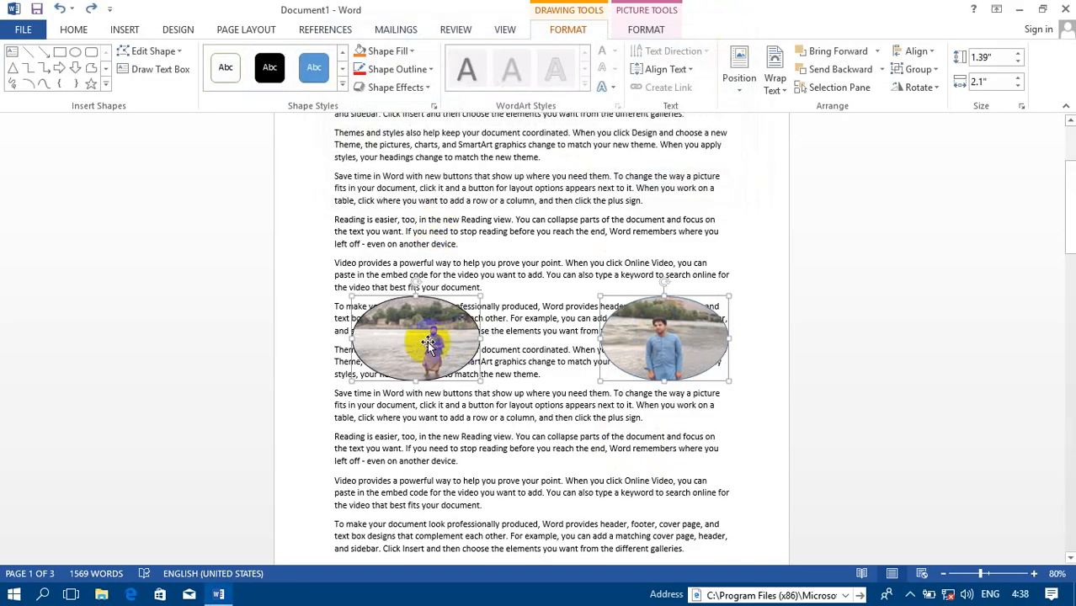
{"action": "left_click", "coordinate": [932, 91]}
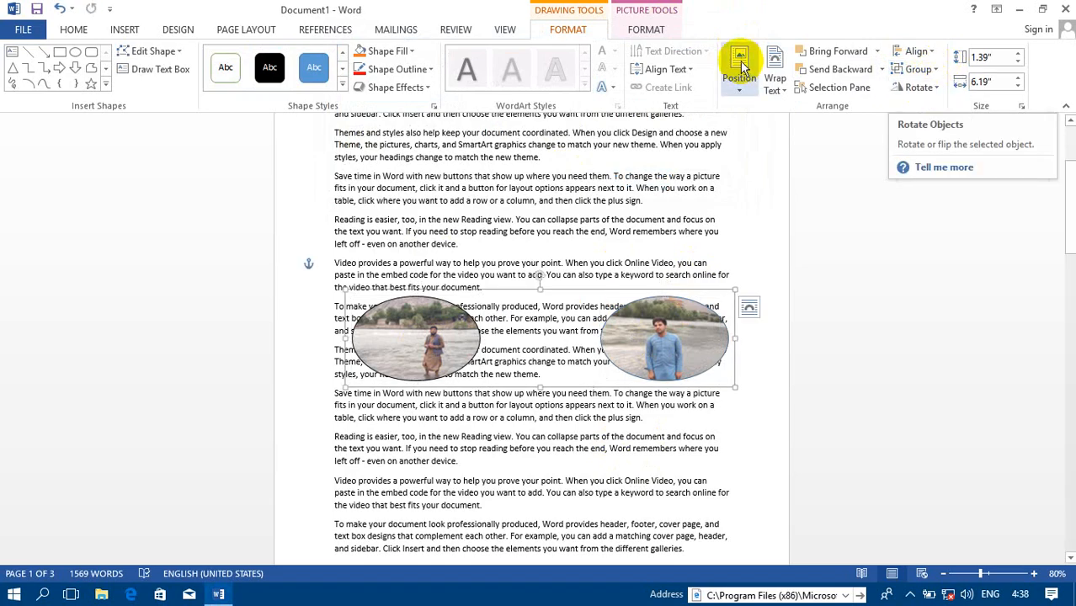
Fill the grouped ovals with a different riverside photo from the computer, working offline, and undo the fill.
{"action": "left_click", "coordinate": [411, 52]}
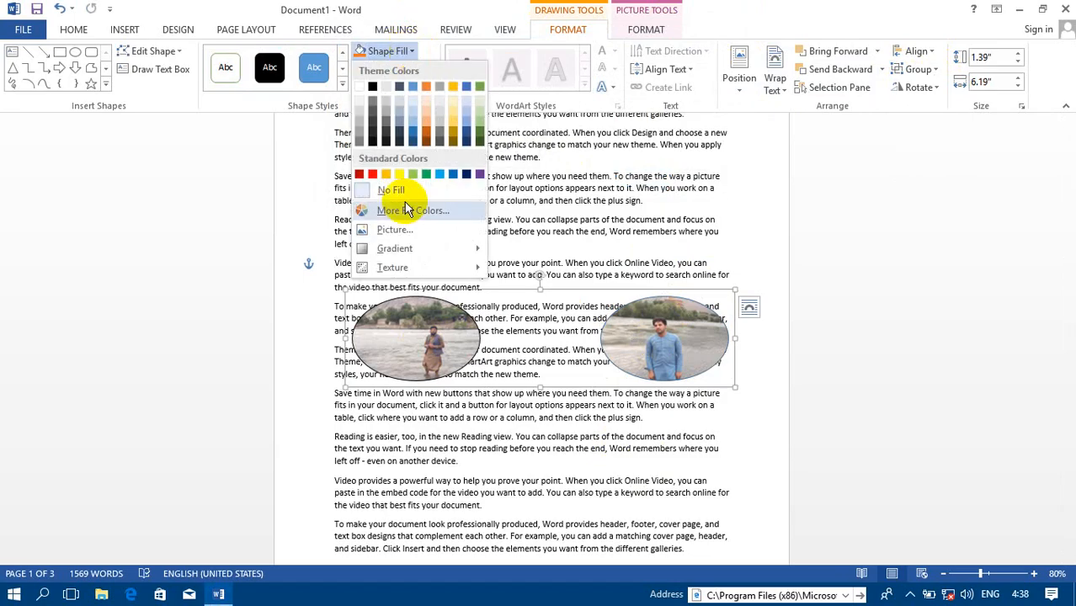
{"action": "left_click", "coordinate": [383, 230]}
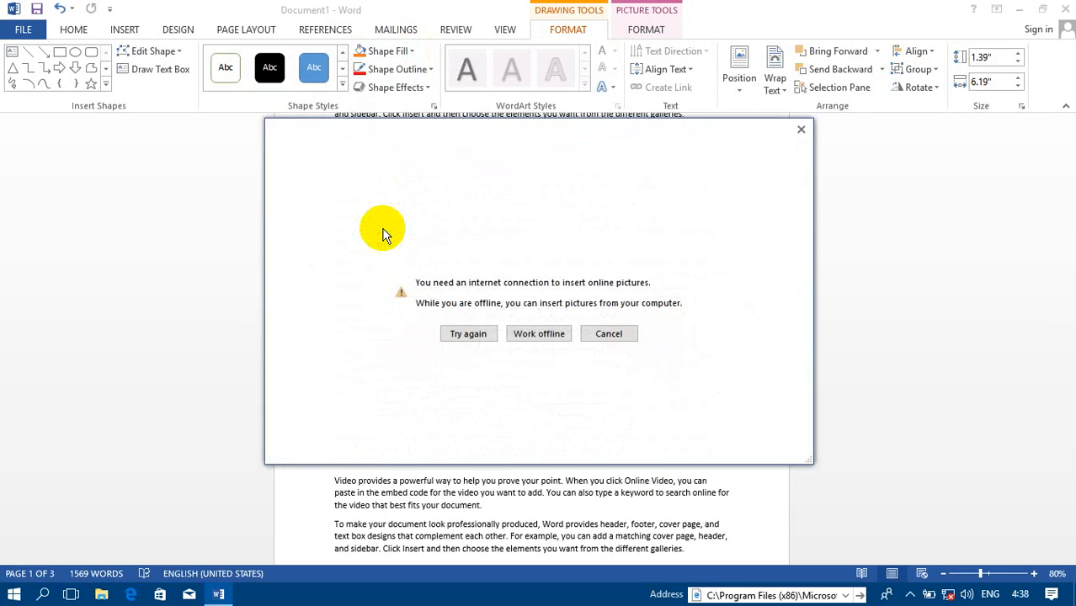
{"action": "left_click", "coordinate": [526, 334]}
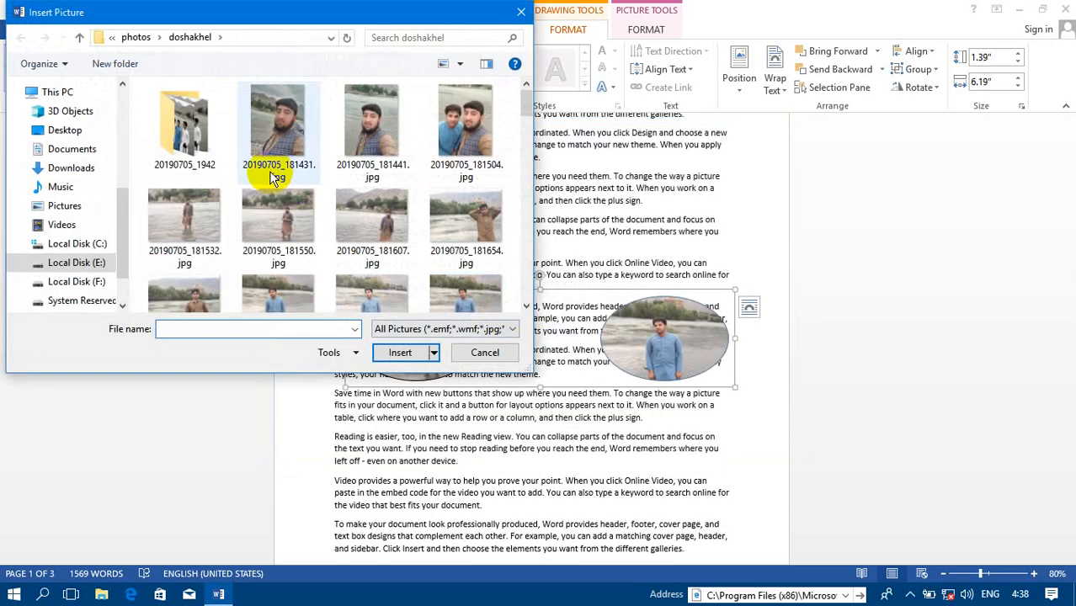
{"action": "double_click", "coordinate": [195, 305]}
{"action": "key", "text": "ctrl+z"}
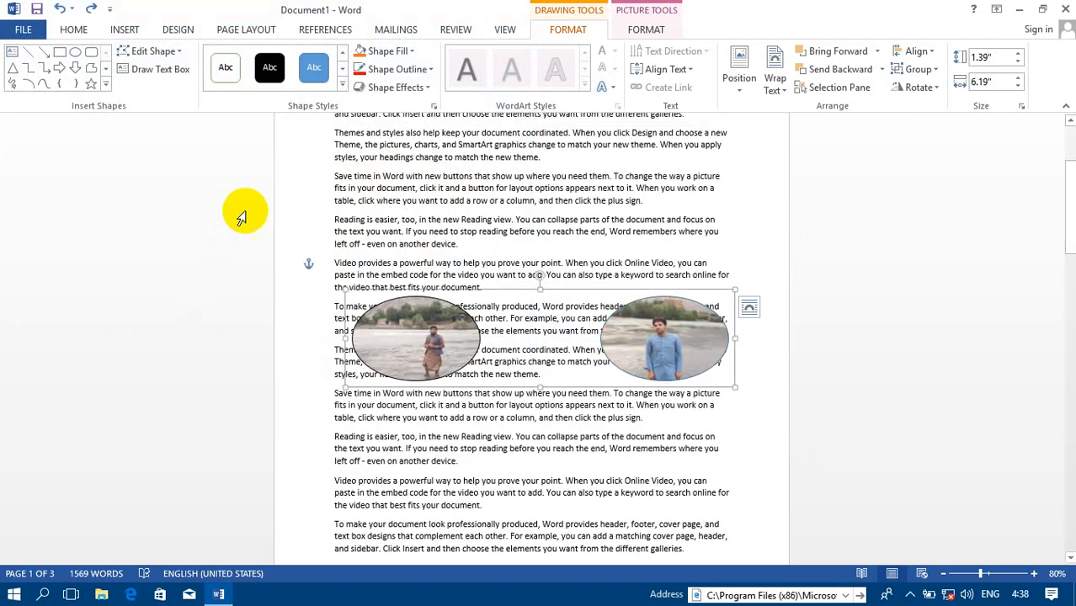
Apply the tilted 3-D preset effect from the last preset row to the grouped ovals and undo it.
{"action": "left_click", "coordinate": [411, 85]}
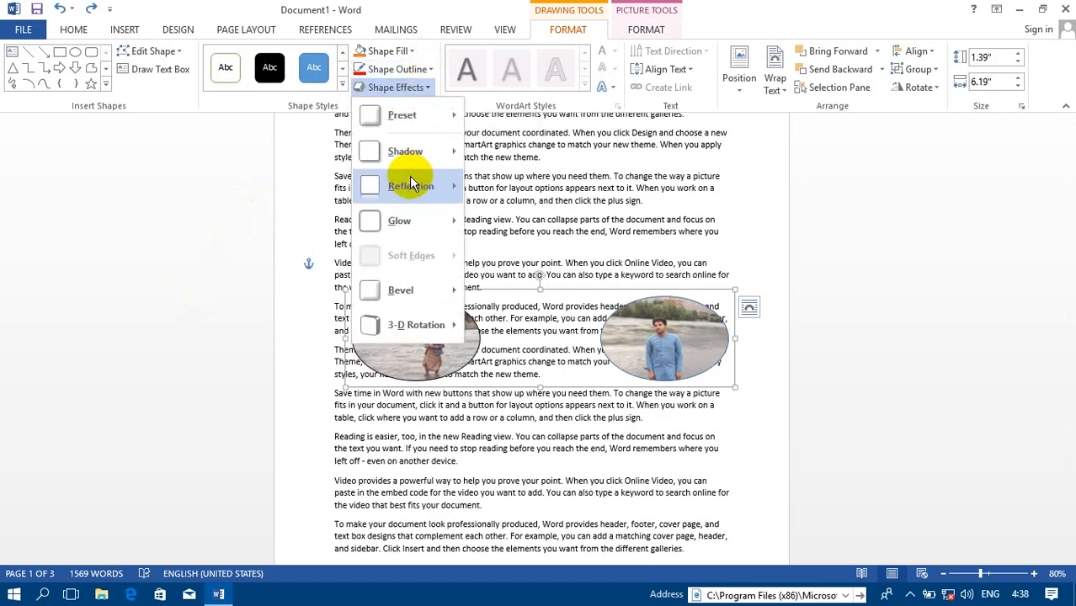
{"action": "mouse_move", "coordinate": [423, 229]}
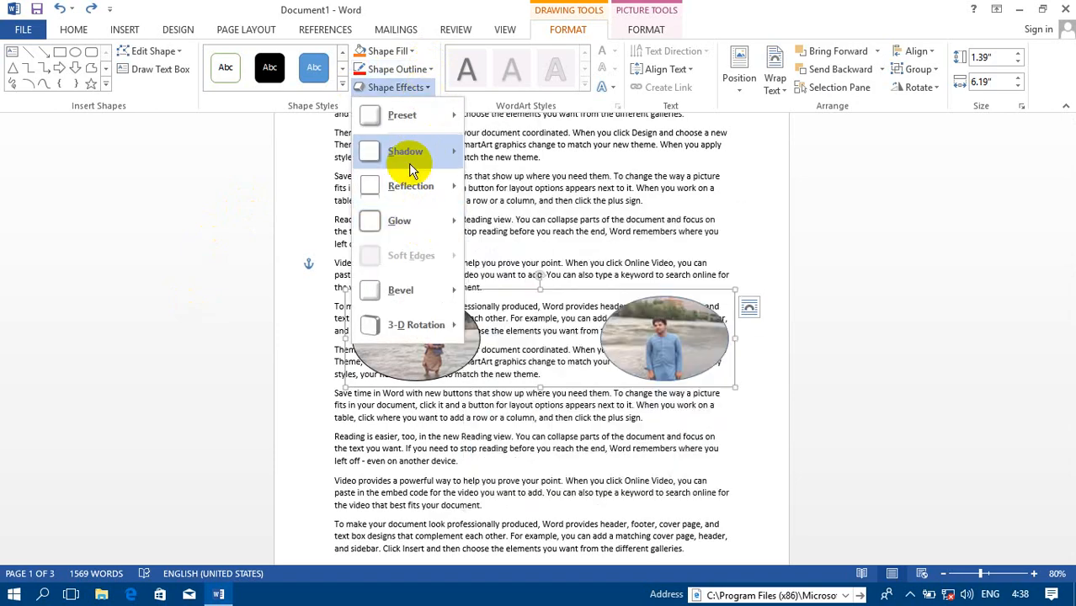
{"action": "mouse_move", "coordinate": [446, 115]}
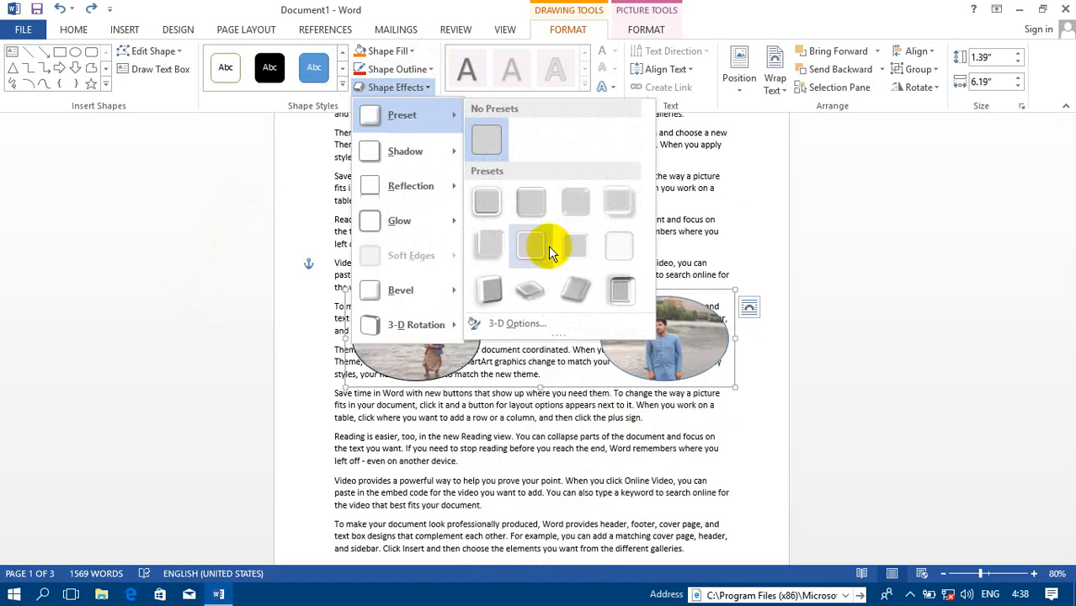
{"action": "left_click", "coordinate": [529, 289]}
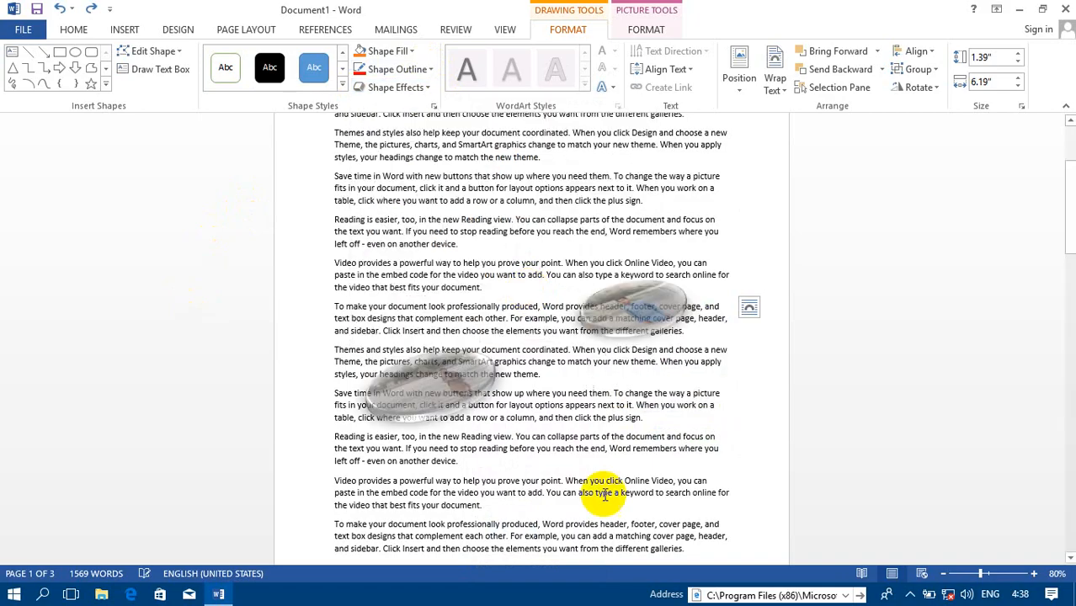
{"action": "left_click", "coordinate": [628, 551]}
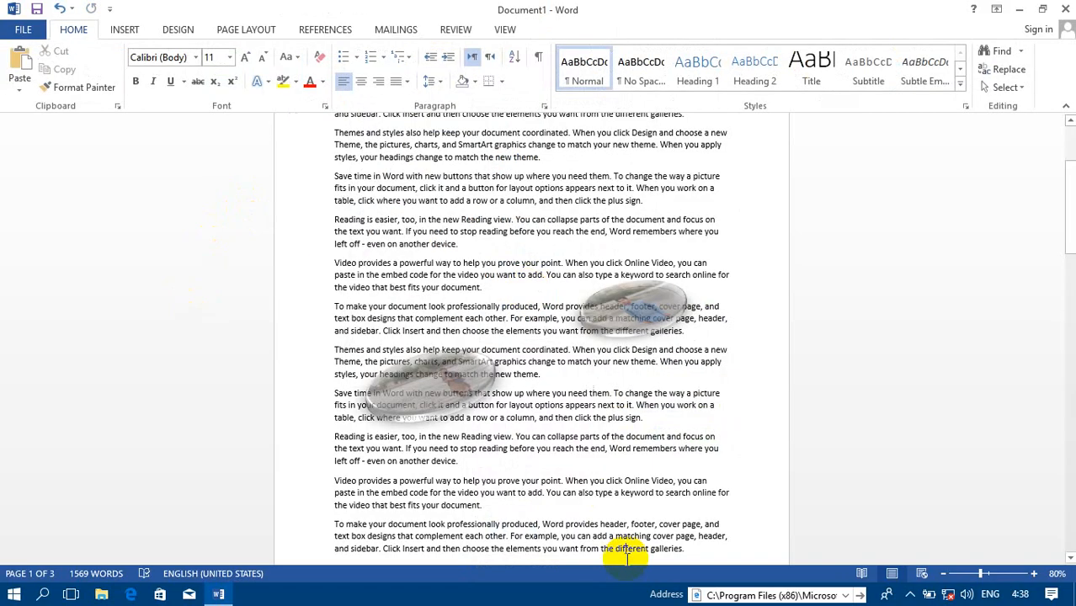
{"action": "key", "text": "ctrl+z"}
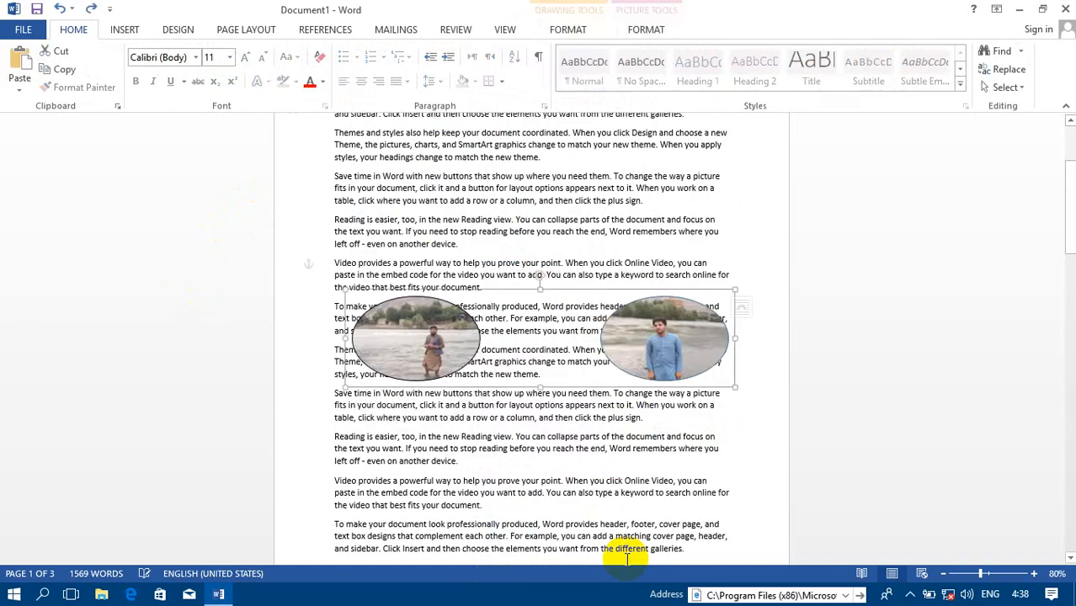
Give the grouped ovals a thick outline in the light blue theme color.
{"action": "left_click", "coordinate": [569, 29]}
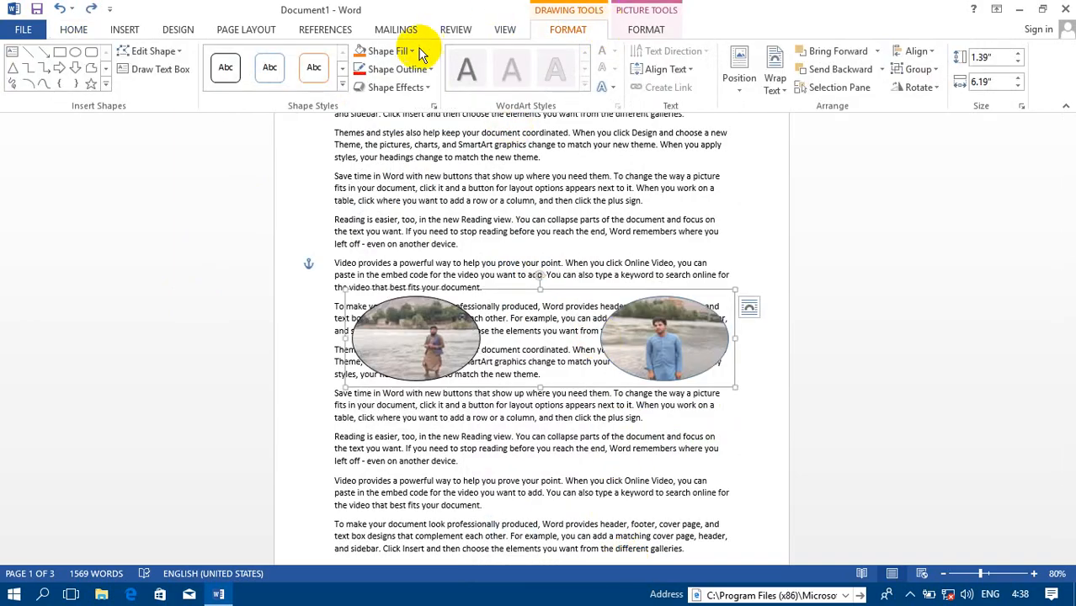
{"action": "left_click", "coordinate": [383, 69]}
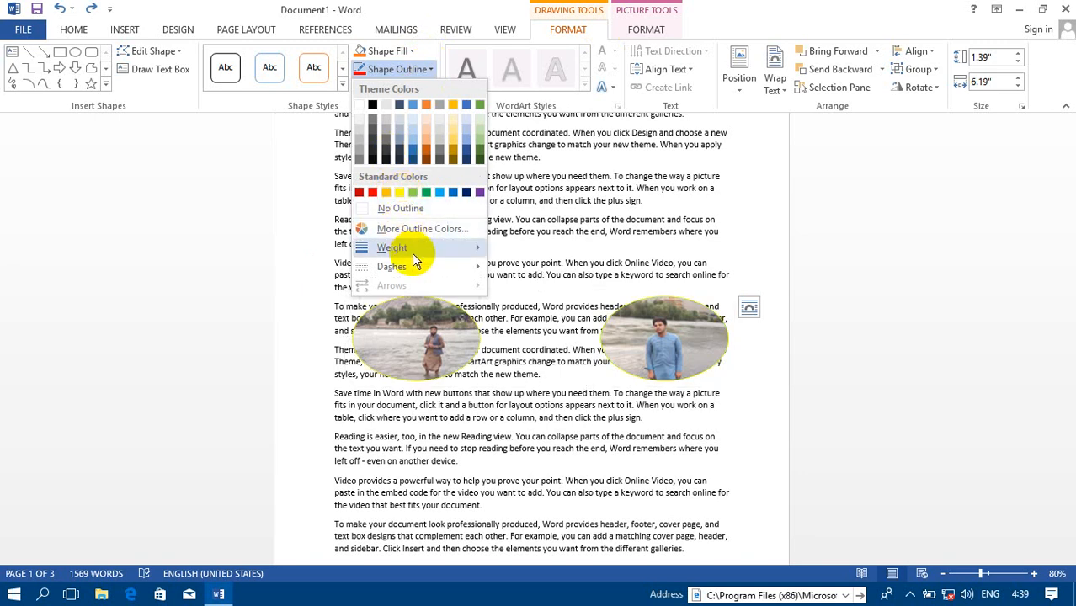
{"action": "mouse_move", "coordinate": [413, 249]}
{"action": "left_click", "coordinate": [548, 389]}
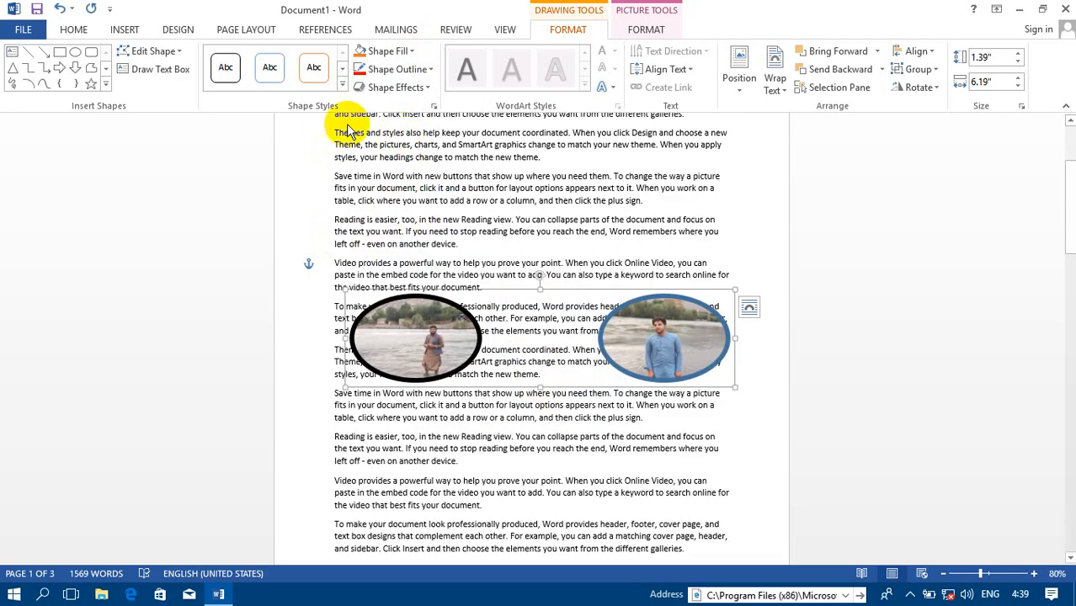
{"action": "left_click", "coordinate": [430, 70]}
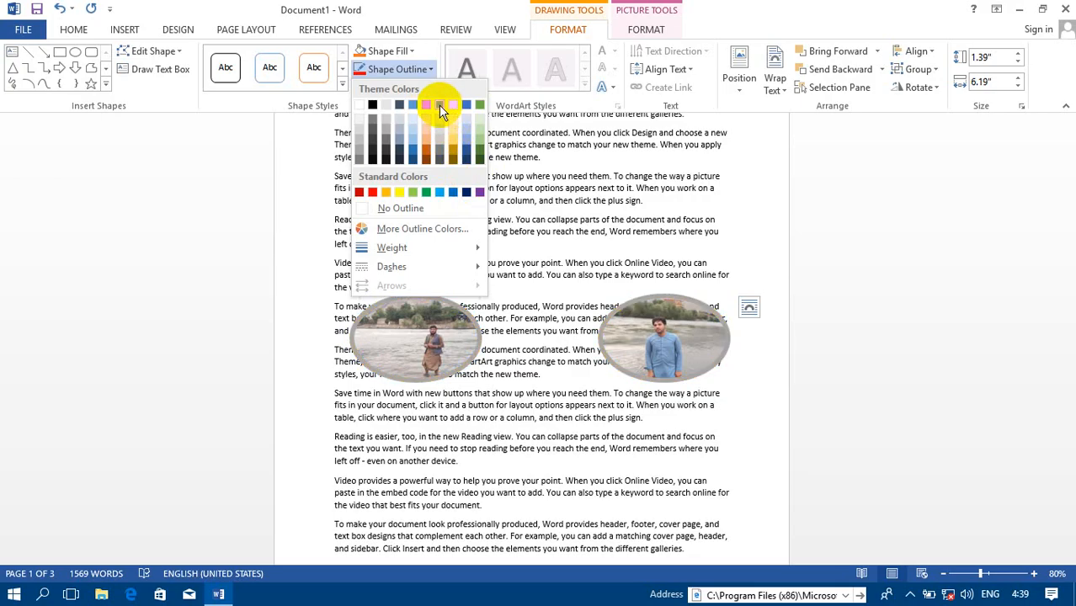
{"action": "left_click", "coordinate": [412, 105]}
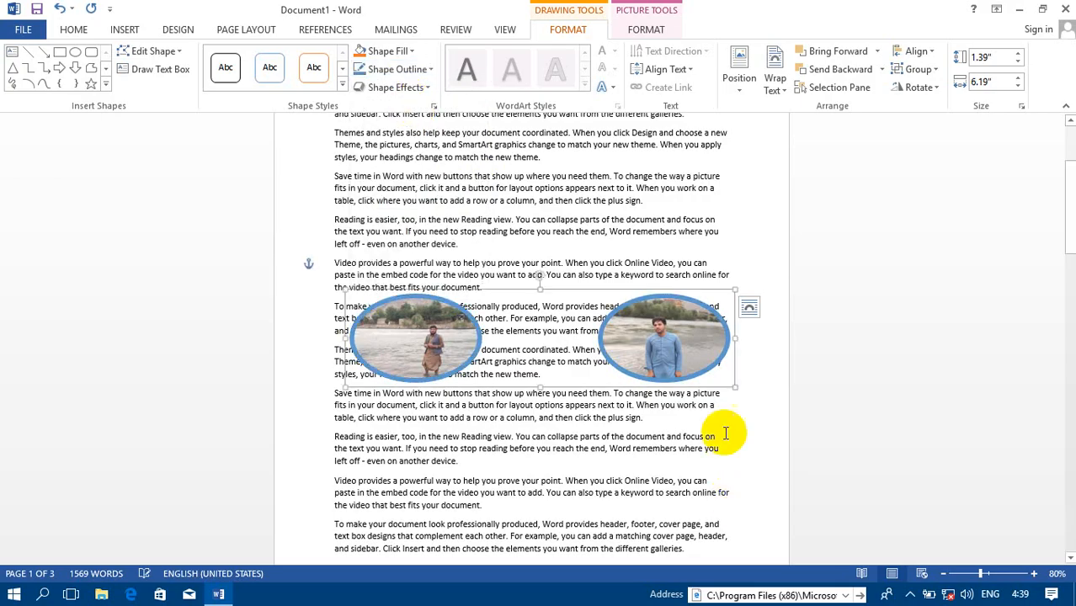
Delete only the blue-shirt photo oval inside the group and undo the deletion.
{"action": "left_click", "coordinate": [678, 353]}
{"action": "key", "text": "Delete"}
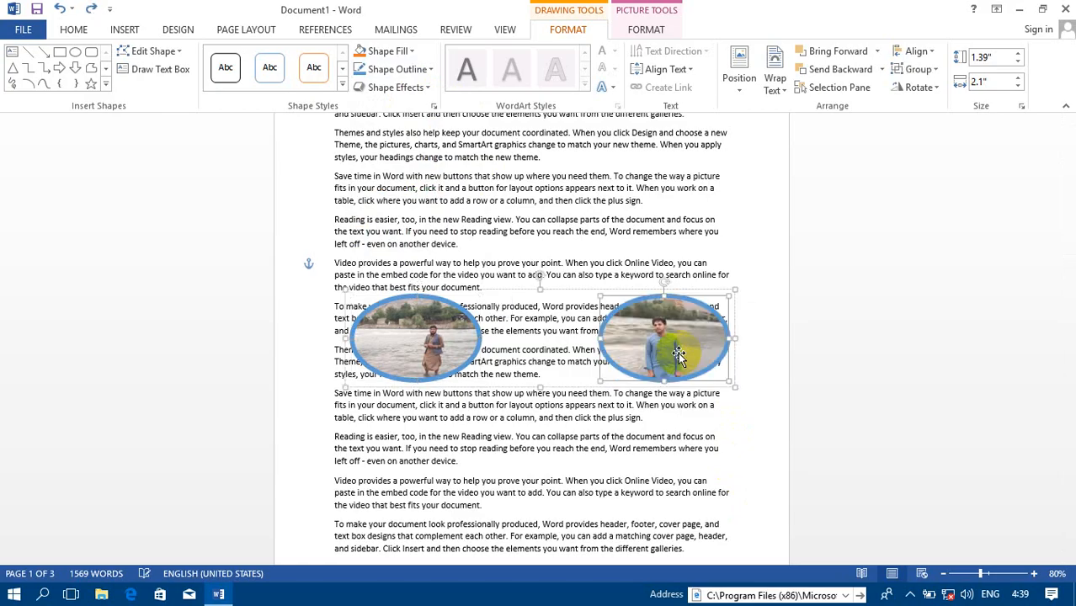
{"action": "key", "text": "ctrl+z"}
Delete the whole group of photo ovals and undo the deletion.
{"action": "left_click", "coordinate": [581, 290]}
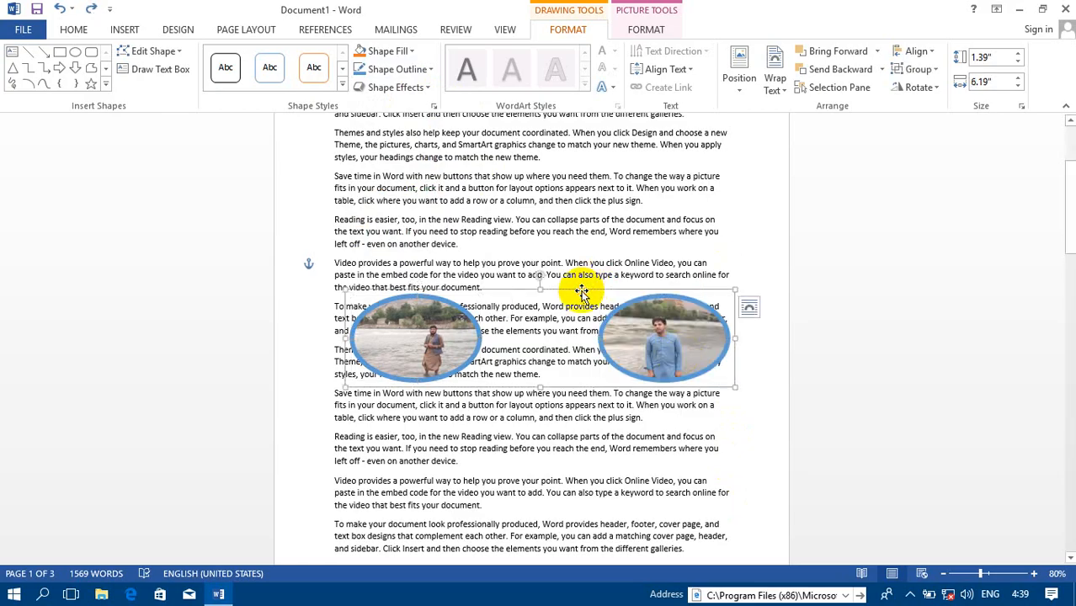
{"action": "key", "text": "Delete"}
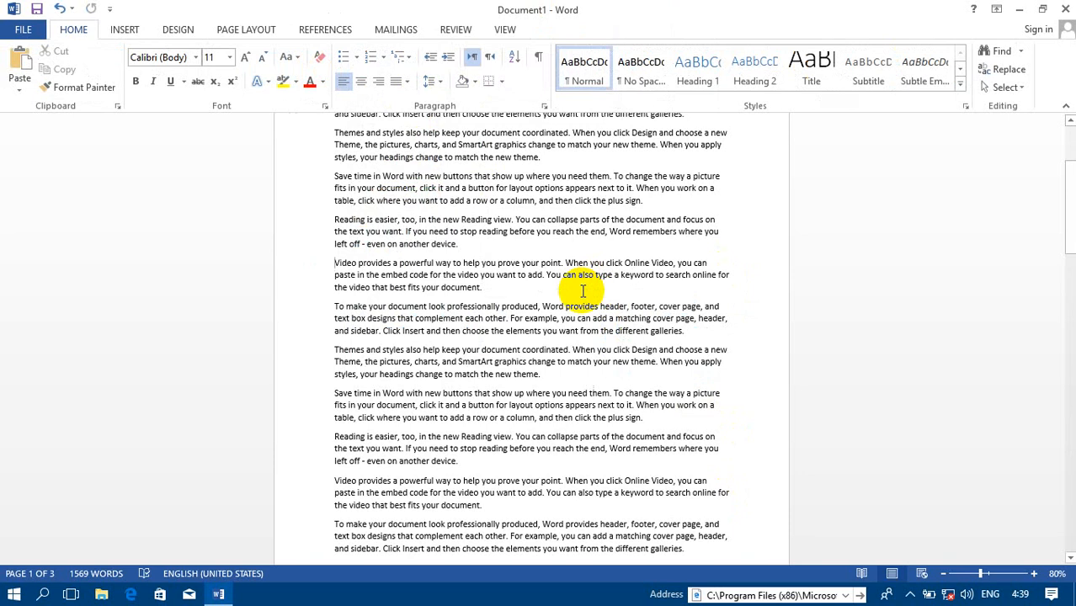
{"action": "key", "text": "ctrl+z"}
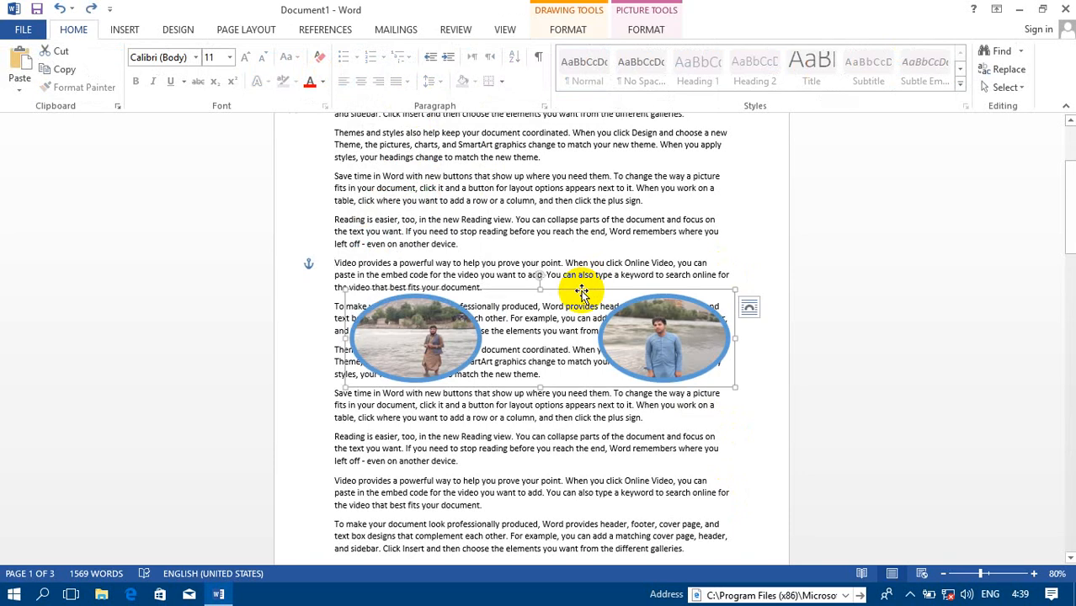
Remove just the blue-shirt photo oval from the group once more and restore it.
{"action": "left_click", "coordinate": [644, 325]}
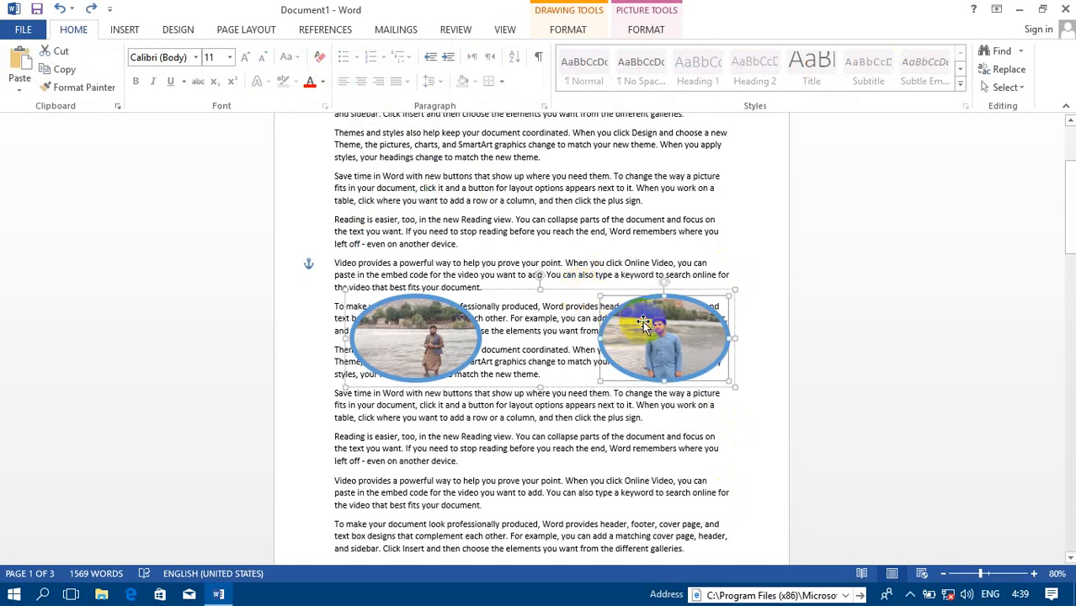
{"action": "key", "text": "Delete"}
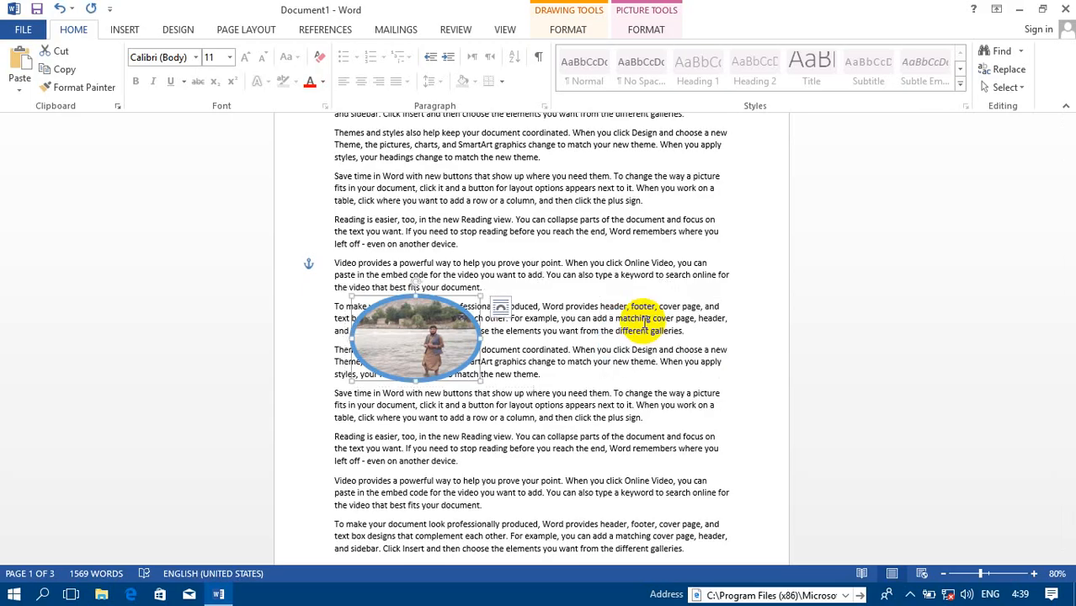
{"action": "key", "text": "ctrl+z"}
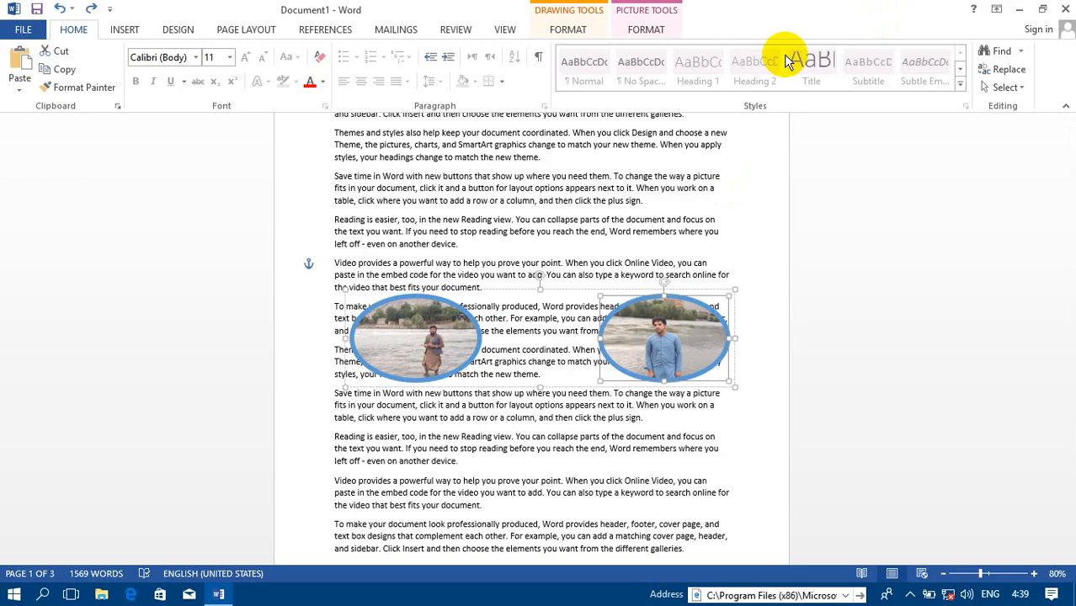
Ungroup the two photo-filled ovals.
{"action": "left_click", "coordinate": [638, 31]}
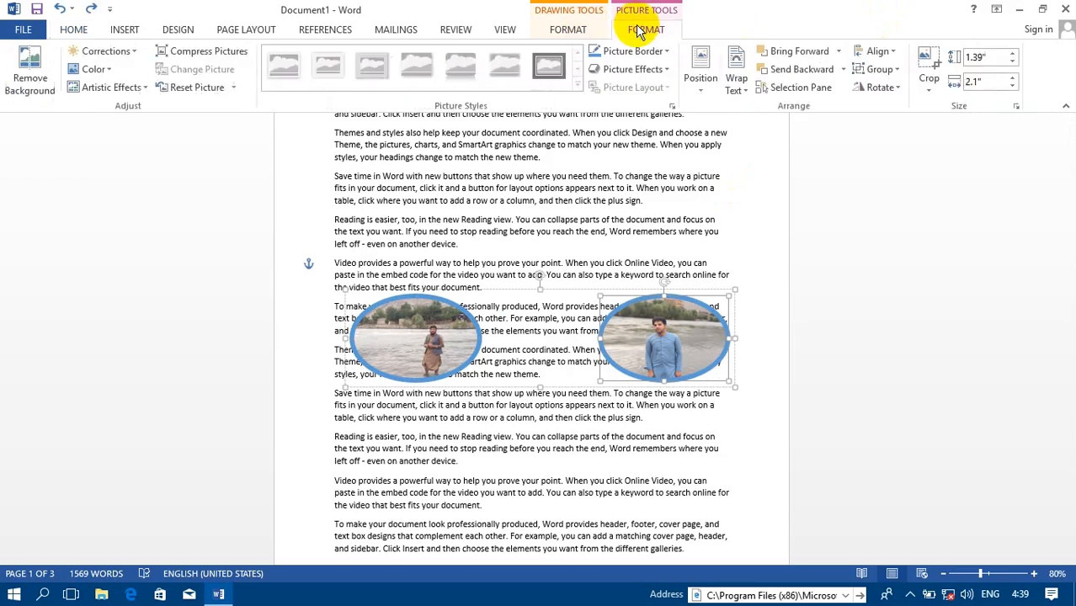
{"action": "left_click", "coordinate": [896, 73]}
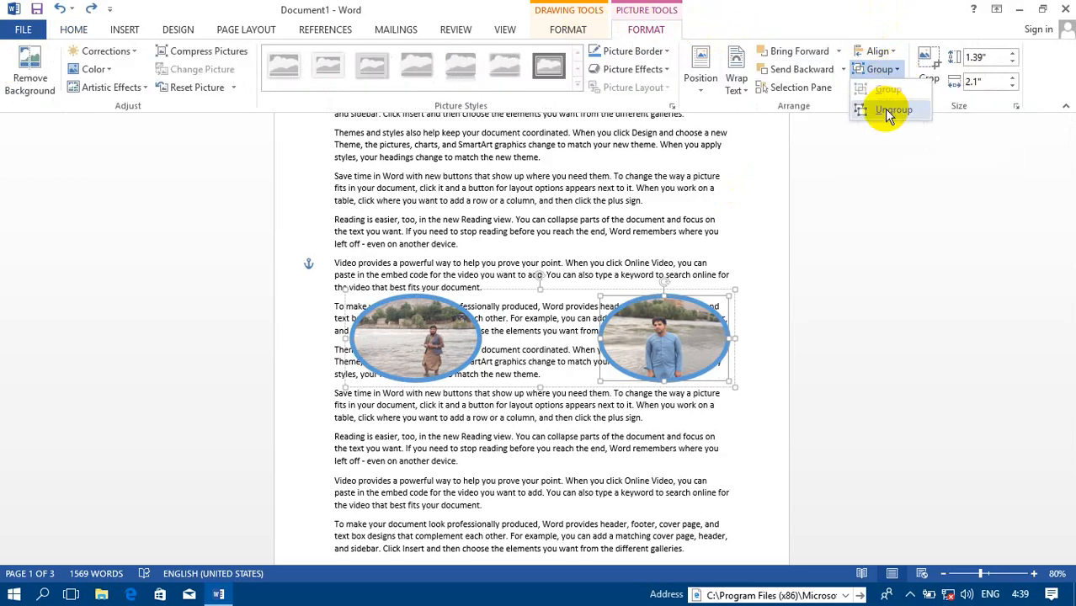
{"action": "left_click", "coordinate": [884, 108]}
Delete both selected photo ovals together and undo the deletion.
{"action": "left_click", "coordinate": [666, 320]}
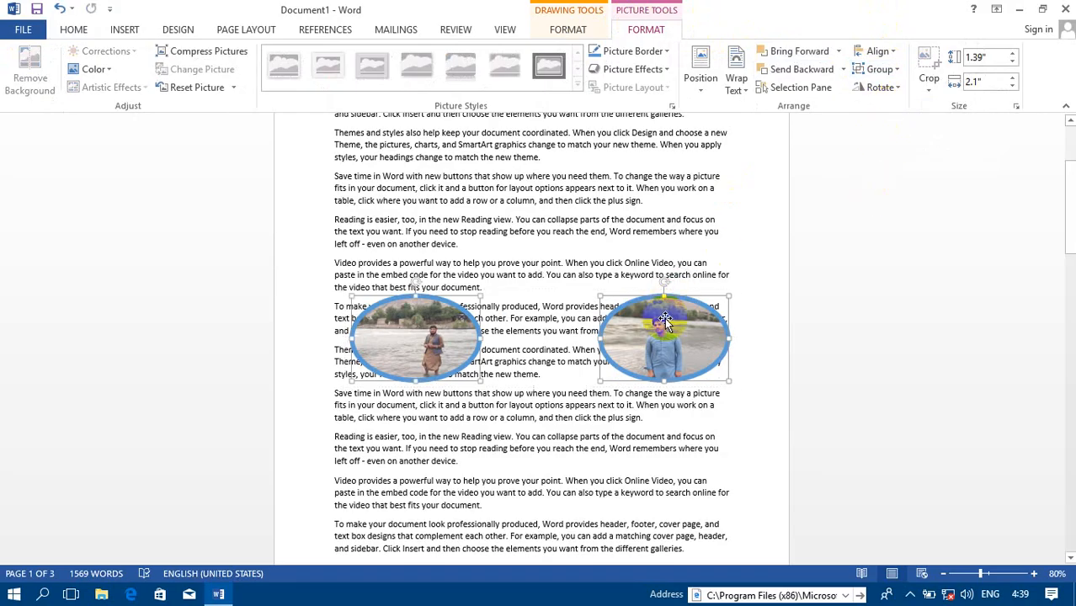
{"action": "key", "text": "Delete"}
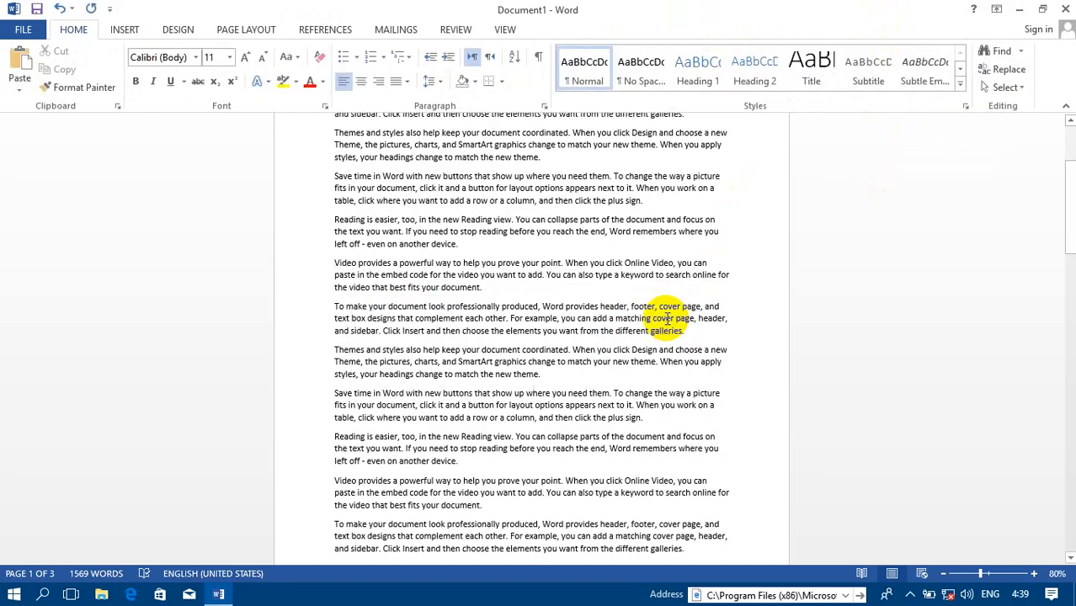
{"action": "key", "text": "ctrl+z"}
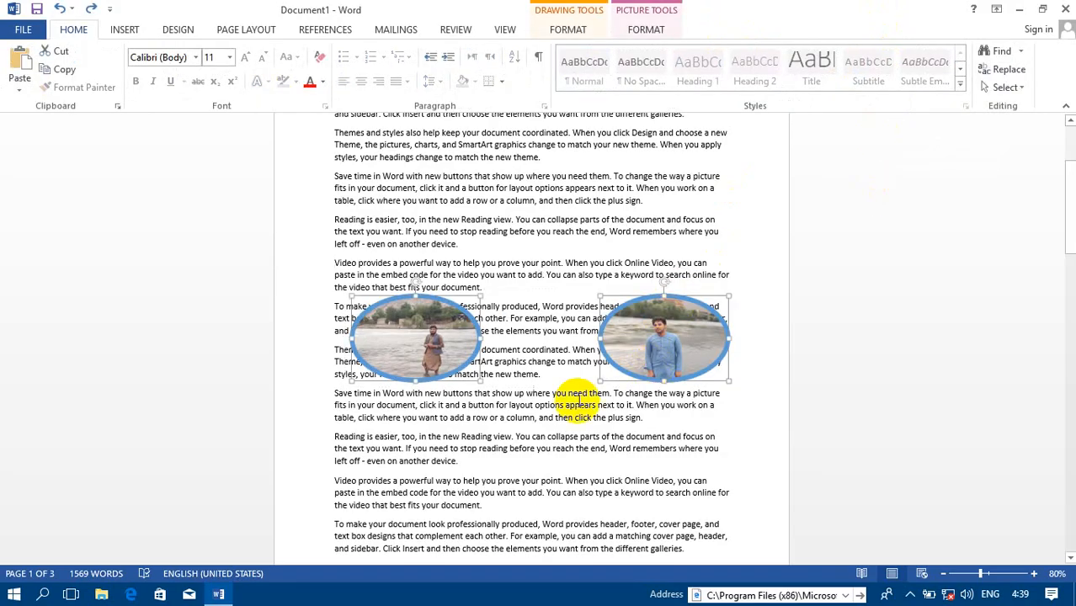
Select only the ungrouped blue-shirt photo oval, delete it and undo the deletion.
{"action": "left_click", "coordinate": [664, 327]}
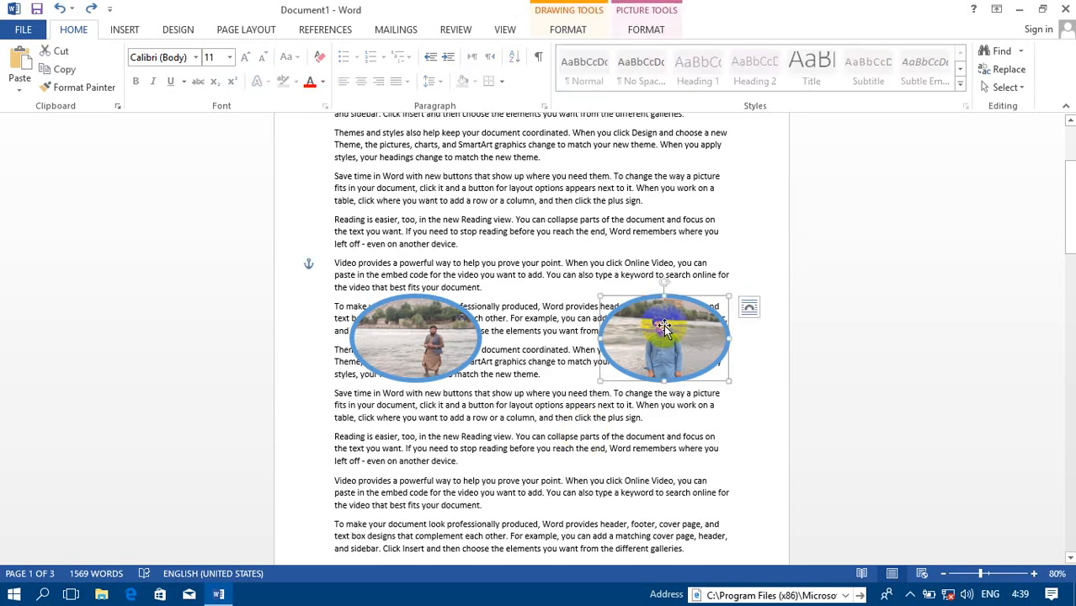
{"action": "key", "text": "Delete"}
{"action": "key", "text": "ctrl+z"}
Change the outline color of the blue-shirt photo oval to standard red.
{"action": "left_click", "coordinate": [602, 31]}
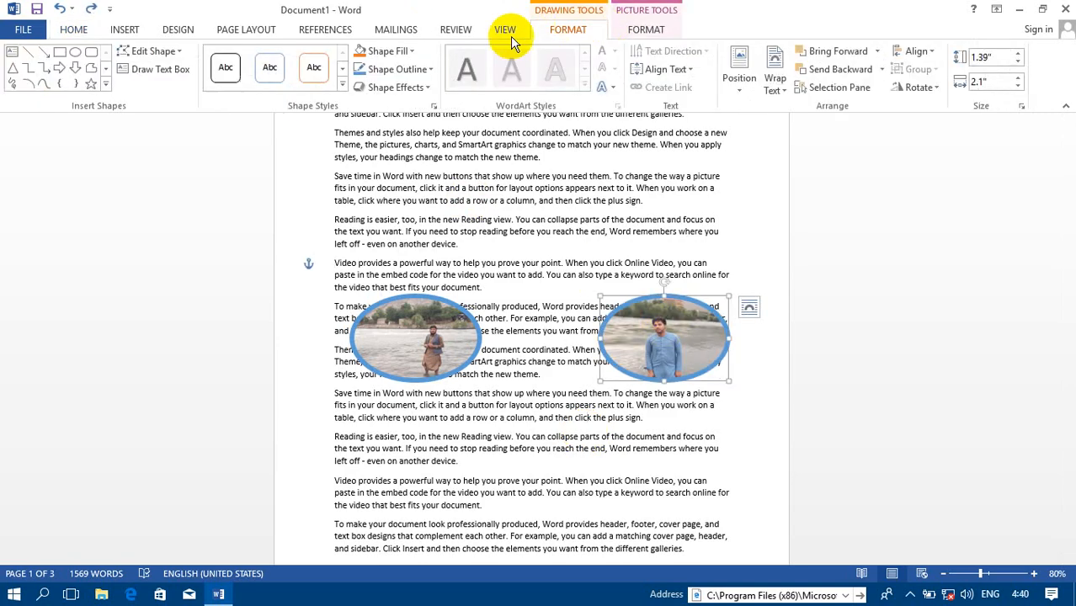
{"action": "left_click", "coordinate": [402, 69]}
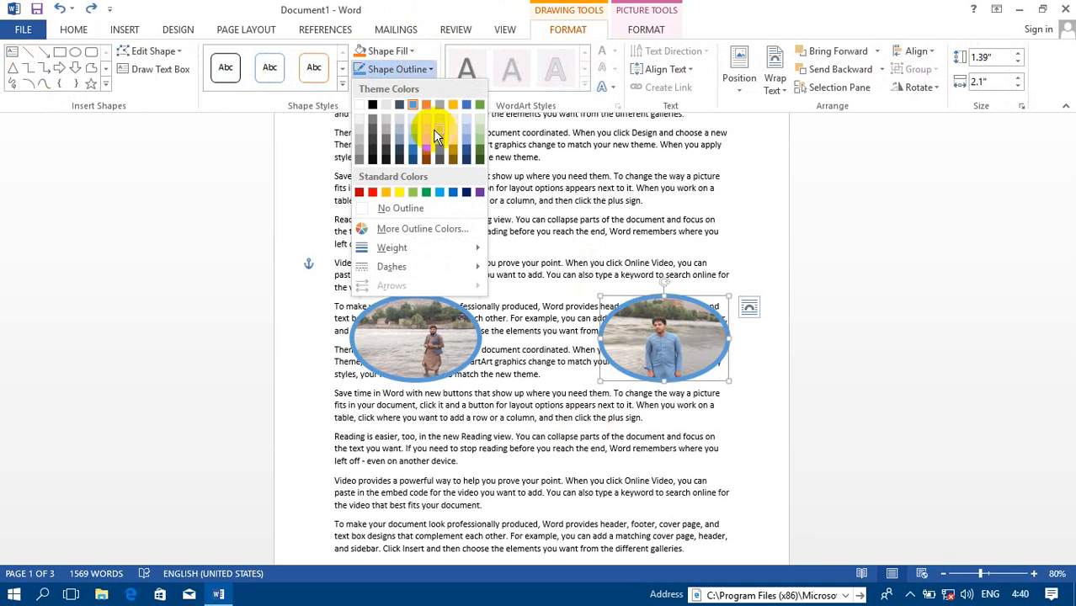
{"action": "left_click", "coordinate": [371, 192]}
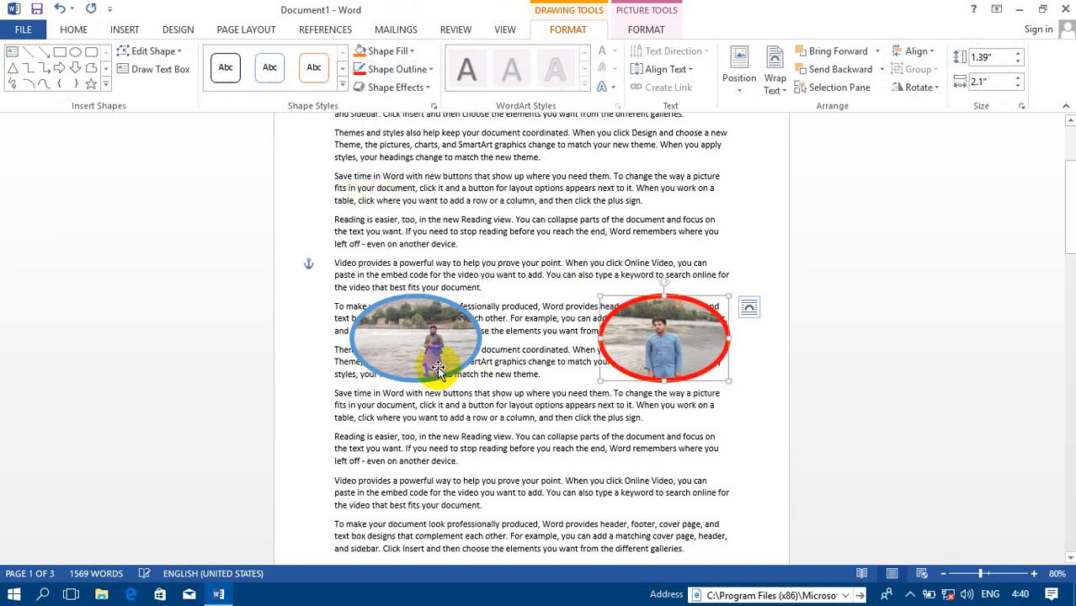
Try drawing a Teardrop shape near the blue-shirt photo oval, and undo it together with the oval's red outline.
{"action": "left_click", "coordinate": [708, 325]}
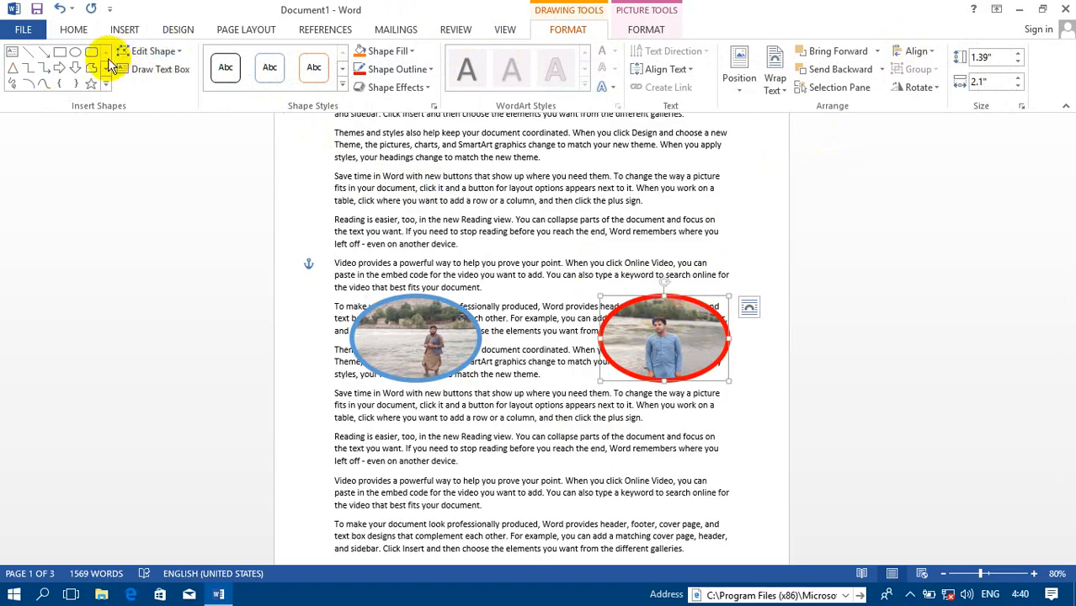
{"action": "left_click", "coordinate": [106, 85]}
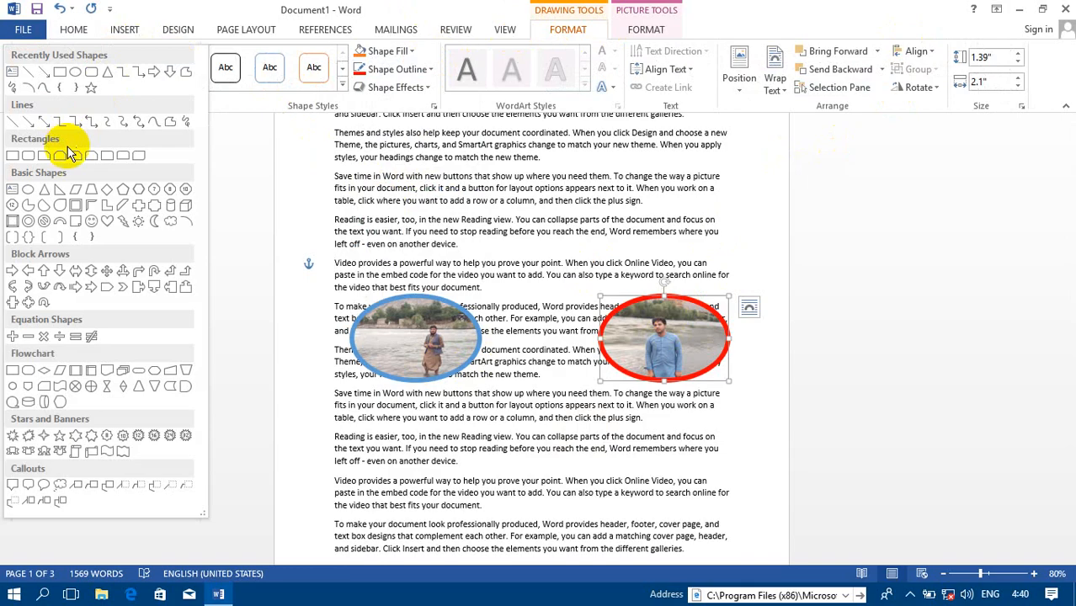
{"action": "left_click", "coordinate": [59, 205]}
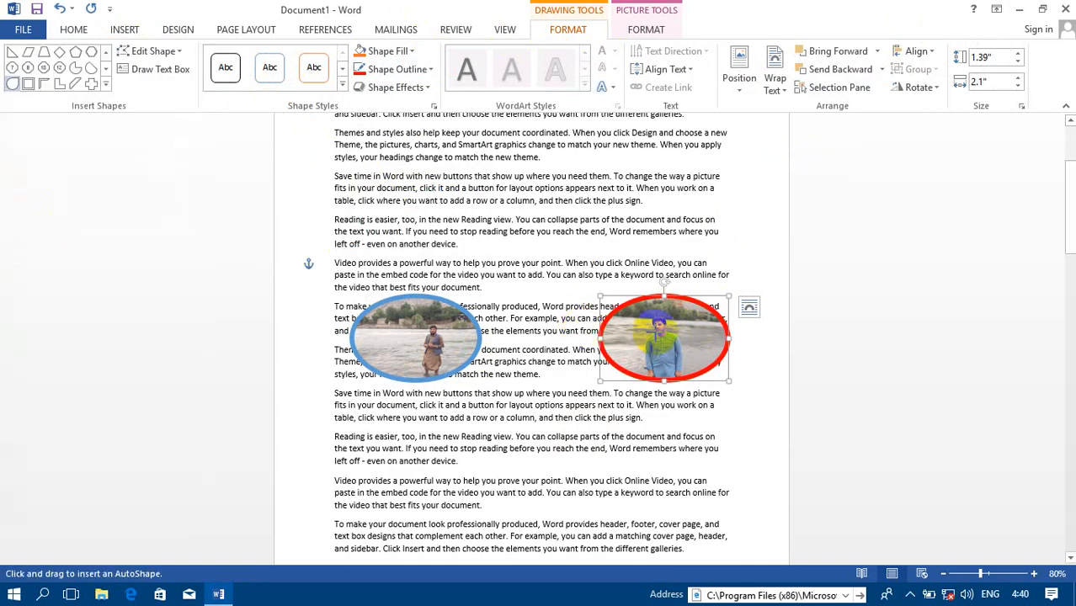
{"action": "left_click_drag", "start_coordinate": [599, 406], "coordinate": [600, 405]}
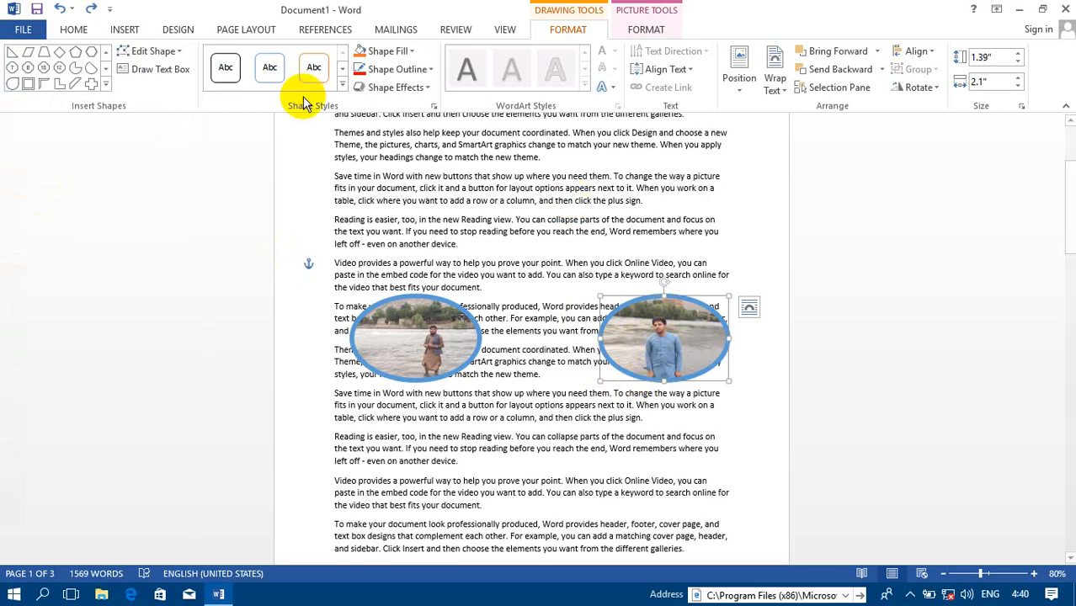
Compare the picture and drawing formatting options, and delete the blue-shirt photo oval.
{"action": "left_click", "coordinate": [645, 30]}
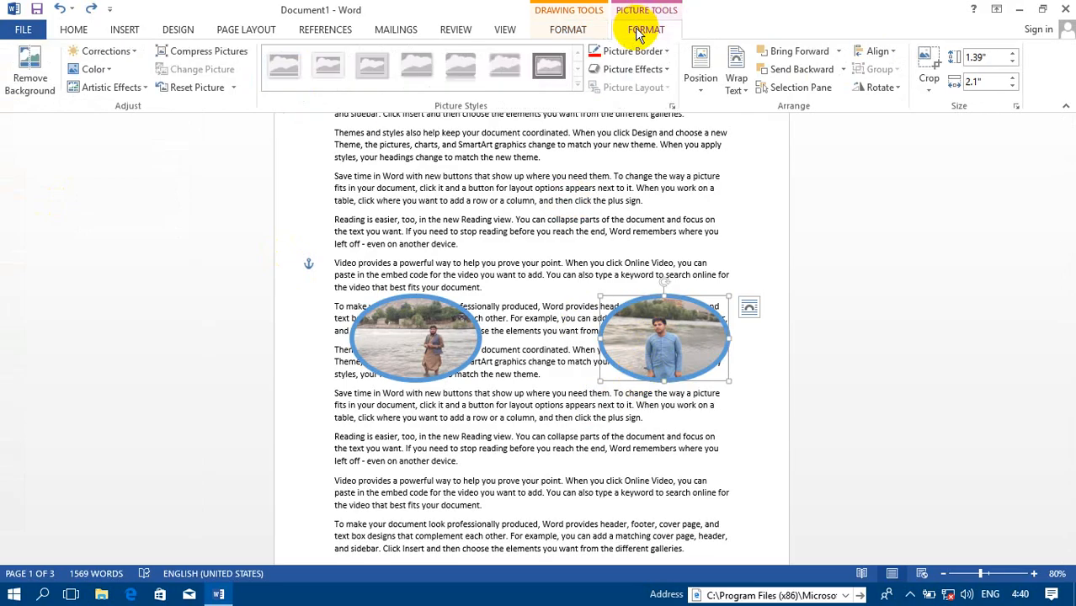
{"action": "left_click", "coordinate": [568, 30]}
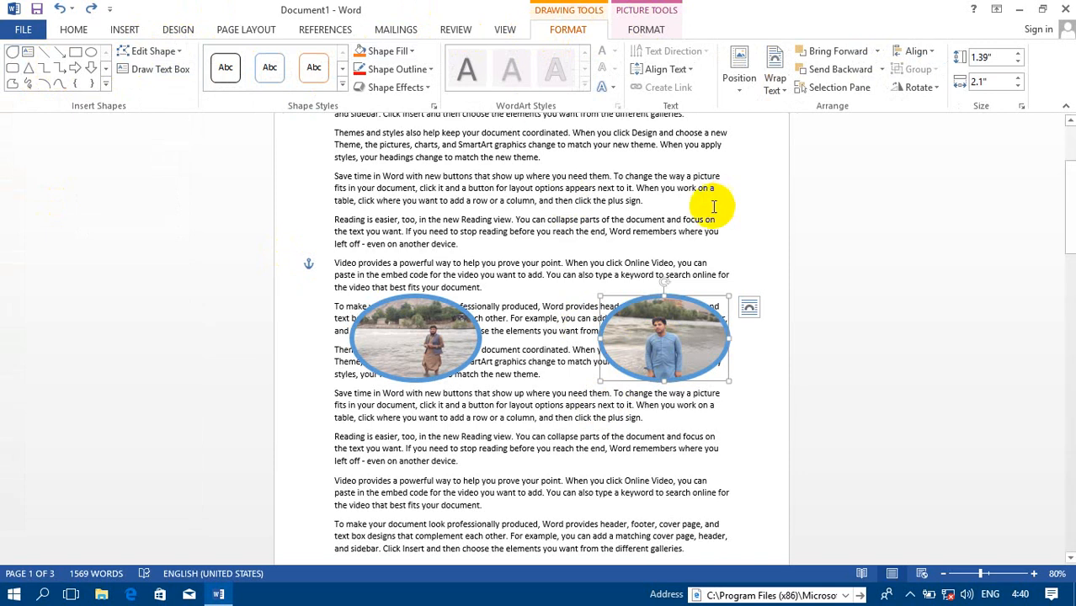
{"action": "left_click", "coordinate": [662, 320]}
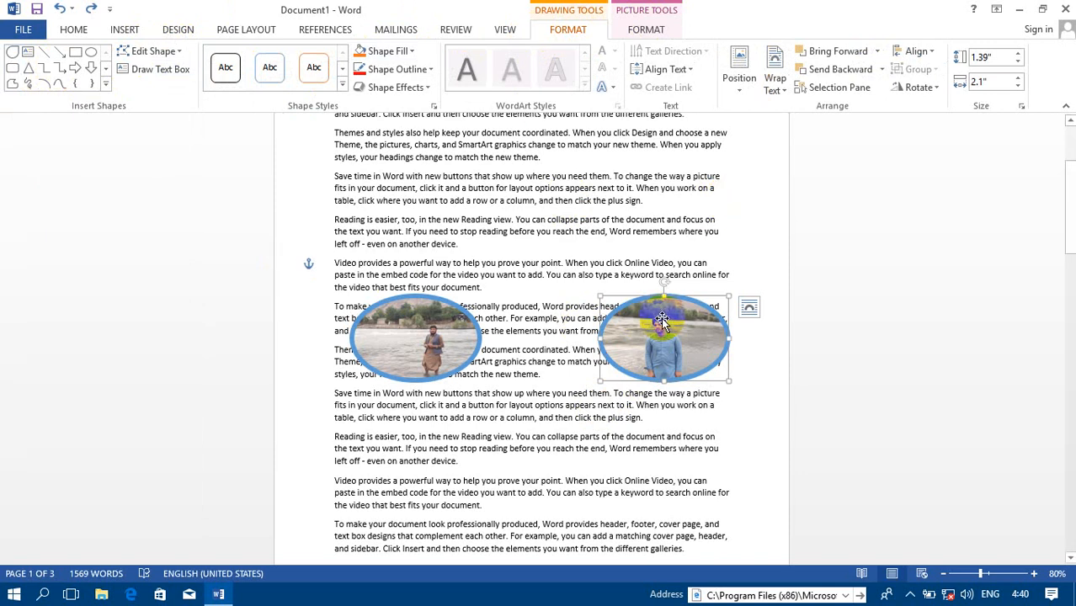
{"action": "key", "text": "Delete"}
Draw a Horizontal Scroll shape about 3.03" high and 3.03" wide beside the remaining photo oval.
{"action": "left_click", "coordinate": [128, 30]}
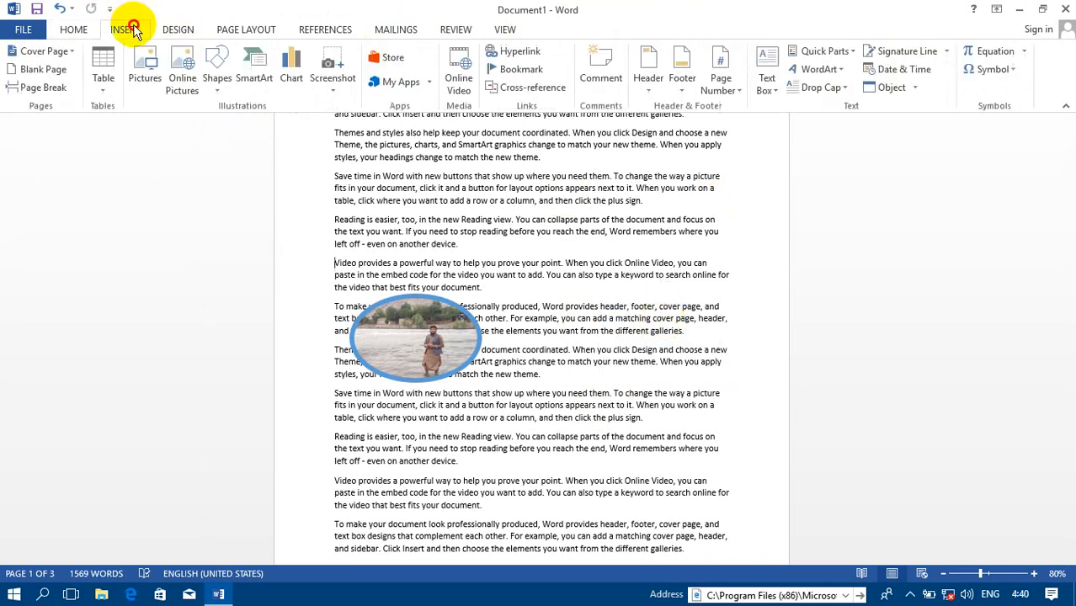
{"action": "left_click", "coordinate": [215, 66]}
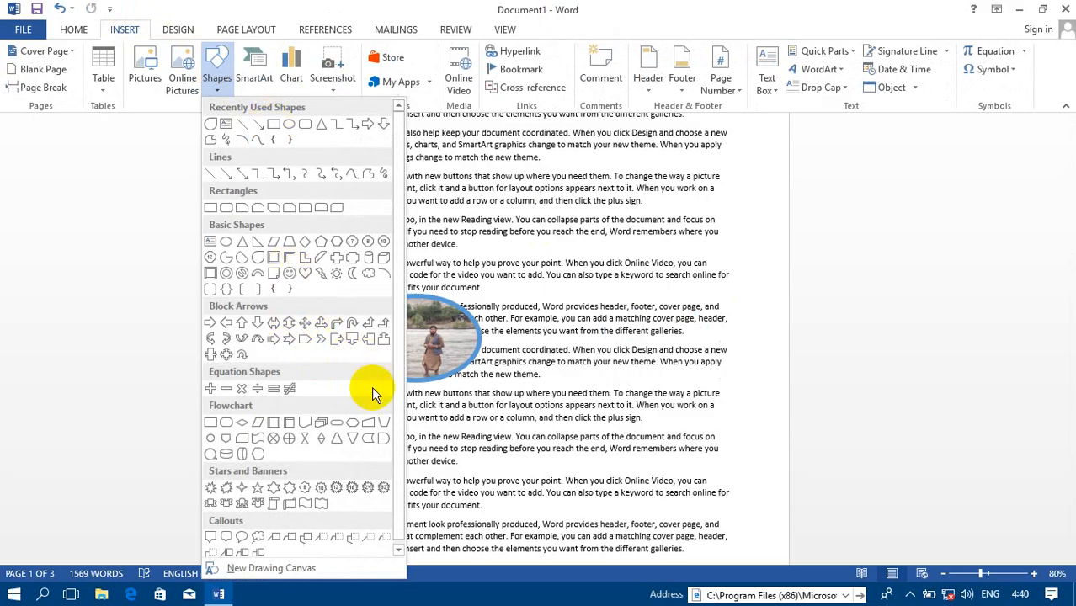
{"action": "left_click", "coordinate": [286, 503]}
{"action": "mouse_move", "coordinate": [518, 189]}
{"action": "left_mouse_down"}
{"action": "mouse_move", "coordinate": [648, 293]}
{"action": "mouse_move", "coordinate": [702, 371]}
{"action": "left_mouse_up"}
{"action": "right_click", "coordinate": [626, 319]}
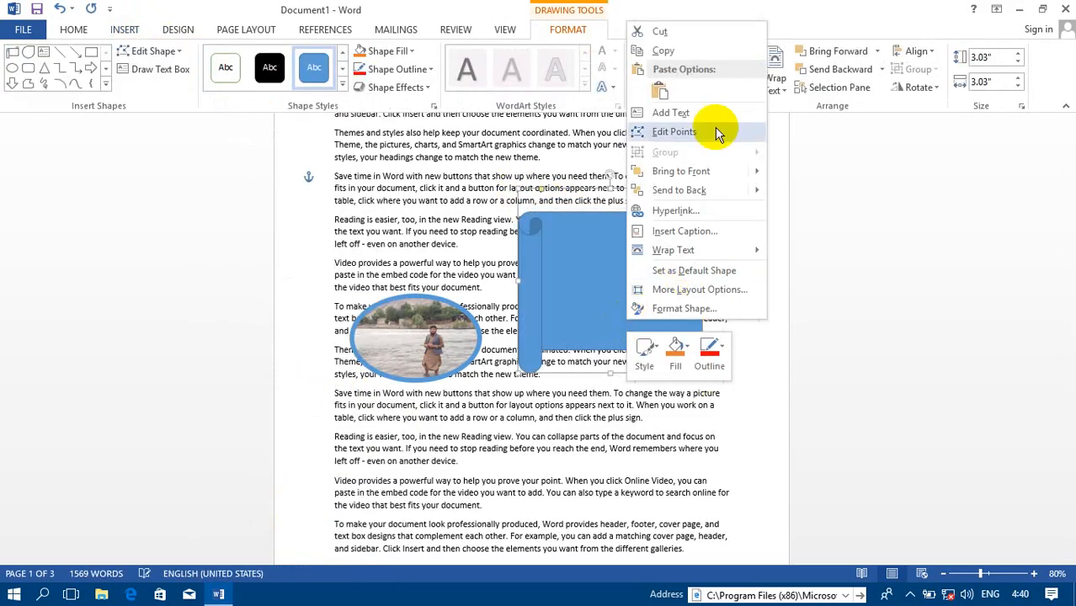
{"action": "left_click", "coordinate": [585, 237]}
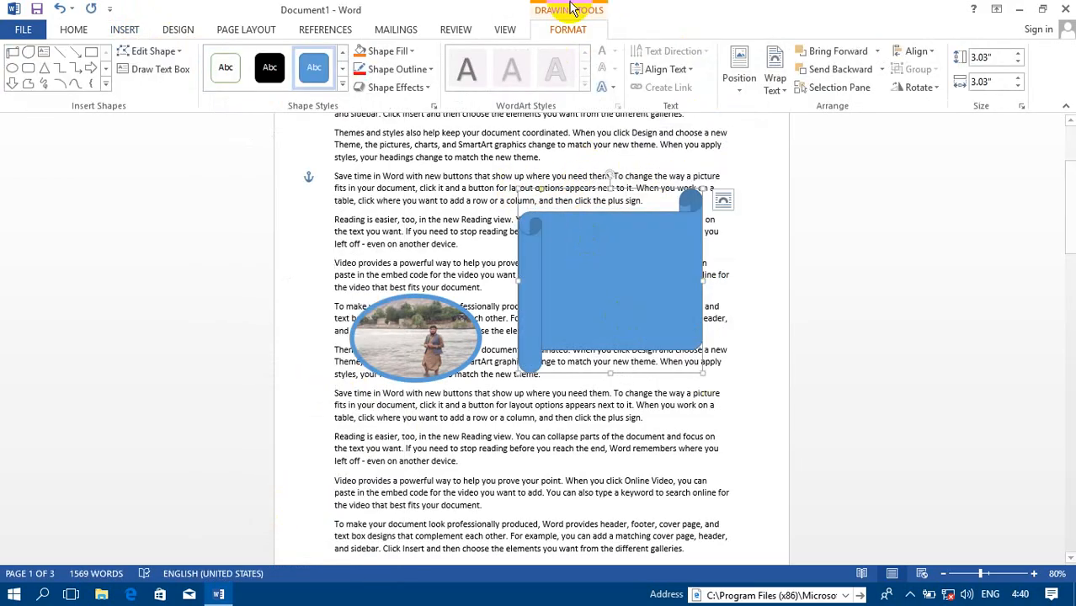
Fill the scroll shape with the picture 20190705_181532.jpg from the computer's doshakhel folder and deselect it.
{"action": "left_click", "coordinate": [397, 50]}
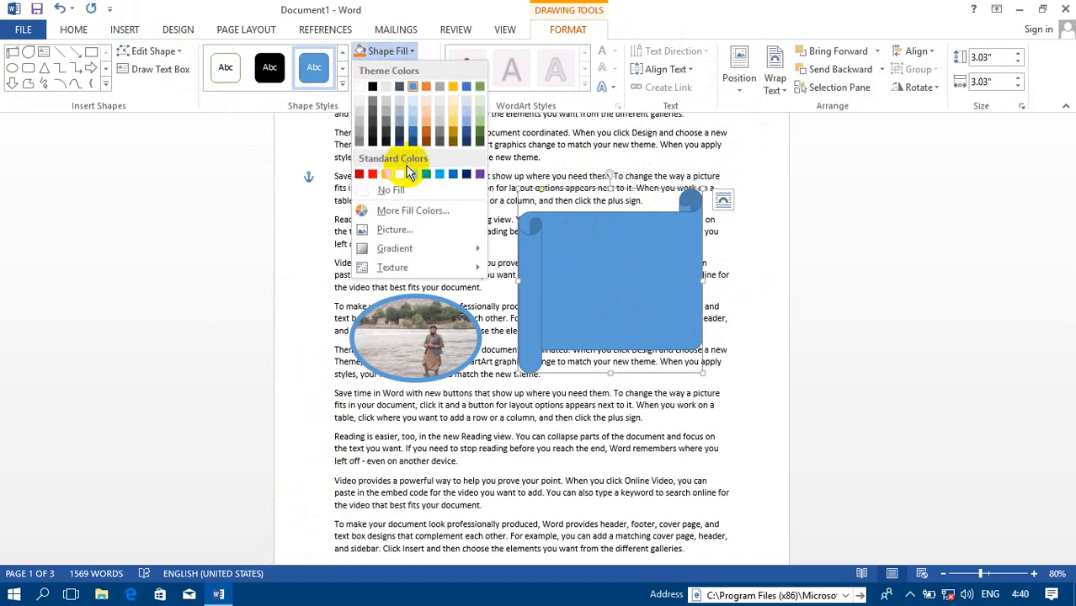
{"action": "left_click", "coordinate": [402, 232]}
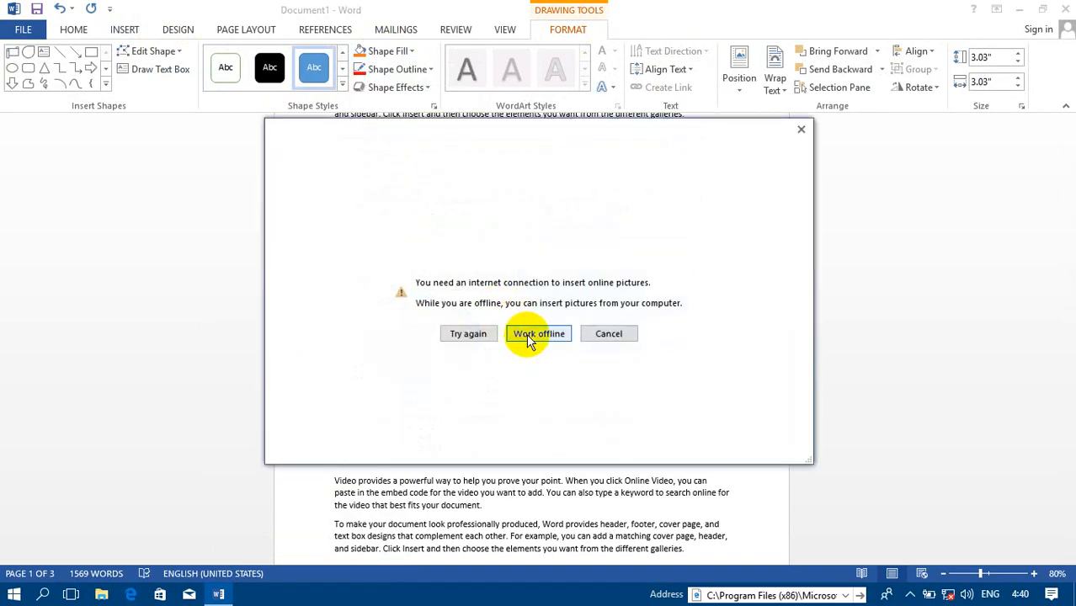
{"action": "left_click", "coordinate": [526, 333]}
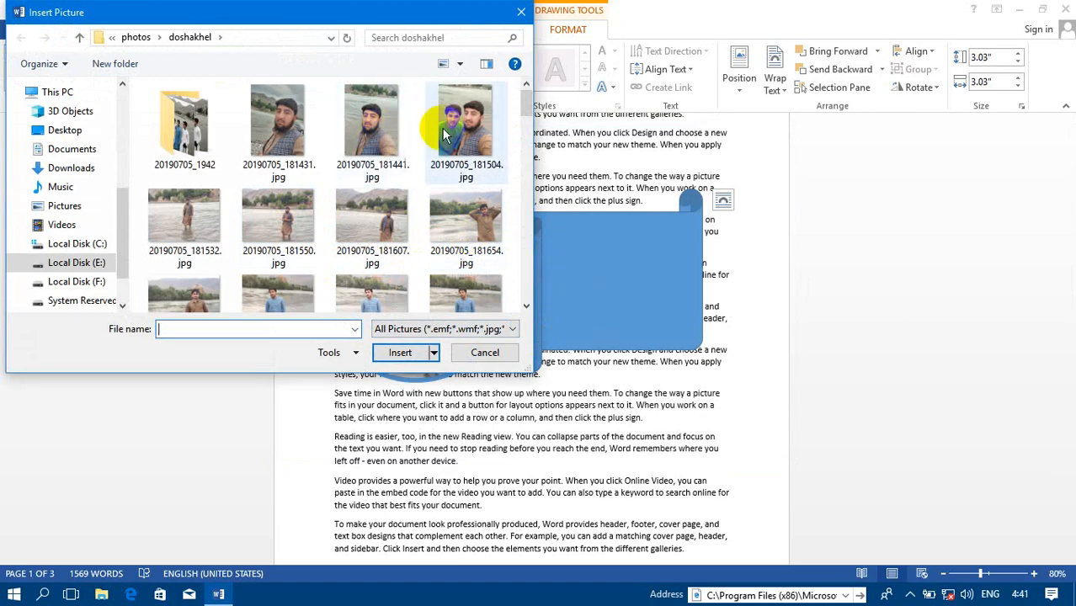
{"action": "double_click", "coordinate": [197, 228]}
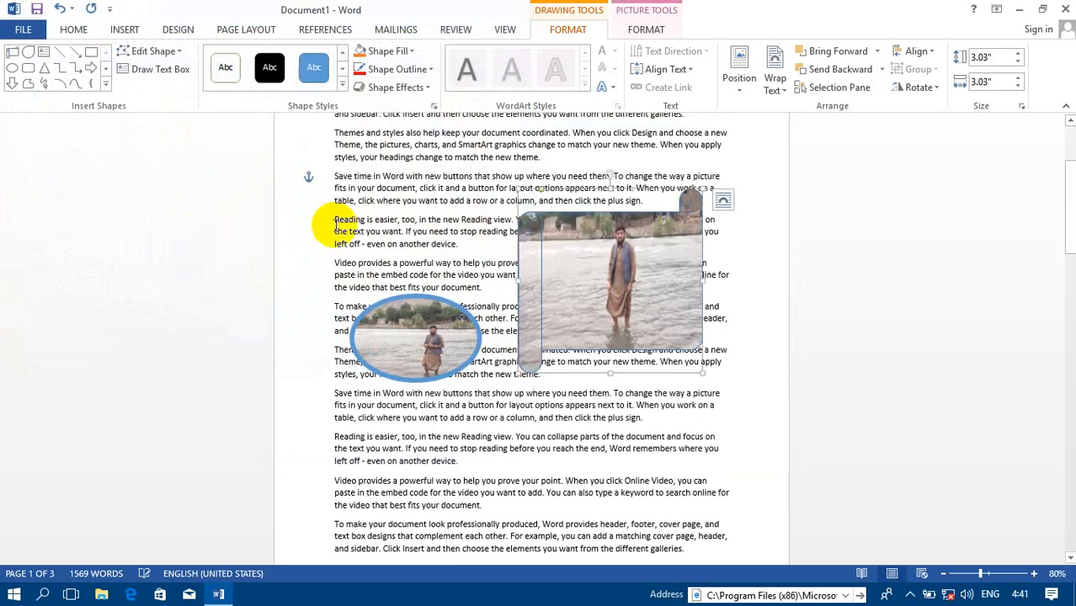
{"action": "left_click", "coordinate": [612, 482]}
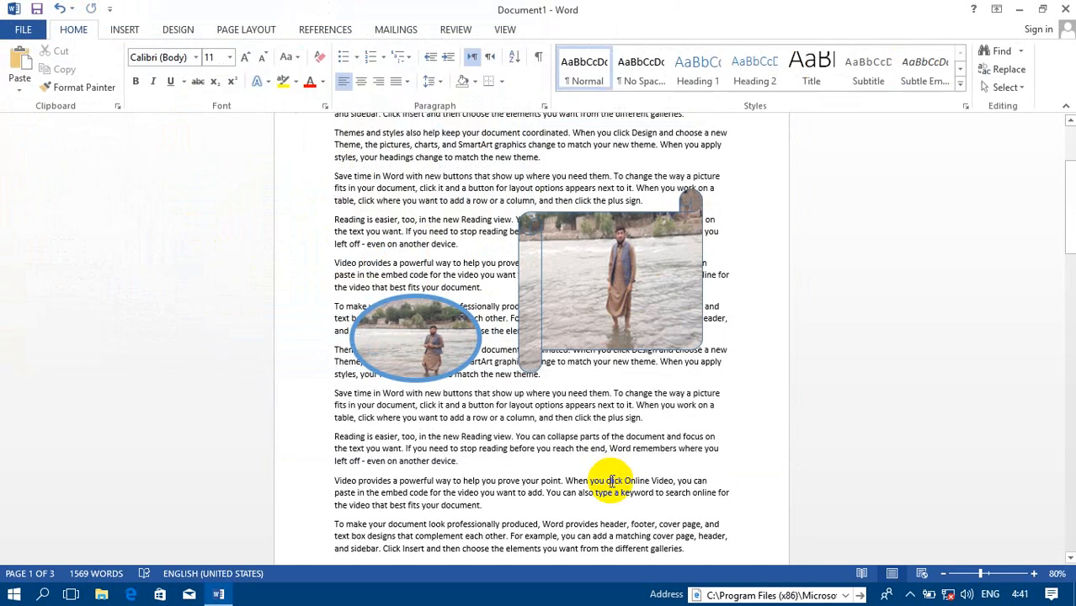
Set the photo scroll's absolute height to 6.43" through its rotation and size layout options.
{"action": "left_click", "coordinate": [622, 279]}
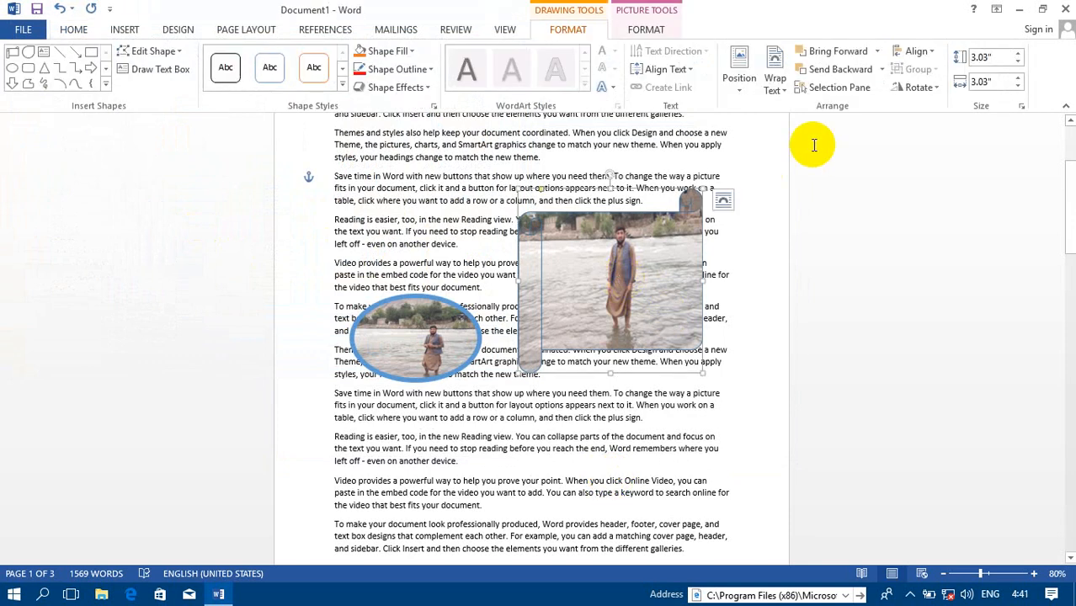
{"action": "left_click", "coordinate": [939, 90]}
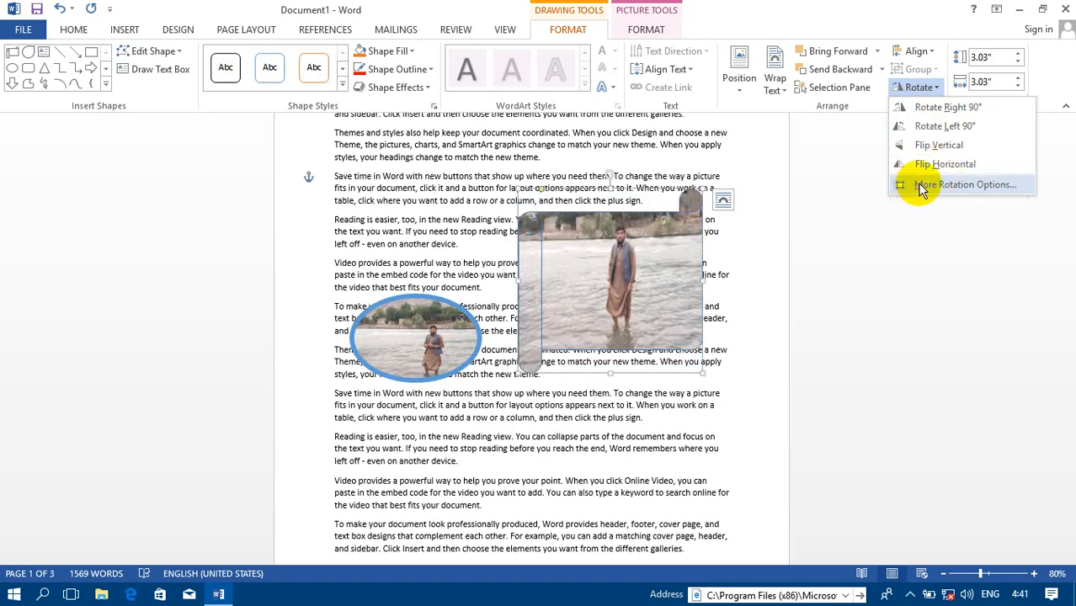
{"action": "left_click", "coordinate": [920, 187]}
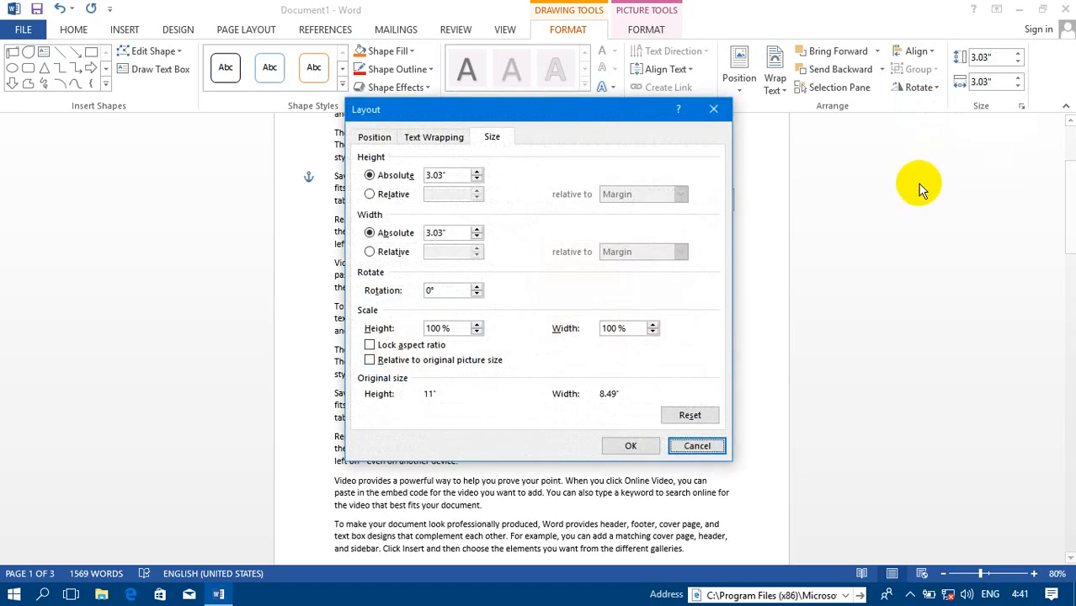
{"action": "left_click", "coordinate": [476, 171]}
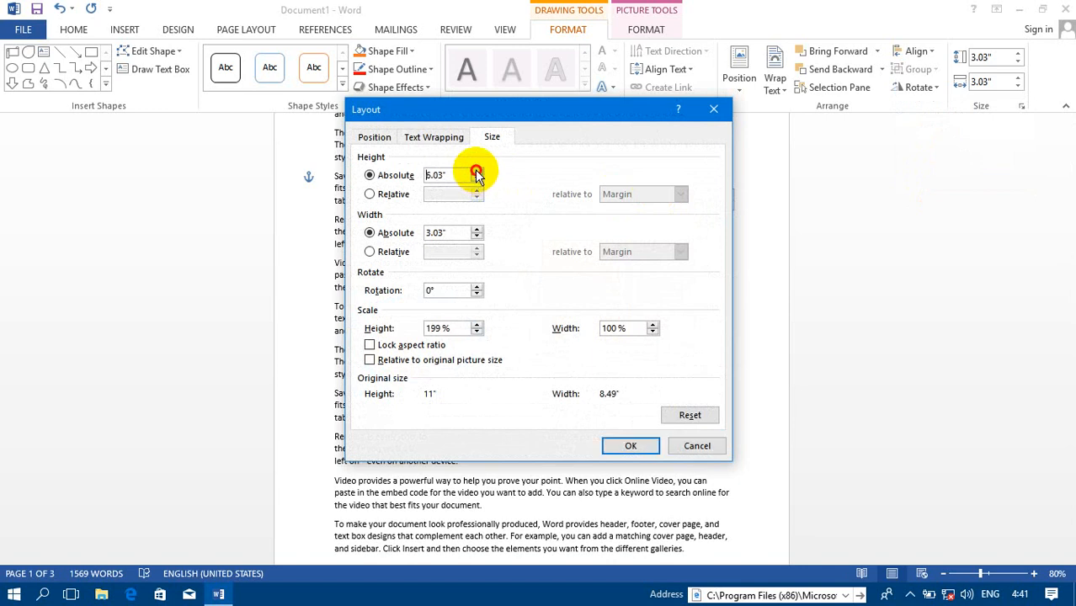
{"action": "double_click", "coordinate": [476, 171]}
{"action": "left_click", "coordinate": [632, 439]}
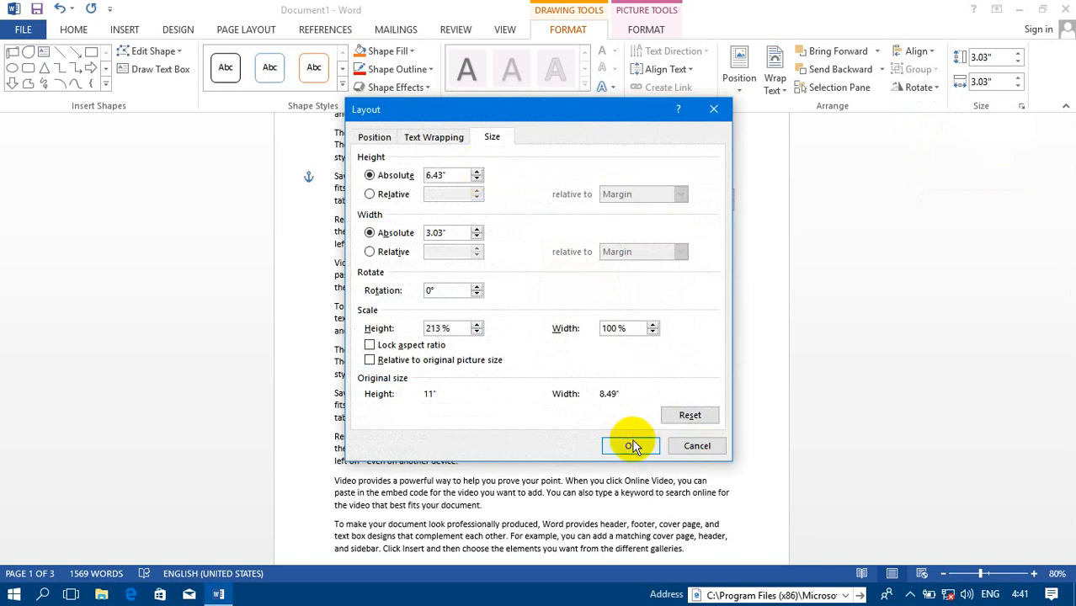
{"action": "left_click", "coordinate": [634, 447]}
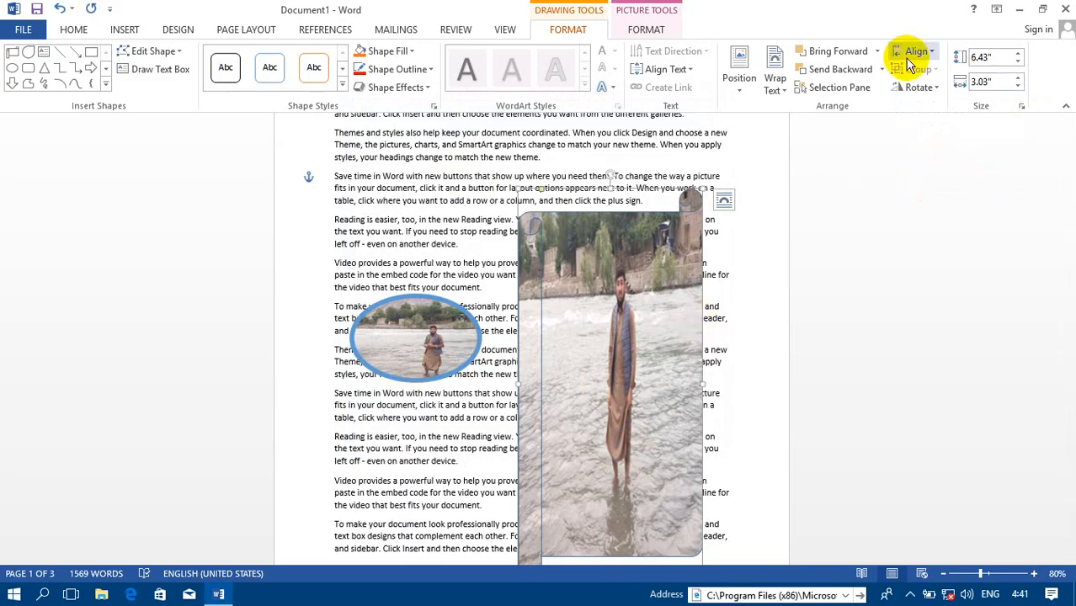
Review the scroll's relative height, position and text wrapping layout options without applying any, and undo the last height change.
{"action": "left_click", "coordinate": [939, 88]}
{"action": "left_click", "coordinate": [947, 183]}
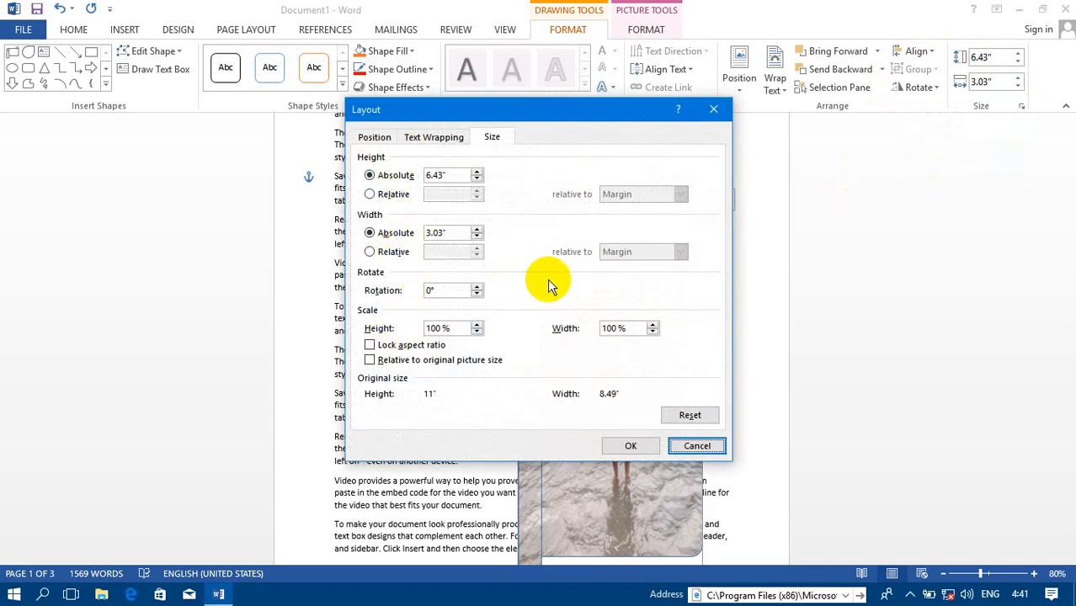
{"action": "left_click", "coordinate": [396, 197]}
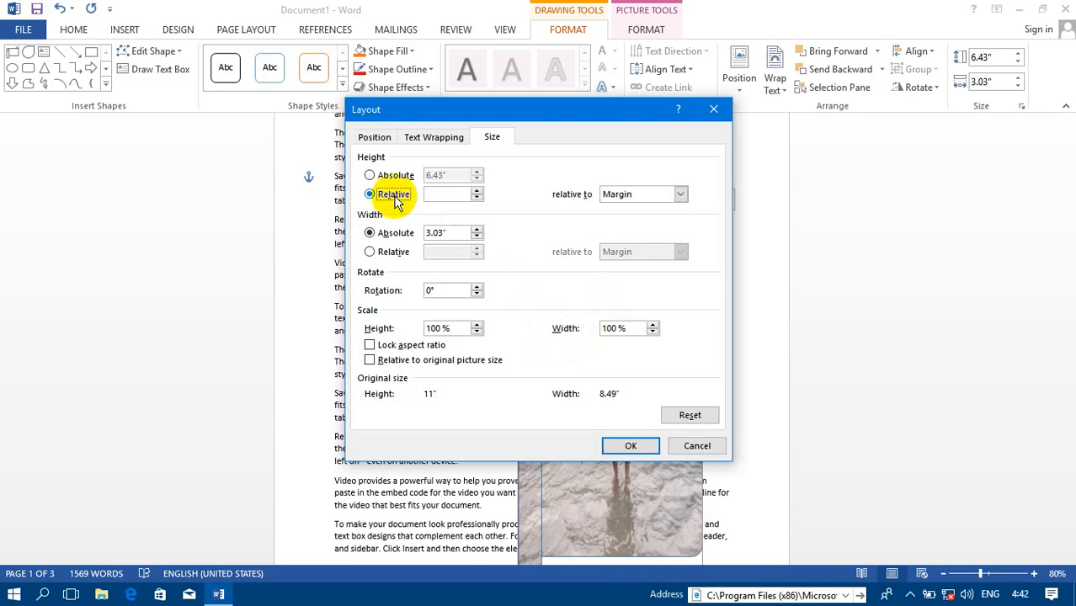
{"action": "left_click", "coordinate": [682, 195]}
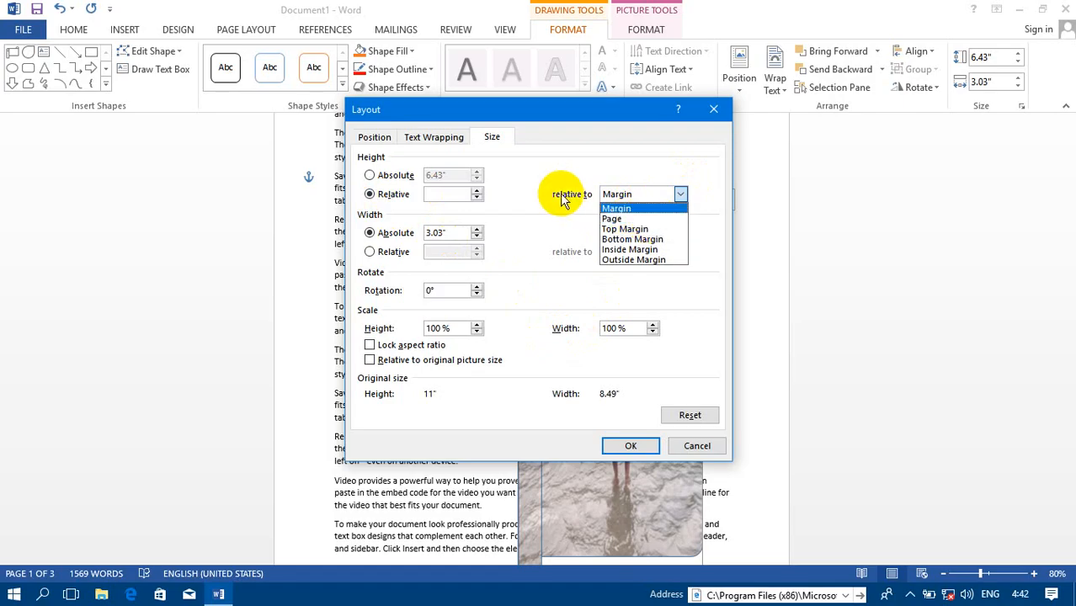
{"action": "left_click", "coordinate": [374, 139]}
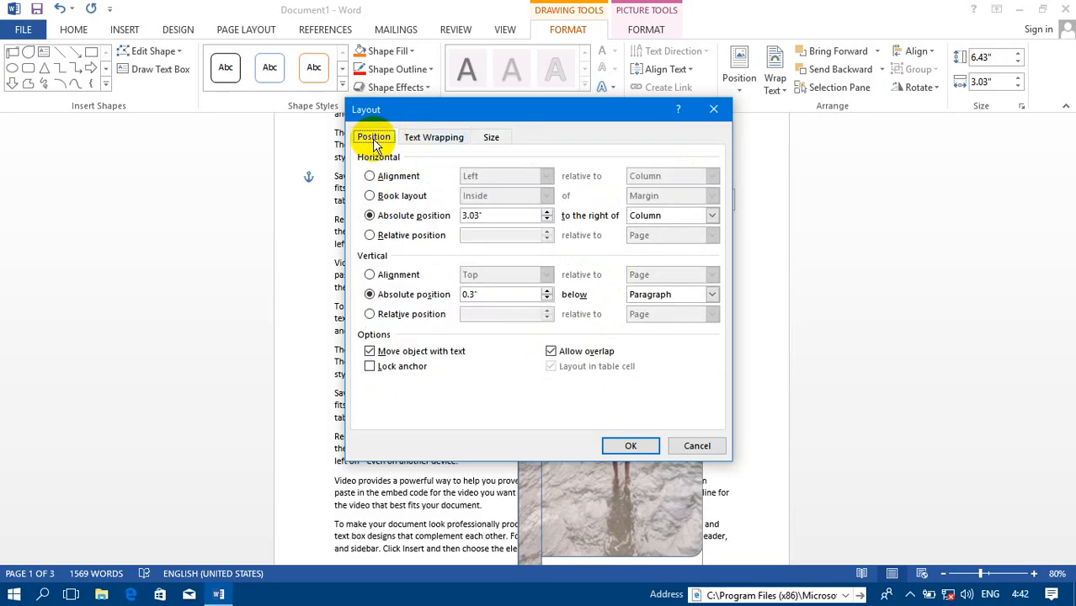
{"action": "left_click", "coordinate": [416, 140]}
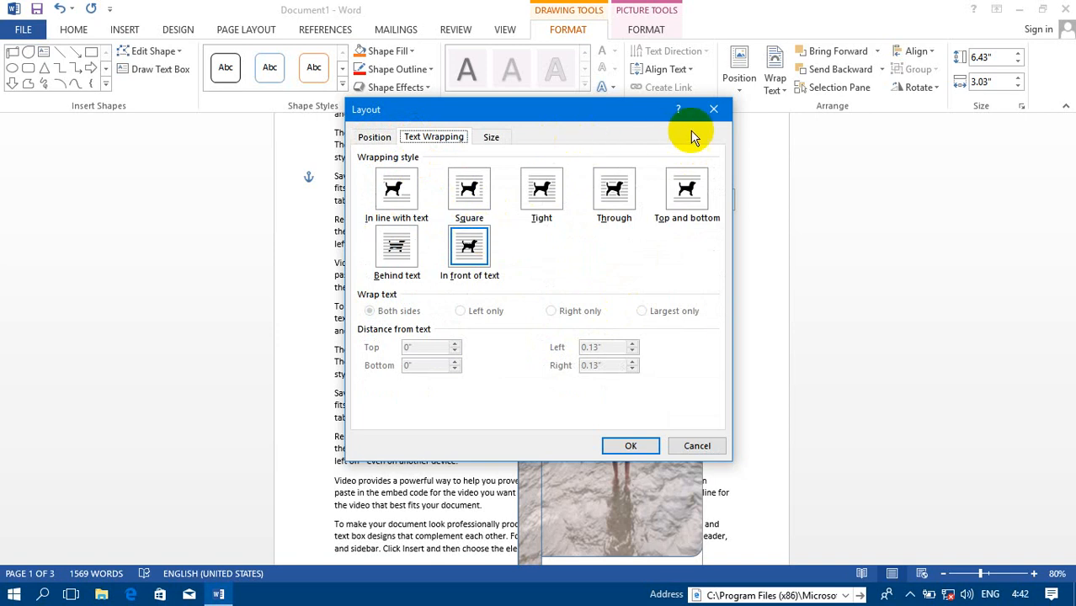
{"action": "left_click", "coordinate": [712, 109]}
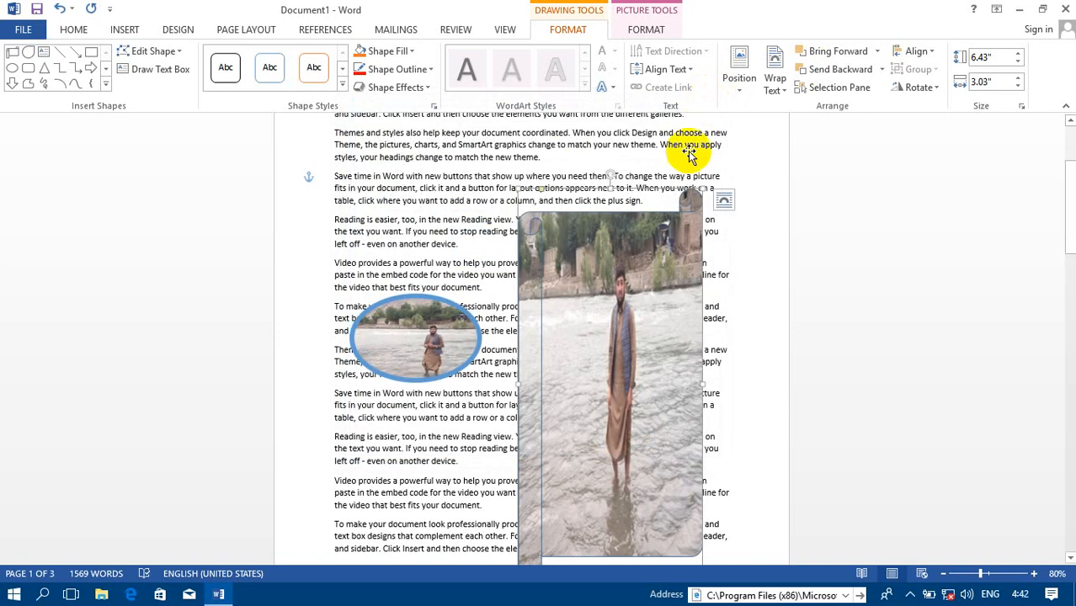
{"action": "key", "text": "ctrl+z"}
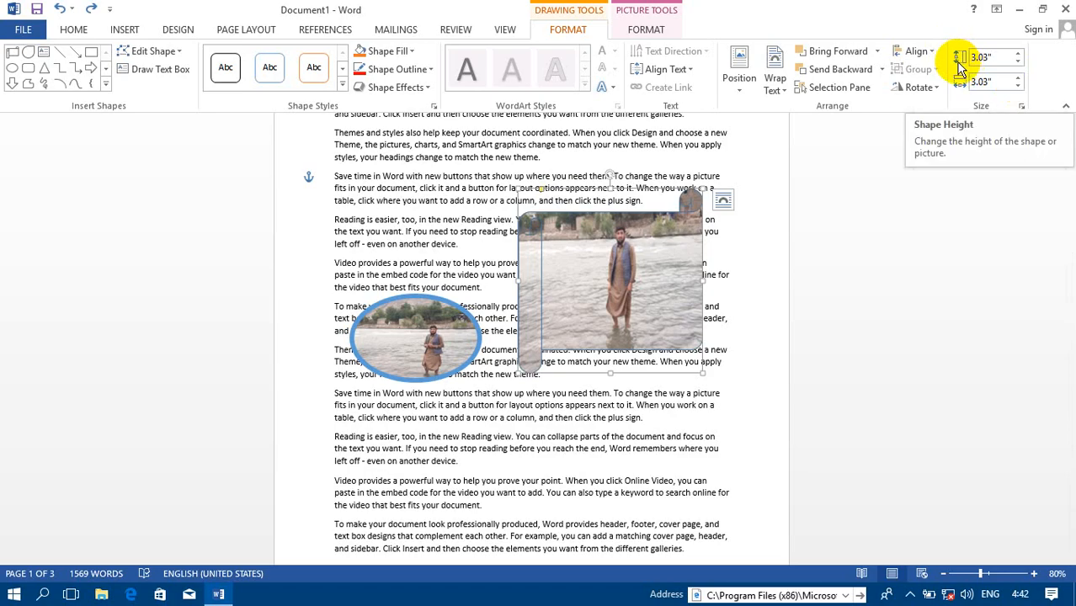
Increase the photo scroll's height in small increments to 5.3".
{"action": "left_click", "coordinate": [1020, 53]}
{"action": "left_click", "coordinate": [1020, 54]}
{"action": "left_click", "coordinate": [1020, 54]}
{"action": "left_click", "coordinate": [1019, 54]}
{"action": "left_click", "coordinate": [1020, 54]}
{"action": "left_click", "coordinate": [1020, 54]}
{"action": "left_click", "coordinate": [1020, 54]}
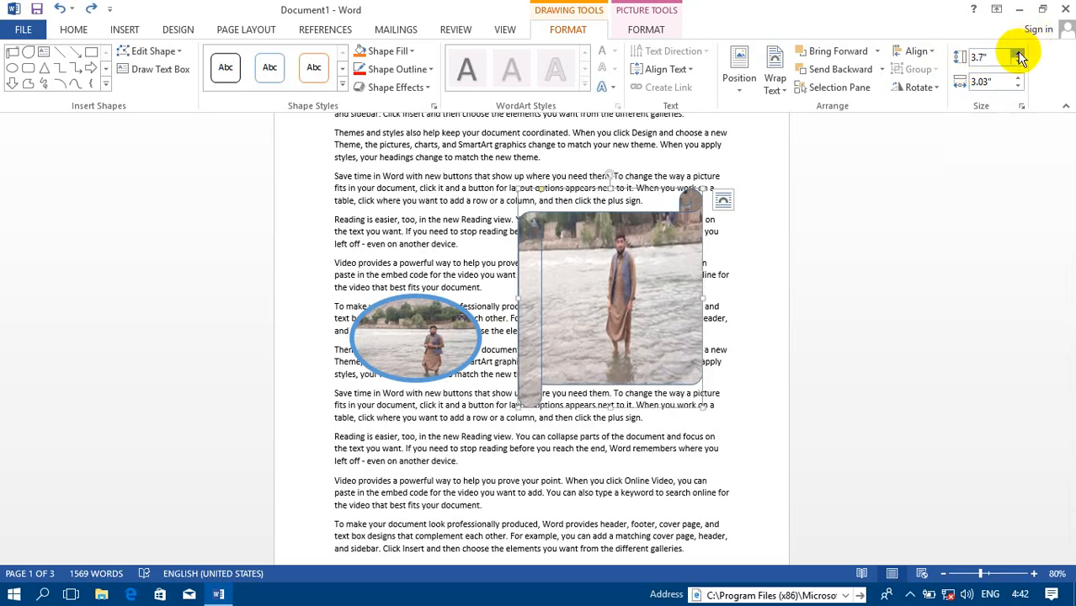
{"action": "left_click", "coordinate": [1020, 54]}
{"action": "left_click", "coordinate": [1020, 54]}
{"action": "left_click", "coordinate": [1020, 54]}
{"action": "left_click", "coordinate": [1020, 54]}
{"action": "left_click", "coordinate": [1020, 54]}
{"action": "left_click", "coordinate": [1020, 53]}
{"action": "left_click", "coordinate": [1020, 54]}
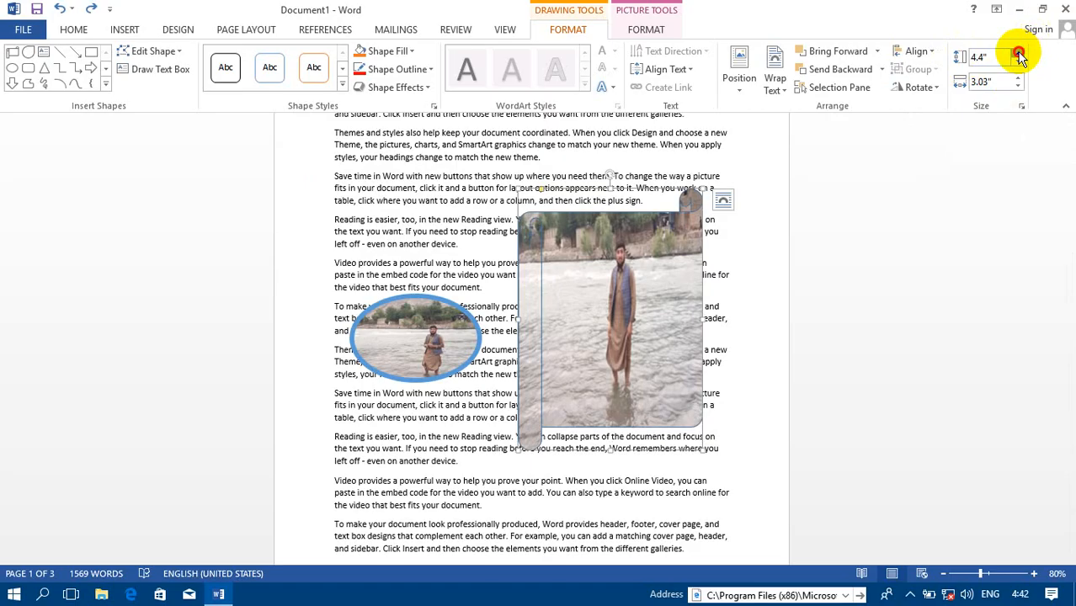
{"action": "left_click", "coordinate": [1020, 54]}
{"action": "left_click", "coordinate": [1020, 54]}
{"action": "left_click", "coordinate": [1020, 54]}
{"action": "left_click", "coordinate": [1020, 54]}
{"action": "left_click", "coordinate": [1020, 54]}
{"action": "left_click", "coordinate": [1020, 54]}
{"action": "left_click", "coordinate": [1020, 54]}
{"action": "left_click", "coordinate": [1020, 53]}
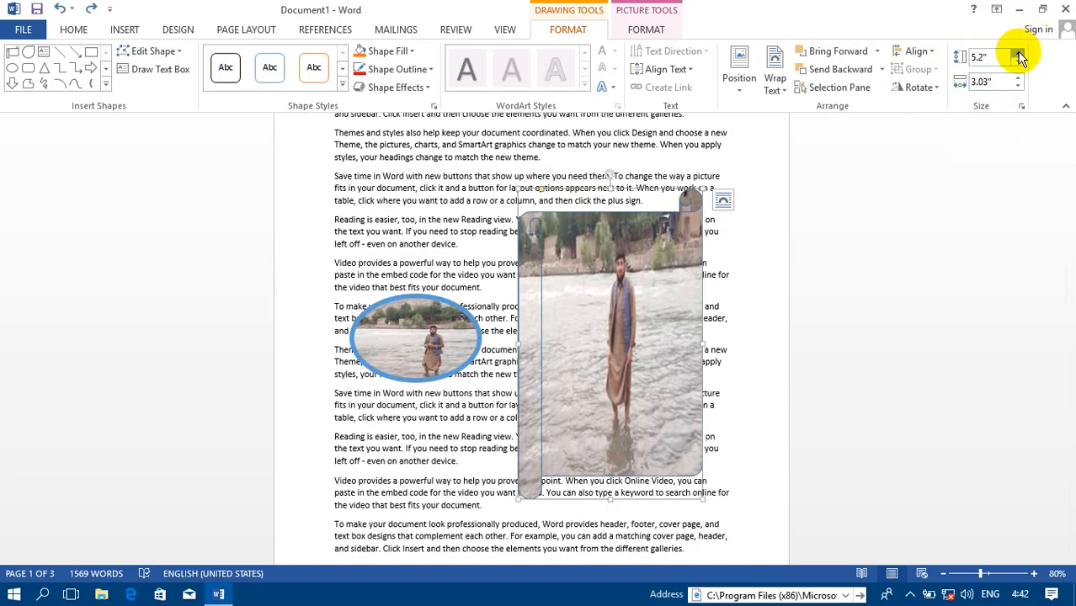
{"action": "left_click", "coordinate": [1020, 54]}
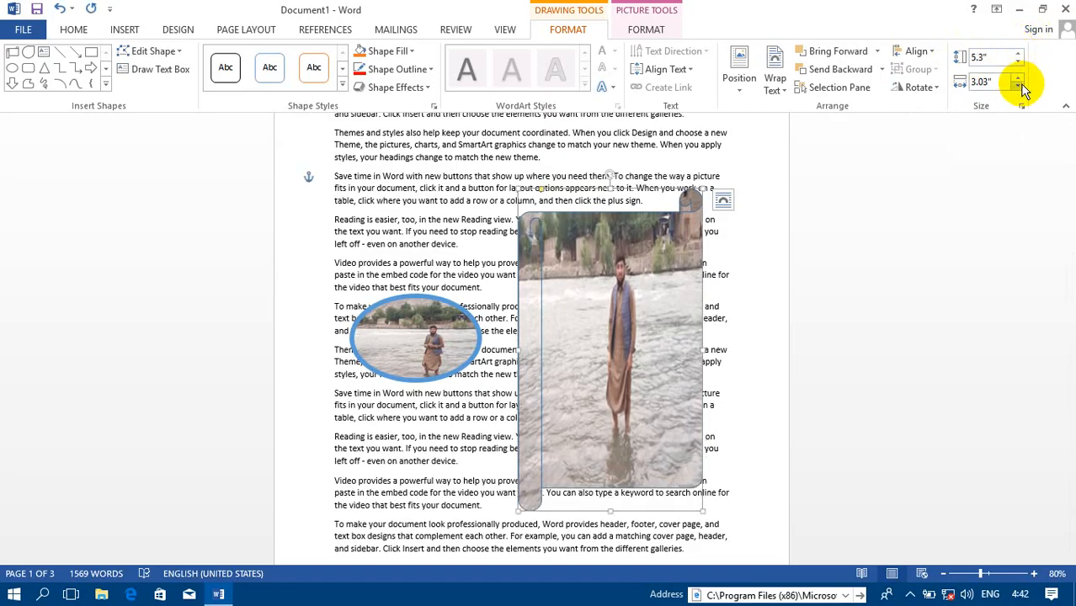
Increase the photo scroll's width in small increments to 3.8".
{"action": "left_click", "coordinate": [1019, 87]}
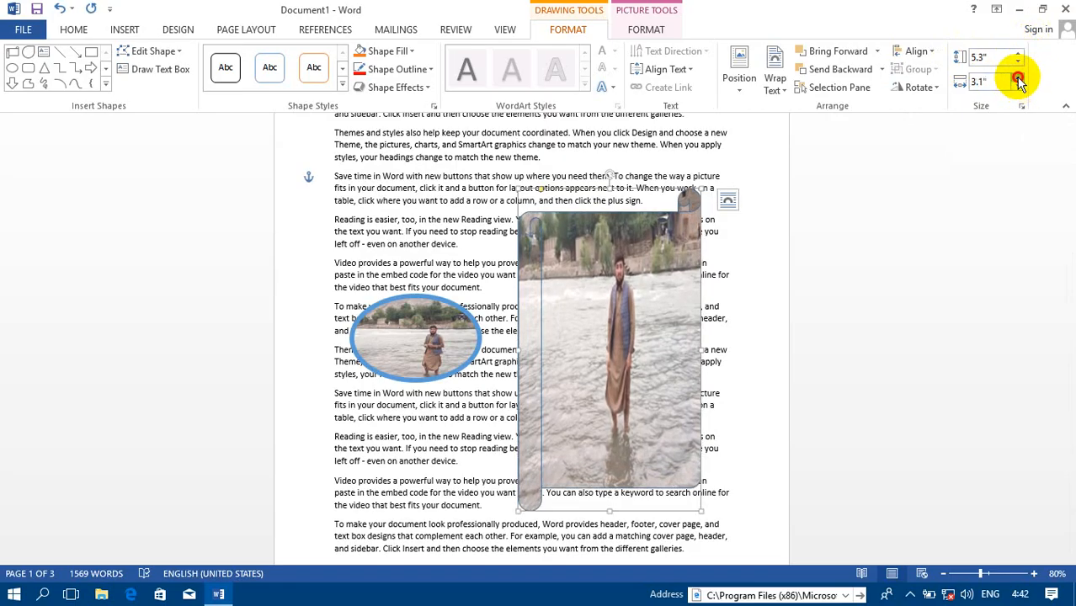
{"action": "left_click", "coordinate": [1018, 78]}
{"action": "left_click", "coordinate": [1019, 78]}
{"action": "left_click", "coordinate": [1019, 77]}
{"action": "left_click", "coordinate": [1018, 78]}
{"action": "left_click", "coordinate": [1019, 78]}
{"action": "left_click", "coordinate": [1019, 77]}
{"action": "left_click", "coordinate": [1018, 78]}
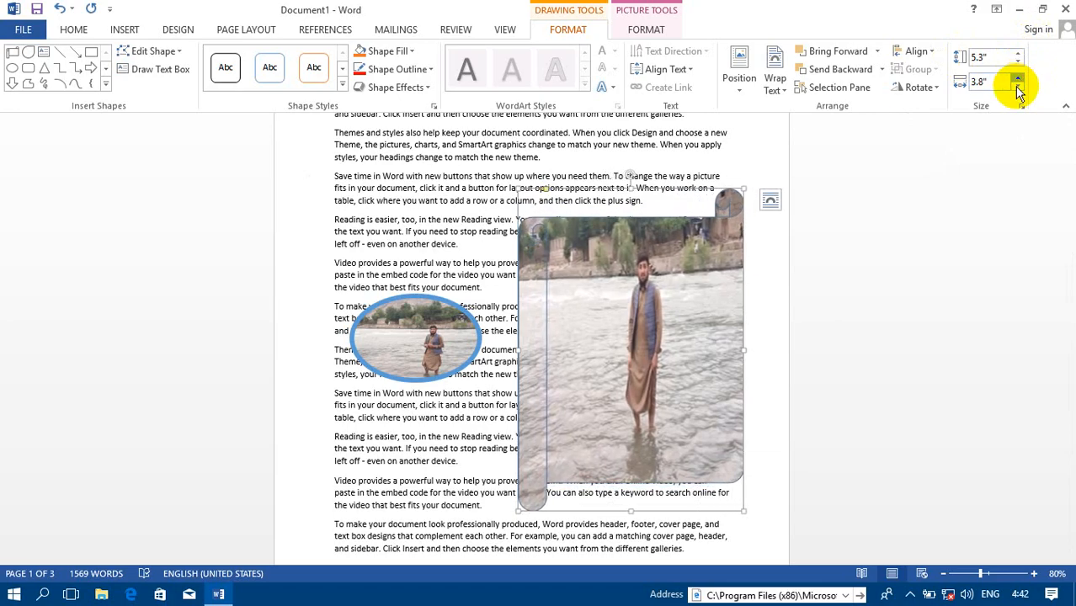
Reduce the photo scroll's width in small increments to 1.2".
{"action": "left_click", "coordinate": [1018, 87]}
{"action": "left_click", "coordinate": [1018, 87]}
{"action": "left_click", "coordinate": [1018, 88]}
{"action": "left_click", "coordinate": [1018, 88]}
{"action": "left_click", "coordinate": [1018, 87]}
{"action": "left_click", "coordinate": [1018, 88]}
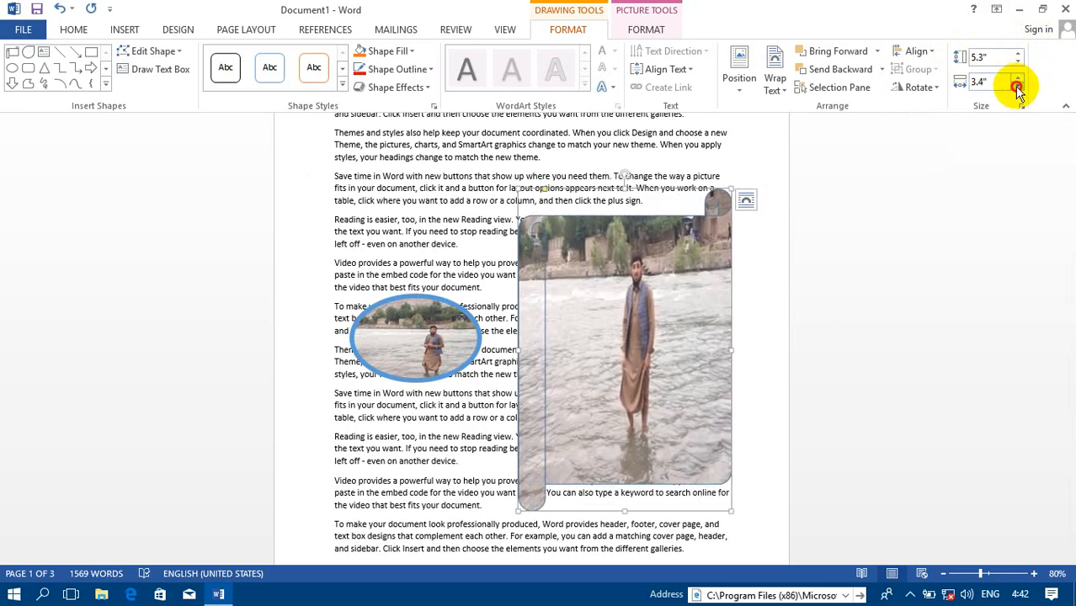
{"action": "left_click", "coordinate": [1018, 87]}
{"action": "left_click", "coordinate": [1018, 87]}
{"action": "left_click", "coordinate": [1018, 88]}
{"action": "left_click", "coordinate": [1019, 88]}
{"action": "left_click", "coordinate": [1019, 88]}
{"action": "left_click", "coordinate": [1018, 88]}
{"action": "left_click", "coordinate": [1018, 88]}
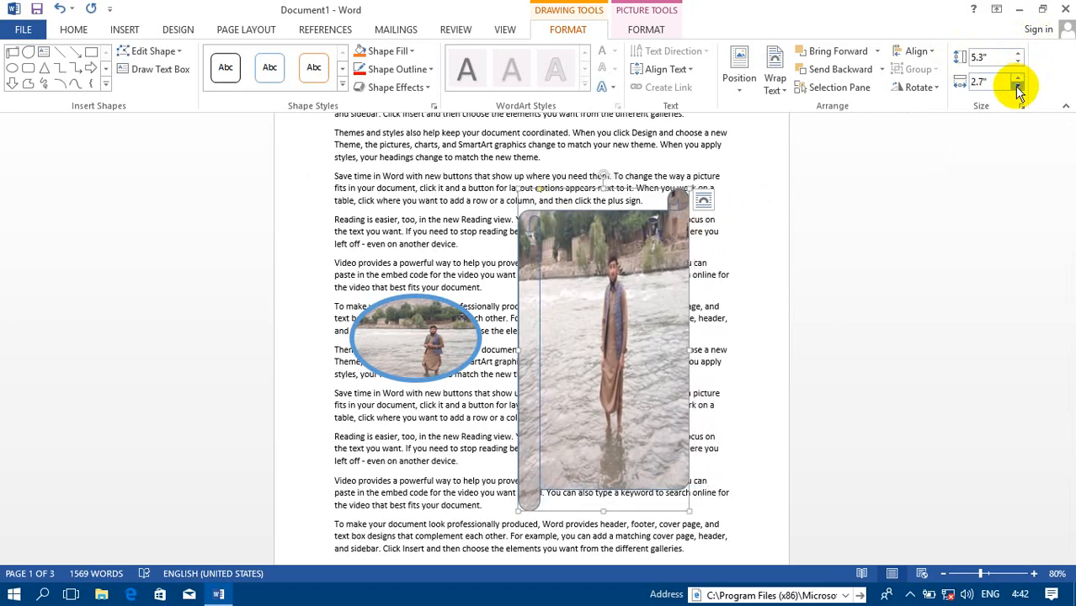
{"action": "left_click", "coordinate": [1019, 87]}
{"action": "left_click", "coordinate": [1018, 87]}
{"action": "left_click", "coordinate": [1019, 87]}
{"action": "left_click", "coordinate": [1019, 88]}
{"action": "left_click", "coordinate": [1018, 88]}
{"action": "left_click", "coordinate": [1018, 88]}
{"action": "left_click", "coordinate": [1018, 88]}
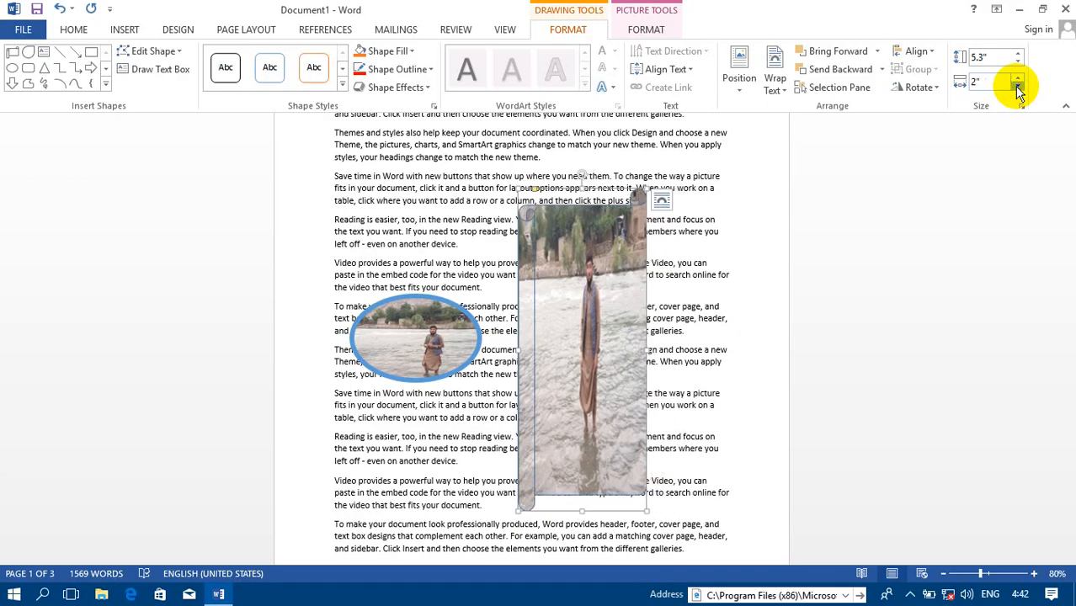
{"action": "left_click", "coordinate": [1018, 87]}
{"action": "left_click", "coordinate": [1018, 88]}
{"action": "left_click", "coordinate": [1018, 87]}
{"action": "left_click", "coordinate": [1018, 87]}
{"action": "left_click", "coordinate": [1018, 87]}
{"action": "left_click", "coordinate": [1018, 88]}
{"action": "left_click", "coordinate": [1019, 88]}
{"action": "left_click", "coordinate": [1019, 88]}
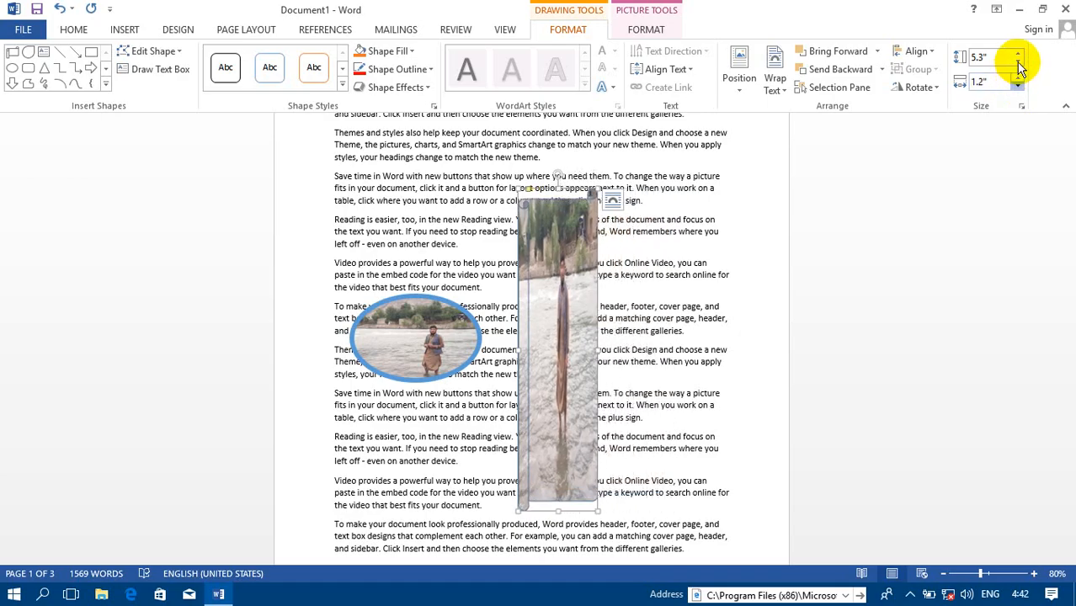
Reduce the photo scroll's height in small increments to 3.6".
{"action": "left_click", "coordinate": [1018, 62]}
{"action": "left_click", "coordinate": [1019, 62]}
{"action": "left_click", "coordinate": [1018, 62]}
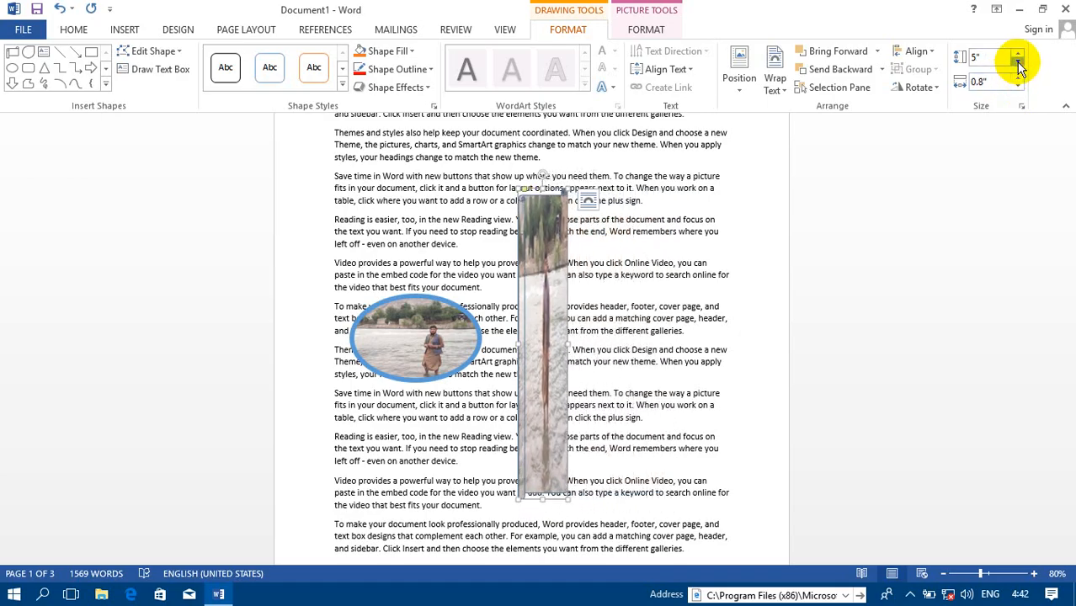
{"action": "left_click", "coordinate": [1019, 62]}
{"action": "left_click", "coordinate": [1018, 62]}
{"action": "left_click", "coordinate": [1018, 62]}
{"action": "left_click", "coordinate": [1018, 63]}
{"action": "left_click", "coordinate": [1018, 62]}
{"action": "left_click", "coordinate": [1018, 63]}
{"action": "left_click", "coordinate": [1019, 62]}
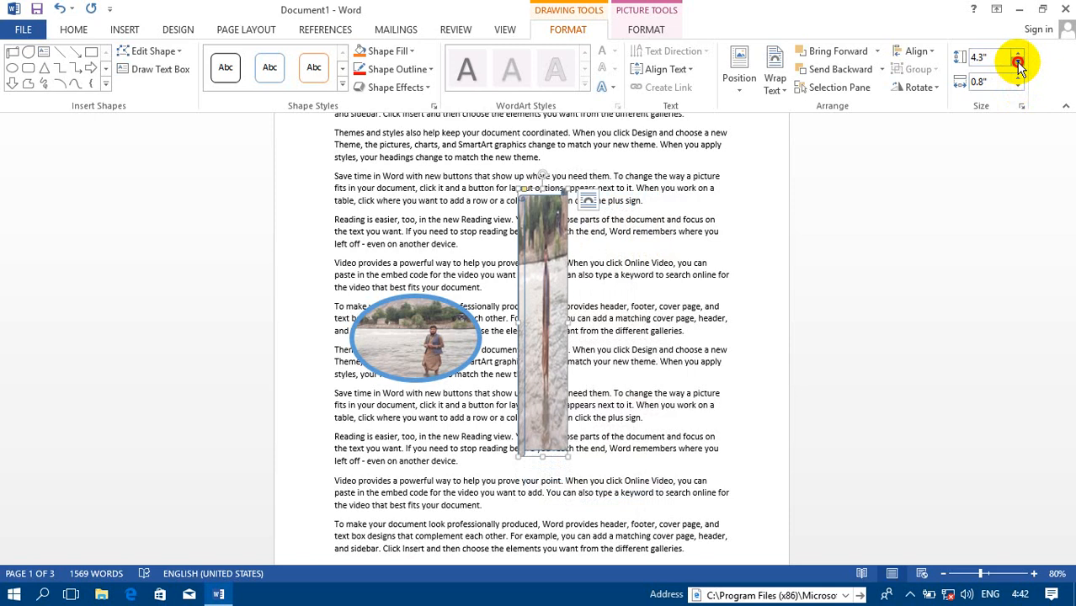
{"action": "left_click", "coordinate": [1018, 62]}
{"action": "left_click", "coordinate": [1018, 62]}
{"action": "left_click", "coordinate": [1018, 63]}
{"action": "left_click", "coordinate": [1019, 63]}
{"action": "left_click", "coordinate": [1018, 63]}
{"action": "left_click", "coordinate": [1019, 62]}
{"action": "left_click", "coordinate": [1018, 63]}
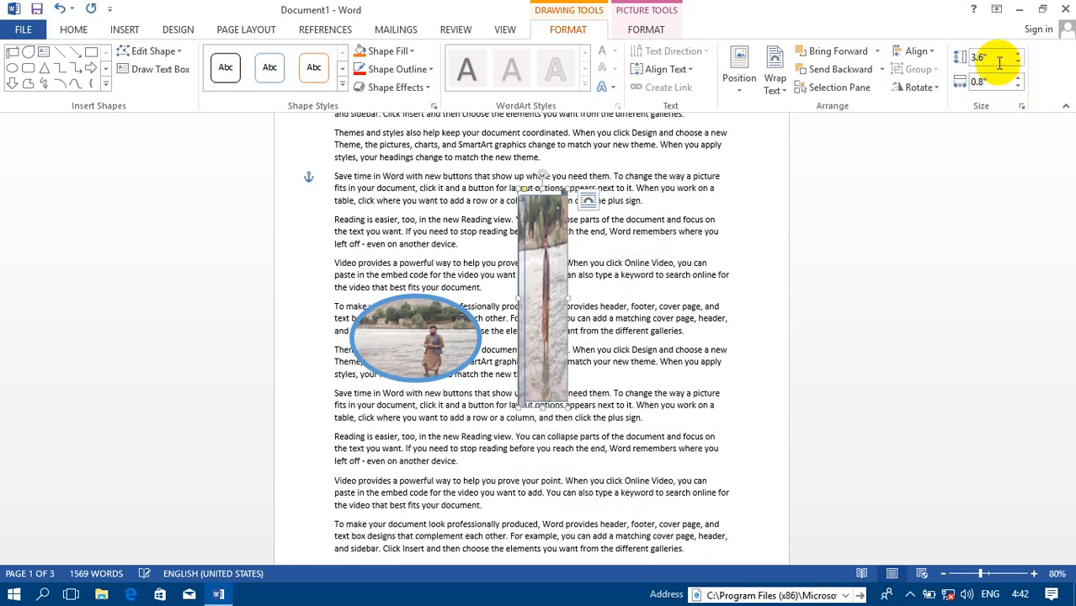
Set the photo scroll's height to exactly 2", and select the oval photo shape.
{"action": "left_click_drag", "start_coordinate": [996, 58], "coordinate": [970, 59]}
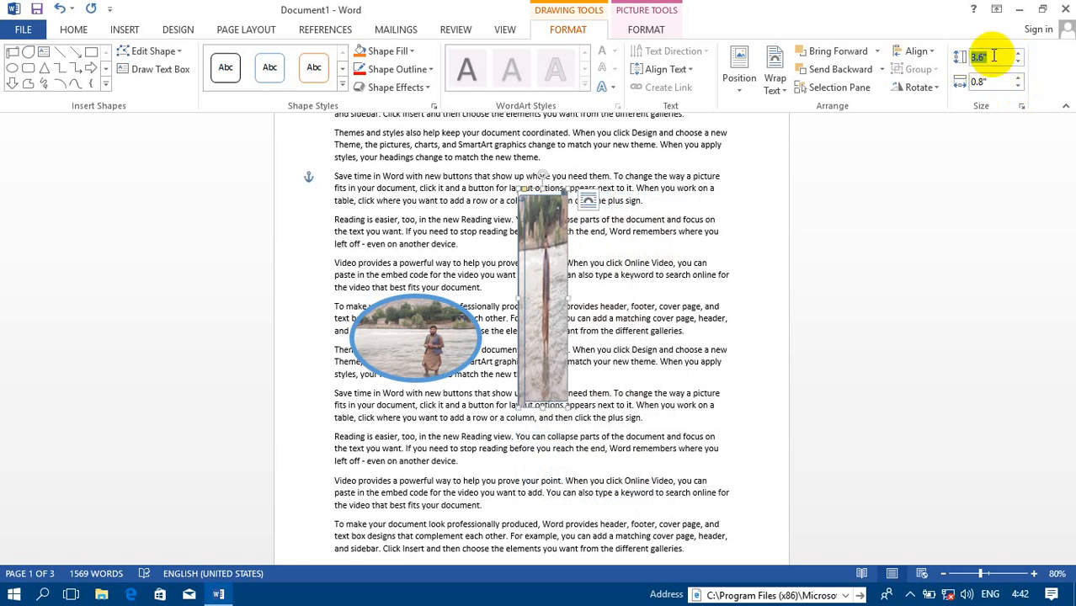
{"action": "type", "text": "2"}
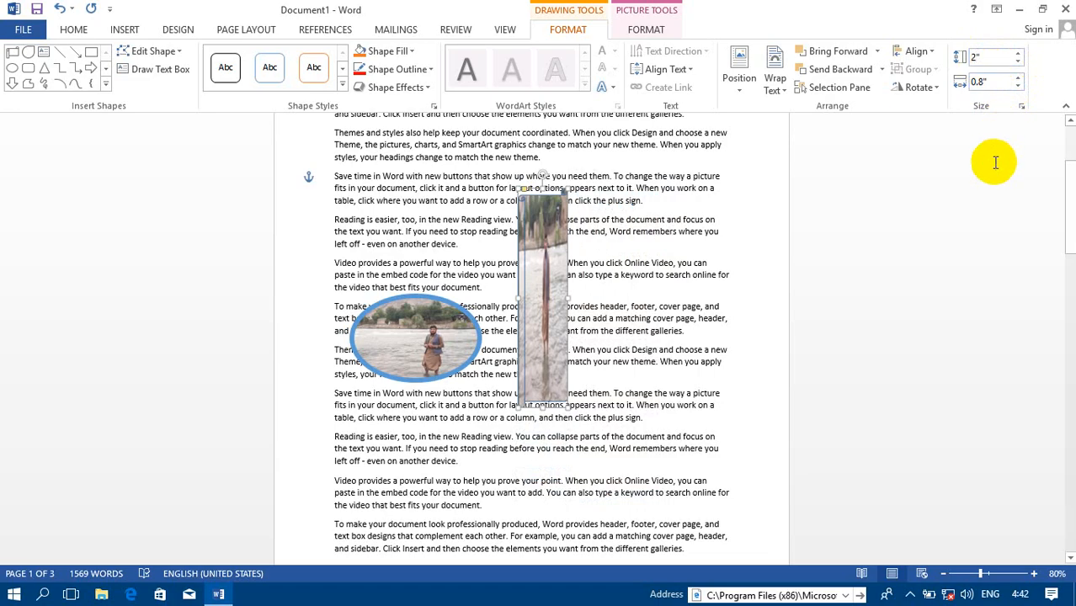
{"action": "left_click", "coordinate": [925, 175]}
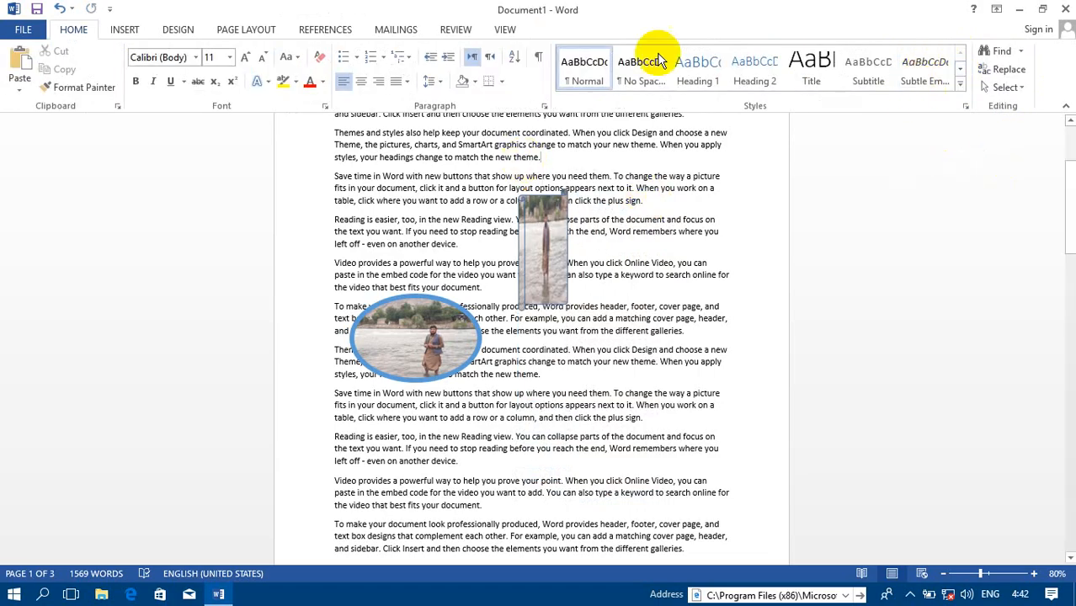
{"action": "left_click", "coordinate": [448, 334]}
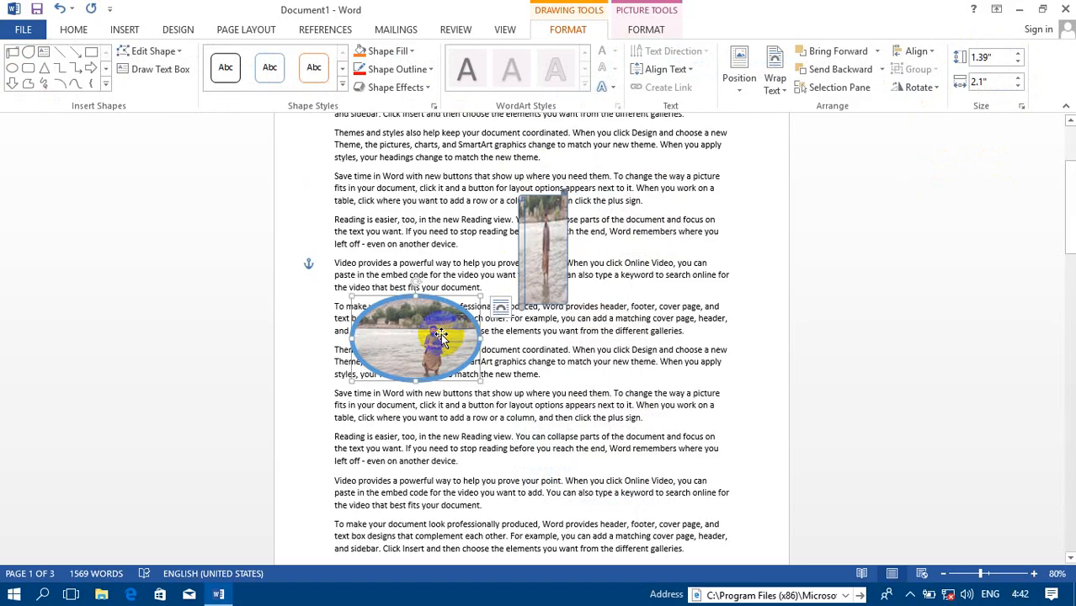